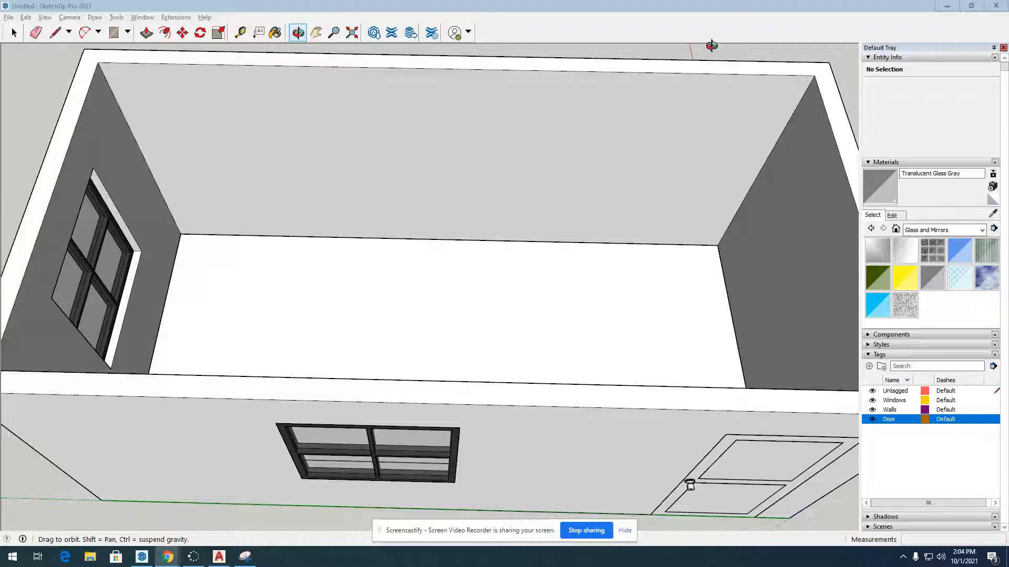
- Examine the room's interior, walls, windows and door threshold from several angles, up close and from above
{"action": "left_click_drag", "start_coordinate": [468, 225], "coordinate": [295, 181]}
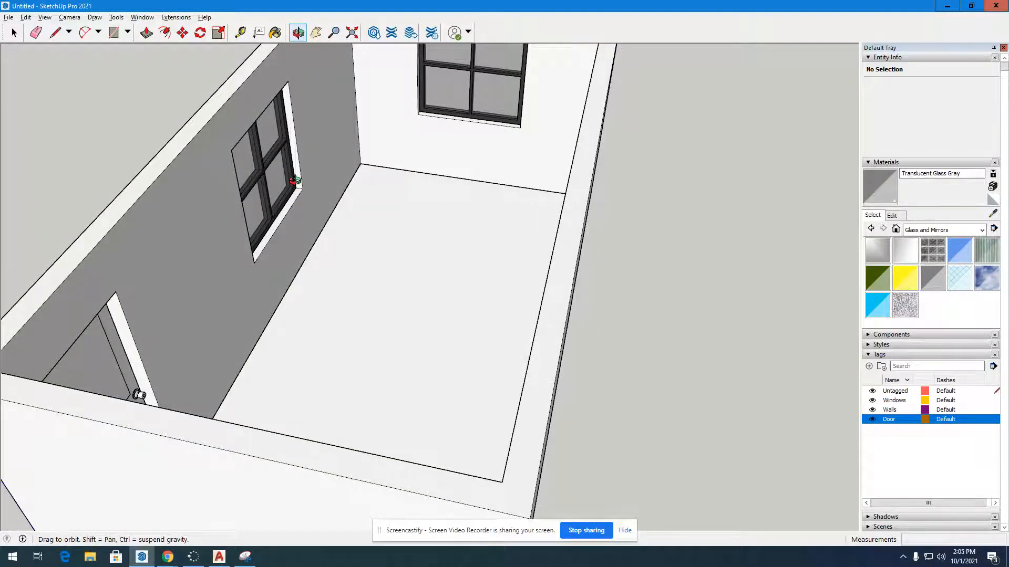
{"action": "left_click_drag", "start_coordinate": [295, 180], "coordinate": [312, 230]}
{"action": "scroll", "coordinate": [314, 226], "scroll_direction": "down", "scroll_amount": 3}
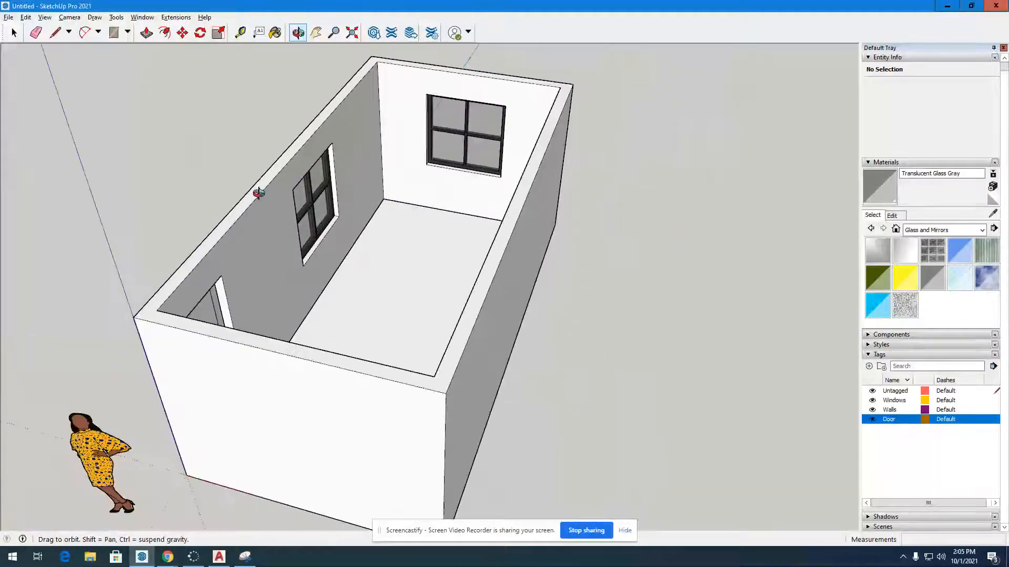
{"action": "scroll", "coordinate": [258, 193], "scroll_direction": "down", "scroll_amount": 2}
{"action": "left_click_drag", "start_coordinate": [258, 195], "coordinate": [338, 214]}
{"action": "scroll", "coordinate": [352, 258], "scroll_direction": "up", "scroll_amount": 3}
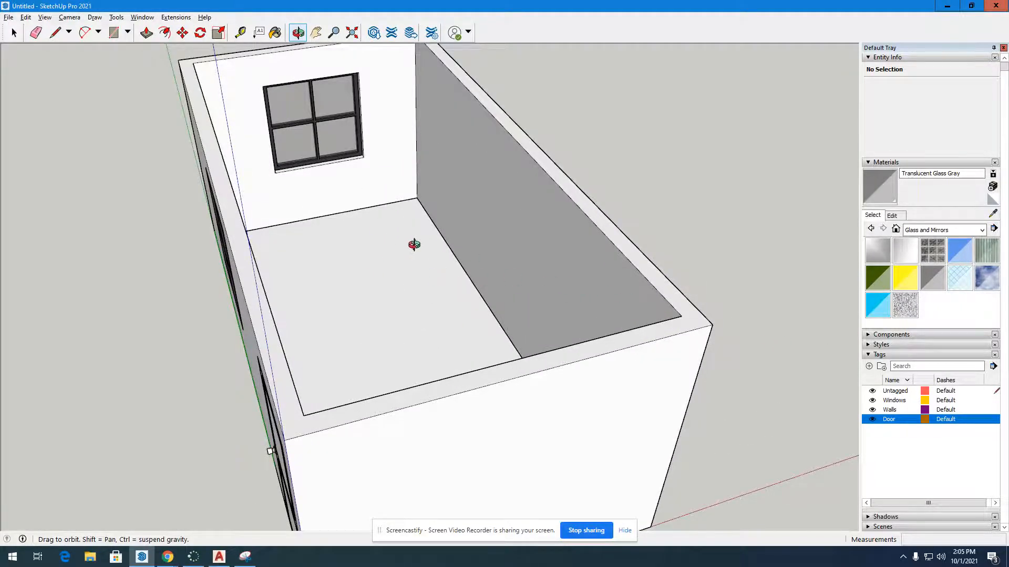
{"action": "left_click_drag", "start_coordinate": [414, 244], "coordinate": [209, 500]}
{"action": "scroll", "coordinate": [186, 431], "scroll_direction": "up", "scroll_amount": 4}
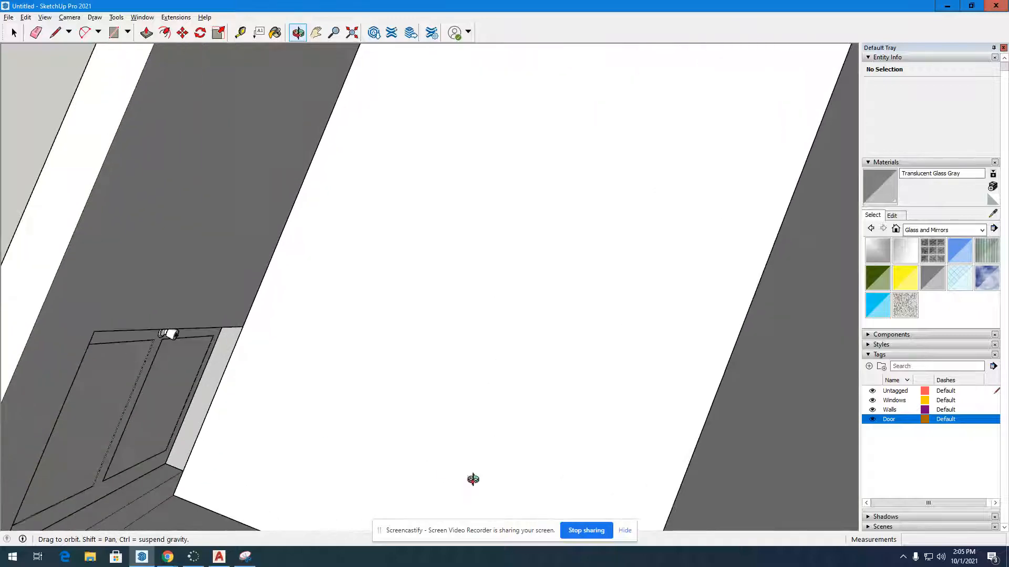
{"action": "left_click_drag", "start_coordinate": [473, 479], "coordinate": [163, 153]}
{"action": "scroll", "coordinate": [162, 203], "scroll_direction": "up", "scroll_amount": 4}
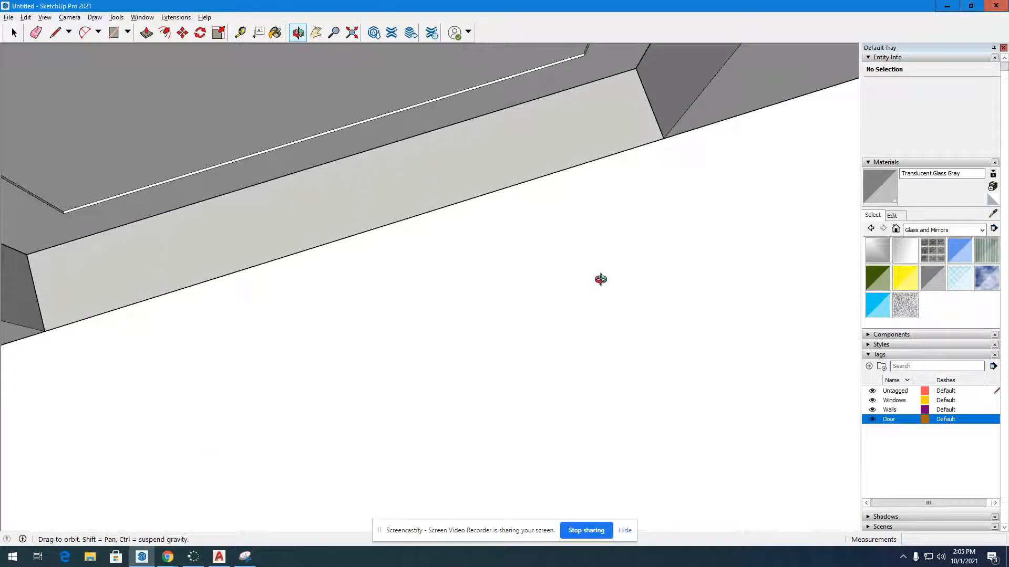
{"action": "scroll", "coordinate": [457, 232], "scroll_direction": "down", "scroll_amount": 8}
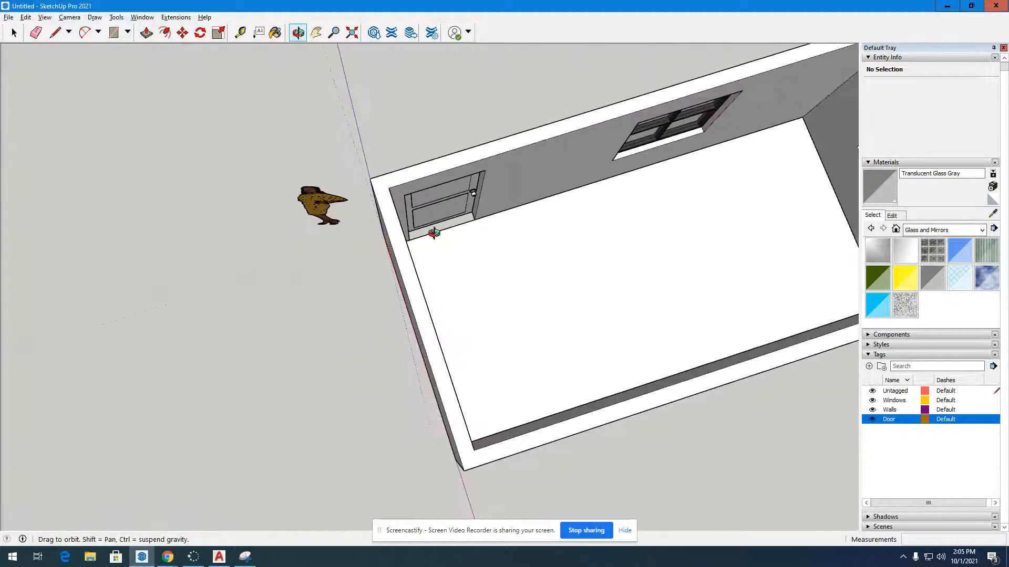
{"action": "left_click_drag", "start_coordinate": [434, 233], "coordinate": [703, 286]}
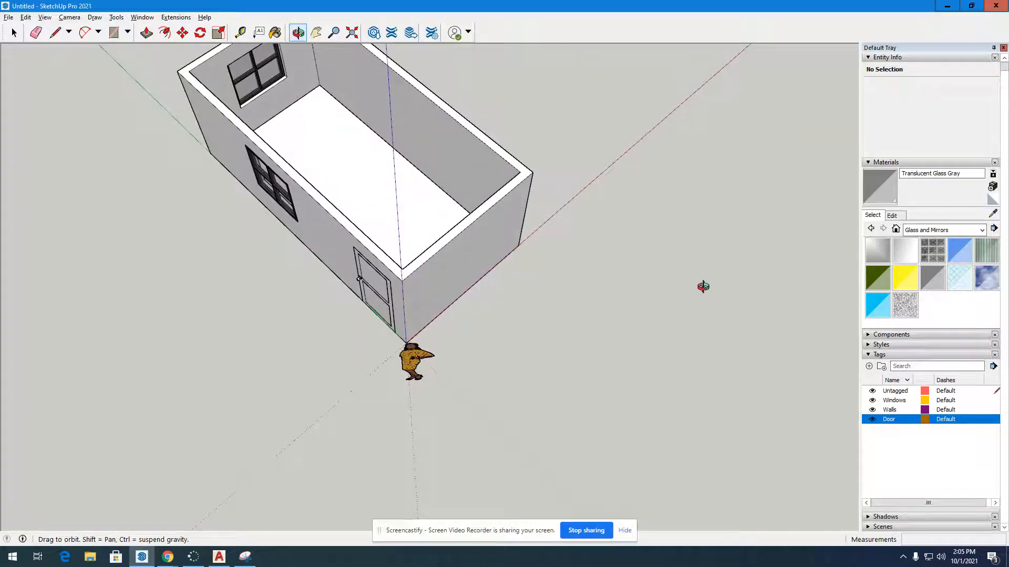
- Add a new tag named Floor
{"action": "left_click", "coordinate": [869, 367]}
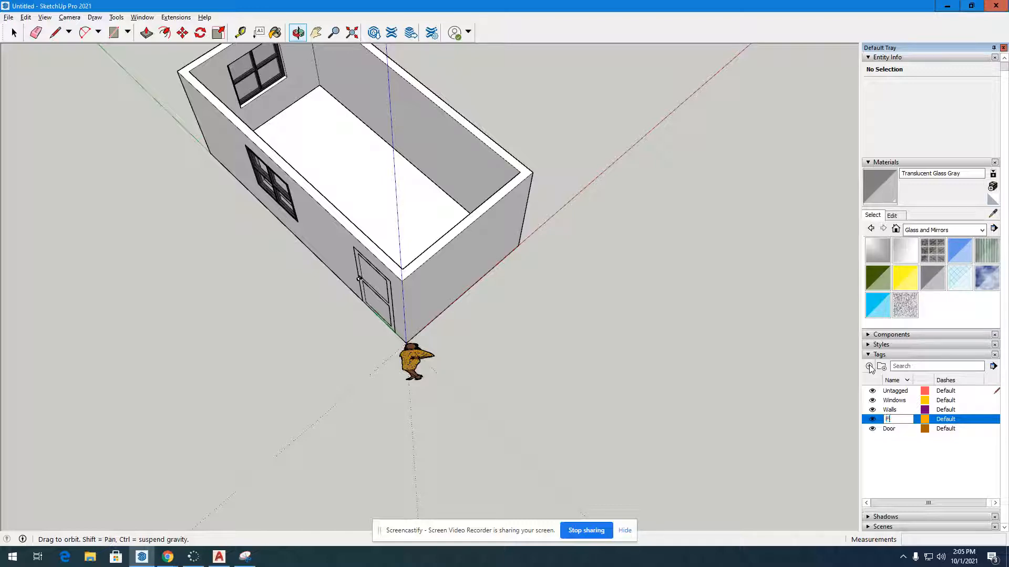
{"action": "left_click", "coordinate": [822, 403]}
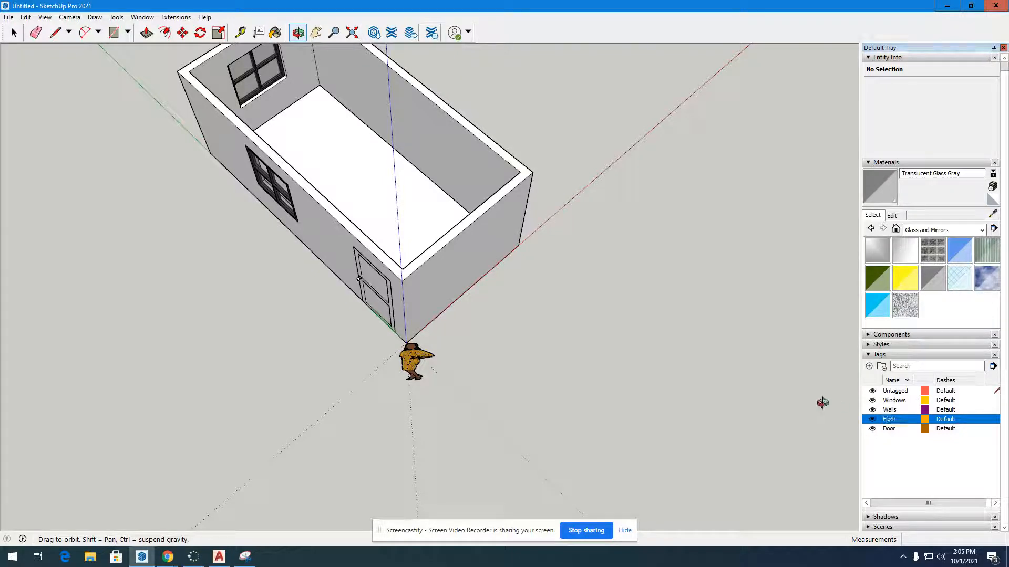
- Select the room's floor face together with its bounding edges and make them a group
{"action": "scroll", "coordinate": [354, 204], "scroll_direction": "up", "scroll_amount": 5}
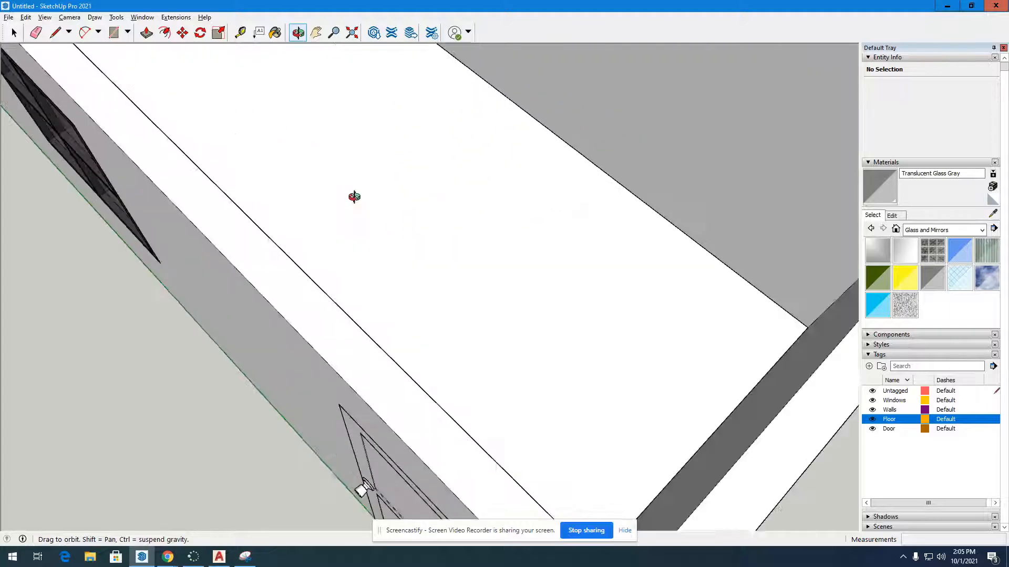
{"action": "scroll", "coordinate": [353, 196], "scroll_direction": "down", "scroll_amount": 5}
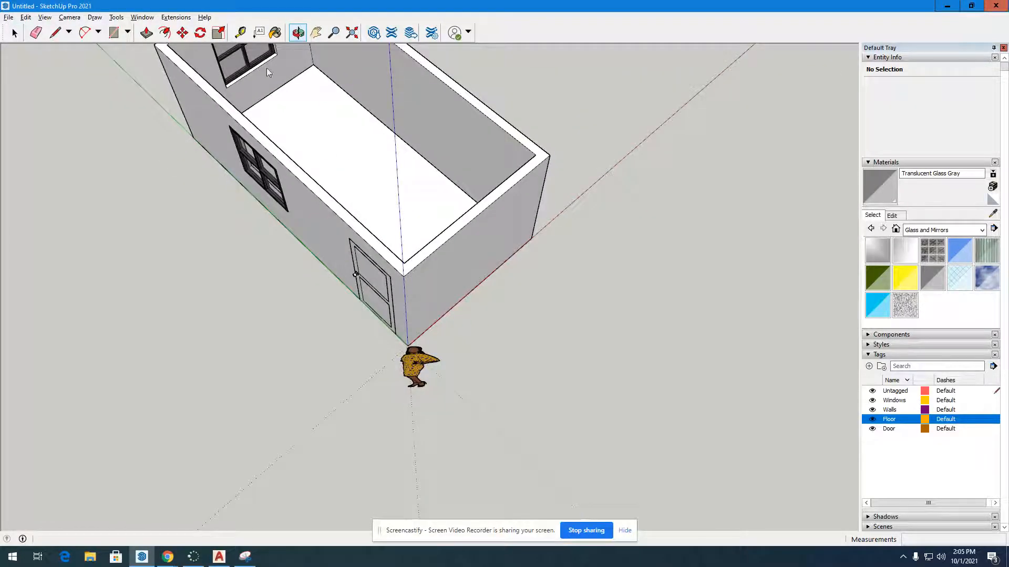
{"action": "key", "text": "space"}
{"action": "scroll", "coordinate": [329, 91], "scroll_direction": "up", "scroll_amount": 1}
{"action": "double_click", "coordinate": [322, 95]}
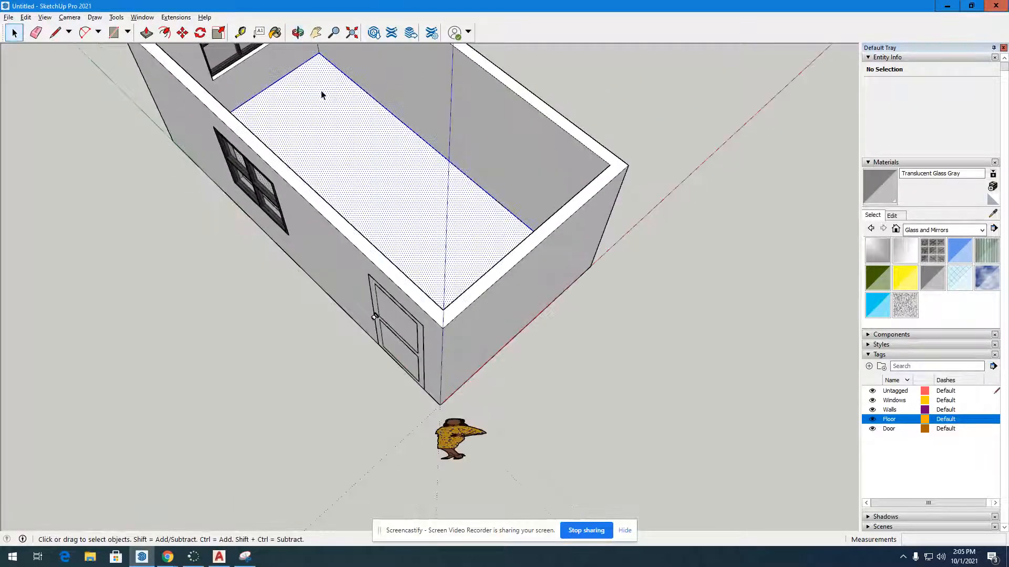
{"action": "scroll", "coordinate": [327, 131], "scroll_direction": "up", "scroll_amount": 3}
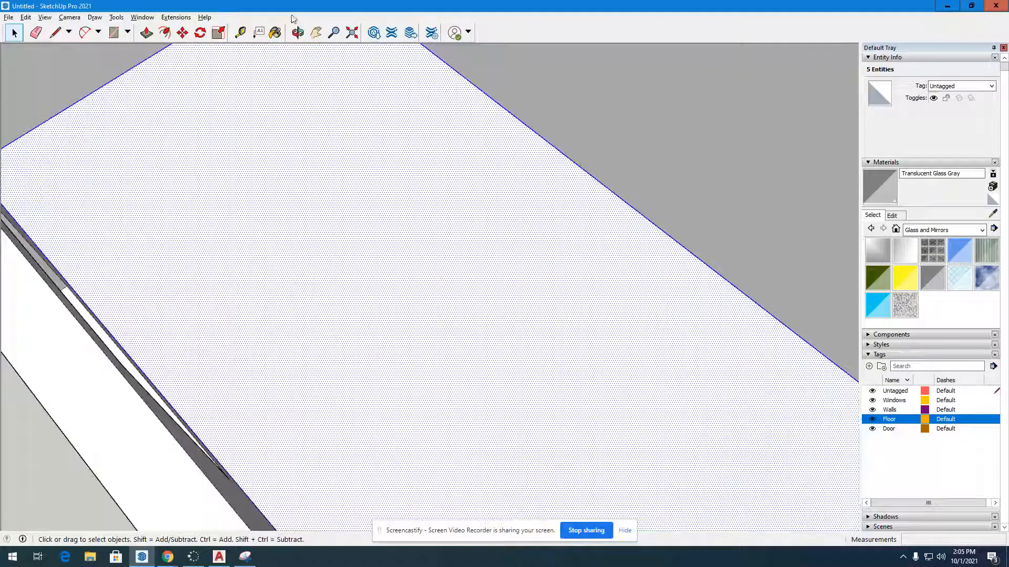
{"action": "left_click", "coordinate": [297, 32]}
{"action": "left_click_drag", "start_coordinate": [444, 140], "coordinate": [203, 156]}
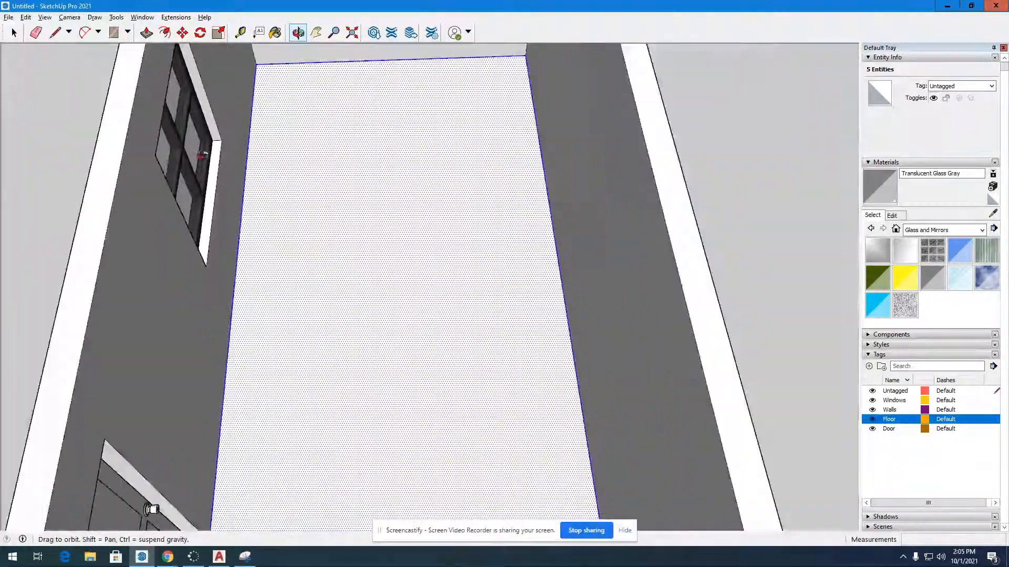
{"action": "scroll", "coordinate": [203, 156], "scroll_direction": "down", "scroll_amount": 3}
{"action": "scroll", "coordinate": [283, 144], "scroll_direction": "up", "scroll_amount": 3}
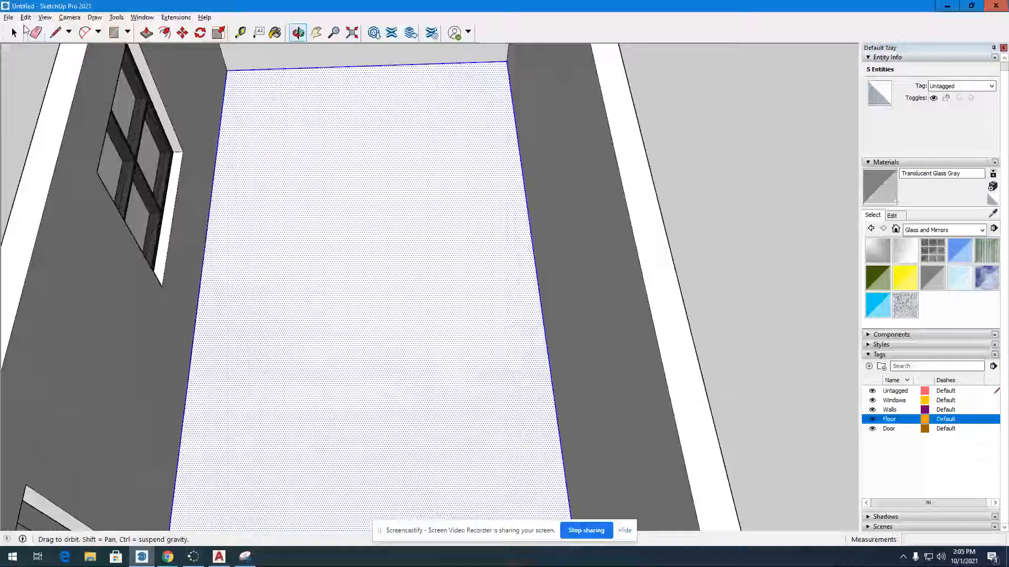
{"action": "left_click", "coordinate": [14, 33]}
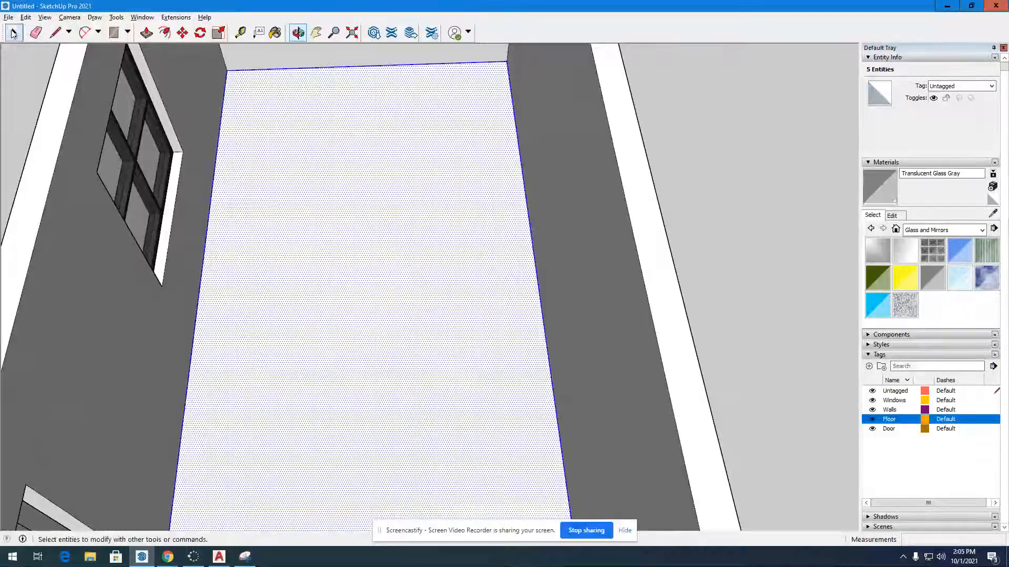
{"action": "right_click", "coordinate": [312, 137]}
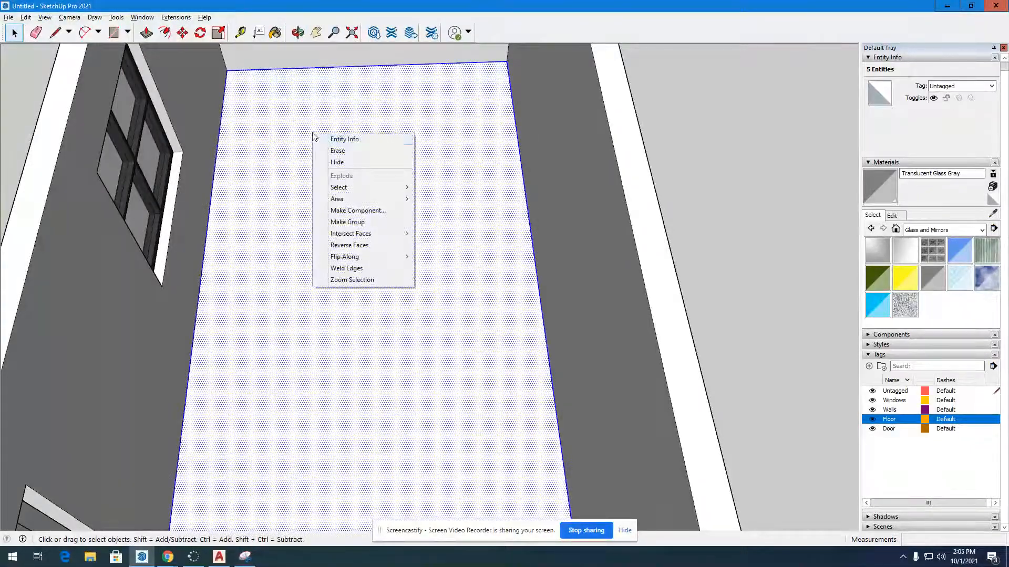
{"action": "left_click", "coordinate": [361, 223]}
{"action": "scroll", "coordinate": [448, 158], "scroll_direction": "down", "scroll_amount": 3}
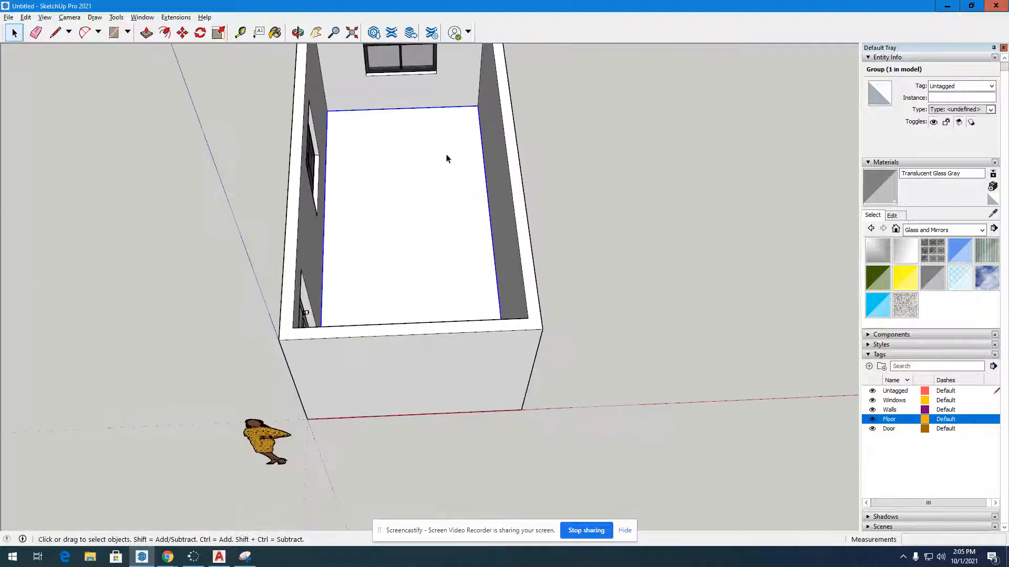
{"action": "scroll", "coordinate": [447, 157], "scroll_direction": "up", "scroll_amount": 3}
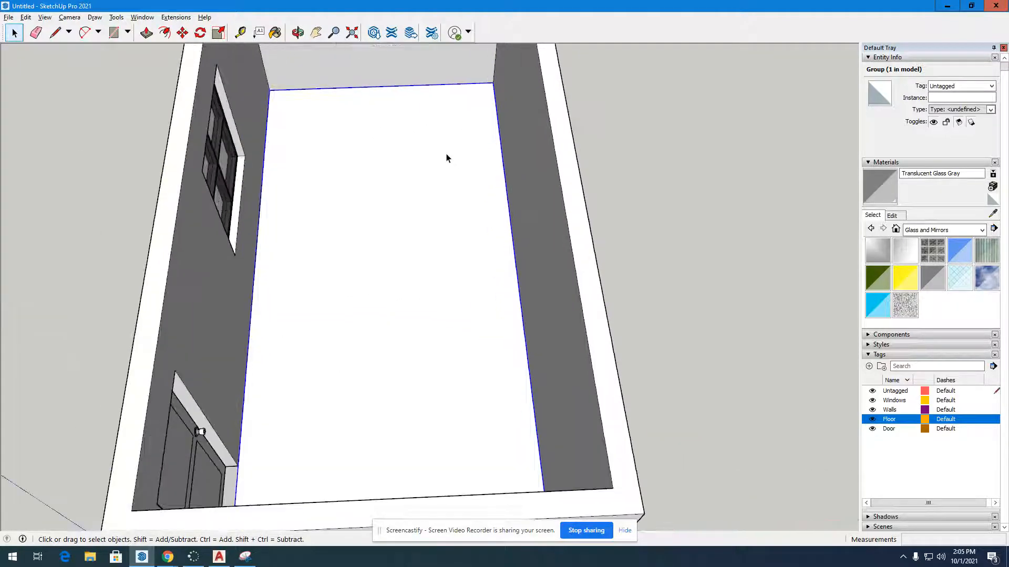
- Draw a rectangle over the floor from one inner corner of the room to the diagonally opposite corner
{"action": "left_click", "coordinate": [112, 34]}
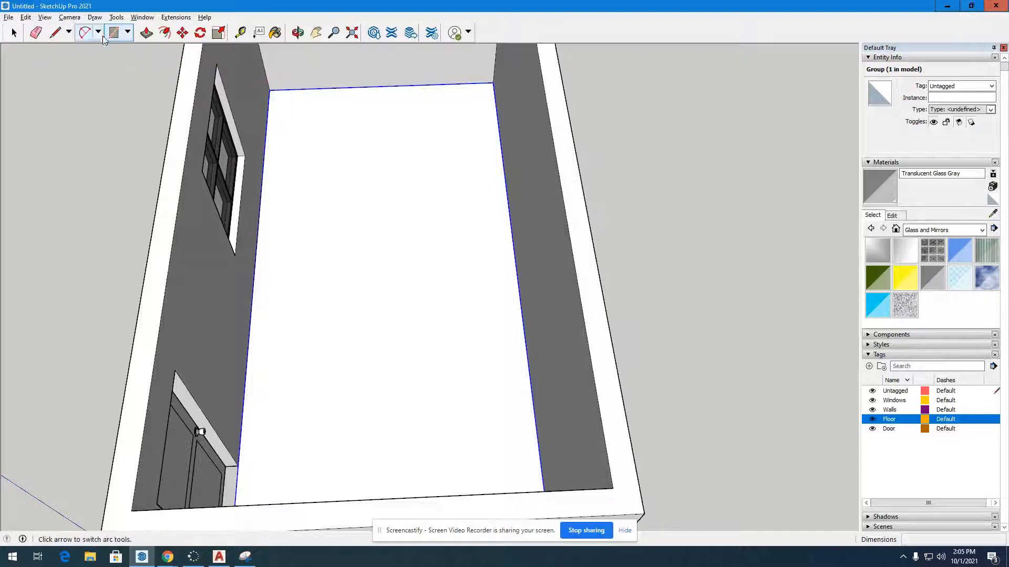
{"action": "left_click", "coordinate": [297, 34]}
{"action": "left_click_drag", "start_coordinate": [389, 200], "coordinate": [473, 268]}
{"action": "left_click", "coordinate": [113, 33]}
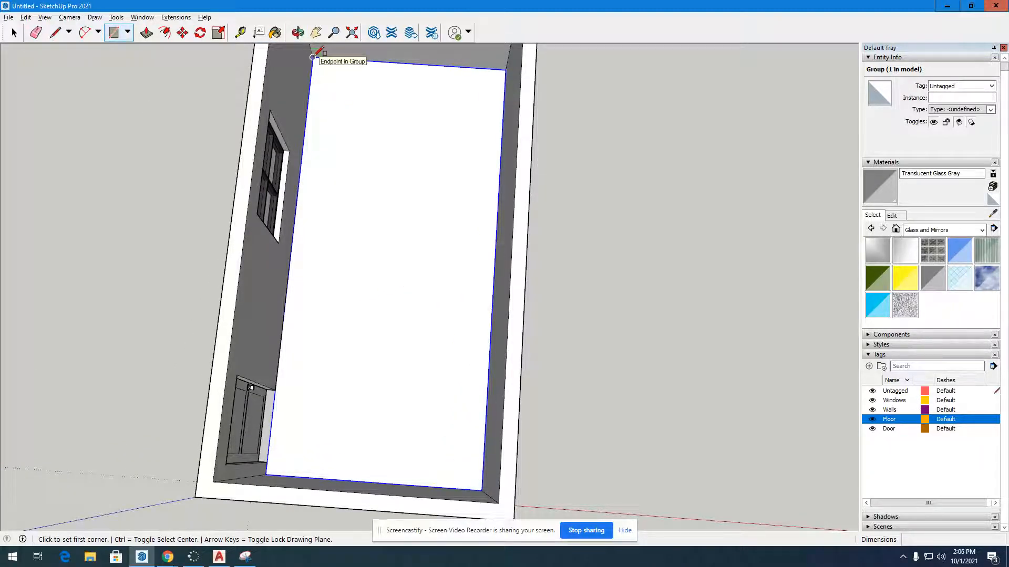
{"action": "left_click", "coordinate": [313, 56]}
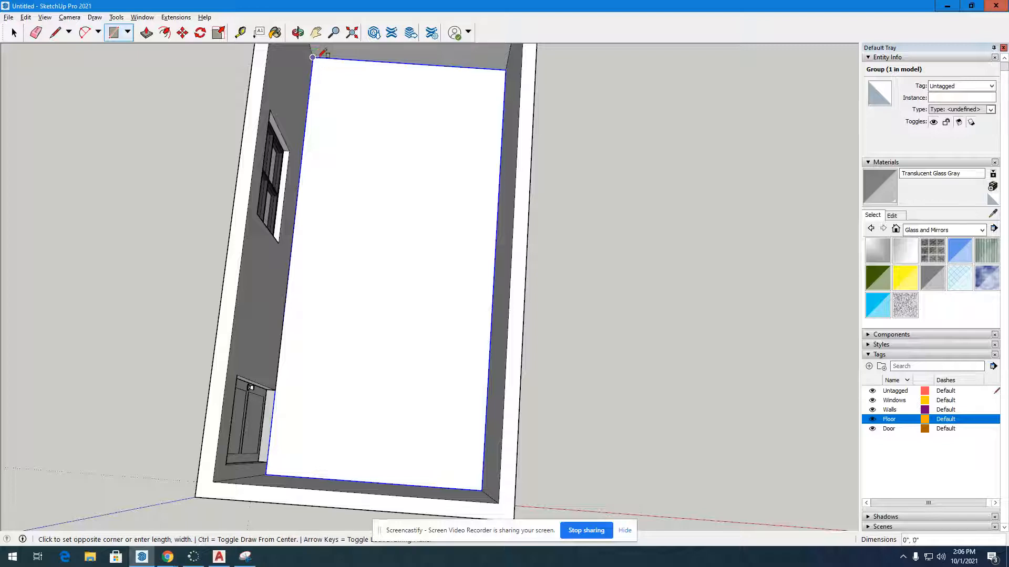
{"action": "left_click", "coordinate": [479, 490]}
{"action": "middle_click_drag", "start_coordinate": [472, 286], "coordinate": [427, 232]}
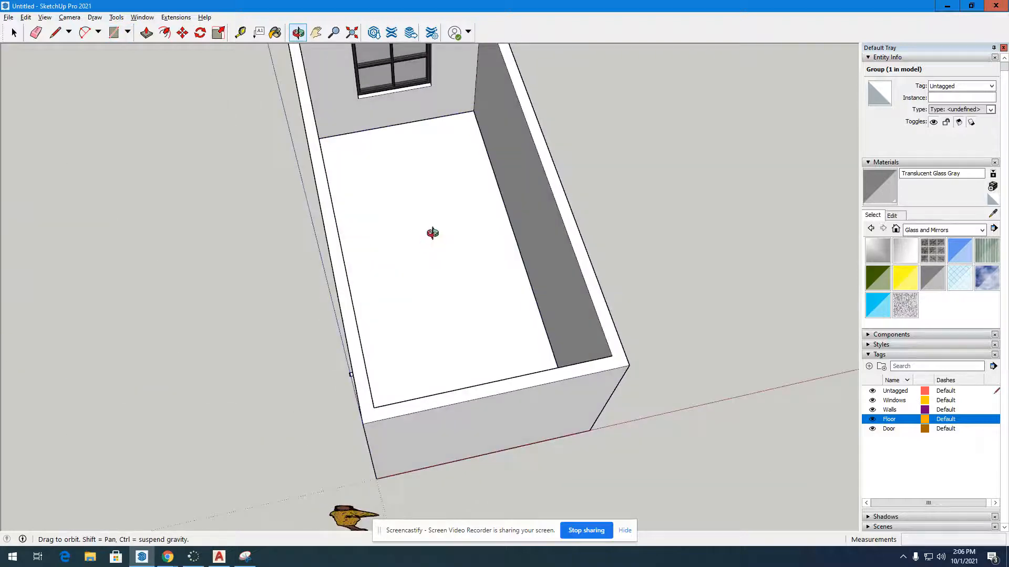
- Open the floor group for editing and push its face down 1' to form a slab
{"action": "left_click", "coordinate": [13, 34]}
{"action": "double_click", "coordinate": [421, 223]}
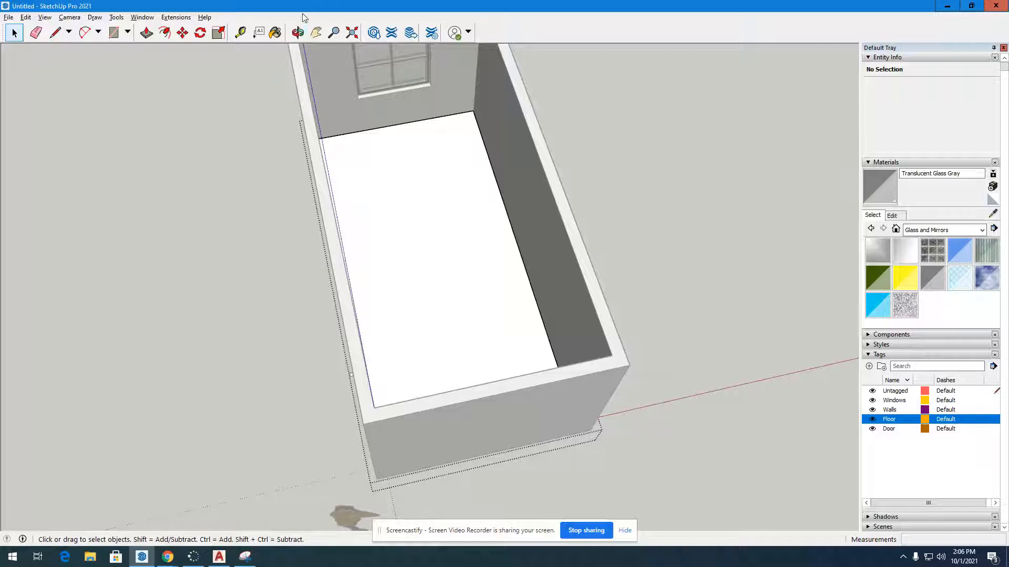
{"action": "middle_click_drag", "start_coordinate": [399, 238], "coordinate": [1, 81]}
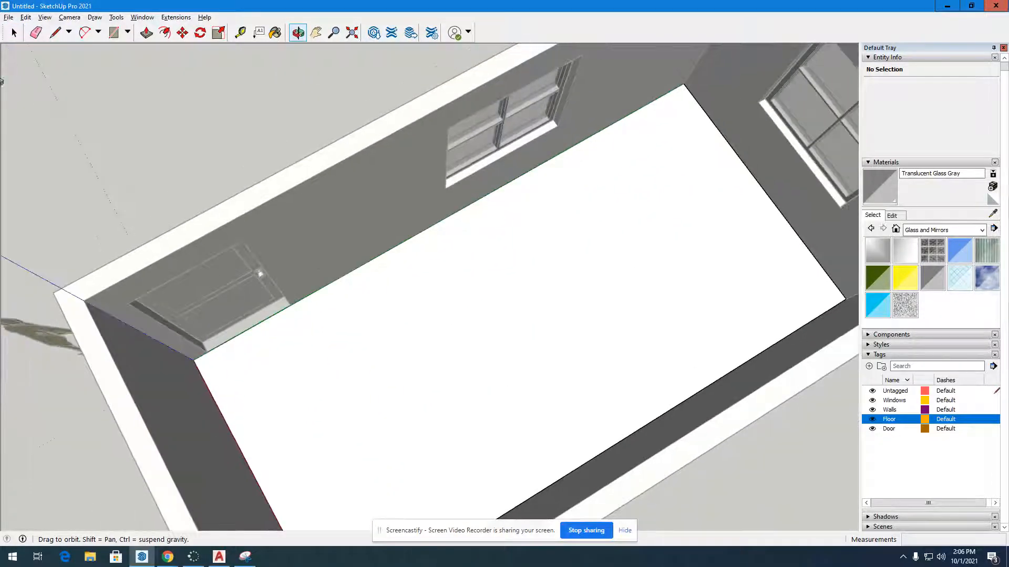
{"action": "middle_click_drag", "start_coordinate": [472, 371], "coordinate": [234, 322]}
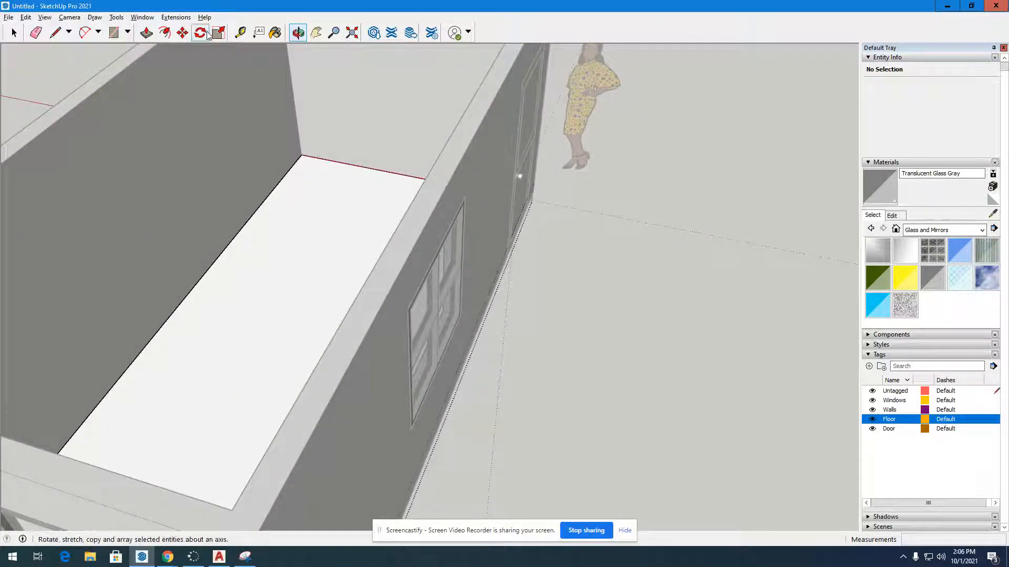
{"action": "left_click", "coordinate": [146, 32]}
{"action": "left_click", "coordinate": [340, 243]}
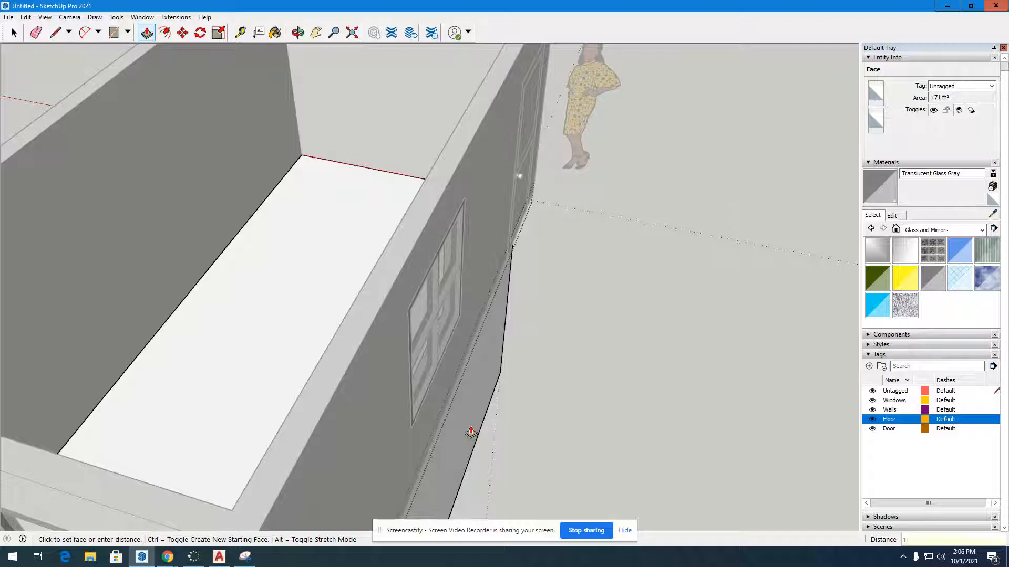
{"action": "key", "text": "Escape"}
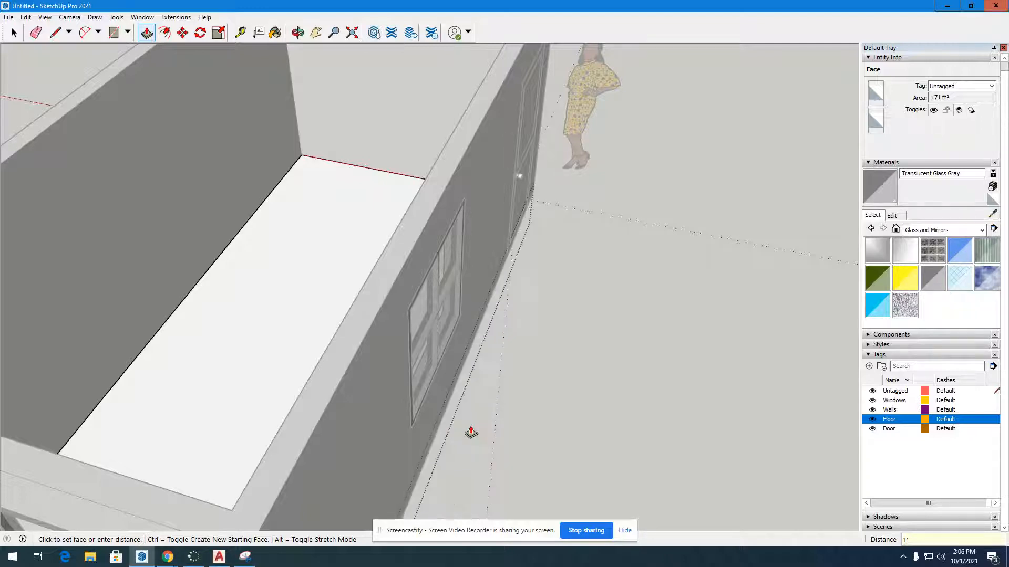
- Pull the slab's long side face on the door side outward 6" to the wall's outer edge
{"action": "left_click", "coordinate": [297, 32]}
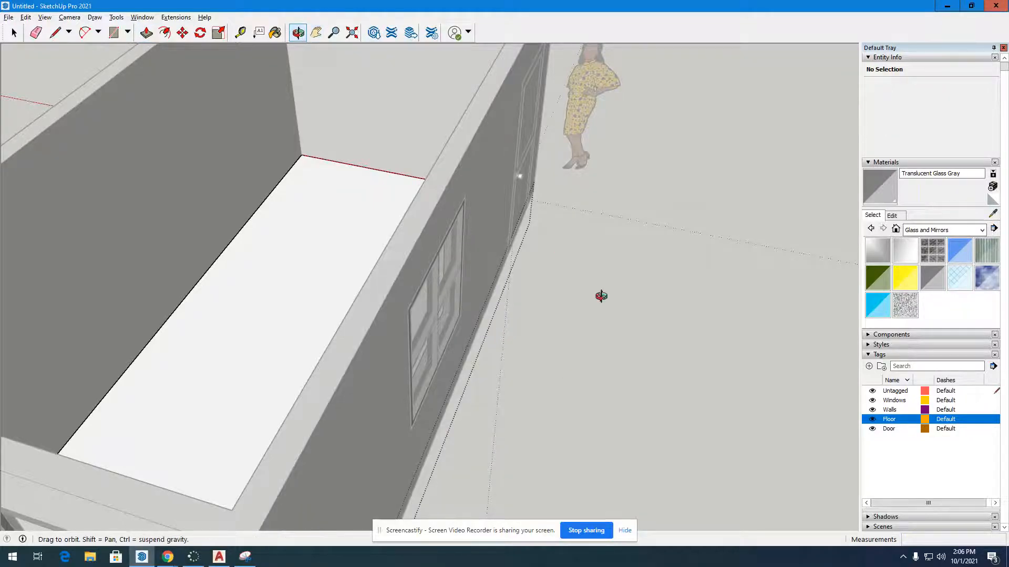
{"action": "left_click_drag", "start_coordinate": [601, 294], "coordinate": [358, 274]}
{"action": "left_click_drag", "start_coordinate": [838, 264], "coordinate": [264, 225]}
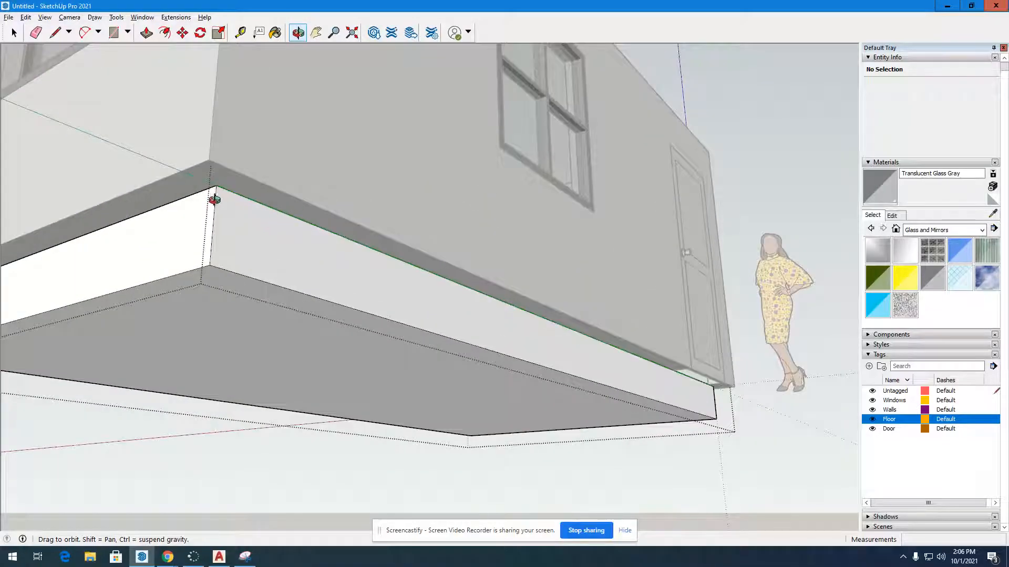
{"action": "left_click_drag", "start_coordinate": [214, 200], "coordinate": [333, 229]}
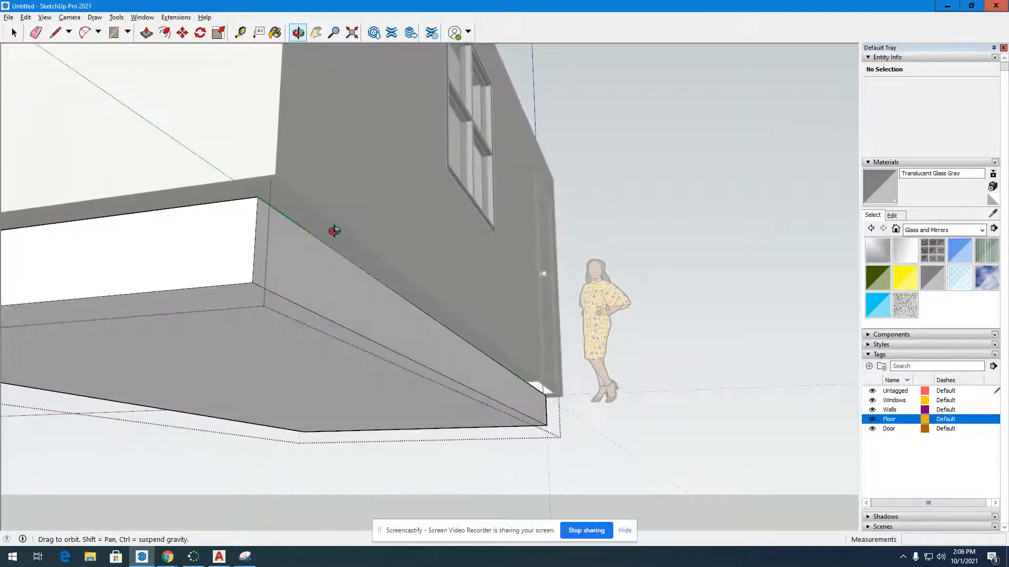
{"action": "left_click", "coordinate": [146, 34]}
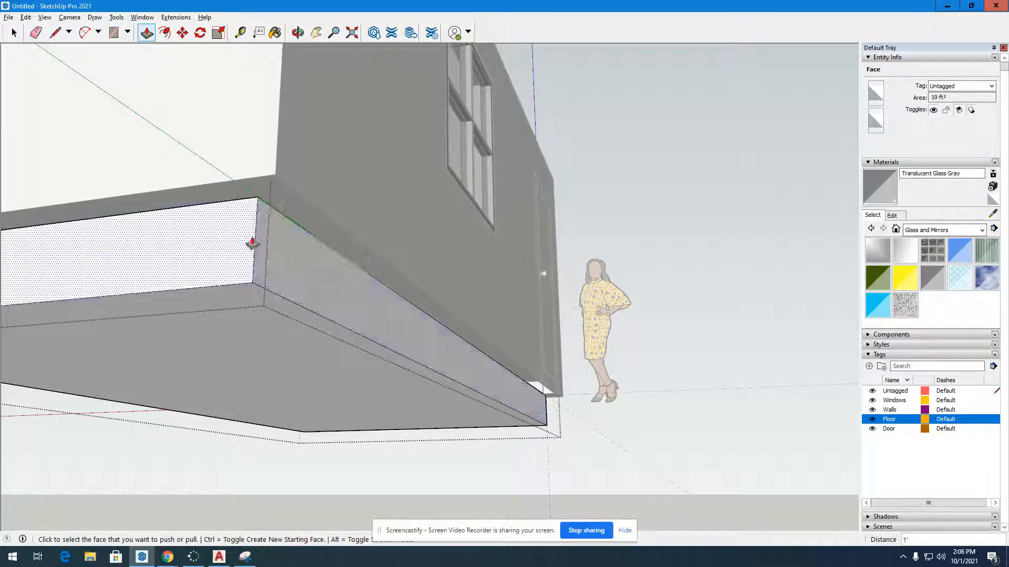
{"action": "left_click", "coordinate": [291, 241]}
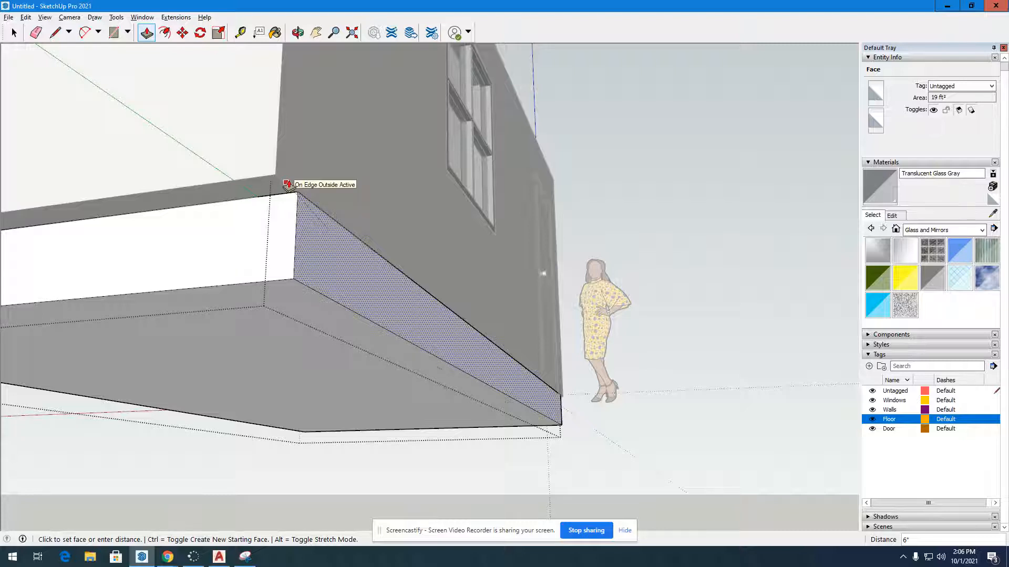
{"action": "left_click", "coordinate": [288, 185]}
- Pull the slab's short end face farthest from the door outward to the wall's outer edge
{"action": "left_click", "coordinate": [298, 33]}
{"action": "left_click_drag", "start_coordinate": [196, 126], "coordinate": [223, 236]}
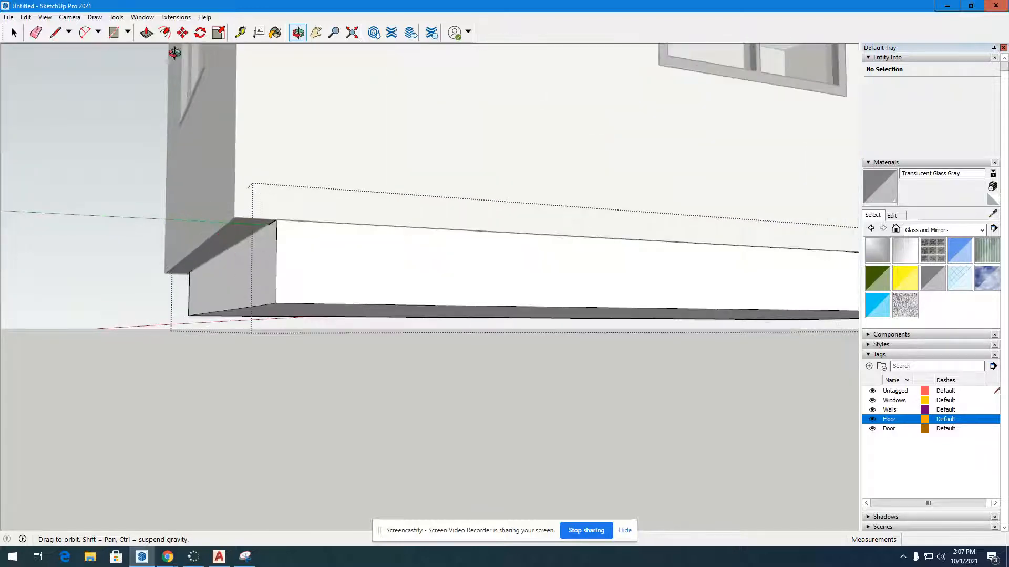
{"action": "left_click", "coordinate": [146, 33]}
{"action": "left_click", "coordinate": [270, 263]}
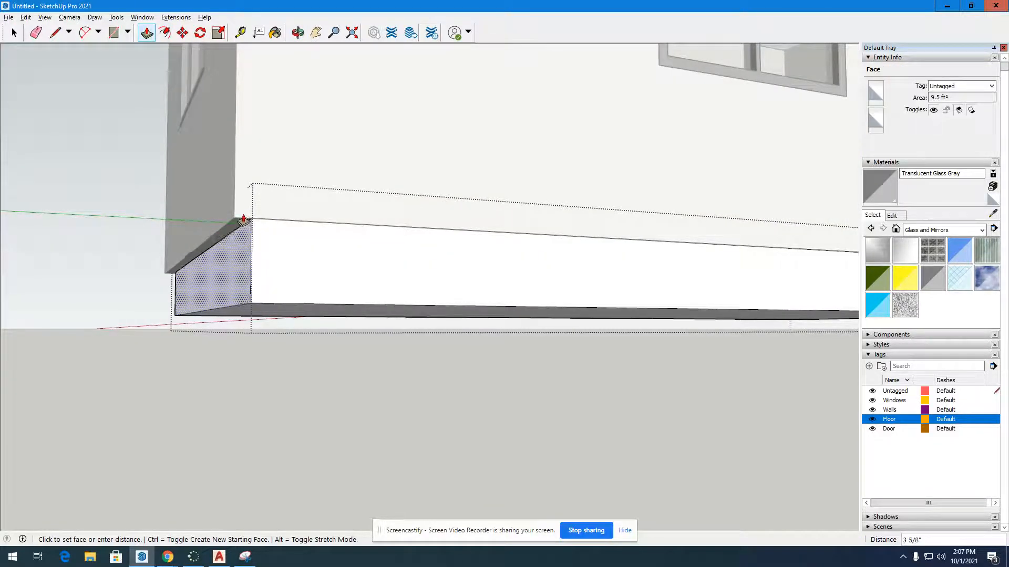
{"action": "left_click", "coordinate": [240, 205]}
- Pull the slab's short end face beside the door outward 6" to meet the wall's outer edge
{"action": "key", "text": "o"}
{"action": "left_click_drag", "start_coordinate": [463, 246], "coordinate": [459, 277]}
{"action": "scroll", "coordinate": [182, 272], "scroll_direction": "down", "scroll_amount": 6}
{"action": "scroll", "coordinate": [613, 300], "scroll_direction": "up", "scroll_amount": 2}
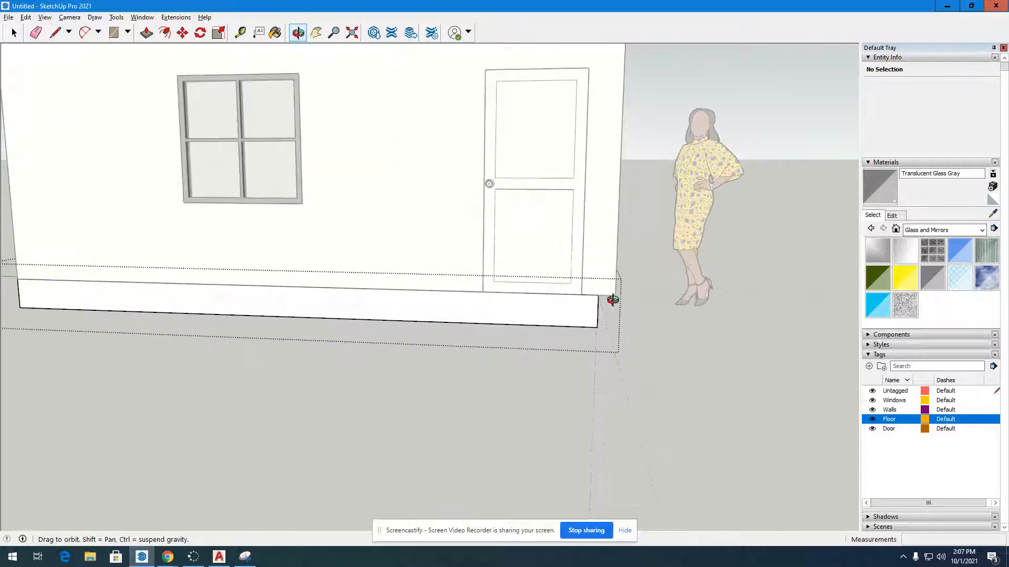
{"action": "scroll", "coordinate": [613, 300], "scroll_direction": "up", "scroll_amount": 4}
{"action": "left_click_drag", "start_coordinate": [612, 302], "coordinate": [452, 179]}
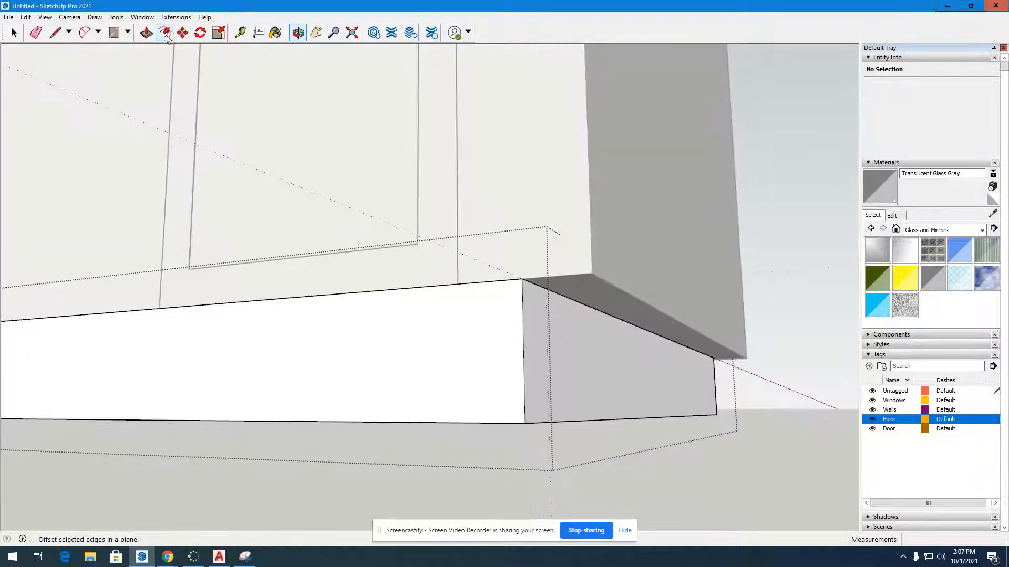
{"action": "left_click", "coordinate": [146, 32]}
{"action": "left_click", "coordinate": [588, 365]}
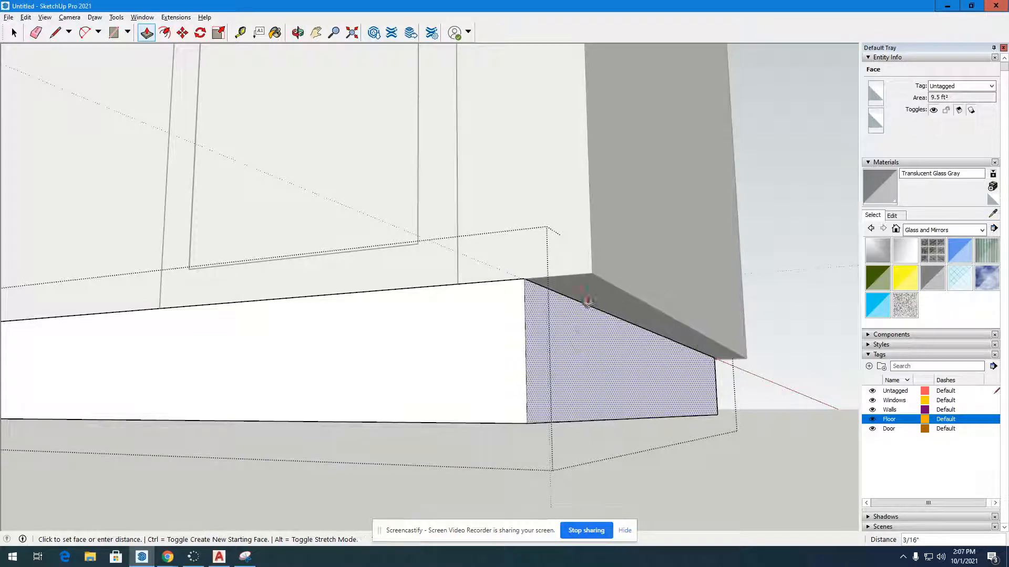
{"action": "type", "text": "6"}
{"action": "key", "text": "Return"}
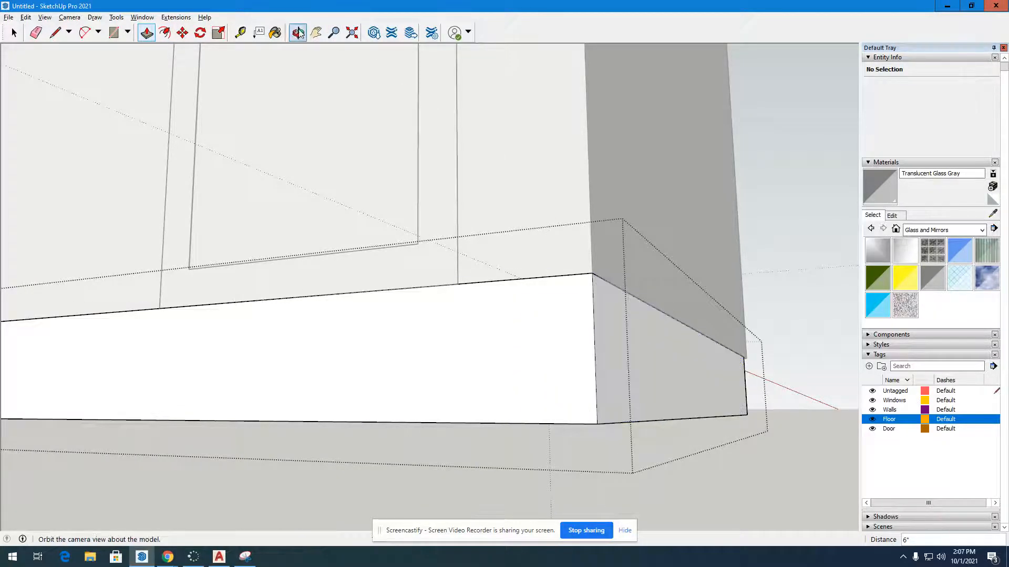
- Pull the slab's long side face opposite the door side outward 6" to the wall's outer corner
{"action": "left_click", "coordinate": [298, 32]}
{"action": "left_click_drag", "start_coordinate": [358, 174], "coordinate": [166, 357]}
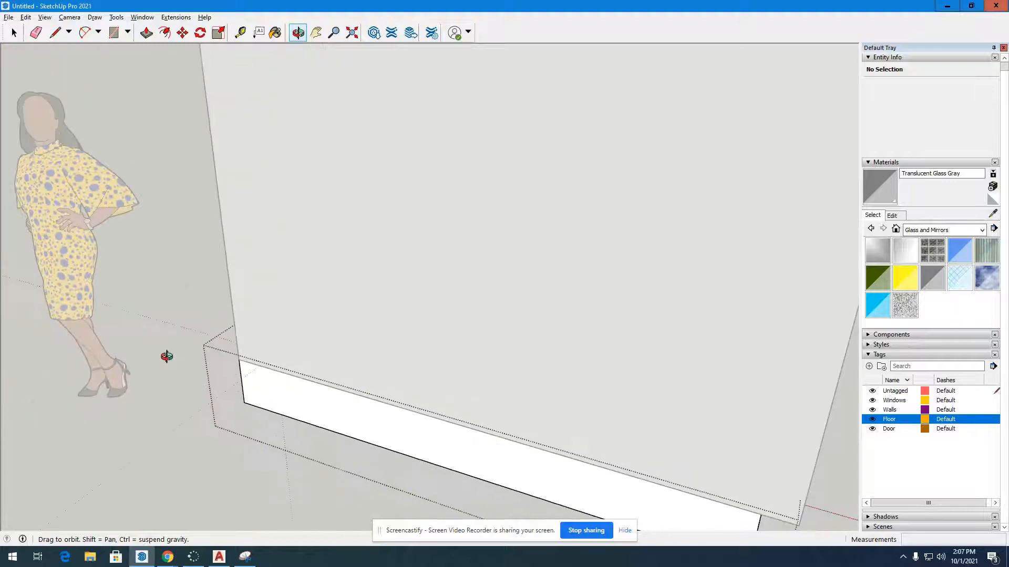
{"action": "scroll", "coordinate": [166, 355], "scroll_direction": "down", "scroll_amount": 4}
{"action": "scroll", "coordinate": [531, 380], "scroll_direction": "up", "scroll_amount": 4}
{"action": "left_click_drag", "start_coordinate": [531, 382], "coordinate": [481, 198]}
{"action": "left_click", "coordinate": [146, 32]}
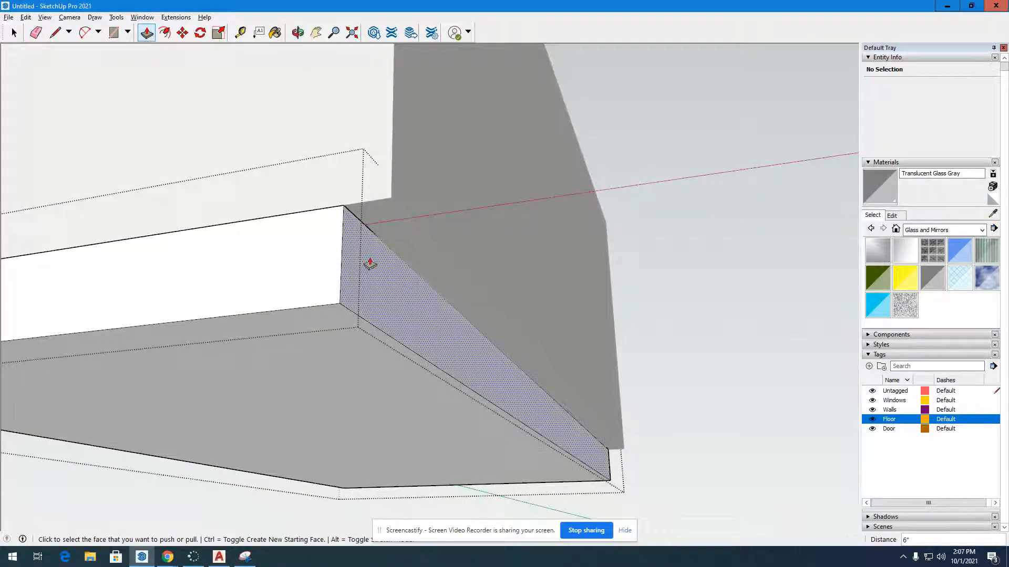
{"action": "left_click", "coordinate": [368, 227]}
{"action": "left_click", "coordinate": [387, 202]}
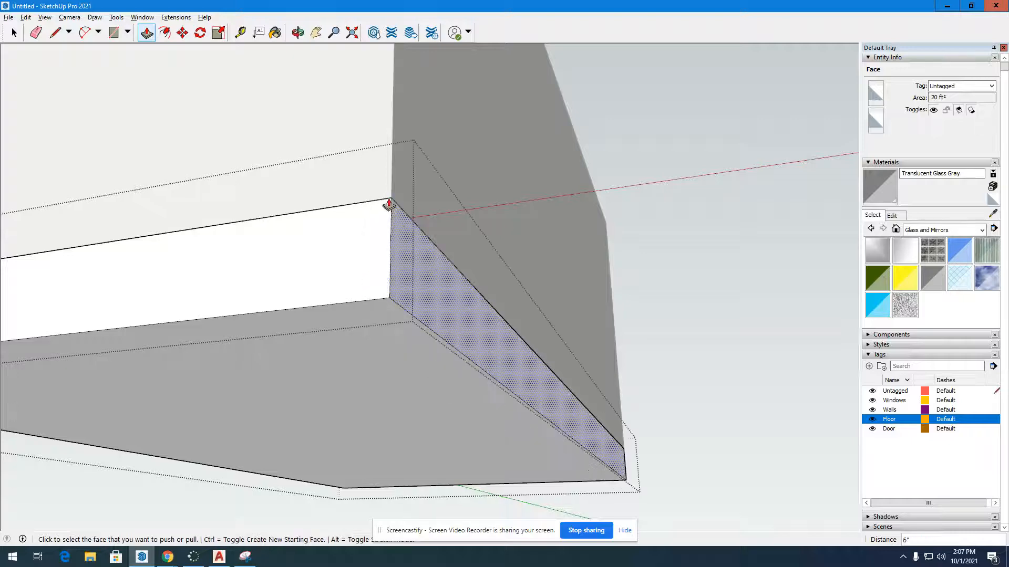
- Finish editing the floor group and return to the whole model
{"action": "key", "text": "o"}
{"action": "left_click_drag", "start_coordinate": [341, 216], "coordinate": [383, 450]}
{"action": "scroll", "coordinate": [430, 343], "scroll_direction": "down", "scroll_amount": 6}
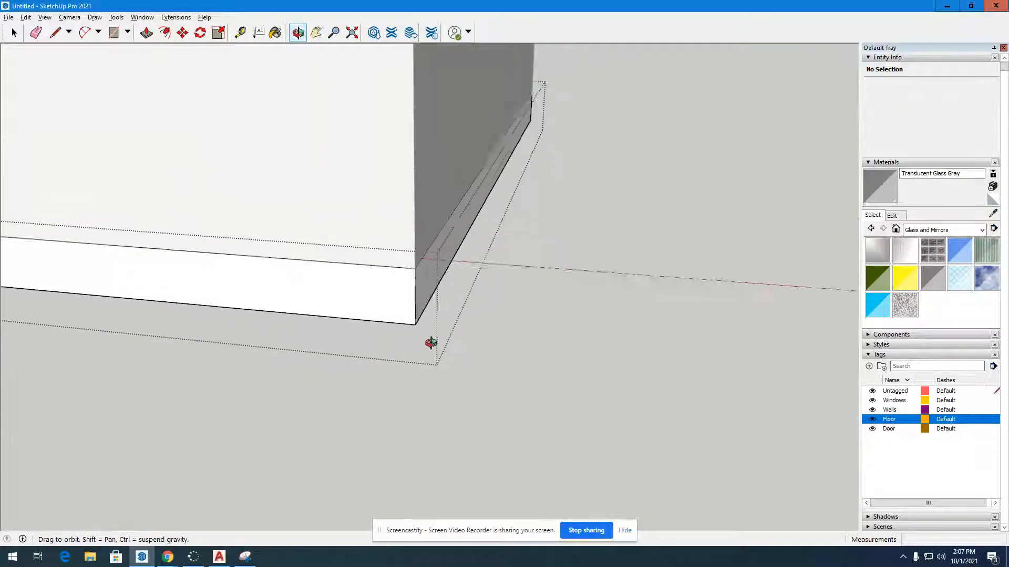
{"action": "left_click_drag", "start_coordinate": [170, 279], "coordinate": [489, 267]}
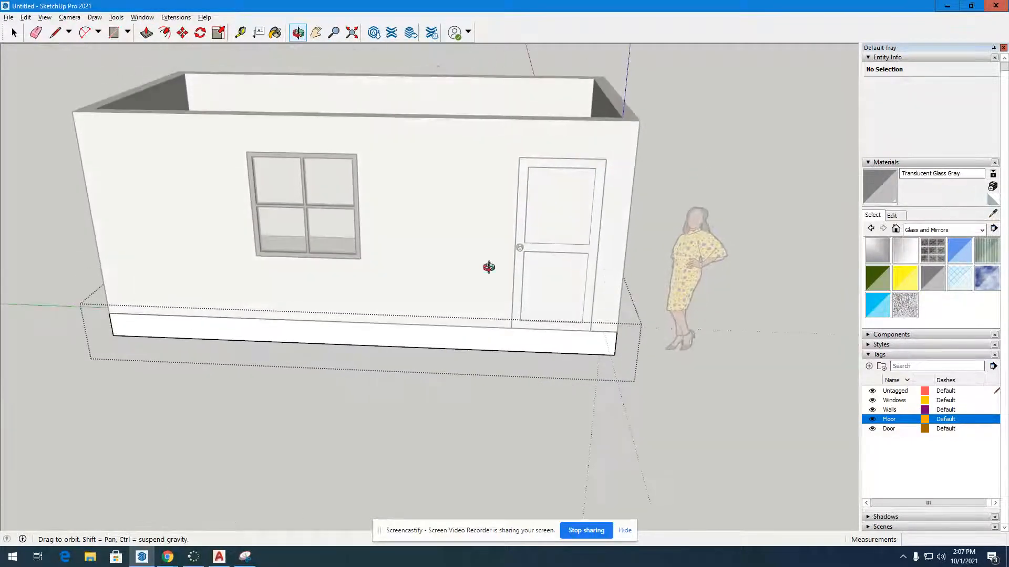
{"action": "left_click", "coordinate": [14, 33]}
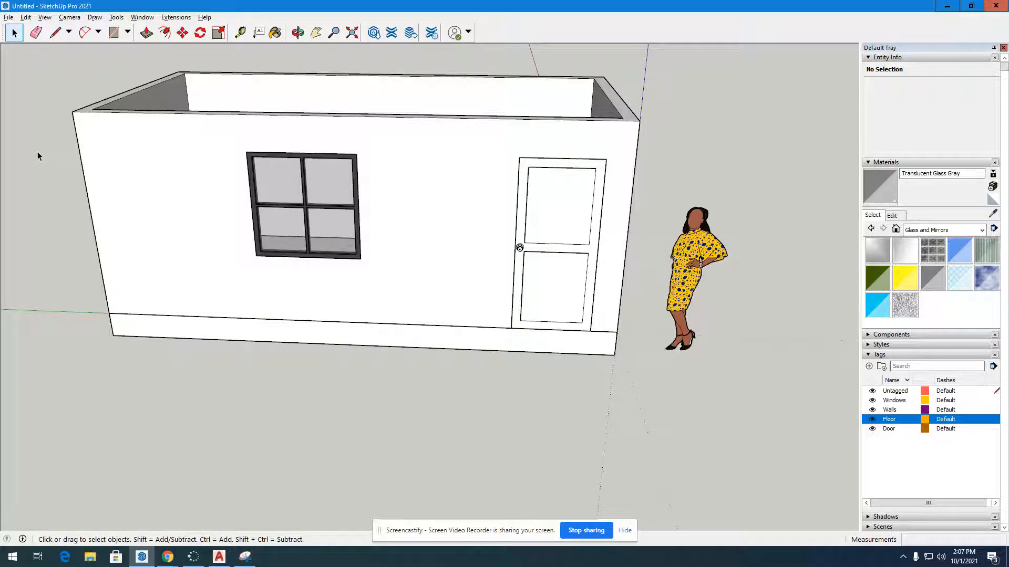
- Turn off the visibility of the Floor tag
{"action": "left_click", "coordinate": [298, 33]}
{"action": "left_click_drag", "start_coordinate": [336, 452], "coordinate": [267, 197]}
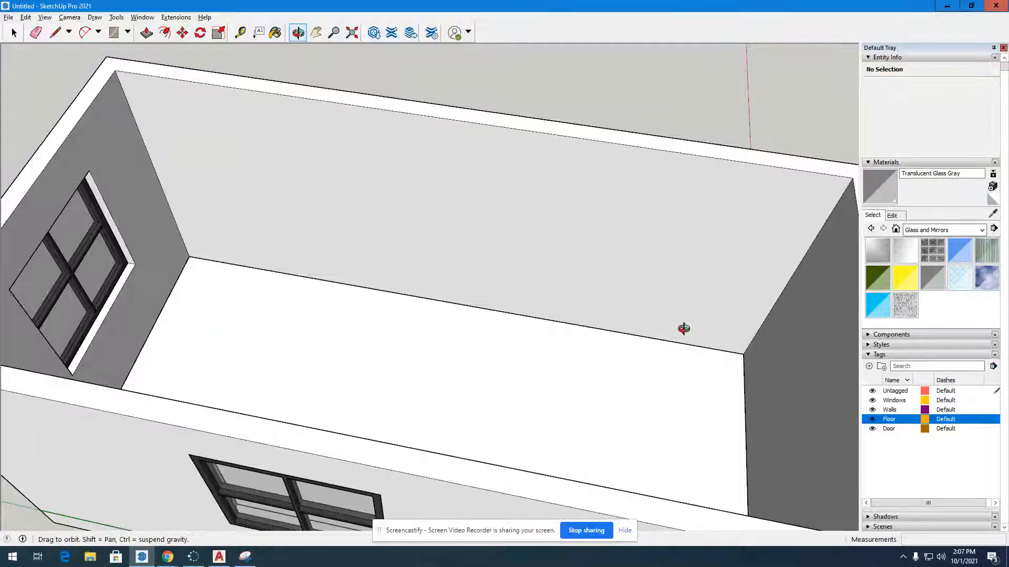
{"action": "left_click_drag", "start_coordinate": [683, 329], "coordinate": [692, 282]}
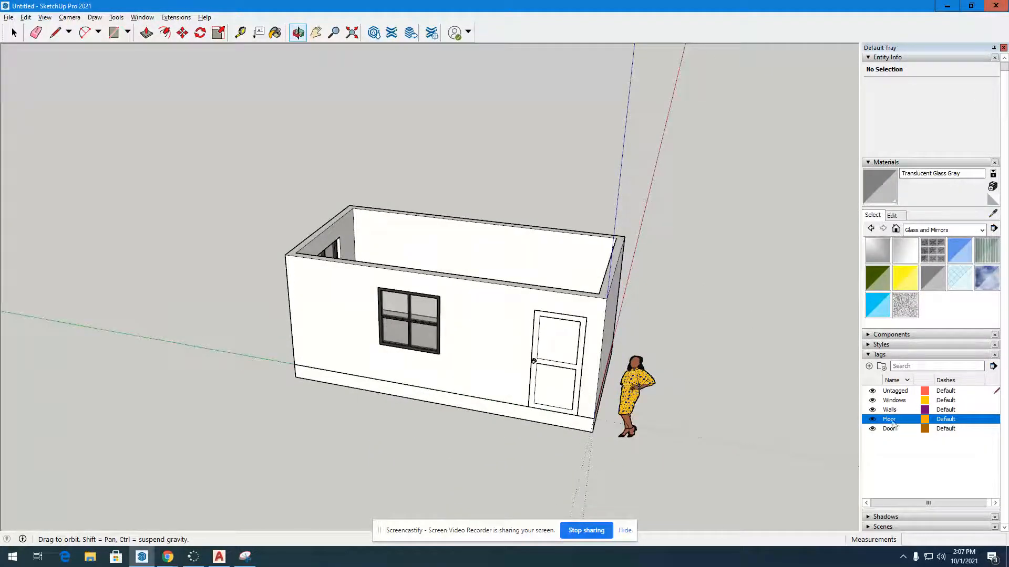
{"action": "left_click", "coordinate": [873, 420]}
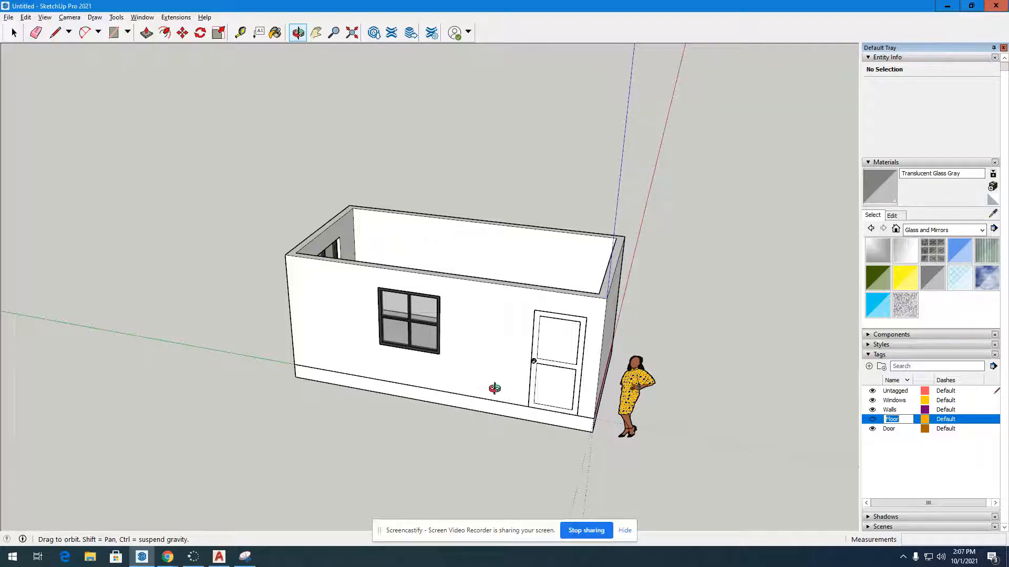
- Select the floor slab group inside the room and assign it the Floor tag
{"action": "scroll", "coordinate": [495, 388], "scroll_direction": "up", "scroll_amount": 5}
{"action": "left_click_drag", "start_coordinate": [513, 333], "coordinate": [357, 386]}
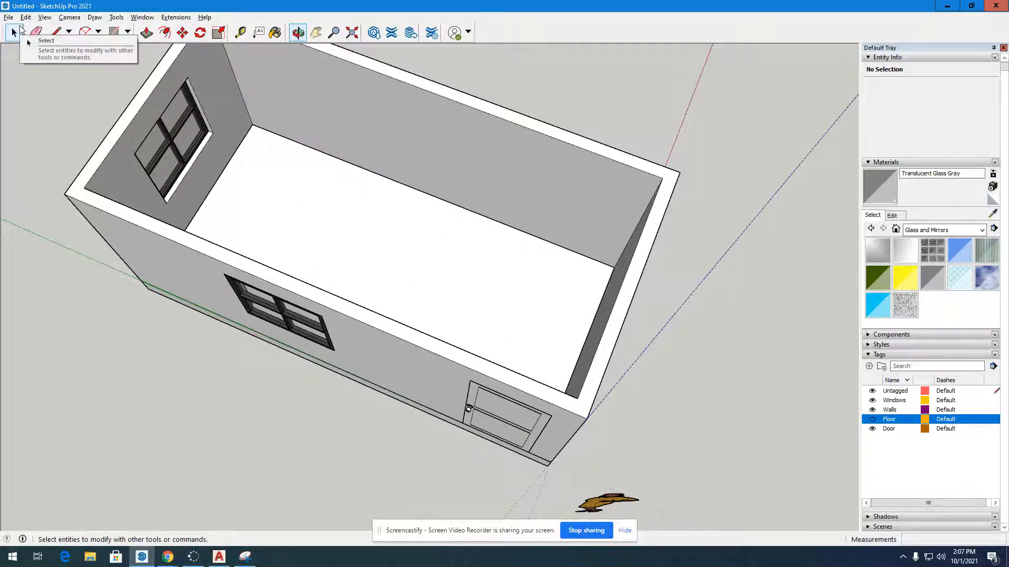
{"action": "left_click", "coordinate": [14, 32]}
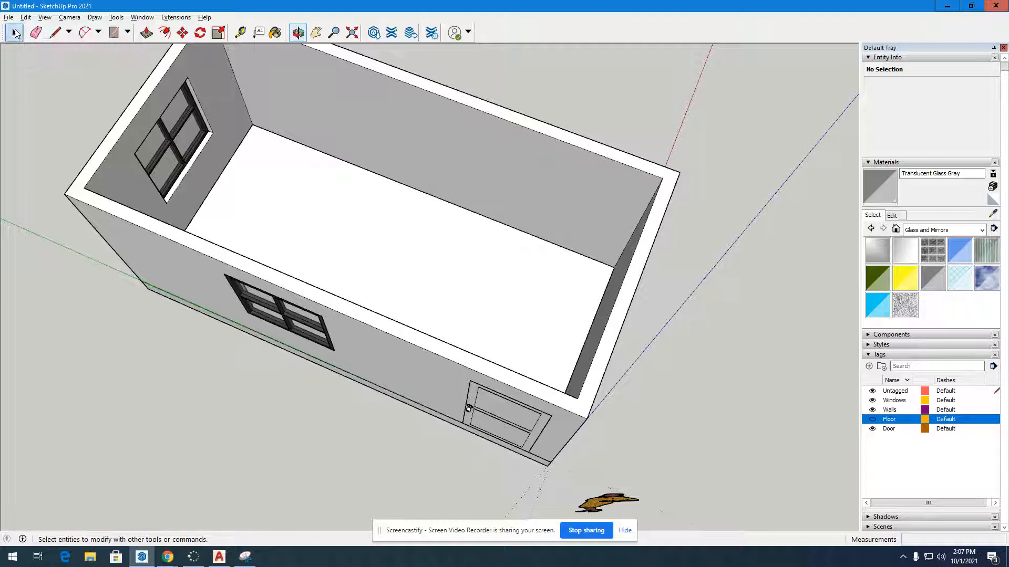
{"action": "left_click", "coordinate": [273, 185]}
{"action": "right_click", "coordinate": [274, 185]}
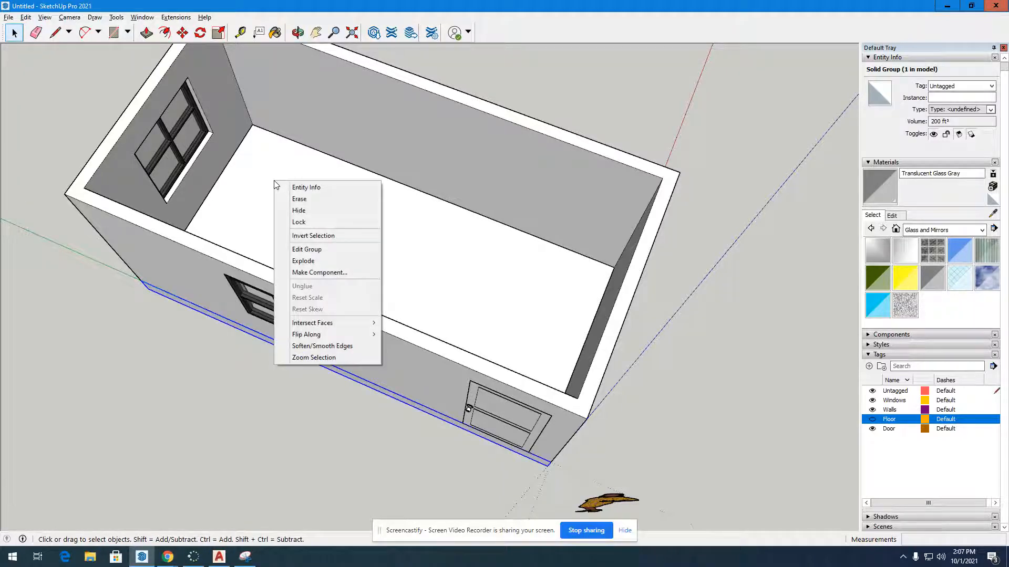
{"action": "left_click", "coordinate": [314, 189]}
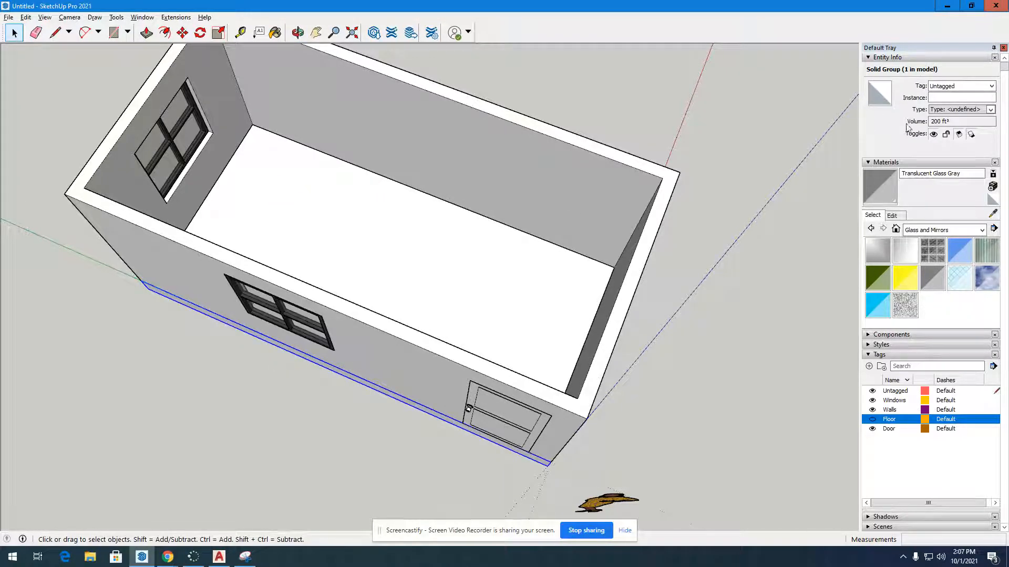
{"action": "left_click", "coordinate": [973, 87]}
{"action": "left_click", "coordinate": [956, 115]}
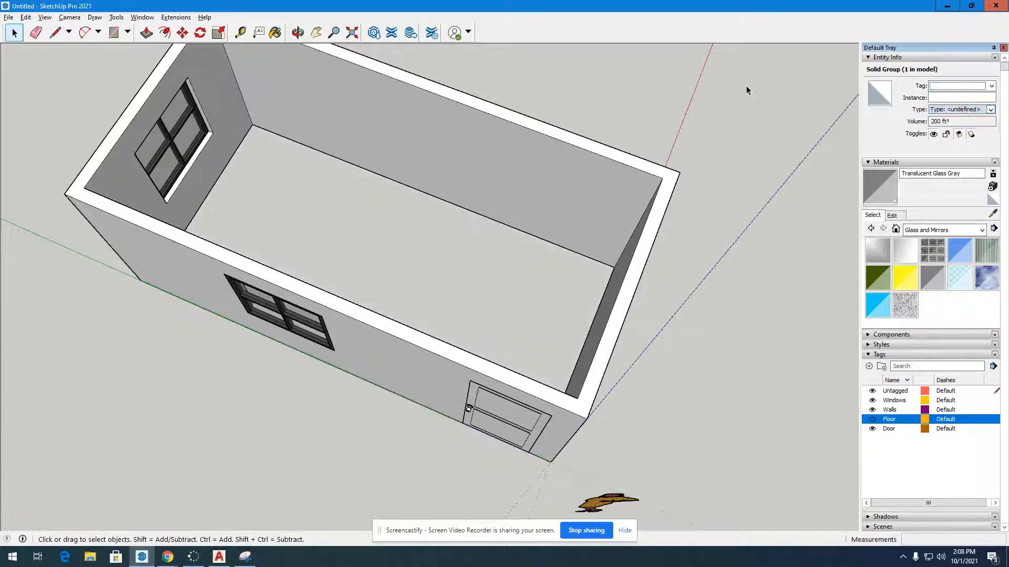
{"action": "left_click", "coordinate": [746, 88]}
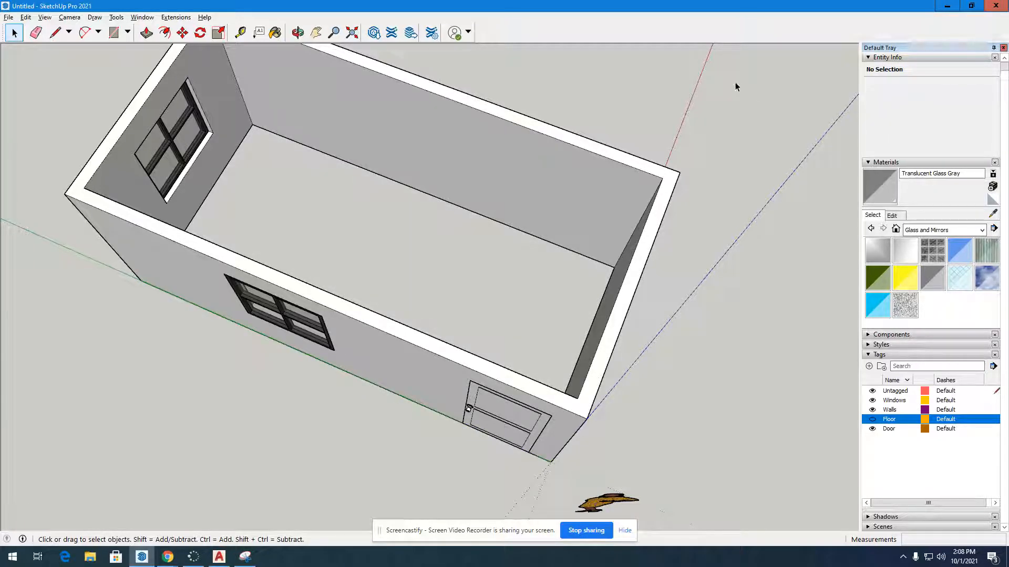
- Toggle the Floor tag's visibility several times to check the slab's tag, leaving the tag switched on
{"action": "left_click", "coordinate": [872, 421]}
{"action": "left_click", "coordinate": [872, 421]}
{"action": "left_click", "coordinate": [872, 421]}
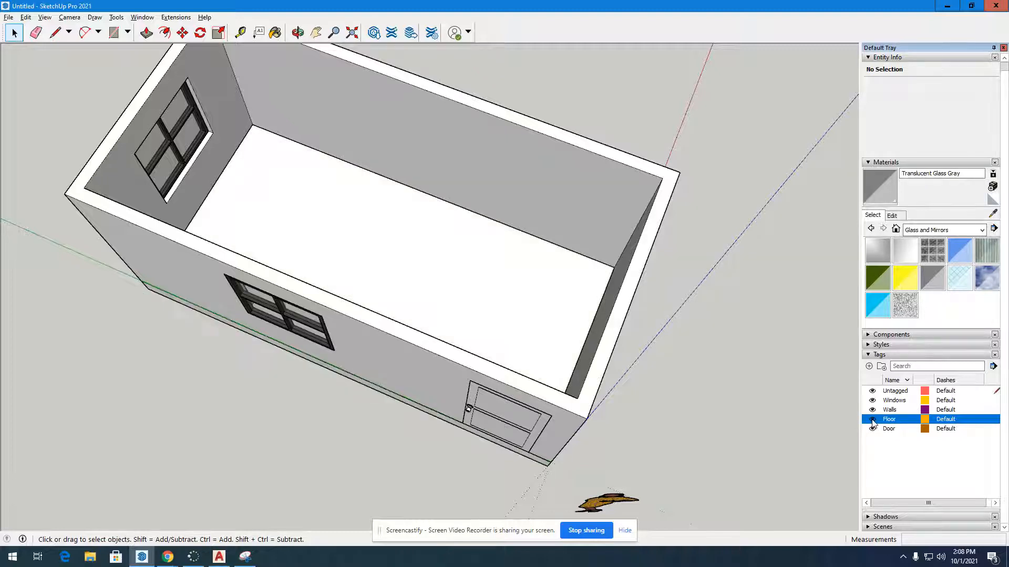
{"action": "left_click", "coordinate": [872, 421]}
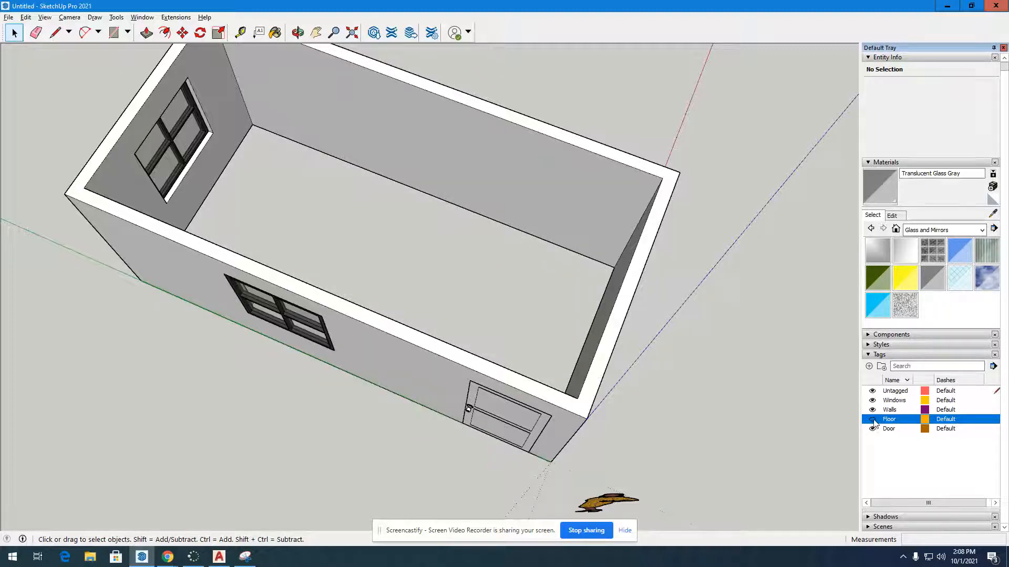
{"action": "left_click", "coordinate": [872, 421]}
- Open 3D Warehouse and search it for "bed"
{"action": "left_click", "coordinate": [297, 33]}
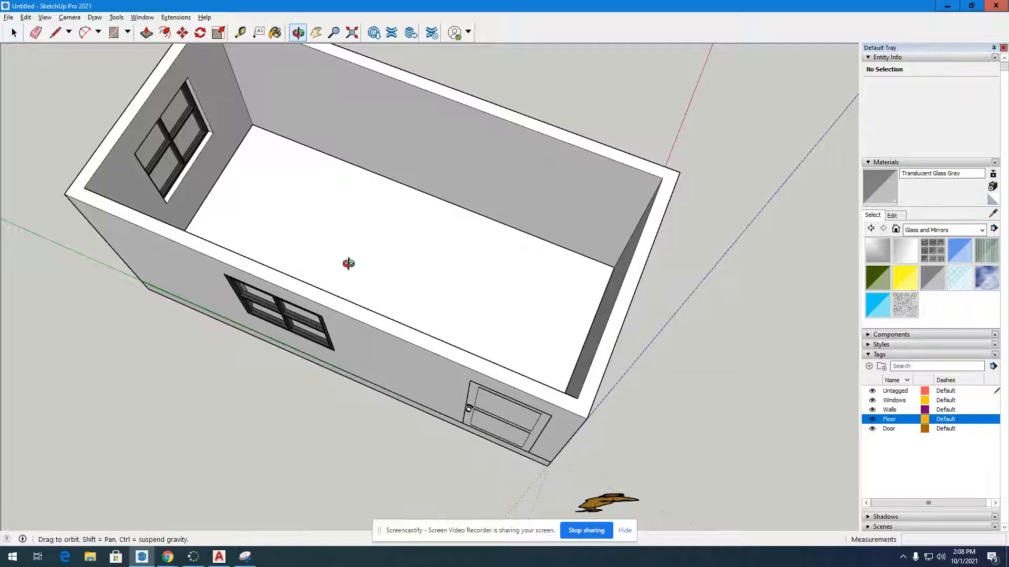
{"action": "left_click_drag", "start_coordinate": [328, 254], "coordinate": [326, 285]}
{"action": "left_click_drag", "start_coordinate": [168, 168], "coordinate": [385, 140]}
{"action": "scroll", "coordinate": [384, 141], "scroll_direction": "up", "scroll_amount": 3}
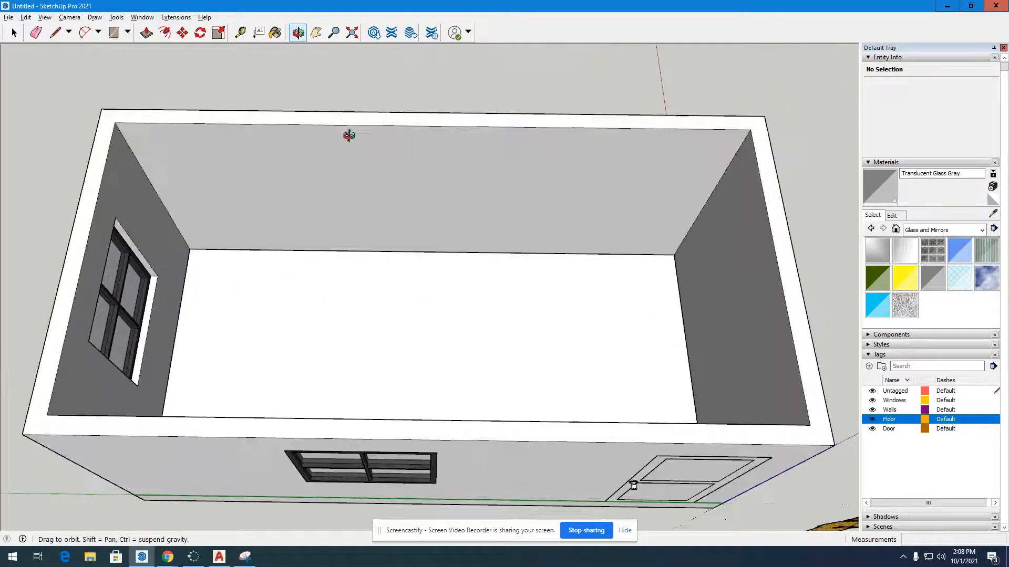
{"action": "left_click", "coordinate": [373, 32]}
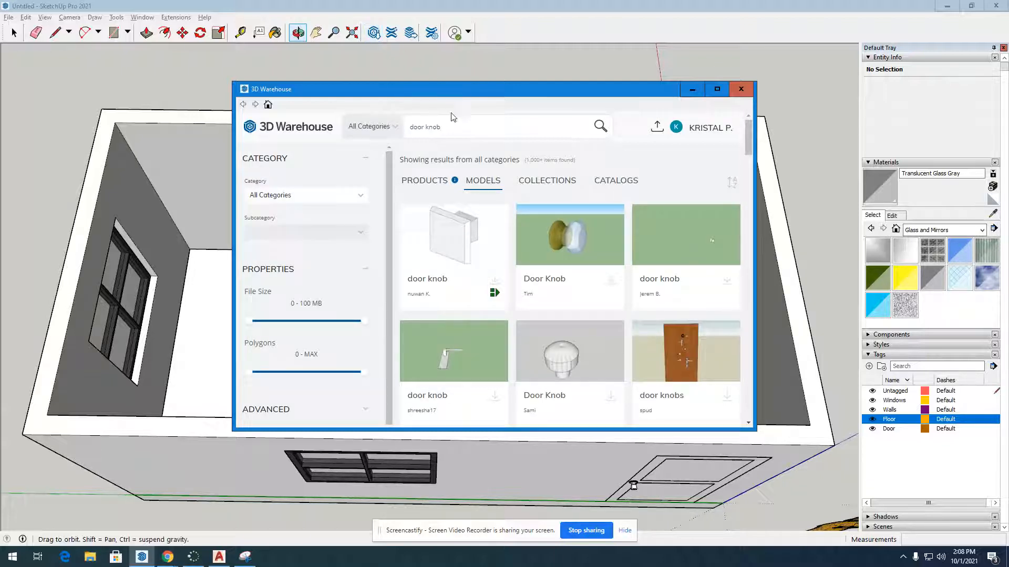
{"action": "left_click_drag", "start_coordinate": [447, 128], "coordinate": [401, 130]}
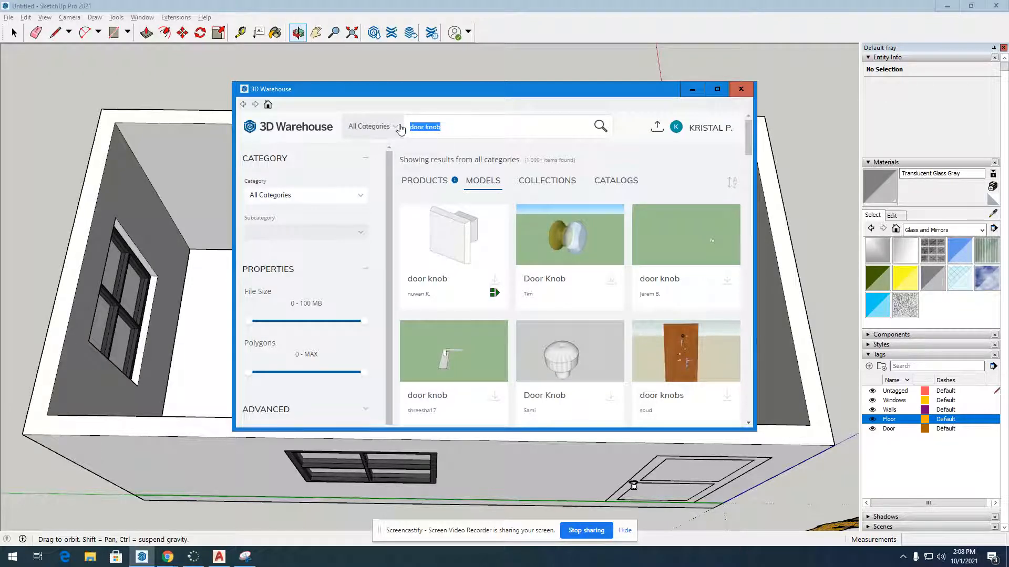
{"action": "type", "text": "bed"}
{"action": "key", "text": "Return"}
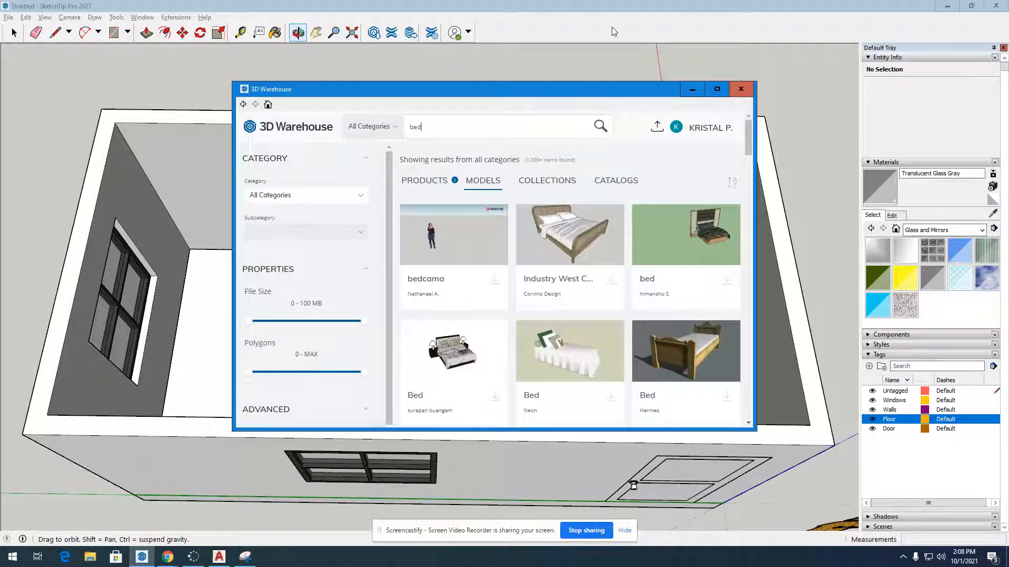
- Look through the model results and the product results of the bed search for a suitable bed
{"action": "scroll", "coordinate": [635, 223], "scroll_direction": "down", "scroll_amount": 1}
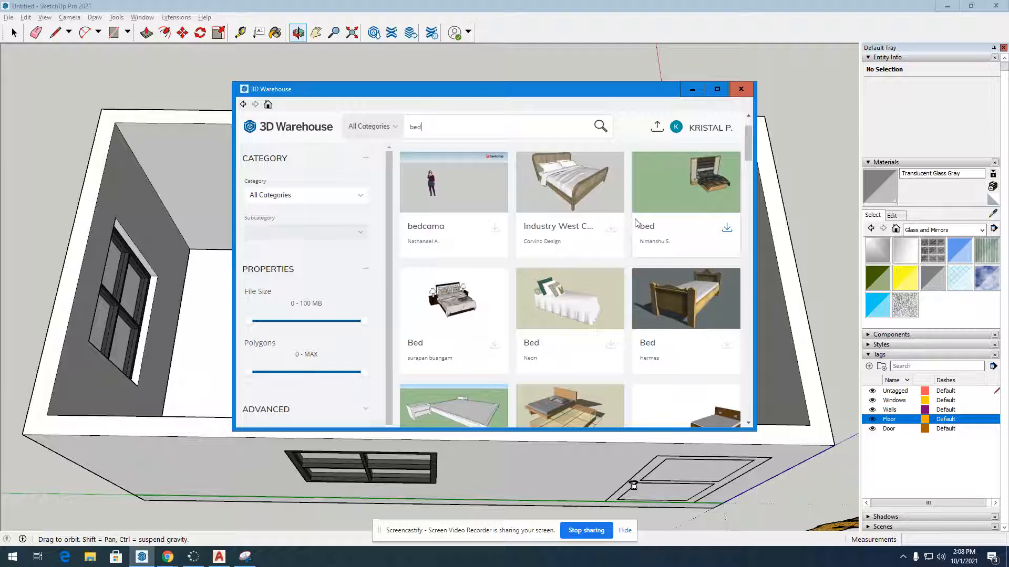
{"action": "scroll", "coordinate": [636, 220], "scroll_direction": "down", "scroll_amount": 8}
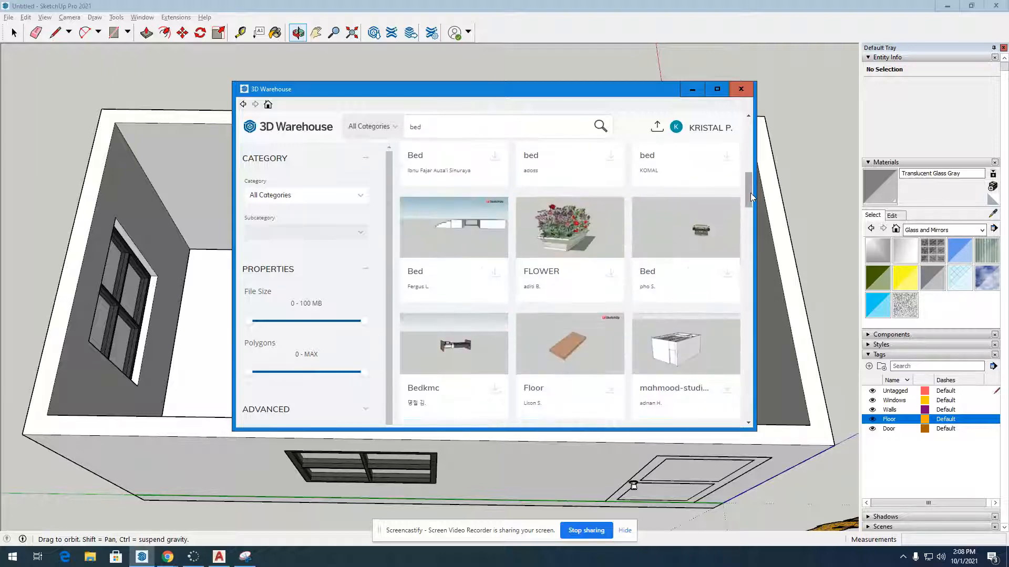
{"action": "scroll", "coordinate": [468, 279], "scroll_direction": "up", "scroll_amount": 9}
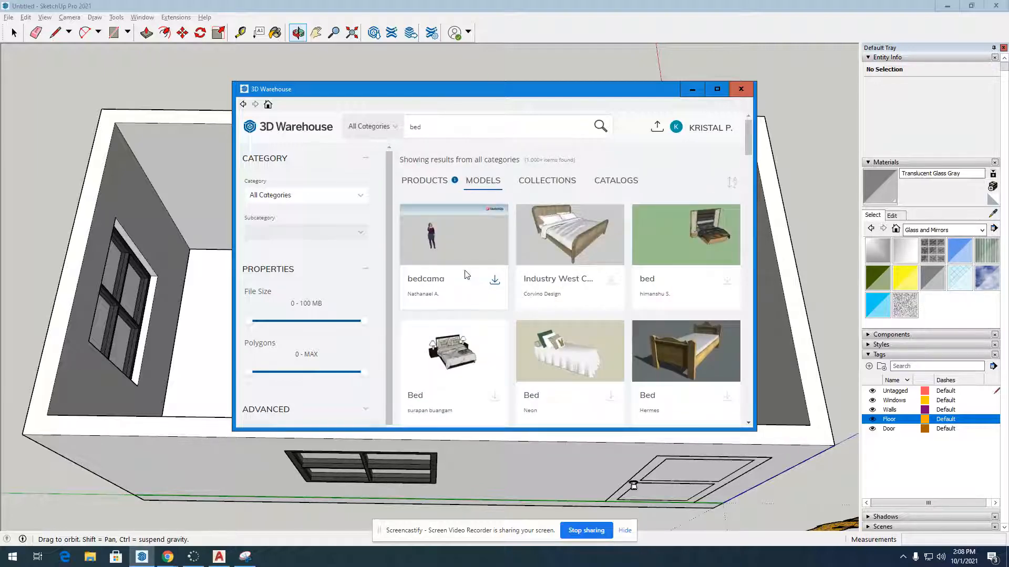
{"action": "left_click", "coordinate": [441, 182]}
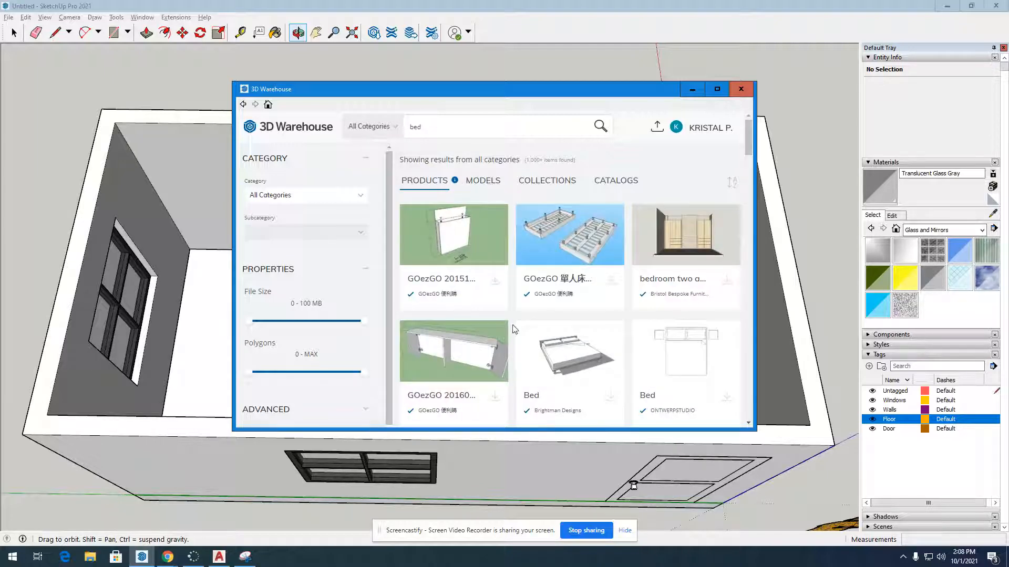
{"action": "scroll", "coordinate": [515, 338], "scroll_direction": "down", "scroll_amount": 11}
{"action": "scroll", "coordinate": [515, 336], "scroll_direction": "up", "scroll_amount": 10}
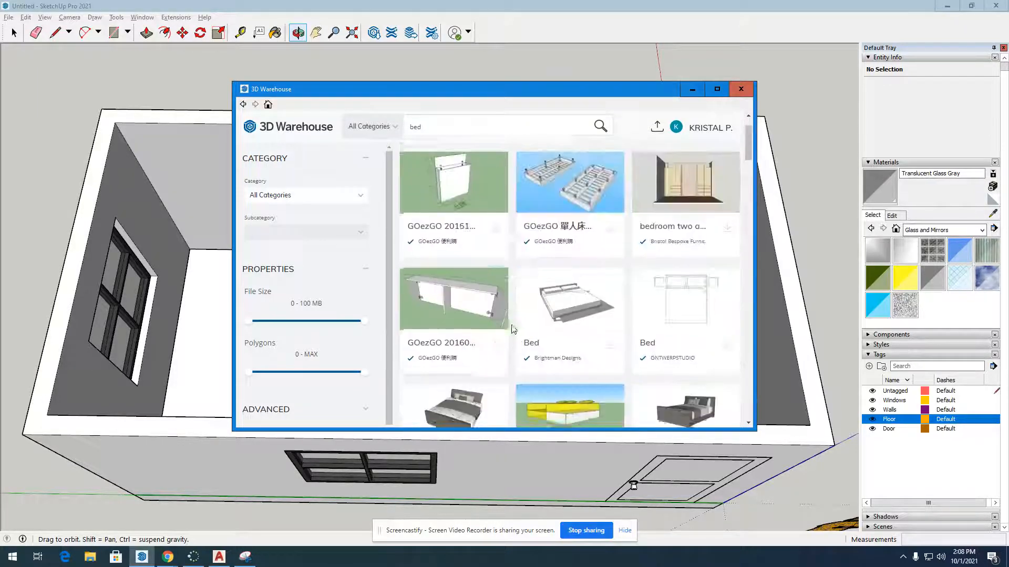
{"action": "scroll", "coordinate": [514, 330], "scroll_direction": "up", "scroll_amount": 1}
- Switch the bed search to catalogs and look through the bed catalogs on offer
{"action": "left_click", "coordinate": [479, 185]}
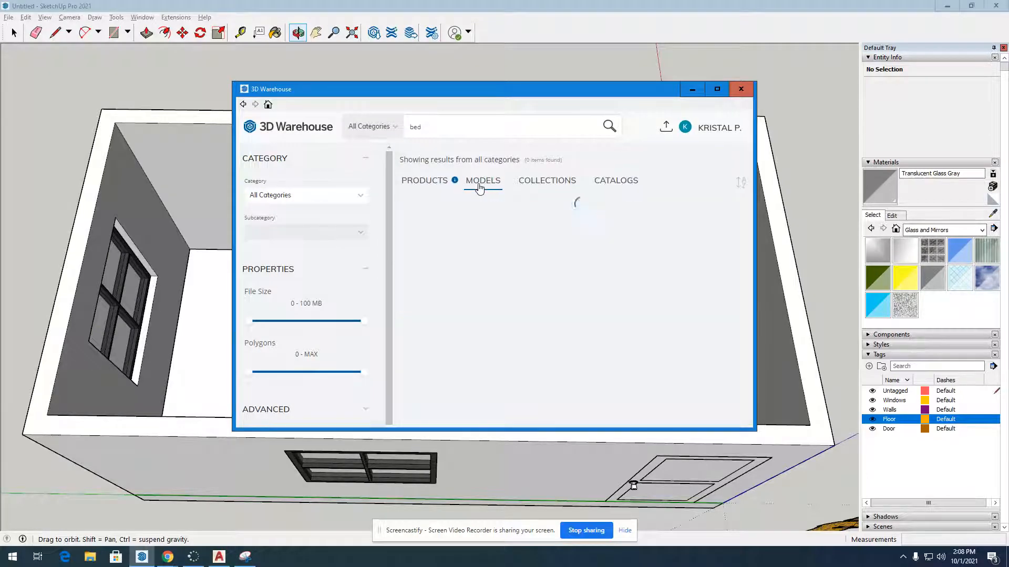
{"action": "left_click", "coordinate": [552, 184]}
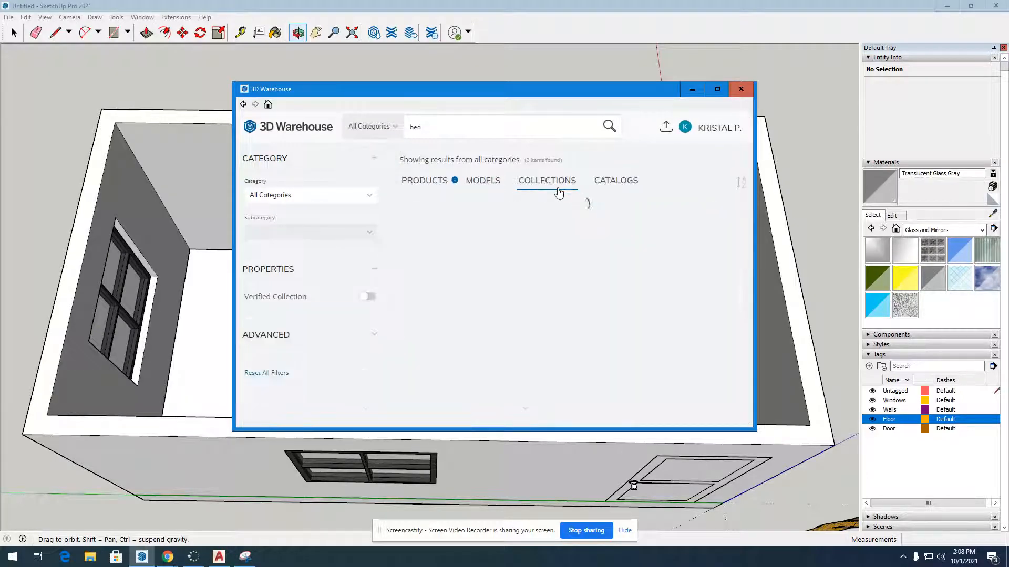
{"action": "left_click", "coordinate": [616, 184]}
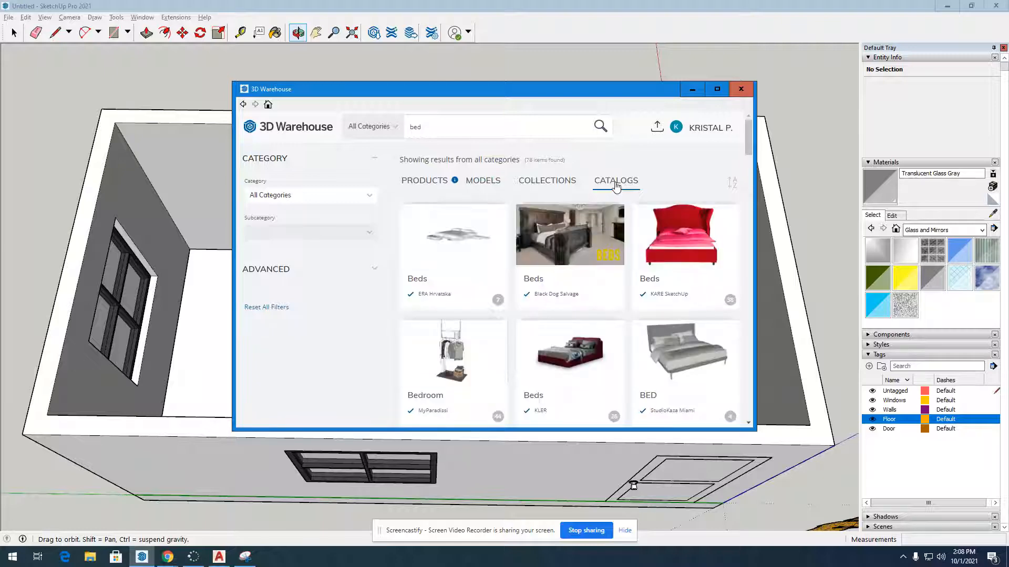
{"action": "scroll", "coordinate": [504, 265], "scroll_direction": "down", "scroll_amount": 5}
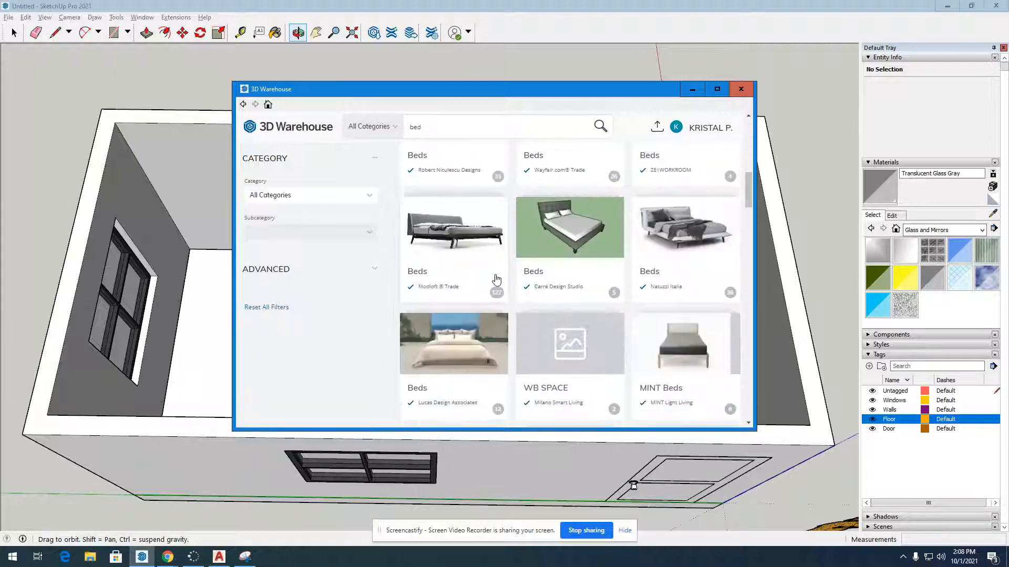
{"action": "scroll", "coordinate": [497, 279], "scroll_direction": "up", "scroll_amount": 1}
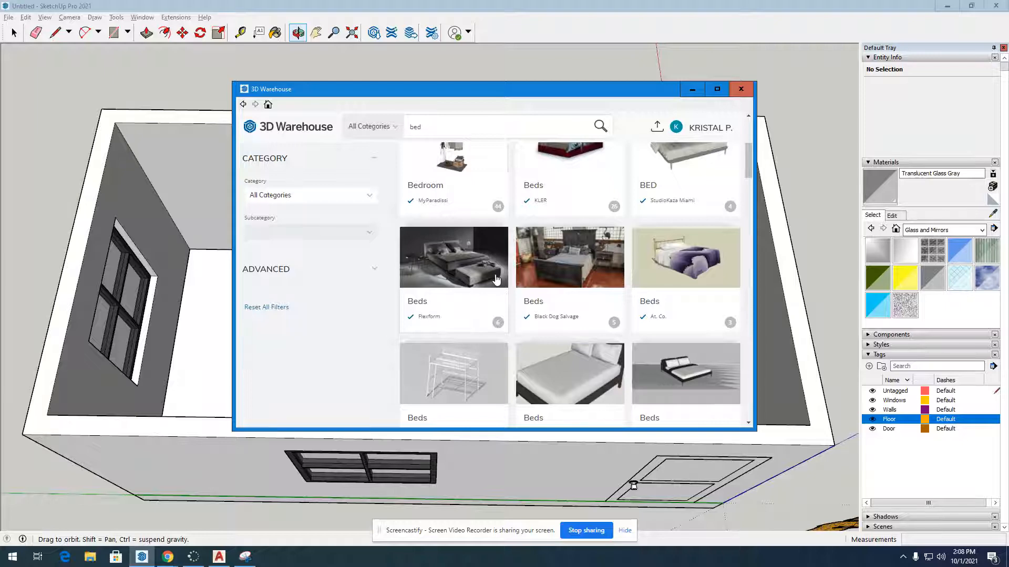
{"action": "scroll", "coordinate": [496, 279], "scroll_direction": "up", "scroll_amount": 4}
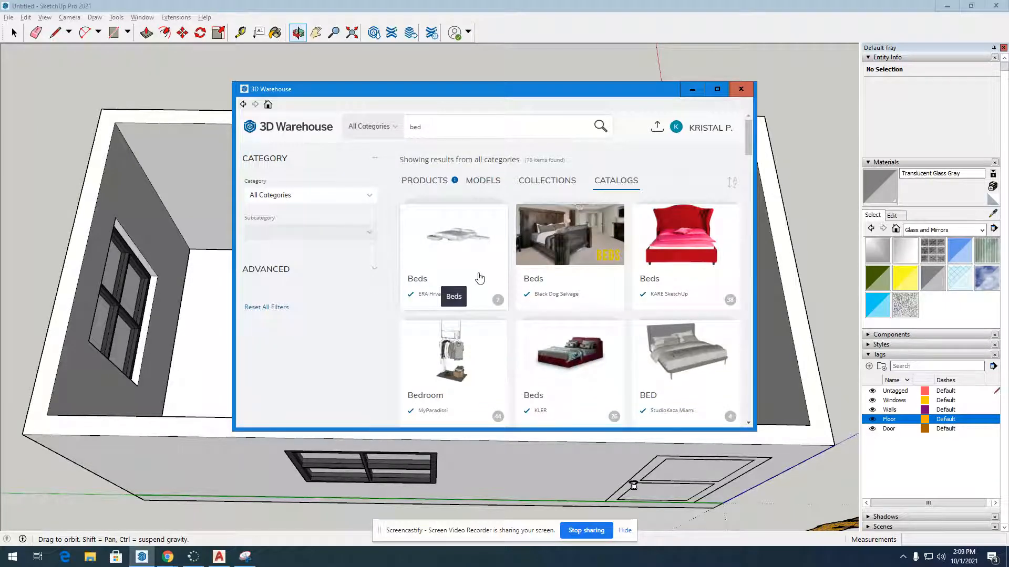
{"action": "scroll", "coordinate": [488, 271], "scroll_direction": "down", "scroll_amount": 10}
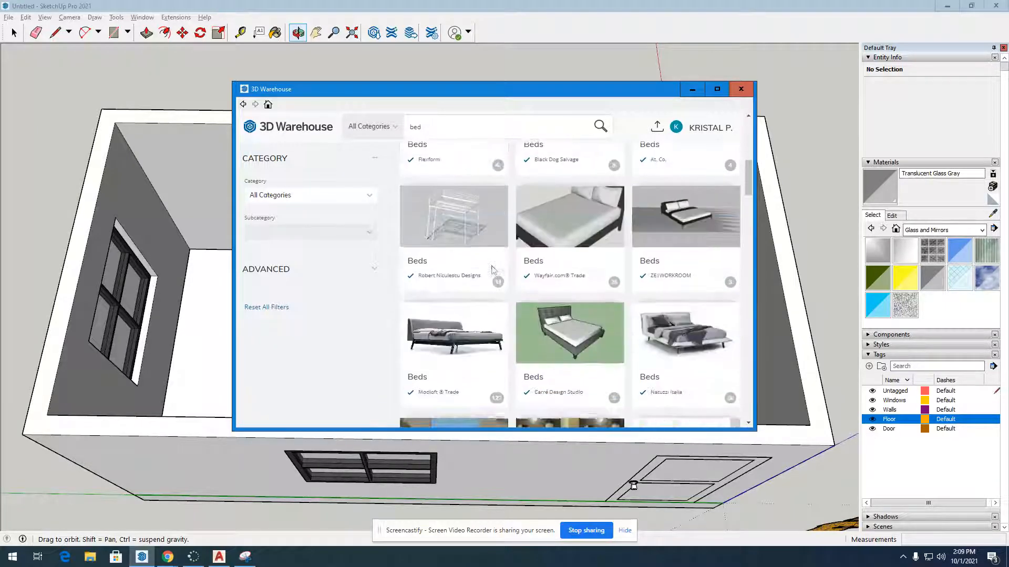
{"action": "scroll", "coordinate": [492, 271], "scroll_direction": "down", "scroll_amount": 6}
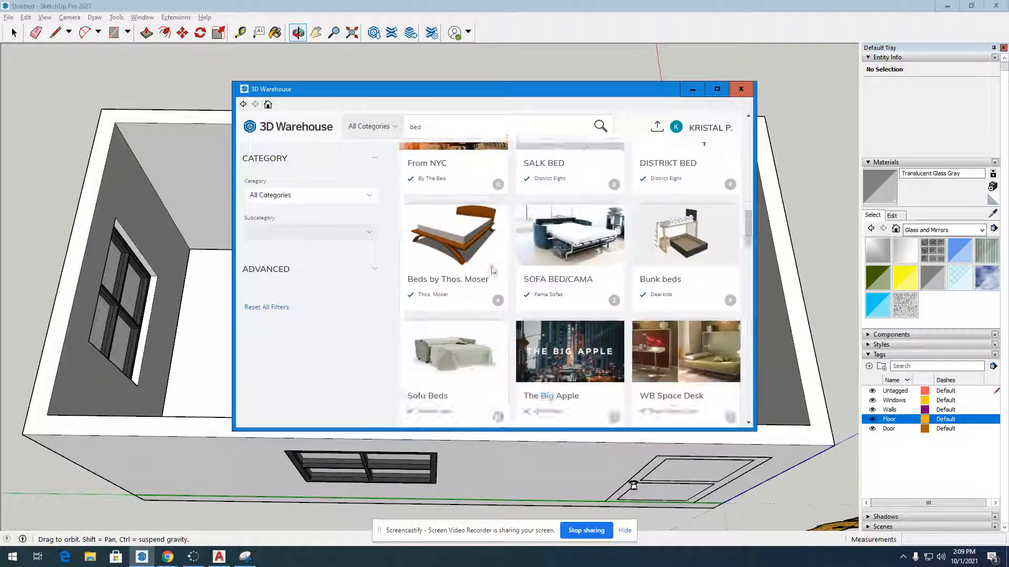
{"action": "scroll", "coordinate": [546, 296], "scroll_direction": "up", "scroll_amount": 15}
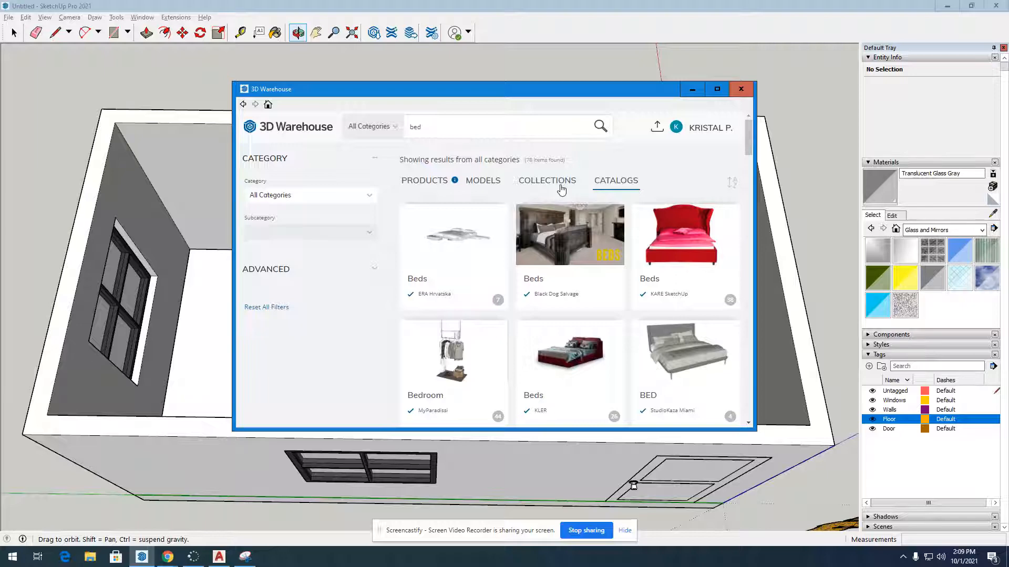
- Show the collections found for the bed search and look through them
{"action": "left_click", "coordinate": [561, 189]}
{"action": "scroll", "coordinate": [500, 283], "scroll_direction": "down", "scroll_amount": 5}
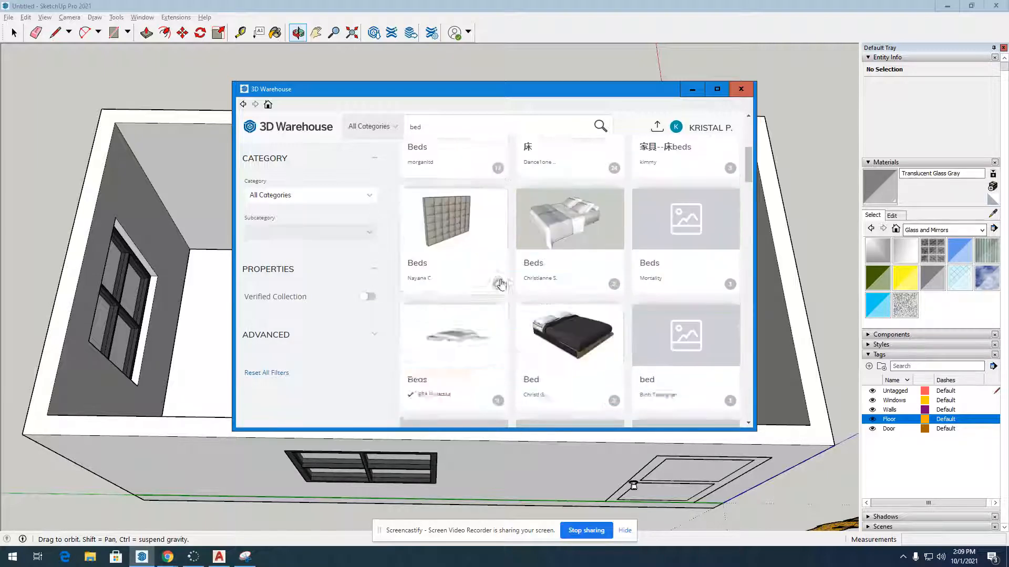
{"action": "scroll", "coordinate": [501, 284], "scroll_direction": "down", "scroll_amount": 6}
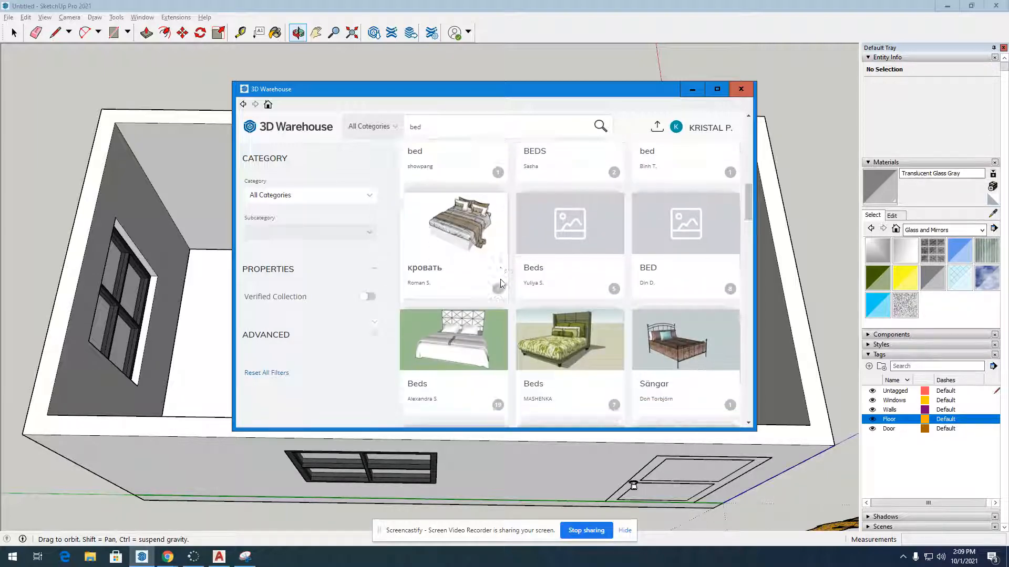
{"action": "scroll", "coordinate": [500, 284], "scroll_direction": "down", "scroll_amount": 3}
{"action": "scroll", "coordinate": [501, 285], "scroll_direction": "down", "scroll_amount": 3}
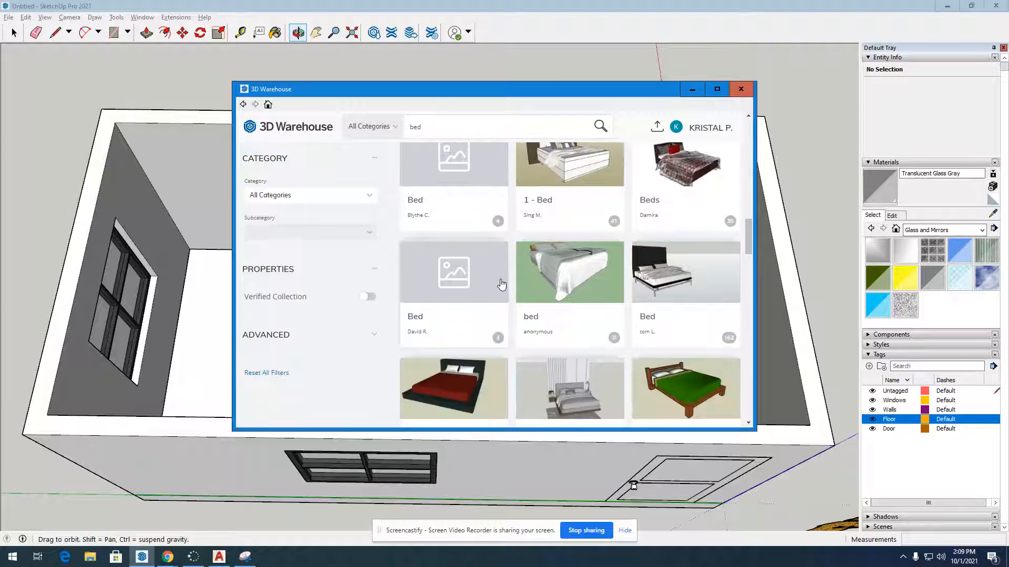
{"action": "scroll", "coordinate": [502, 284], "scroll_direction": "up", "scroll_amount": 10}
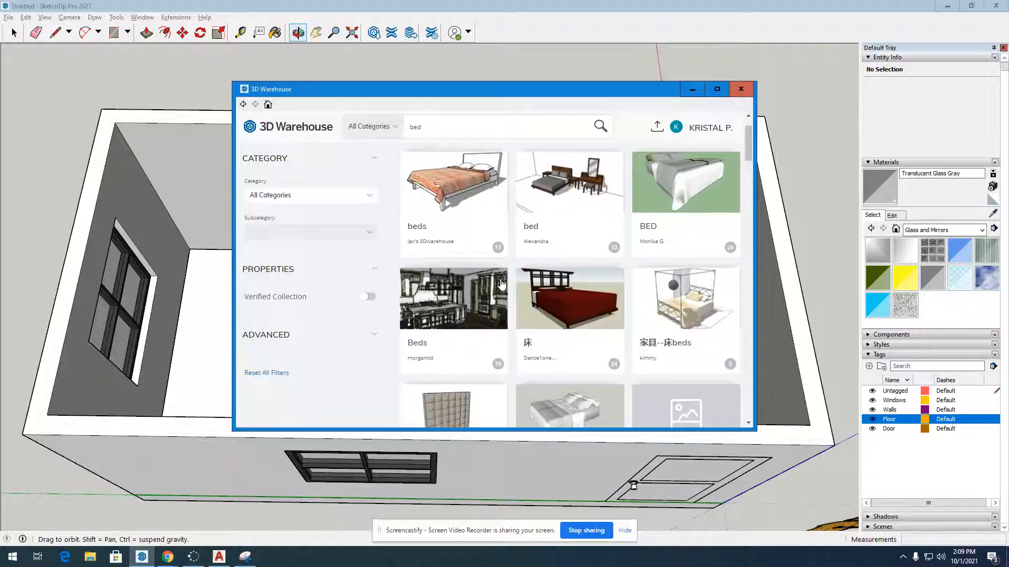
{"action": "scroll", "coordinate": [475, 178], "scroll_direction": "up", "scroll_amount": 3}
- Return to the individual models of the bed search and look through them again
{"action": "left_click", "coordinate": [475, 181]}
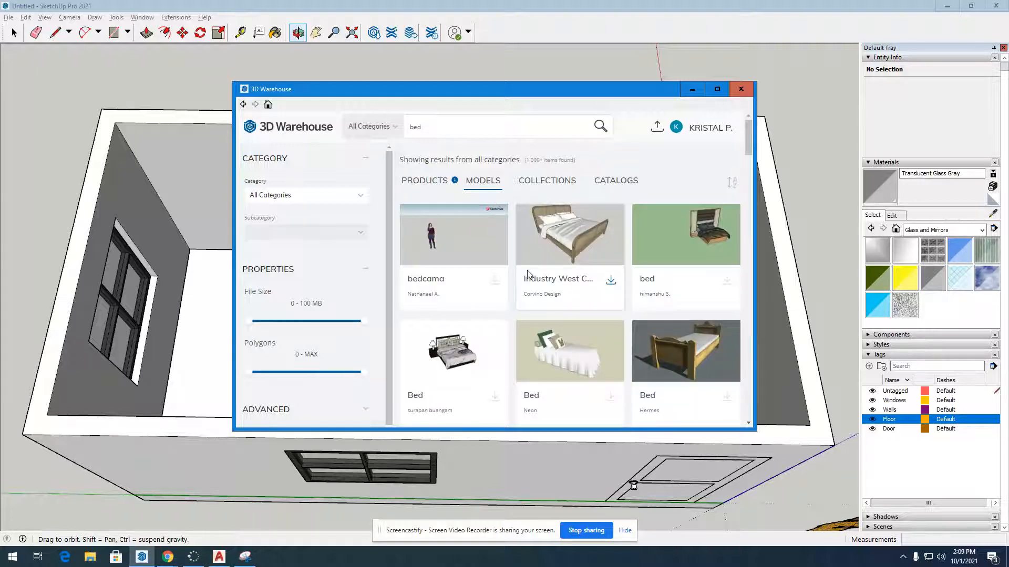
{"action": "scroll", "coordinate": [540, 271], "scroll_direction": "down", "scroll_amount": 6}
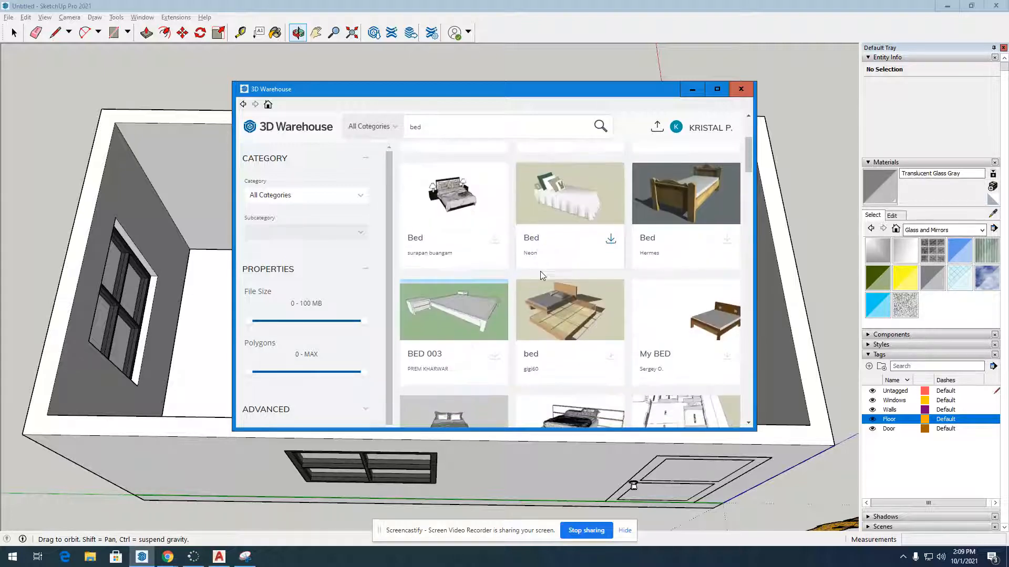
{"action": "scroll", "coordinate": [541, 276], "scroll_direction": "down", "scroll_amount": 4}
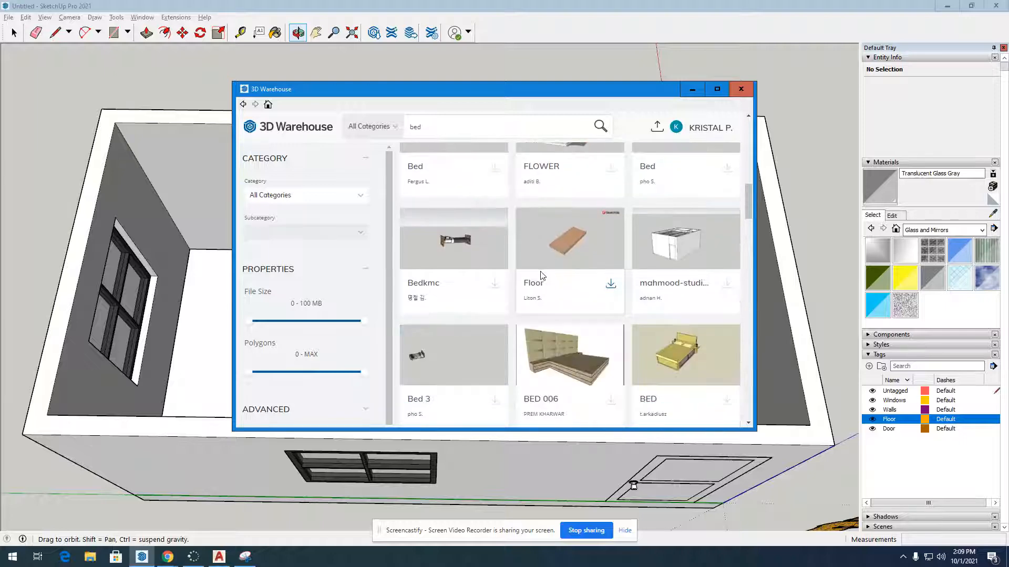
{"action": "scroll", "coordinate": [563, 319], "scroll_direction": "up", "scroll_amount": 10}
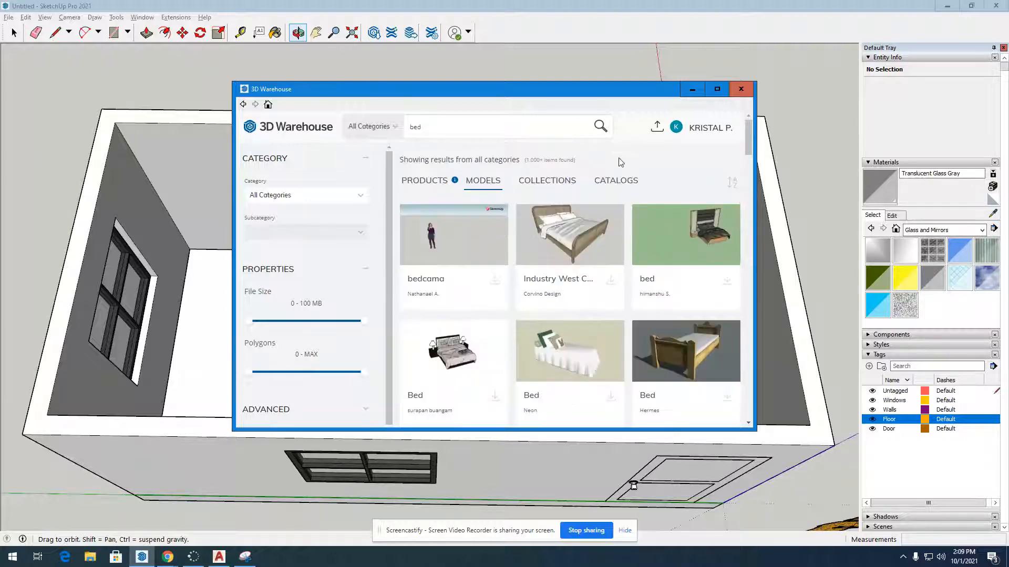
- Open the Beds collection by ZE|WORKROOM from the catalog results and add it to the liked content
{"action": "left_click", "coordinate": [617, 182]}
{"action": "scroll", "coordinate": [678, 250], "scroll_direction": "down", "scroll_amount": 3}
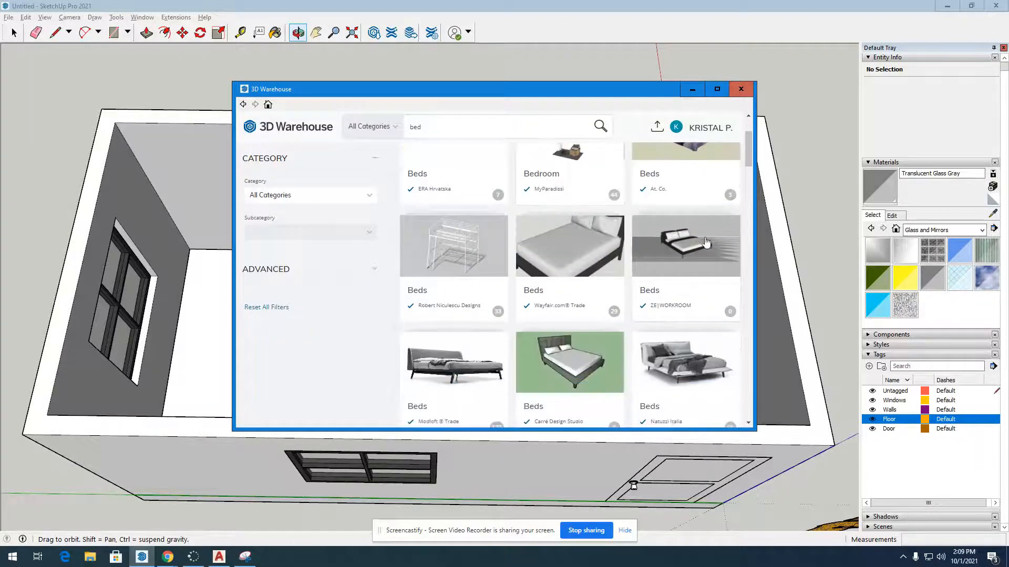
{"action": "left_click", "coordinate": [674, 256]}
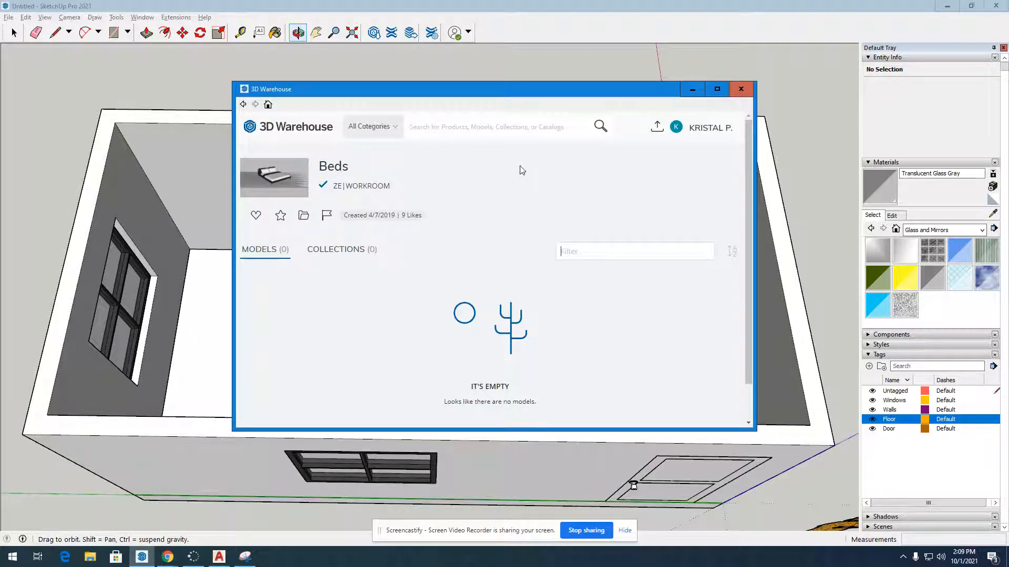
{"action": "left_click", "coordinate": [256, 216]}
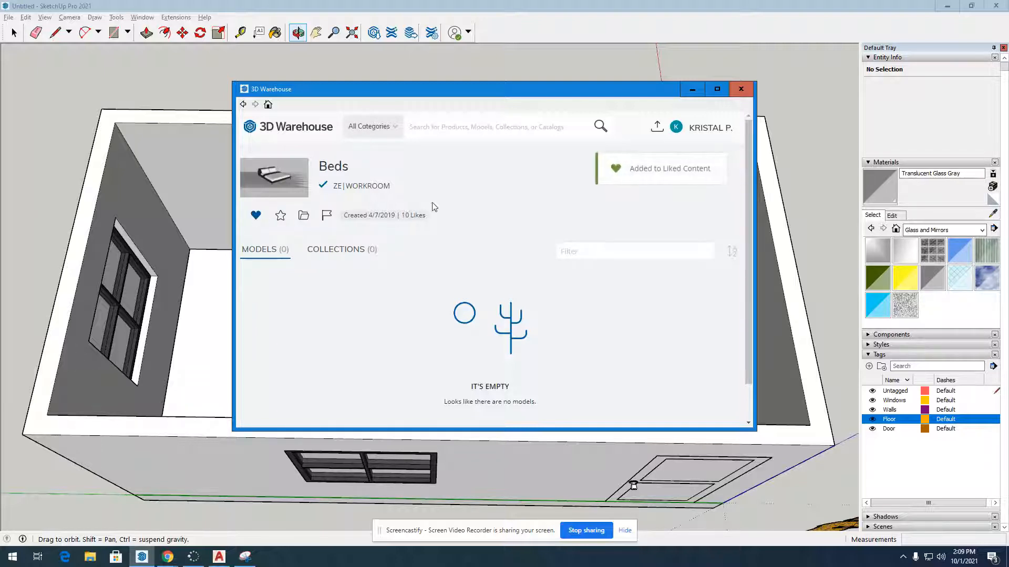
- Open the account's liked content and view the Beds collection by ZE|WORKROOM saved among its collections
{"action": "left_click", "coordinate": [712, 131]}
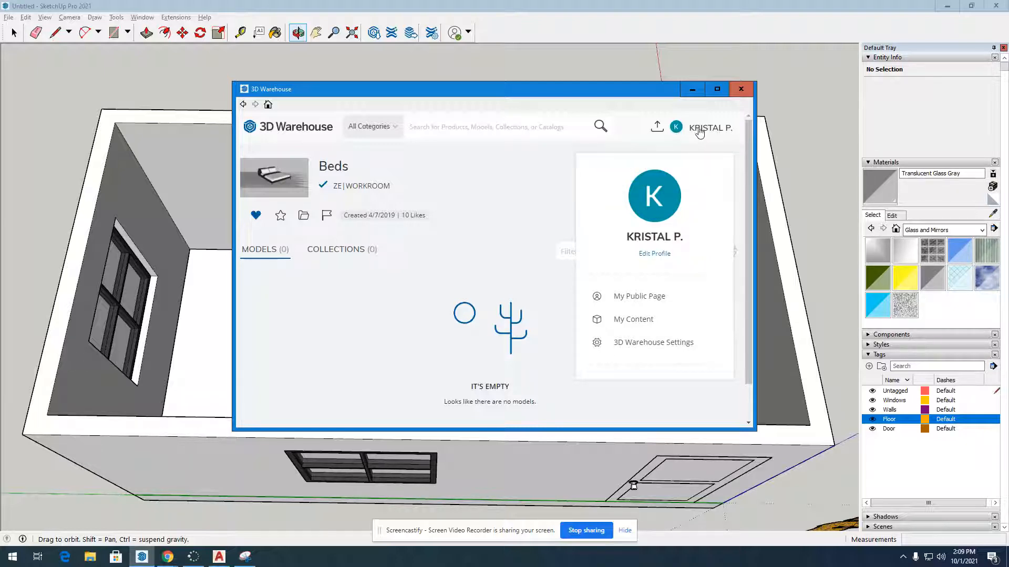
{"action": "left_click", "coordinate": [636, 324]}
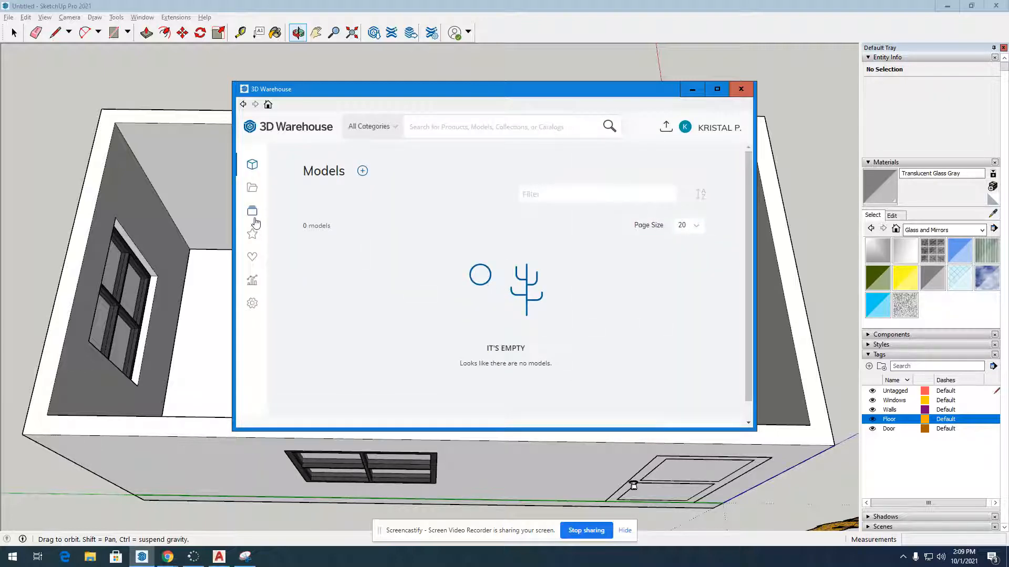
{"action": "left_click", "coordinate": [253, 258]}
{"action": "scroll", "coordinate": [405, 216], "scroll_direction": "down", "scroll_amount": 2}
{"action": "scroll", "coordinate": [406, 216], "scroll_direction": "up", "scroll_amount": 1}
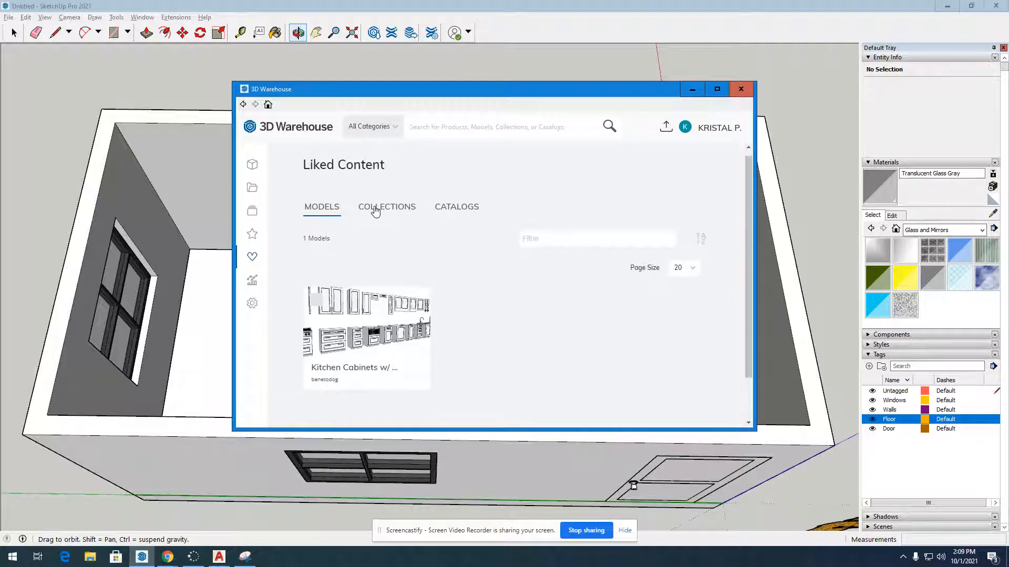
{"action": "left_click", "coordinate": [403, 209]}
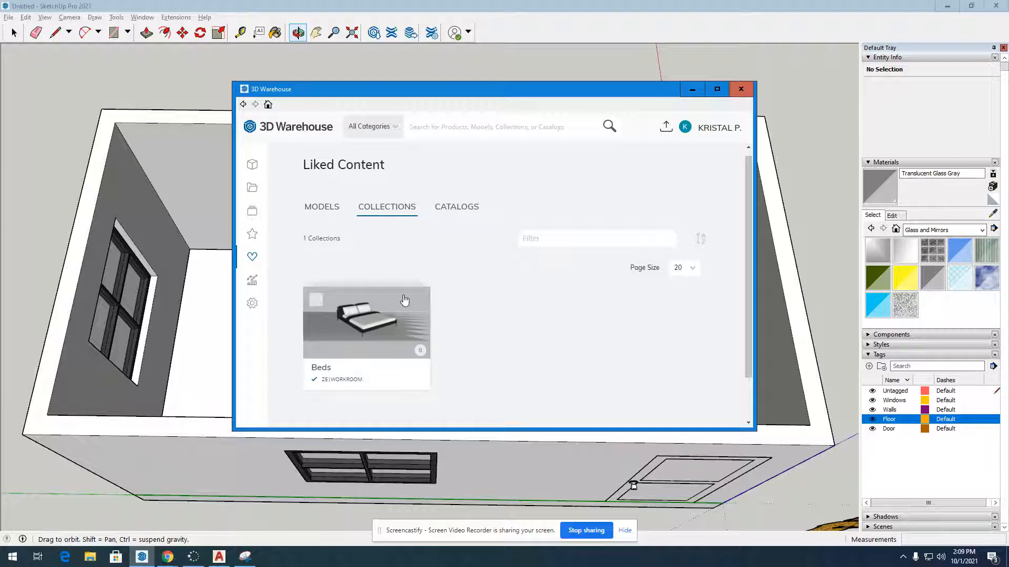
{"action": "left_click", "coordinate": [337, 366]}
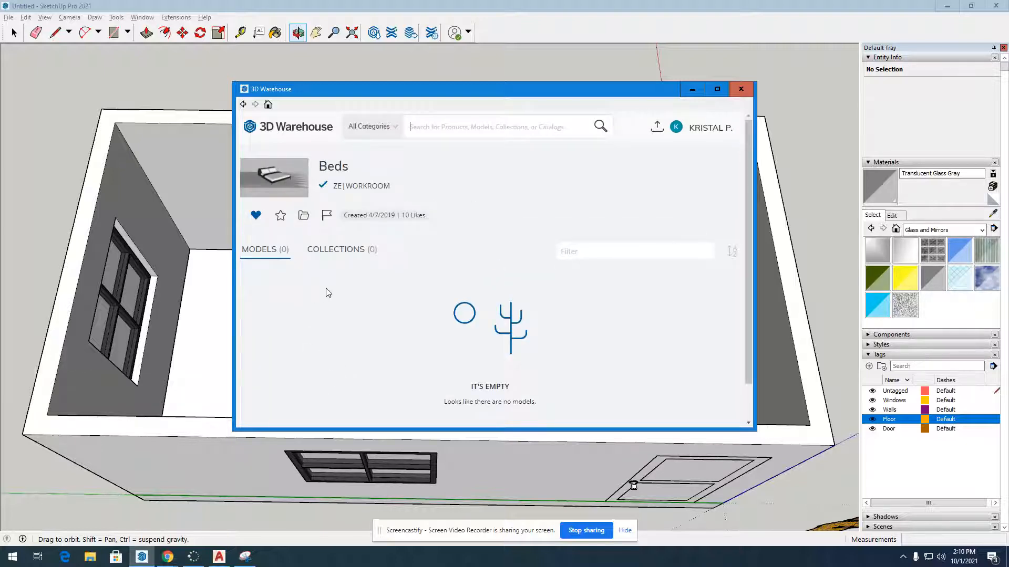
{"action": "scroll", "coordinate": [328, 292], "scroll_direction": "down", "scroll_amount": 1}
{"action": "scroll", "coordinate": [328, 293], "scroll_direction": "up", "scroll_amount": 1}
- Search 3D Warehouse for "beds" and look through the product results
{"action": "left_click", "coordinate": [419, 129]}
{"action": "type", "text": "beds"}
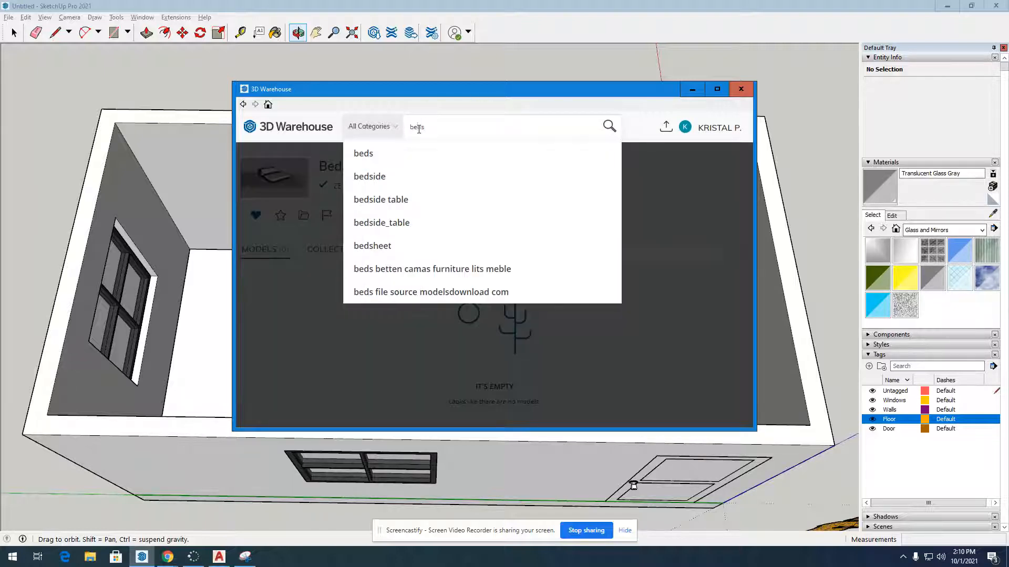
{"action": "key", "text": "Return"}
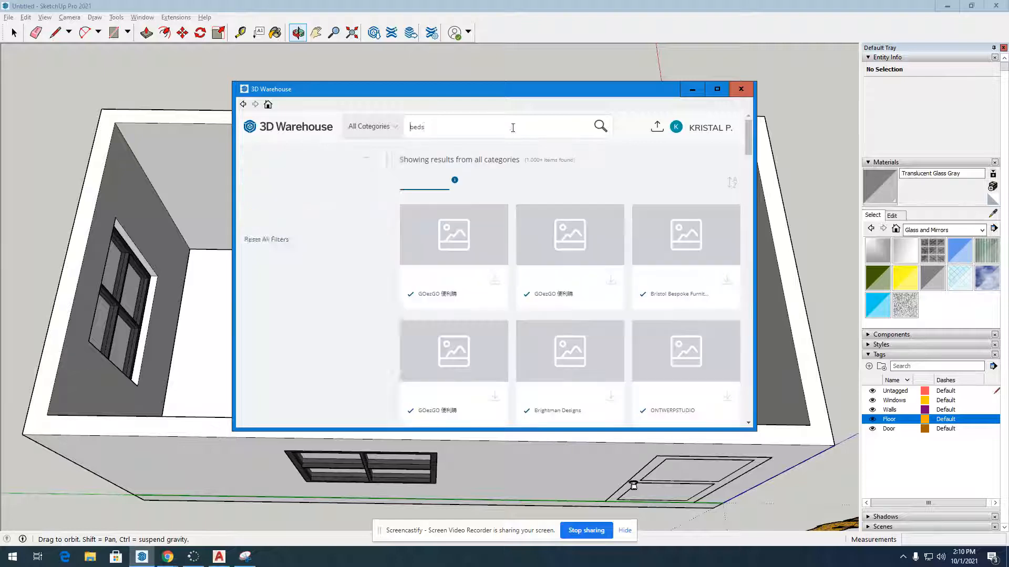
{"action": "scroll", "coordinate": [602, 240], "scroll_direction": "down", "scroll_amount": 4}
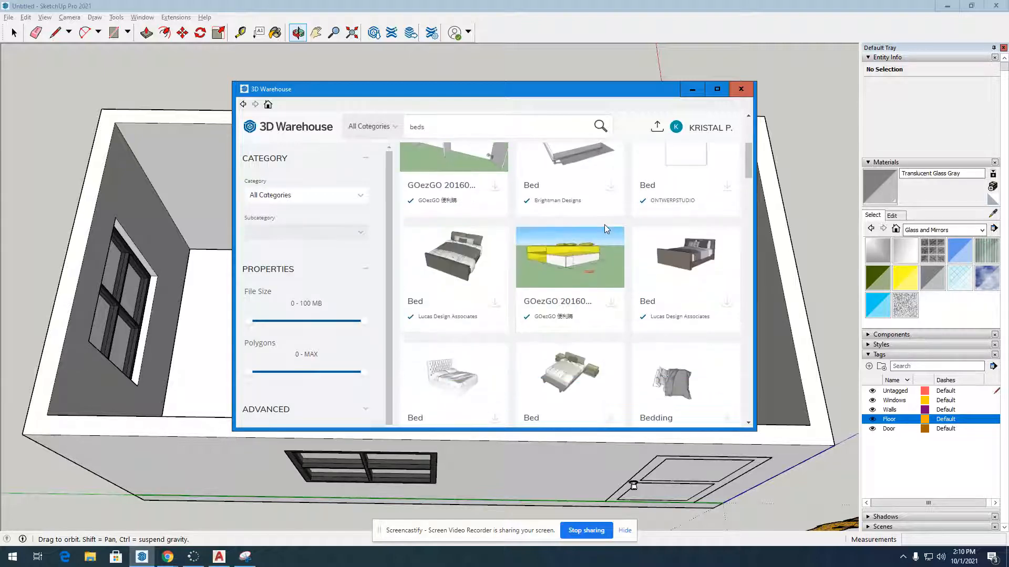
{"action": "scroll", "coordinate": [604, 225], "scroll_direction": "down", "scroll_amount": 4}
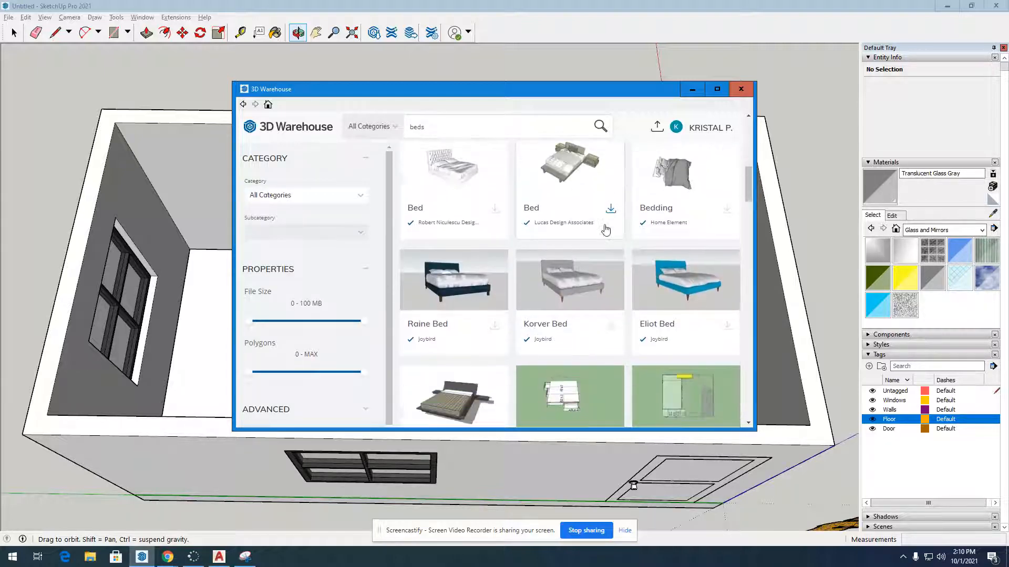
{"action": "scroll", "coordinate": [604, 225], "scroll_direction": "down", "scroll_amount": 10}
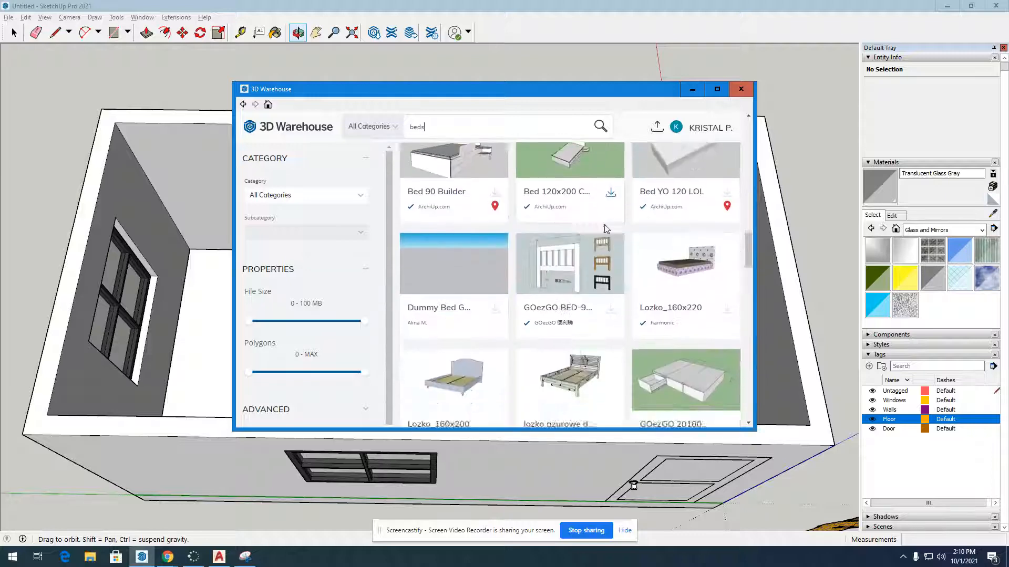
- Load the Industry West Cane King bed from the "beds" model results directly into the model and place it on the room's floor
{"action": "scroll", "coordinate": [604, 225], "scroll_direction": "down", "scroll_amount": 10}
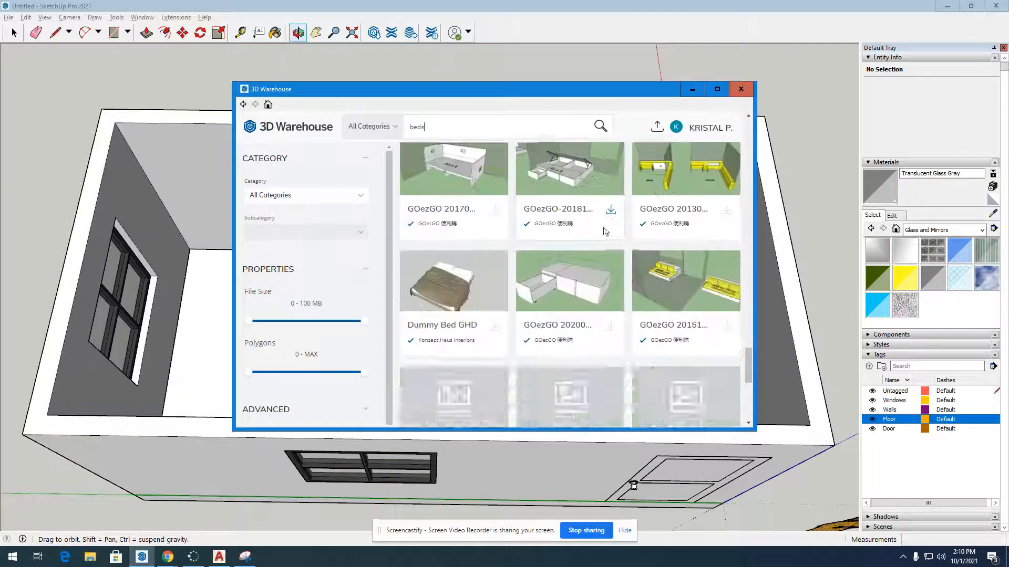
{"action": "scroll", "coordinate": [605, 232], "scroll_direction": "up", "scroll_amount": 8}
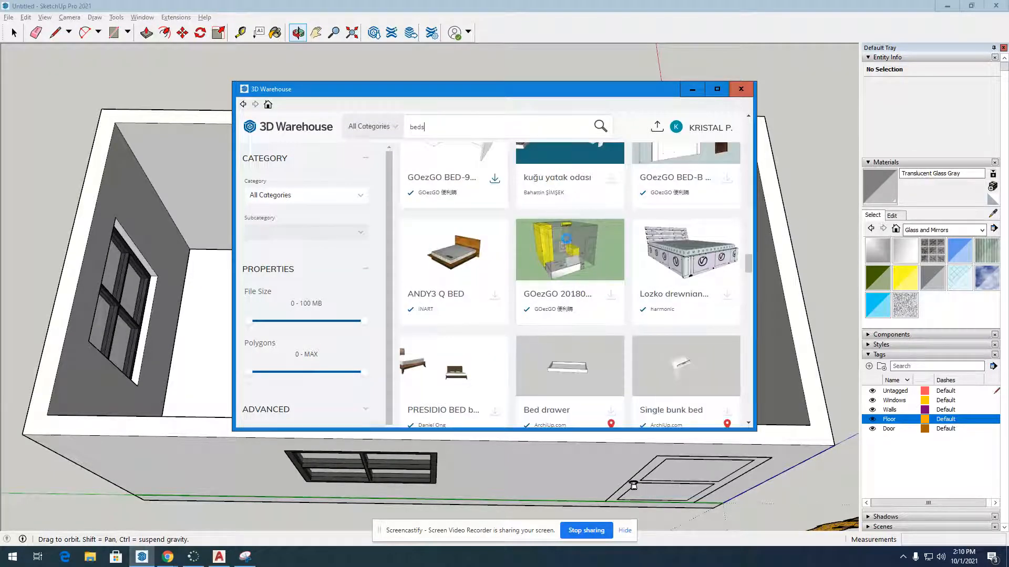
{"action": "scroll", "coordinate": [565, 239], "scroll_direction": "up", "scroll_amount": 2}
{"action": "left_click_drag", "start_coordinate": [750, 265], "coordinate": [749, 127]}
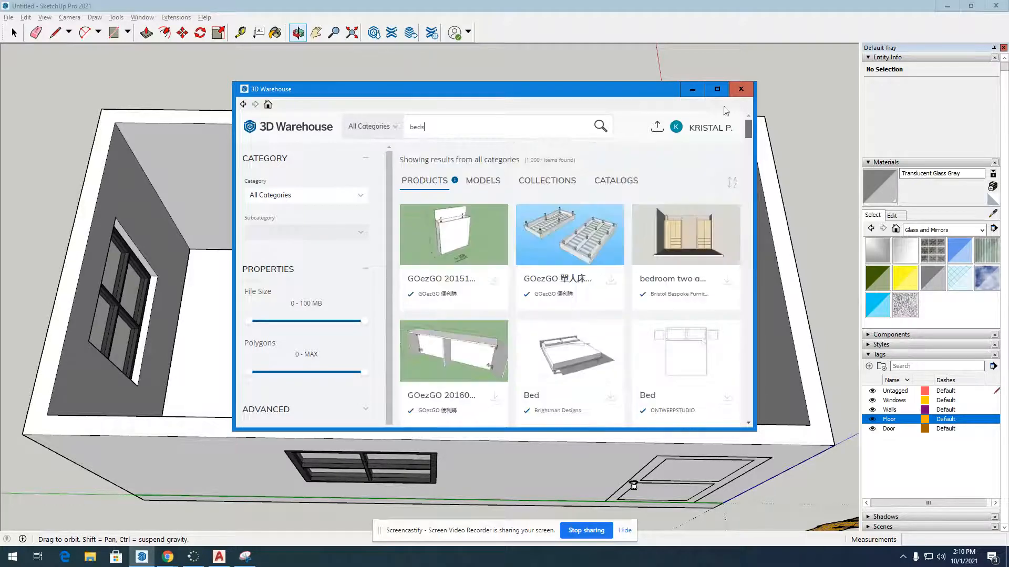
{"action": "left_click", "coordinate": [475, 182]}
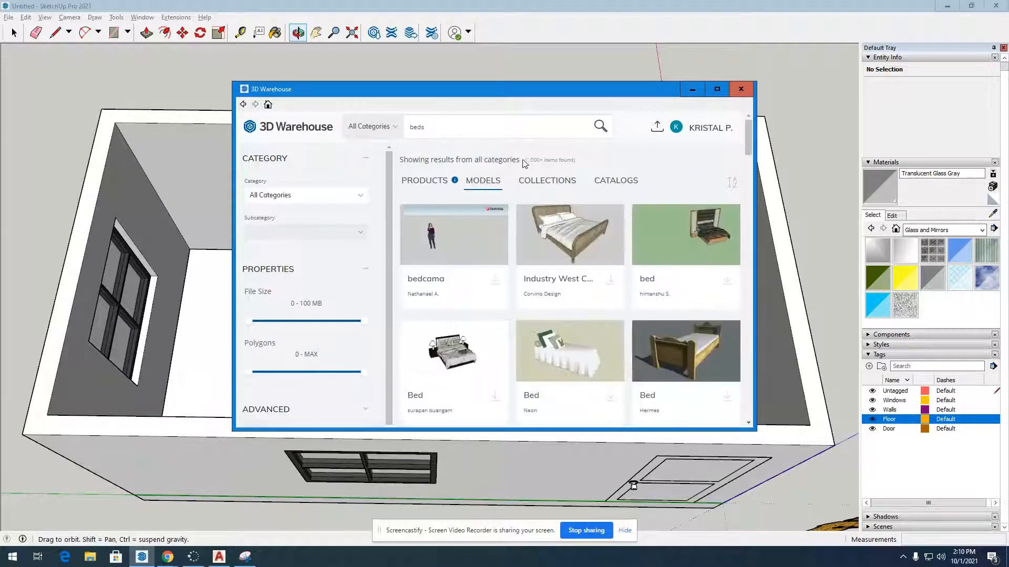
{"action": "left_click", "coordinate": [610, 281]}
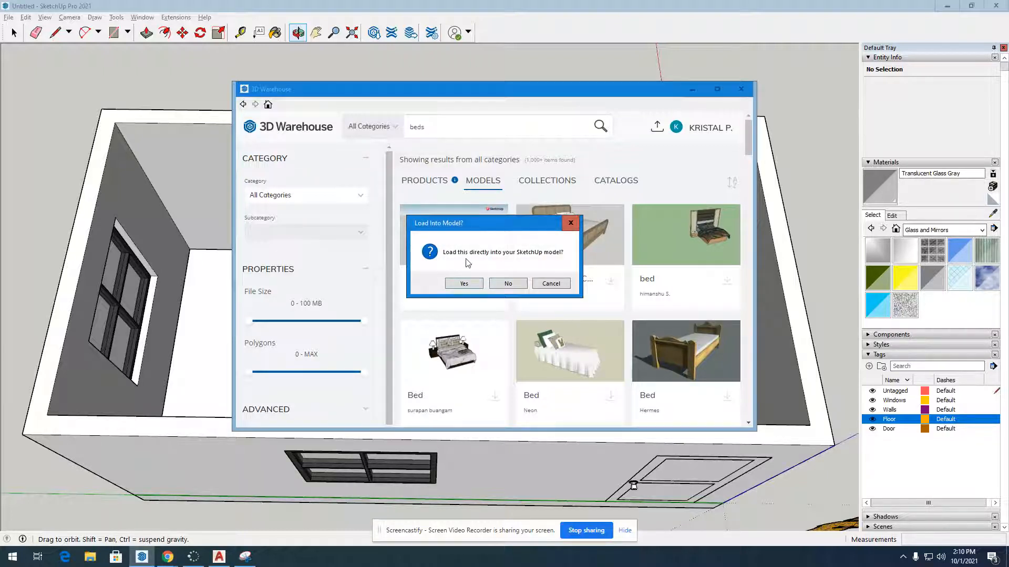
{"action": "left_click", "coordinate": [464, 285]}
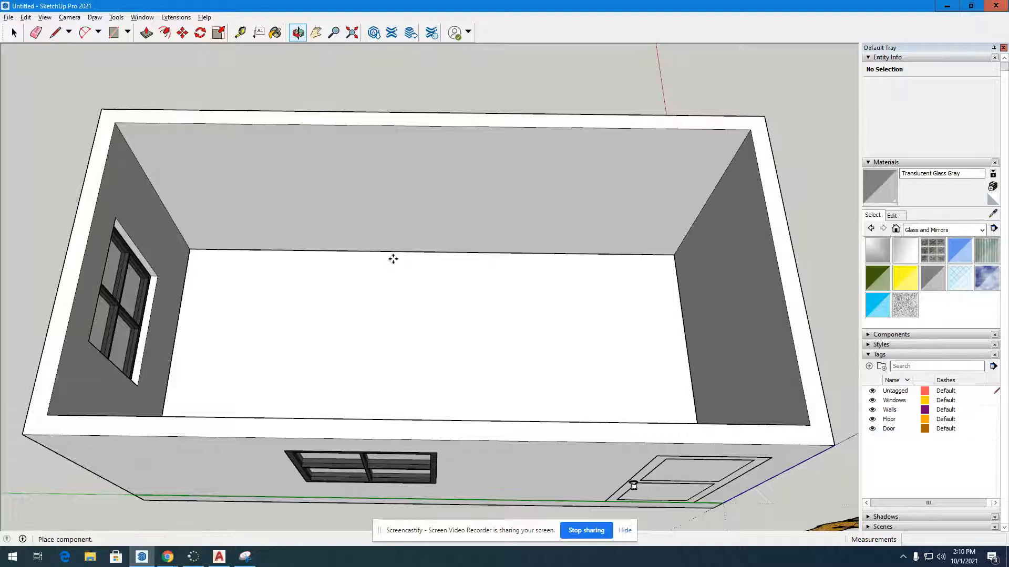
{"action": "scroll", "coordinate": [393, 259], "scroll_direction": "down", "scroll_amount": 2}
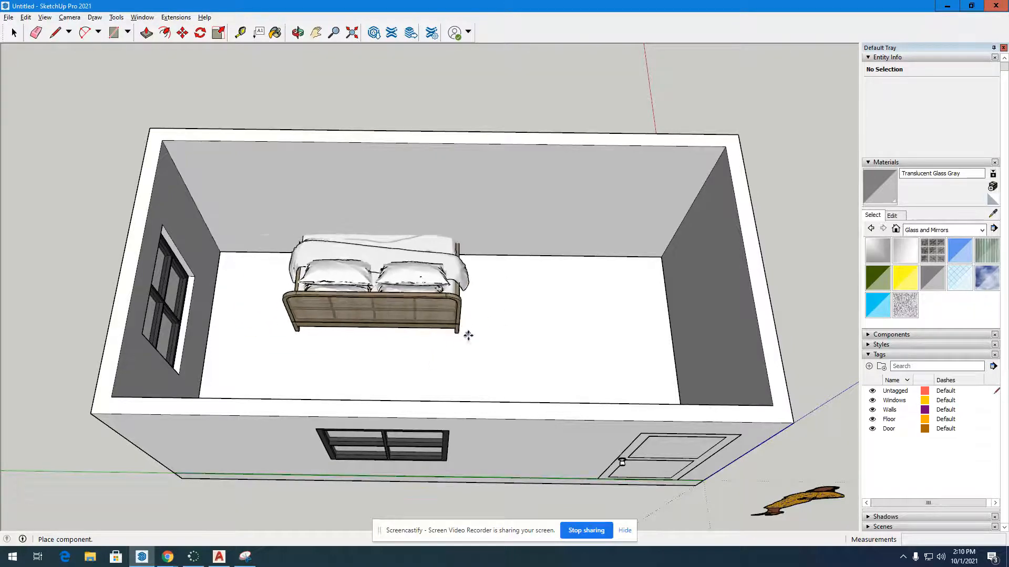
{"action": "left_click", "coordinate": [411, 338]}
- Move the bed about 5' 13/16" so its headboard leg meets the base of the wall with the door and window
{"action": "key", "text": "m"}
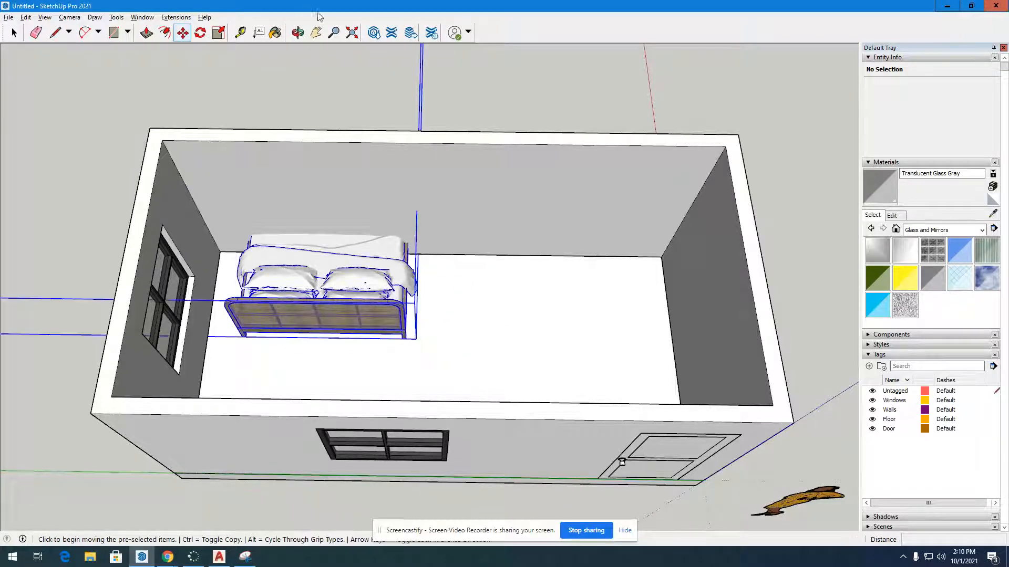
{"action": "scroll", "coordinate": [534, 295], "scroll_direction": "down", "scroll_amount": 5}
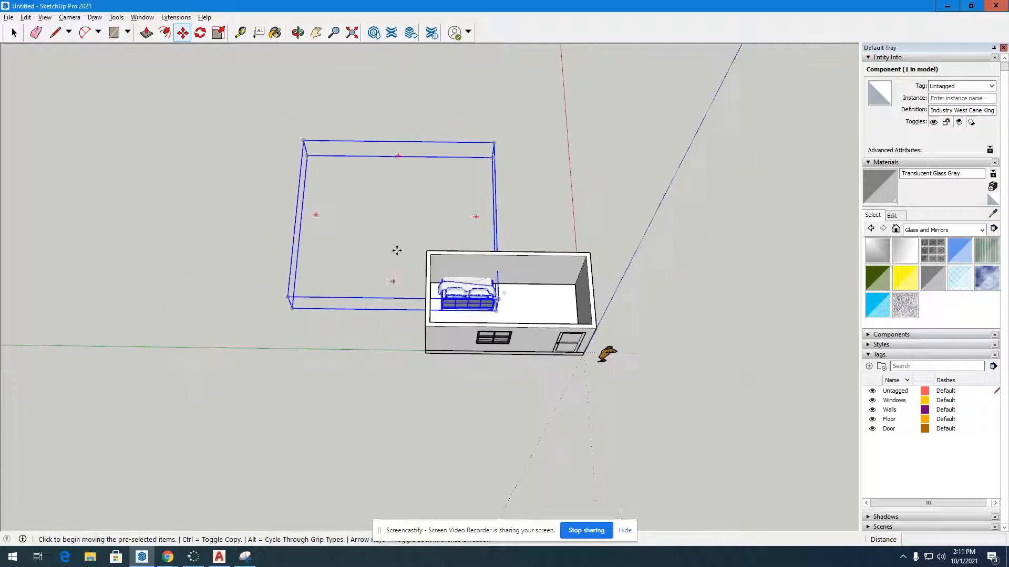
{"action": "scroll", "coordinate": [396, 250], "scroll_direction": "up", "scroll_amount": 4}
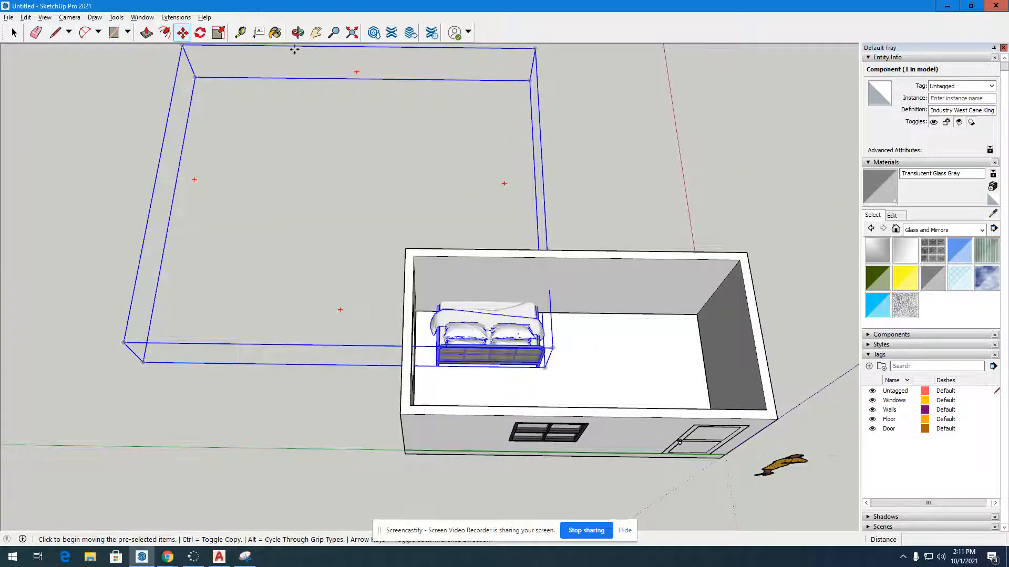
{"action": "key", "text": "o"}
{"action": "left_click_drag", "start_coordinate": [704, 342], "coordinate": [437, 156]}
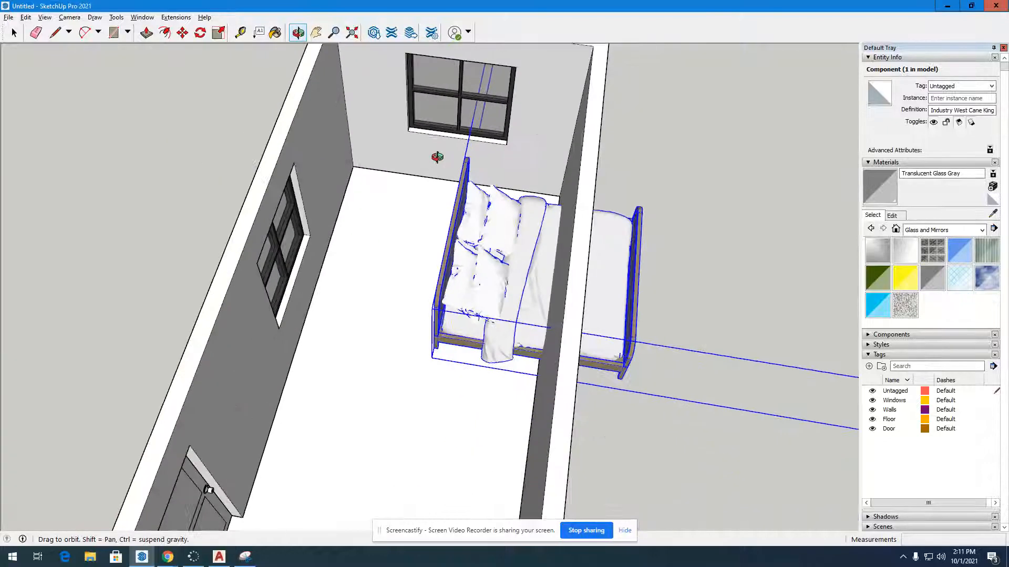
{"action": "scroll", "coordinate": [419, 310], "scroll_direction": "up", "scroll_amount": 3}
{"action": "left_click", "coordinate": [182, 32]}
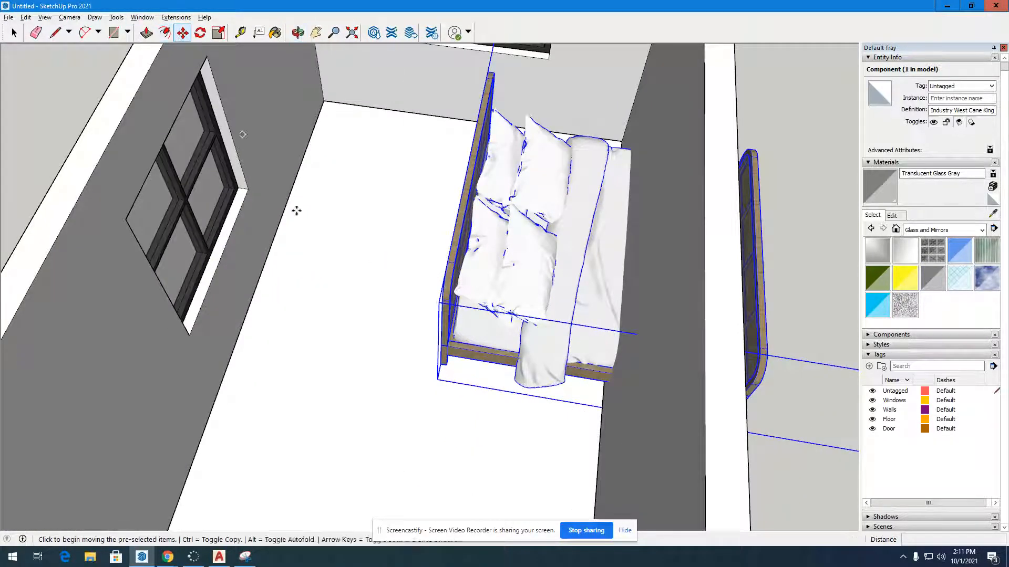
{"action": "left_click", "coordinate": [441, 364]}
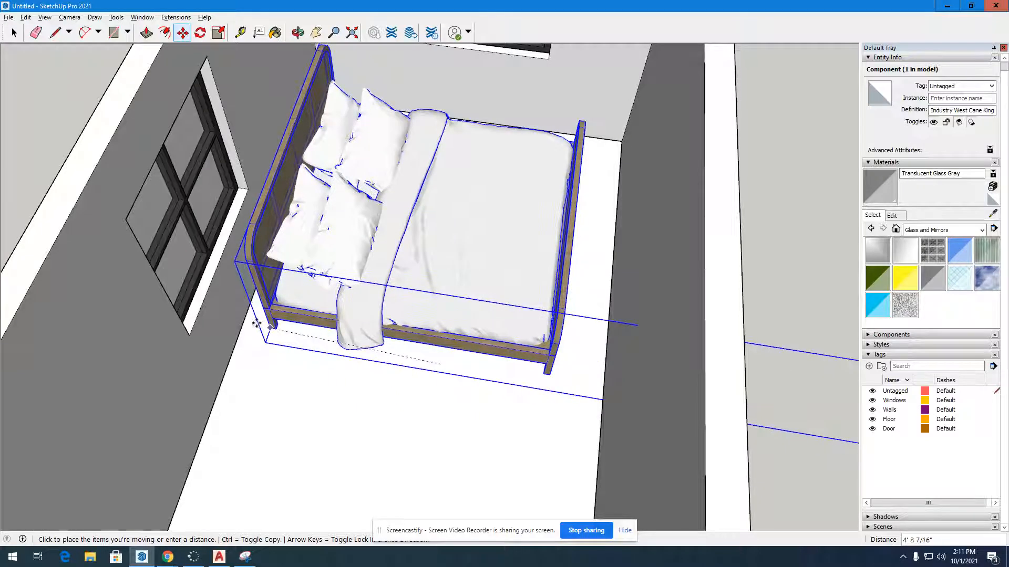
{"action": "left_click", "coordinate": [239, 332]}
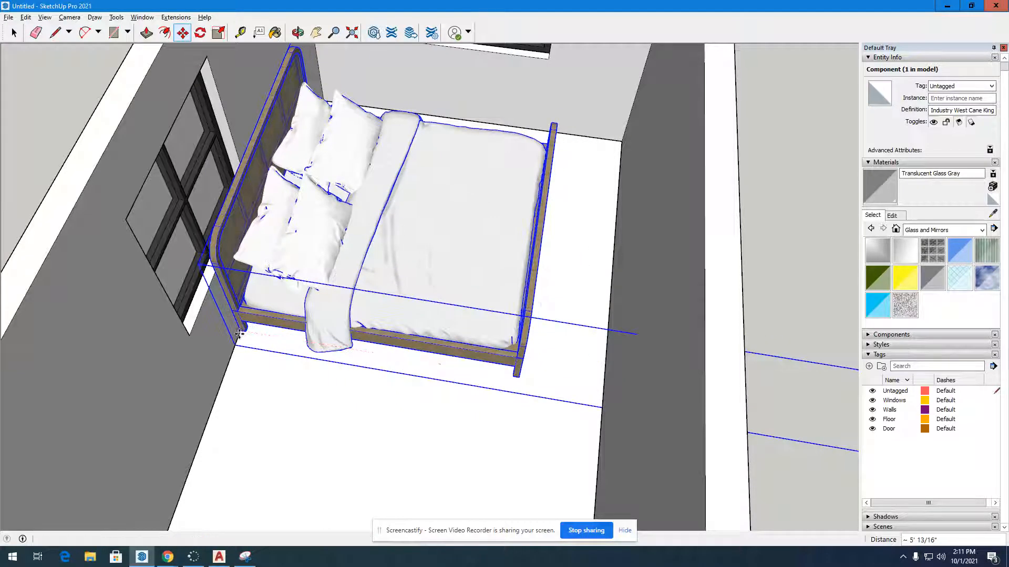
- Rotate the bed 180 degrees on the floor plane about a point beside it, so its headboard faces the windowless long wall
{"action": "key", "text": "o"}
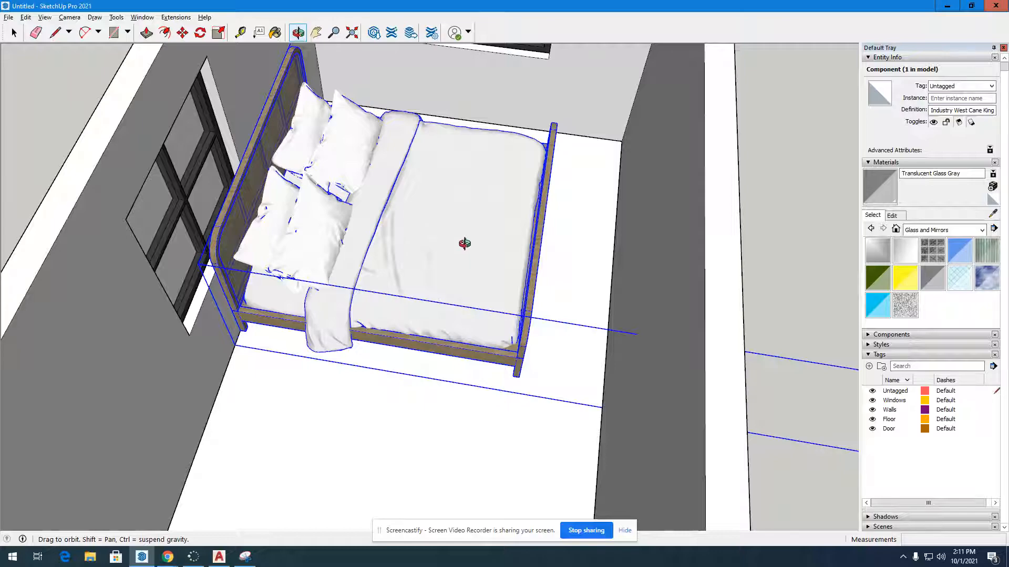
{"action": "left_click_drag", "start_coordinate": [466, 241], "coordinate": [150, 371]}
{"action": "left_click_drag", "start_coordinate": [570, 326], "coordinate": [289, 352]}
{"action": "scroll", "coordinate": [582, 342], "scroll_direction": "up", "scroll_amount": 3}
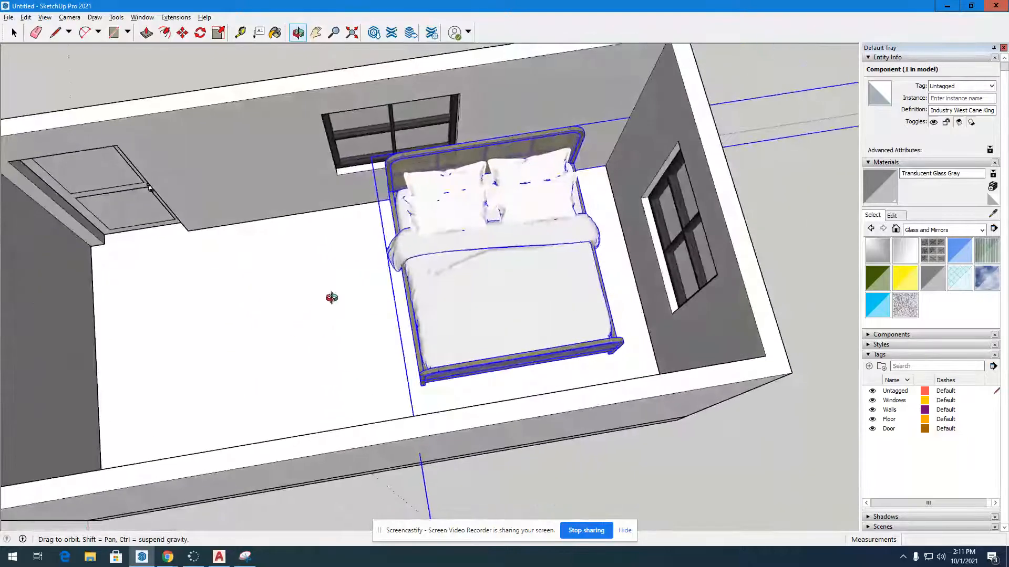
{"action": "scroll", "coordinate": [463, 231], "scroll_direction": "down", "scroll_amount": 3}
{"action": "scroll", "coordinate": [467, 232], "scroll_direction": "up", "scroll_amount": 5}
{"action": "left_click_drag", "start_coordinate": [476, 236], "coordinate": [470, 299]}
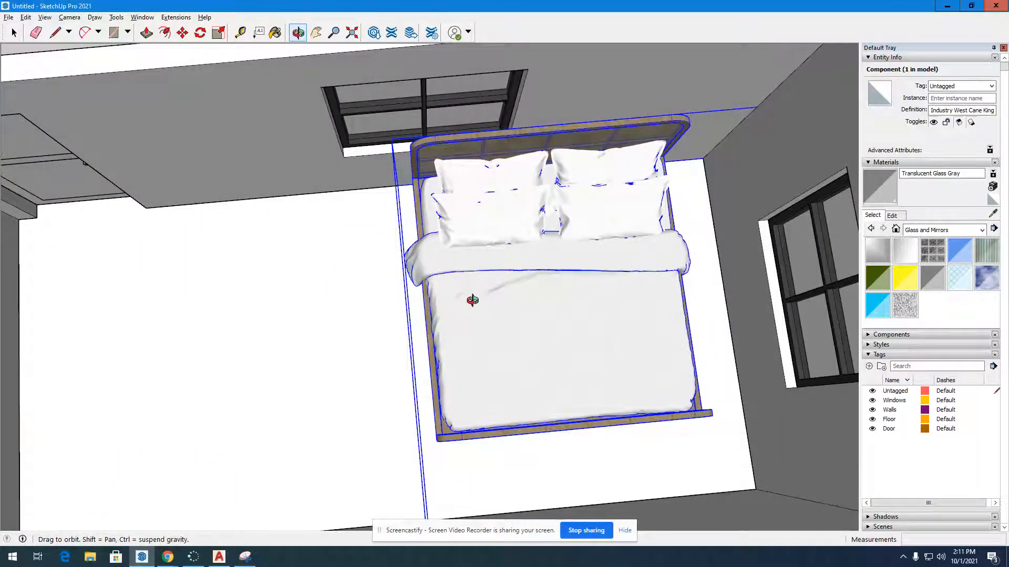
{"action": "left_click", "coordinate": [200, 33]}
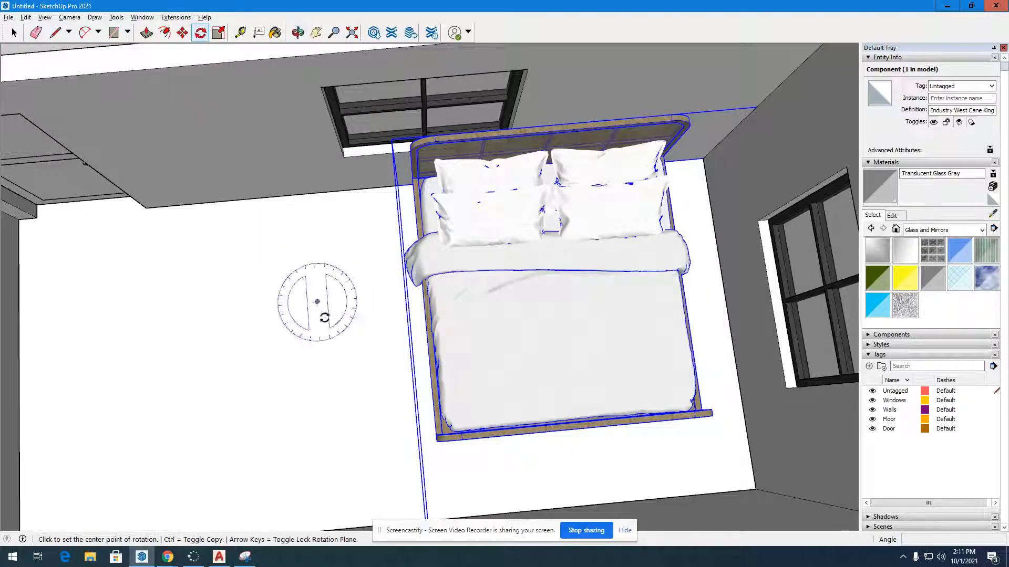
{"action": "scroll", "coordinate": [362, 284], "scroll_direction": "down", "scroll_amount": 5}
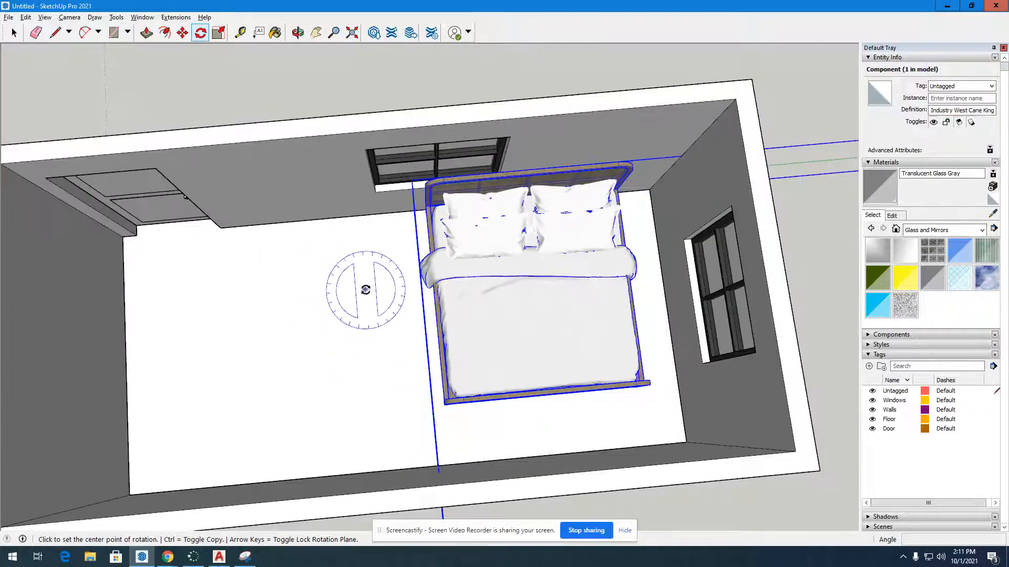
{"action": "scroll", "coordinate": [288, 279], "scroll_direction": "up", "scroll_amount": 3}
{"action": "scroll", "coordinate": [318, 274], "scroll_direction": "up", "scroll_amount": 2}
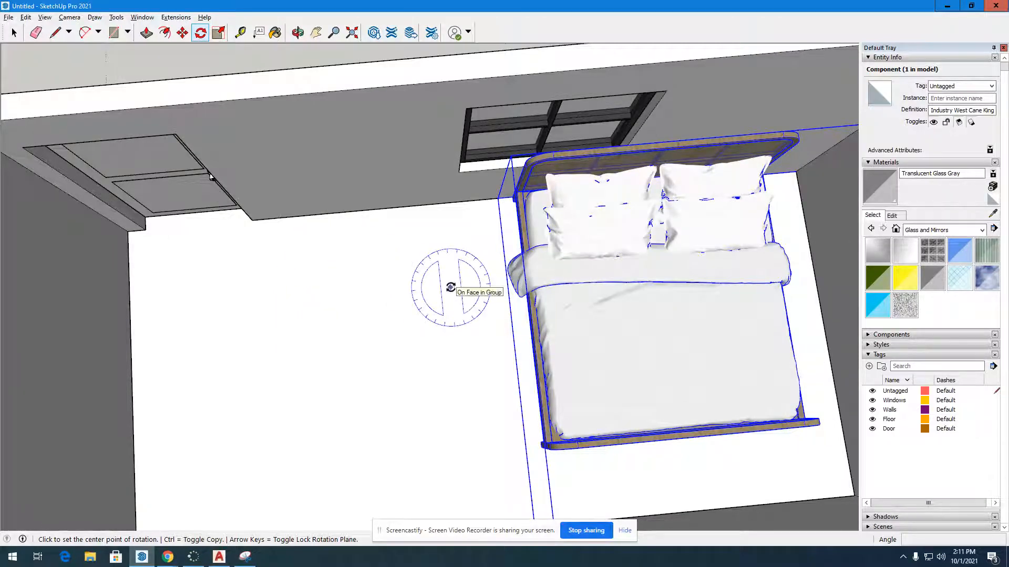
{"action": "scroll", "coordinate": [451, 287], "scroll_direction": "down", "scroll_amount": 2}
{"action": "scroll", "coordinate": [450, 288], "scroll_direction": "up", "scroll_amount": 3}
{"action": "scroll", "coordinate": [450, 288], "scroll_direction": "down", "scroll_amount": 3}
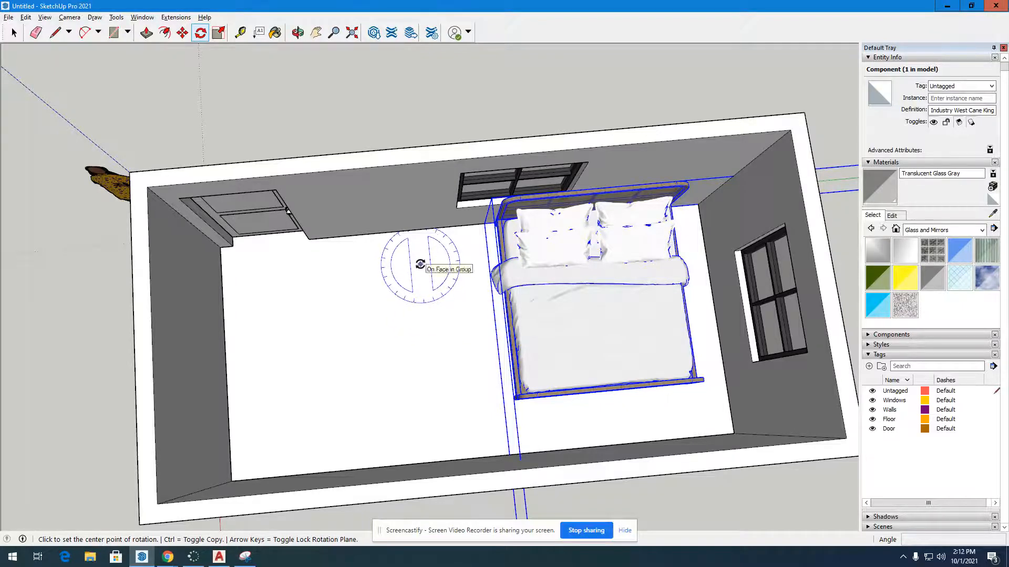
{"action": "scroll", "coordinate": [421, 307], "scroll_direction": "down", "scroll_amount": 2}
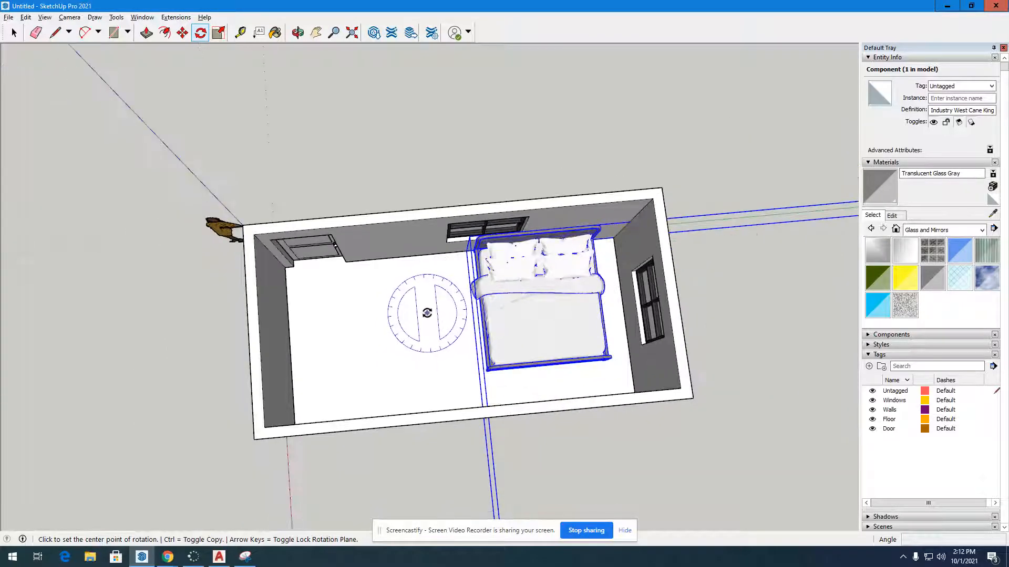
{"action": "scroll", "coordinate": [421, 307], "scroll_direction": "up", "scroll_amount": 5}
{"action": "scroll", "coordinate": [358, 255], "scroll_direction": "down", "scroll_amount": 3}
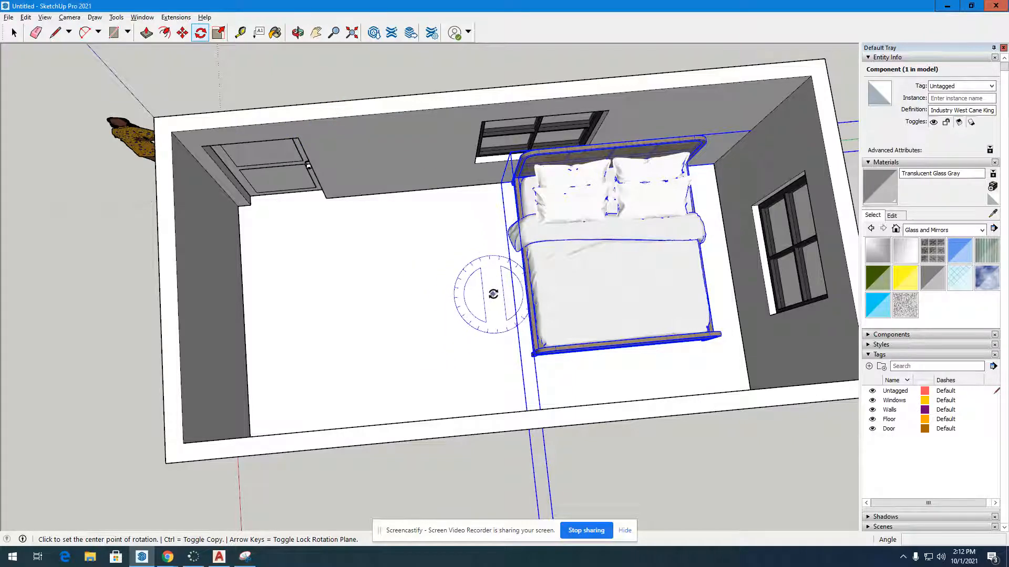
{"action": "left_click", "coordinate": [492, 294]}
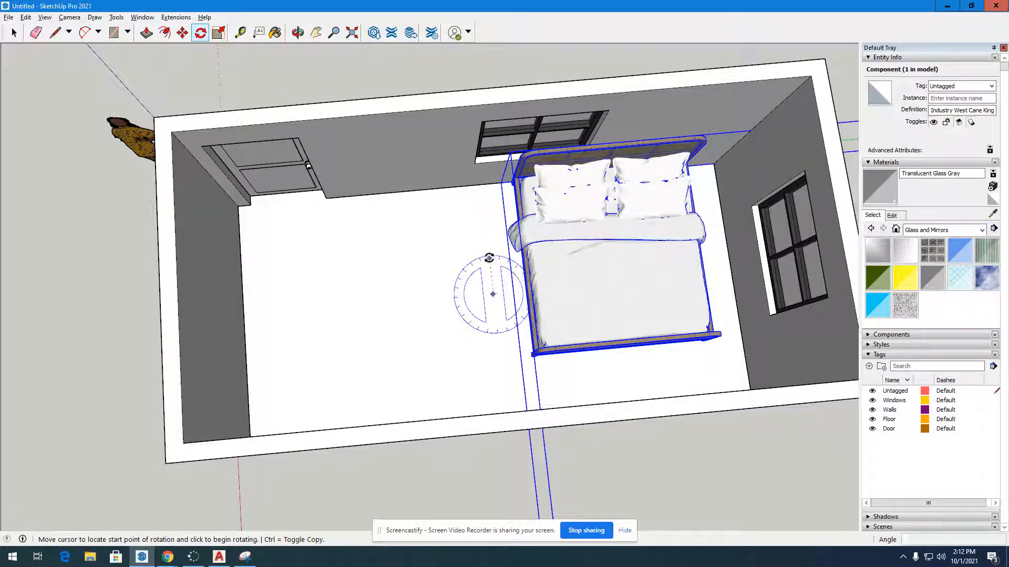
{"action": "left_click", "coordinate": [489, 260]}
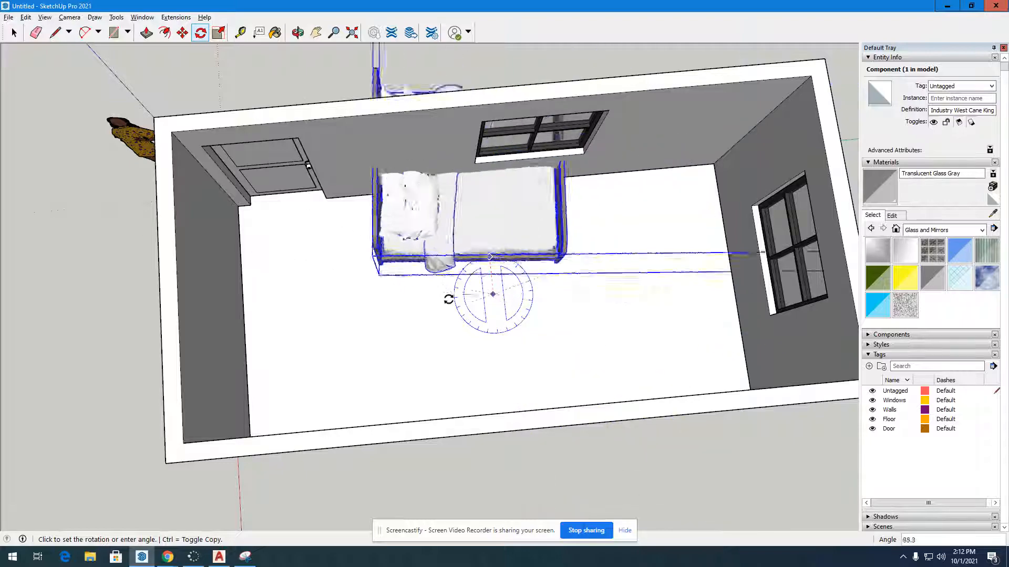
{"action": "left_click", "coordinate": [498, 328]}
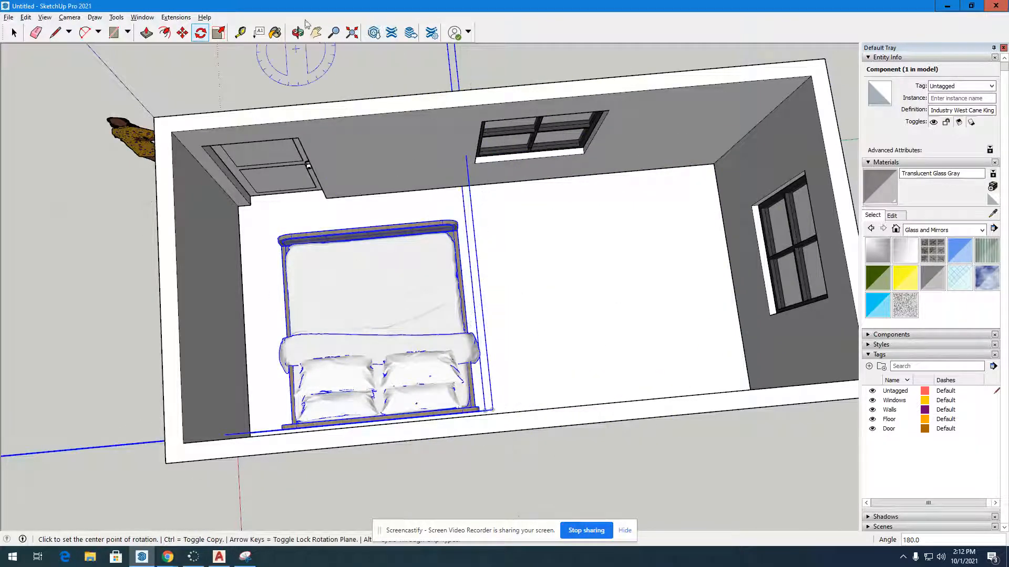
- Move the bed by its rear leg corner about 1 3/4" back against the base of the windowless long wall
{"action": "middle_click_drag", "start_coordinate": [326, 362], "coordinate": [676, 306]}
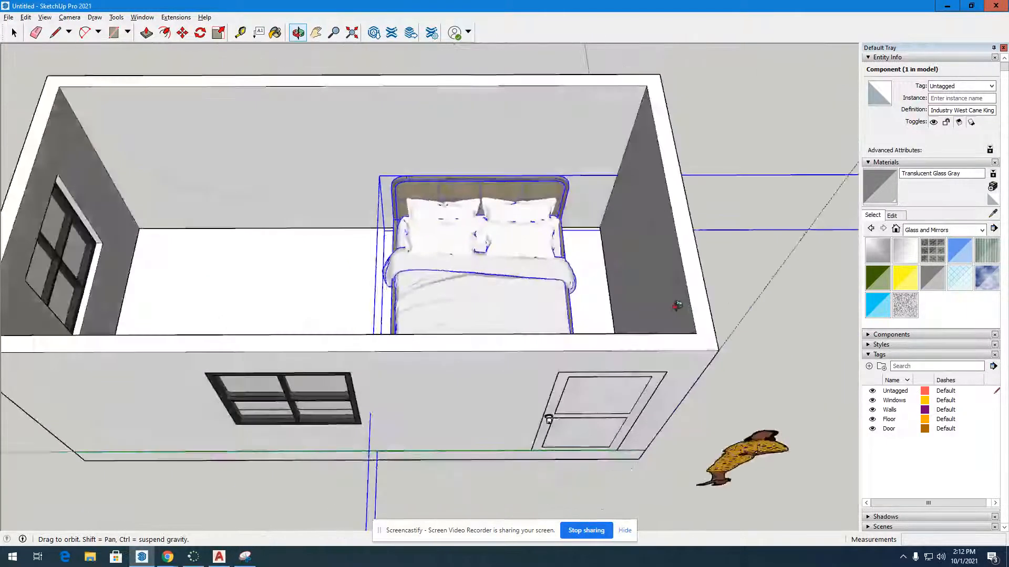
{"action": "scroll", "coordinate": [412, 214], "scroll_direction": "up", "scroll_amount": 2}
{"action": "middle_click_drag", "start_coordinate": [389, 225], "coordinate": [714, 320]}
{"action": "middle_click_drag", "start_coordinate": [304, 309], "coordinate": [388, 161]}
{"action": "scroll", "coordinate": [217, 472], "scroll_direction": "up", "scroll_amount": 6}
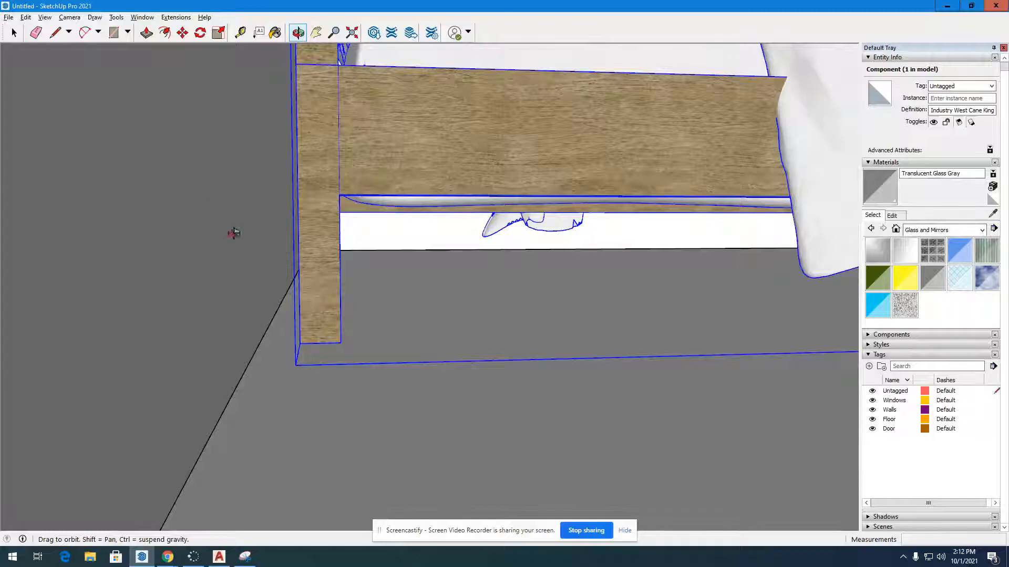
{"action": "left_click", "coordinate": [182, 32]}
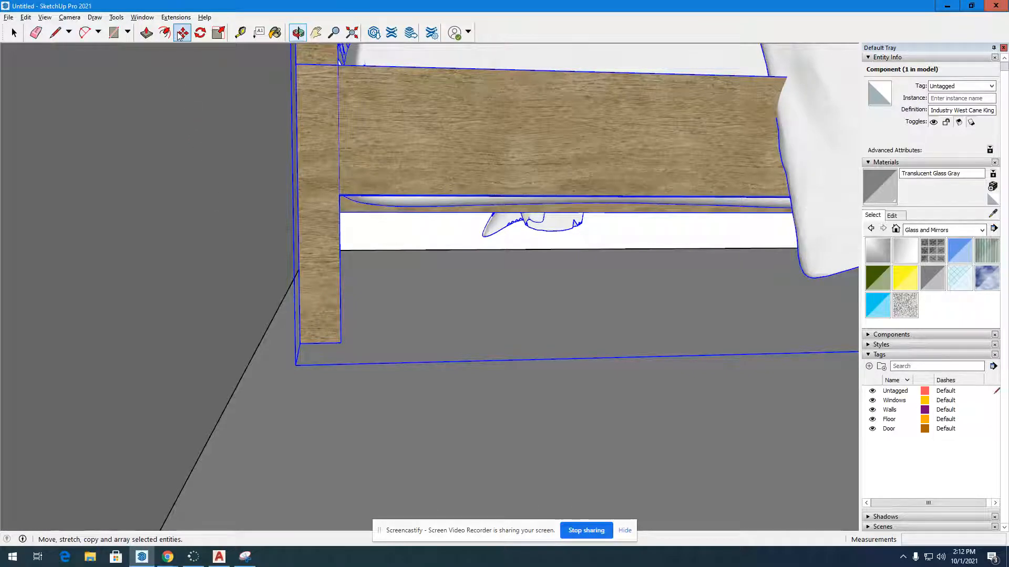
{"action": "left_click", "coordinate": [301, 343]}
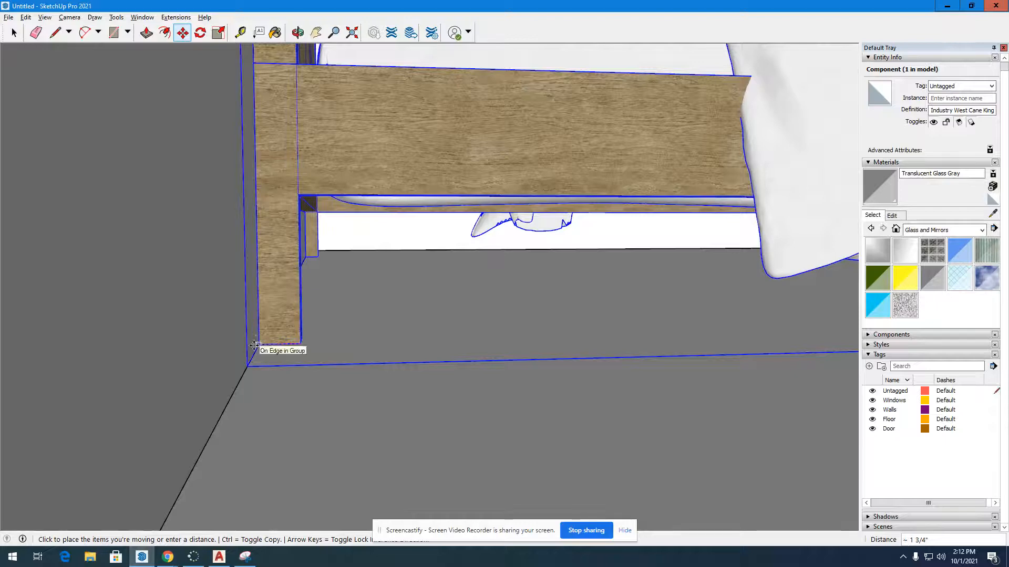
{"action": "left_click", "coordinate": [254, 347]}
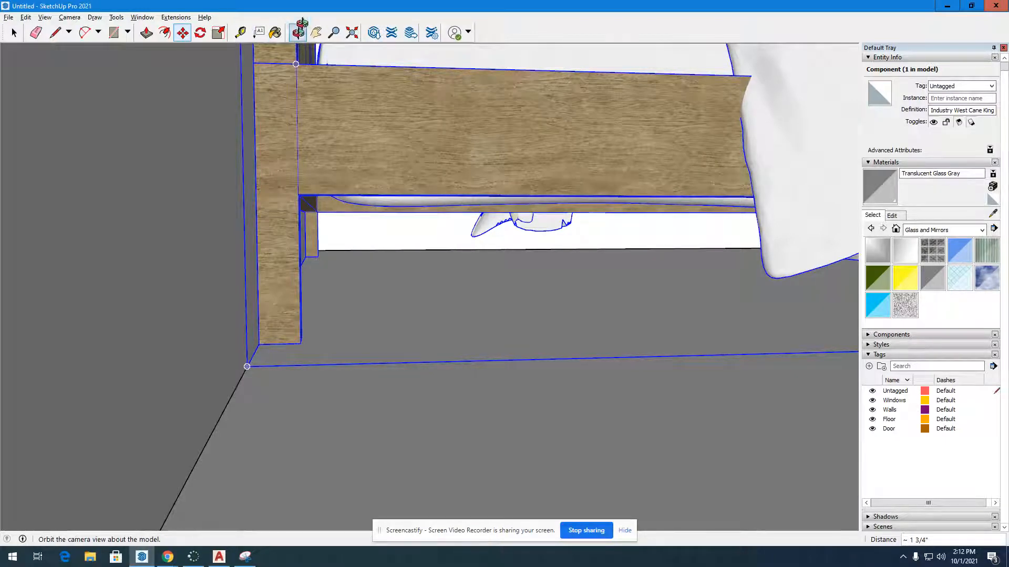
- Move the bed about 2' 1 1/2" along the green axis toward the middle of the windowless long wall
{"action": "left_click", "coordinate": [298, 31]}
{"action": "left_click_drag", "start_coordinate": [294, 294], "coordinate": [329, 474]}
{"action": "scroll", "coordinate": [424, 337], "scroll_direction": "down", "scroll_amount": 10}
{"action": "scroll", "coordinate": [246, 390], "scroll_direction": "up", "scroll_amount": 3}
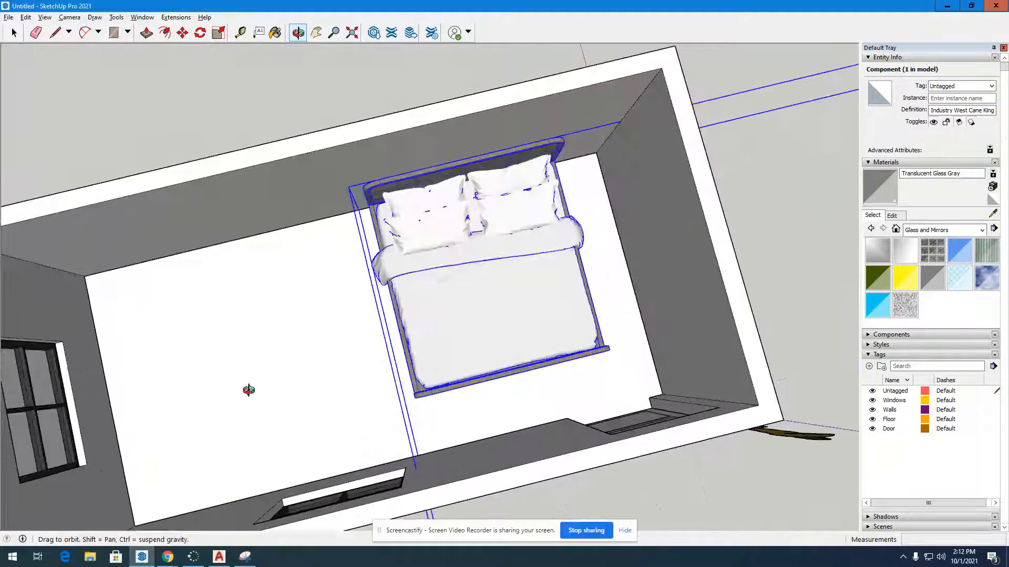
{"action": "left_click", "coordinate": [182, 32]}
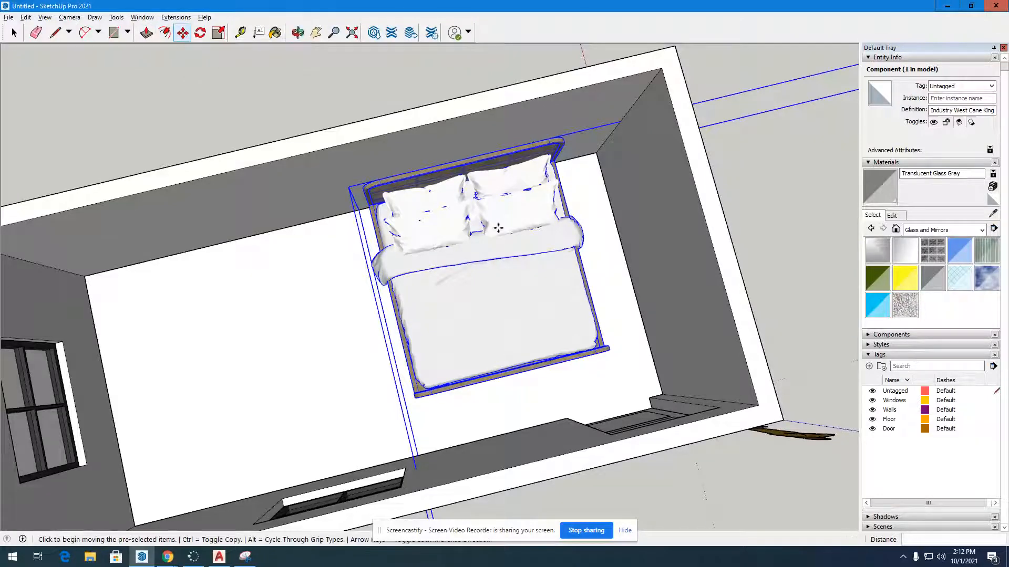
{"action": "left_click", "coordinate": [503, 200]}
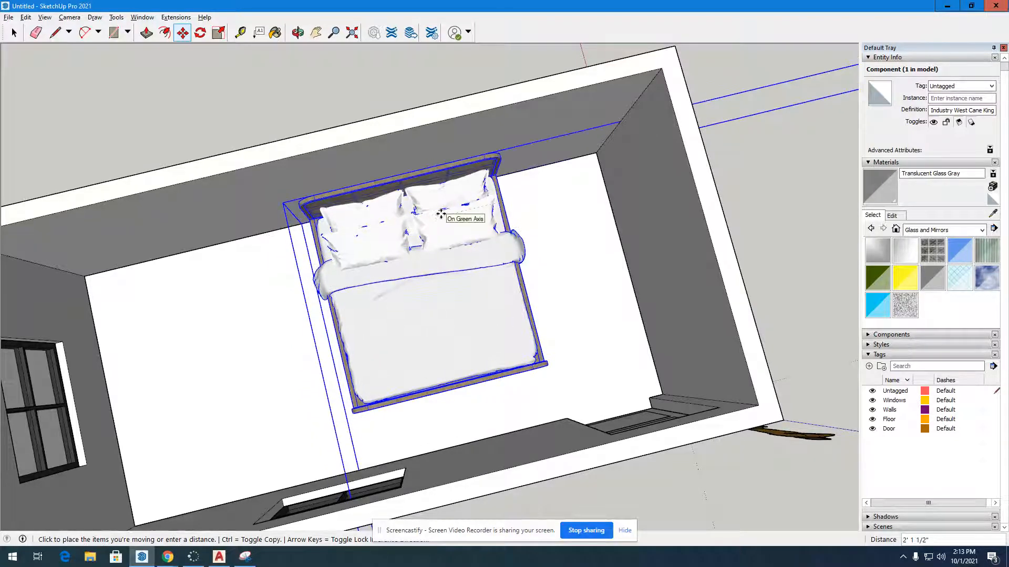
{"action": "left_click", "coordinate": [440, 214]}
{"action": "key", "text": "o"}
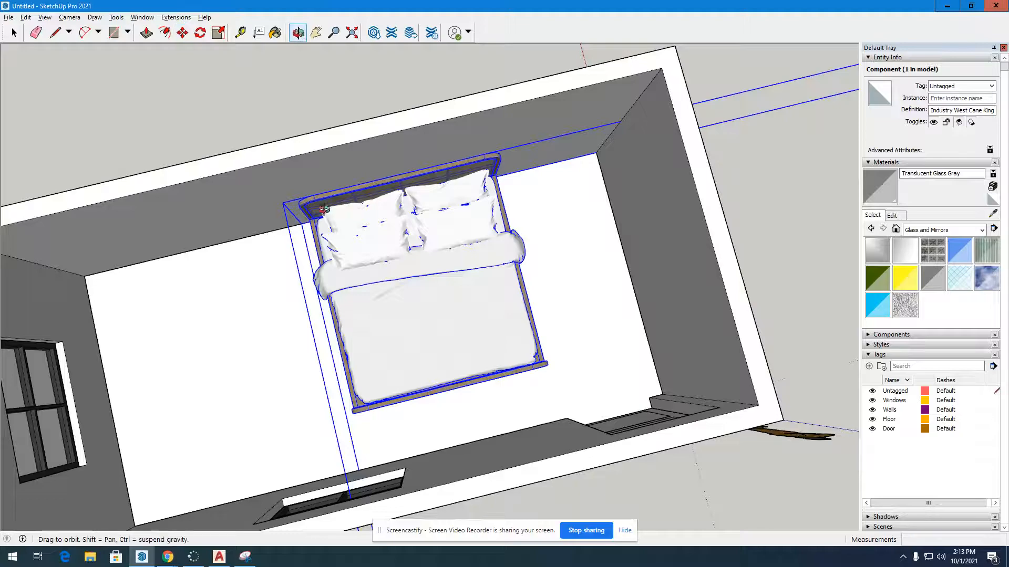
- Check the bed's position from outside the room and clear its selection
{"action": "left_click_drag", "start_coordinate": [323, 209], "coordinate": [728, 401]}
{"action": "left_click_drag", "start_coordinate": [419, 300], "coordinate": [550, 254]}
{"action": "left_click_drag", "start_coordinate": [380, 262], "coordinate": [380, 199]}
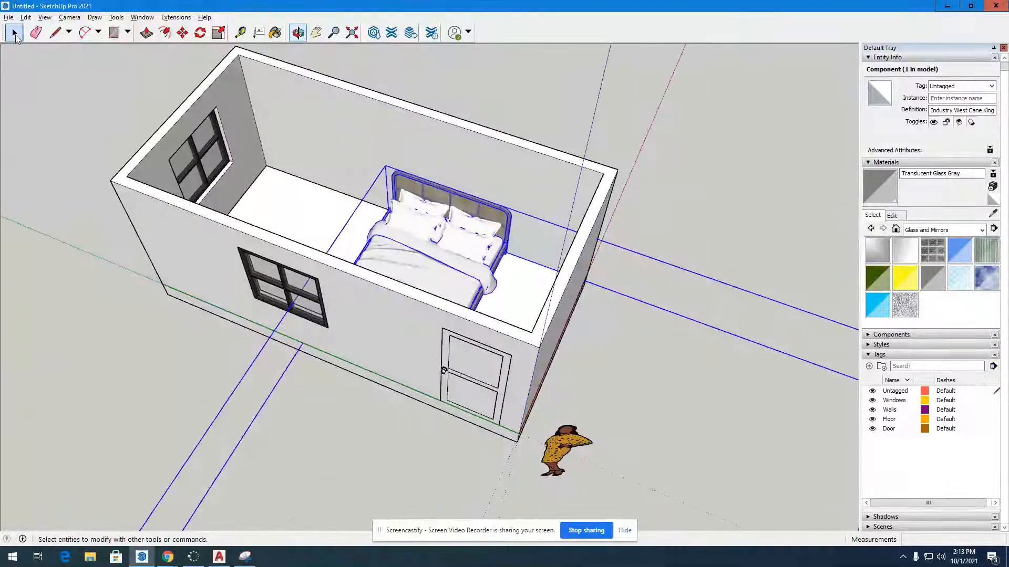
{"action": "left_click", "coordinate": [15, 33]}
{"action": "left_click", "coordinate": [247, 49]}
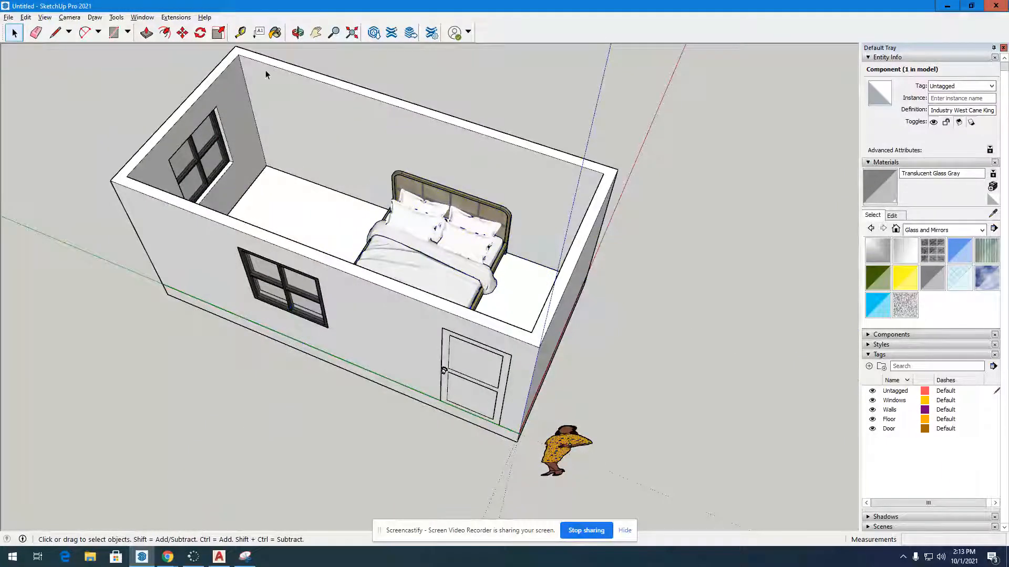
- Measure the clearance from the bed's foot-end corner leg to the base of the long wall with the window
{"action": "left_click", "coordinate": [296, 33]}
{"action": "left_click_drag", "start_coordinate": [252, 219], "coordinate": [495, 401]}
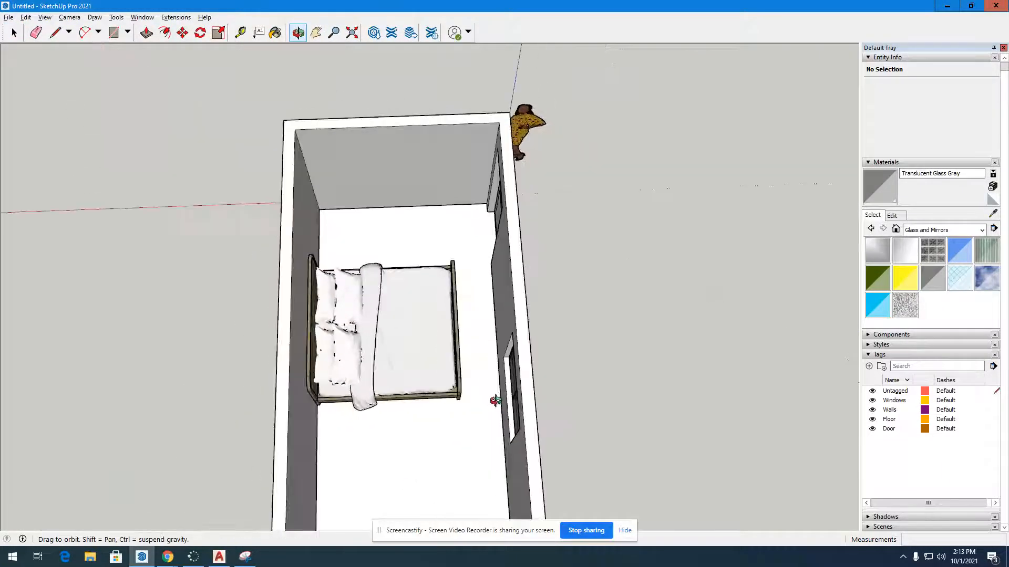
{"action": "scroll", "coordinate": [485, 409], "scroll_direction": "up", "scroll_amount": 4}
{"action": "scroll", "coordinate": [484, 408], "scroll_direction": "down", "scroll_amount": 2}
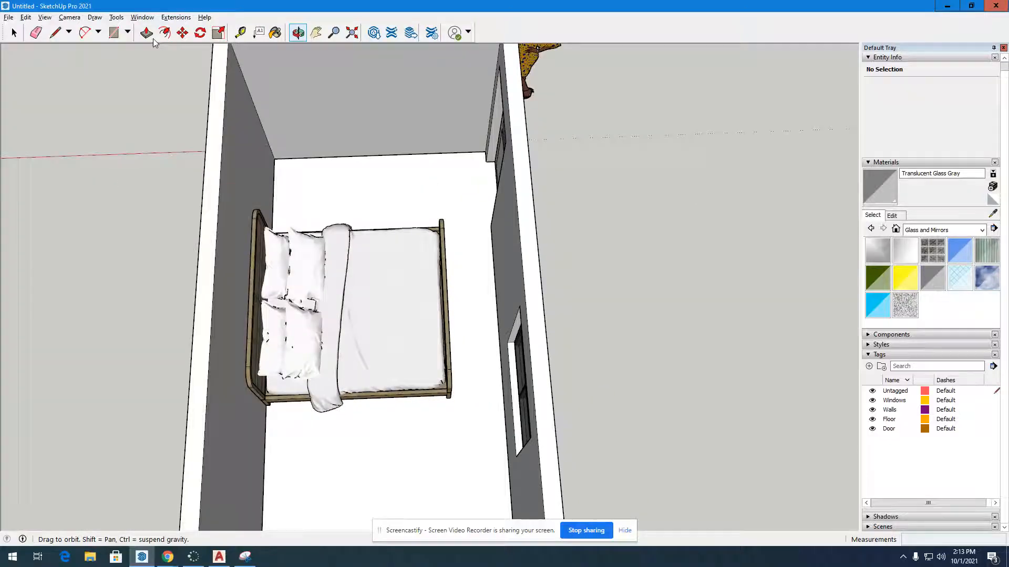
{"action": "left_click", "coordinate": [241, 33]}
{"action": "scroll", "coordinate": [462, 402], "scroll_direction": "up", "scroll_amount": 4}
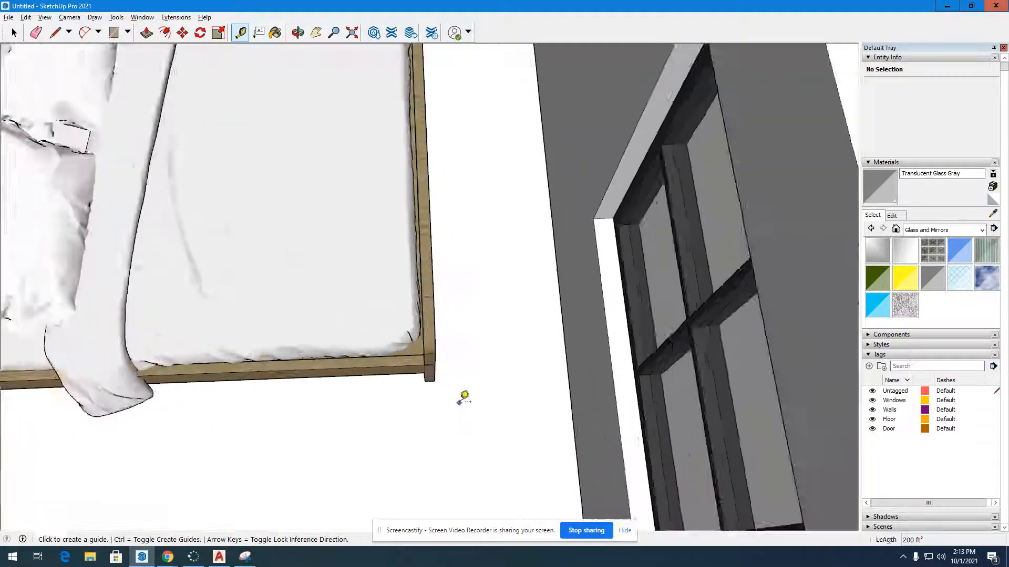
{"action": "scroll", "coordinate": [464, 398], "scroll_direction": "up", "scroll_amount": 2}
{"action": "left_click", "coordinate": [425, 373]}
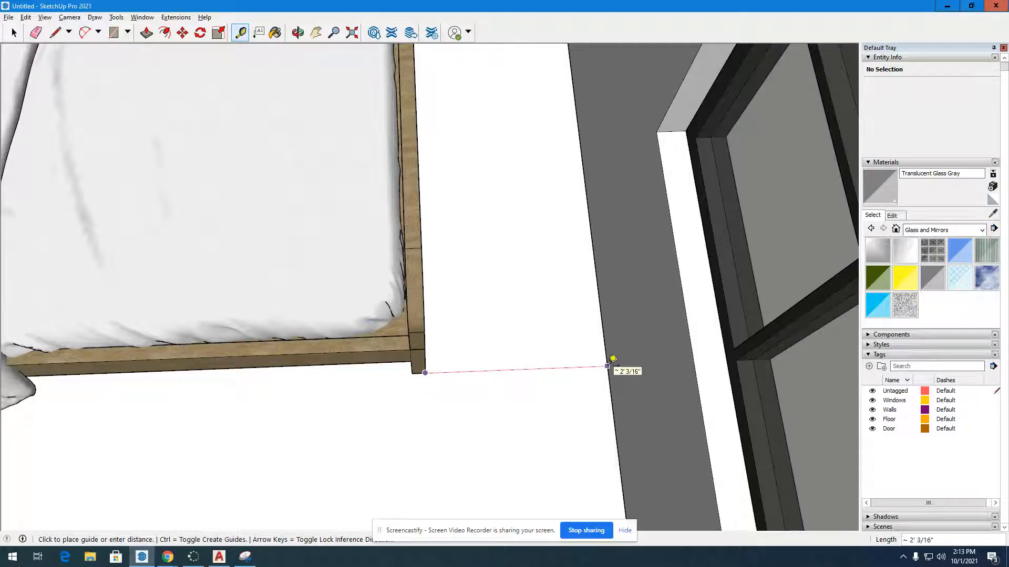
{"action": "left_click", "coordinate": [610, 366]}
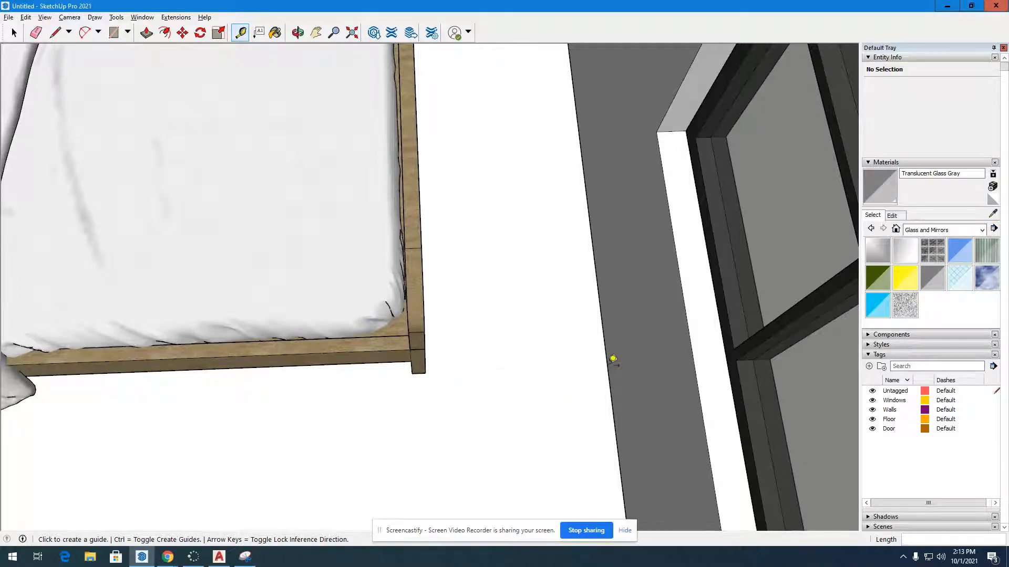
- Rotate the bed 90 degrees on the floor plane about a point beside it, so its headboard faces the short wall near the door
{"action": "scroll", "coordinate": [472, 214], "scroll_direction": "down", "scroll_amount": 8}
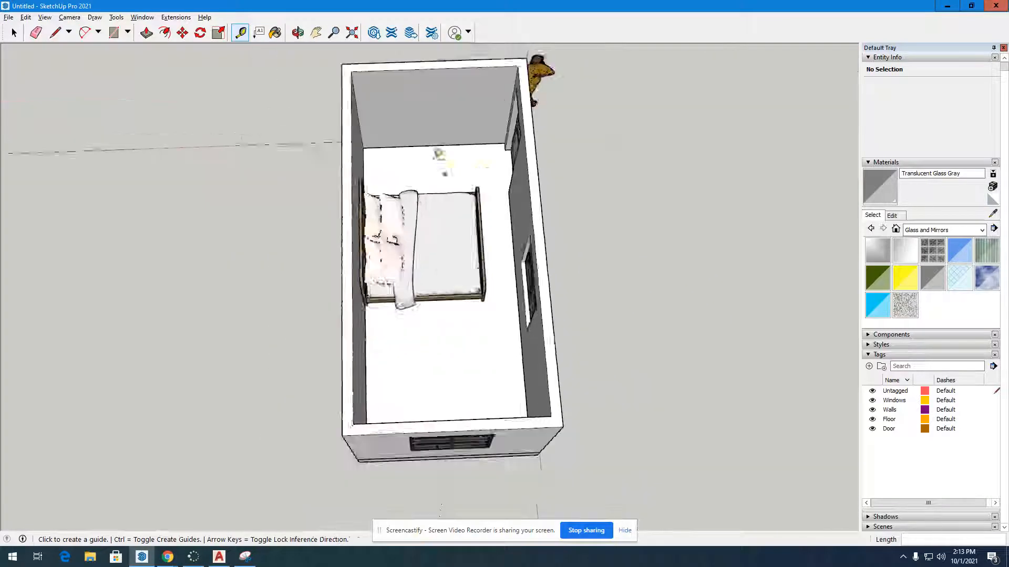
{"action": "key", "text": "o"}
{"action": "left_click_drag", "start_coordinate": [500, 180], "coordinate": [357, 311]}
{"action": "scroll", "coordinate": [357, 311], "scroll_direction": "up", "scroll_amount": 3}
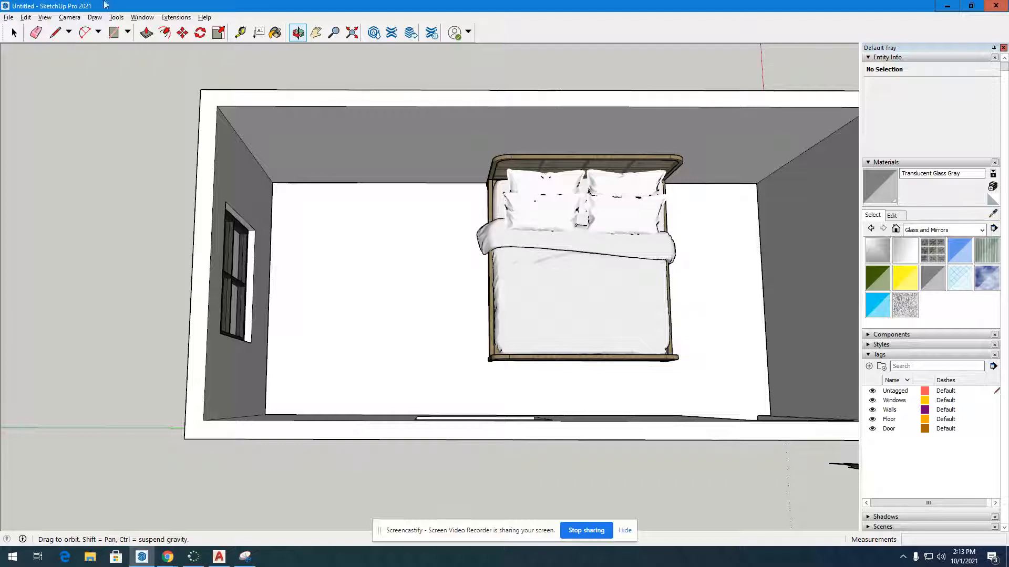
{"action": "left_click", "coordinate": [200, 32]}
{"action": "left_click", "coordinate": [15, 32]}
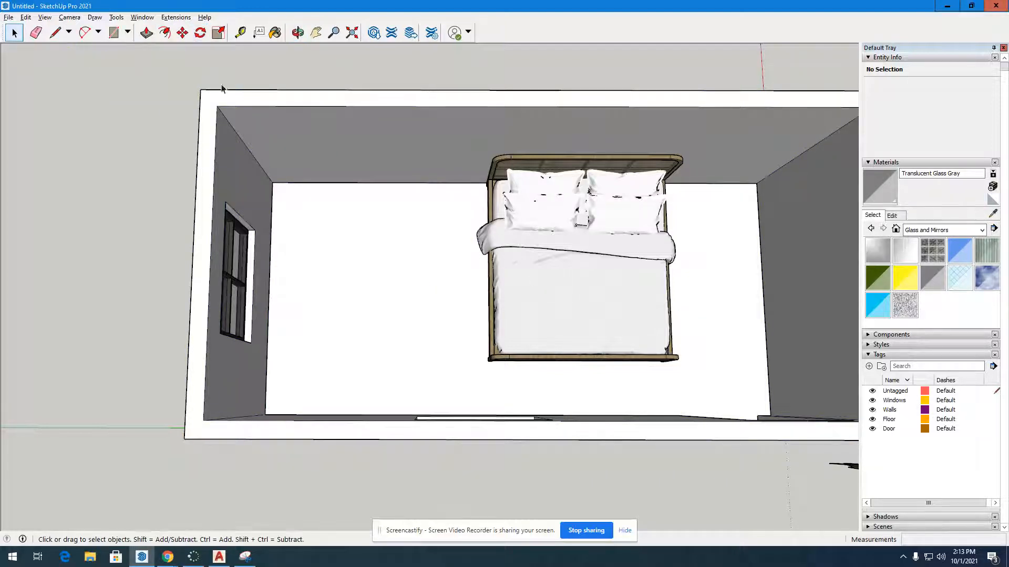
{"action": "left_click", "coordinate": [561, 260]}
{"action": "left_click", "coordinate": [200, 32]}
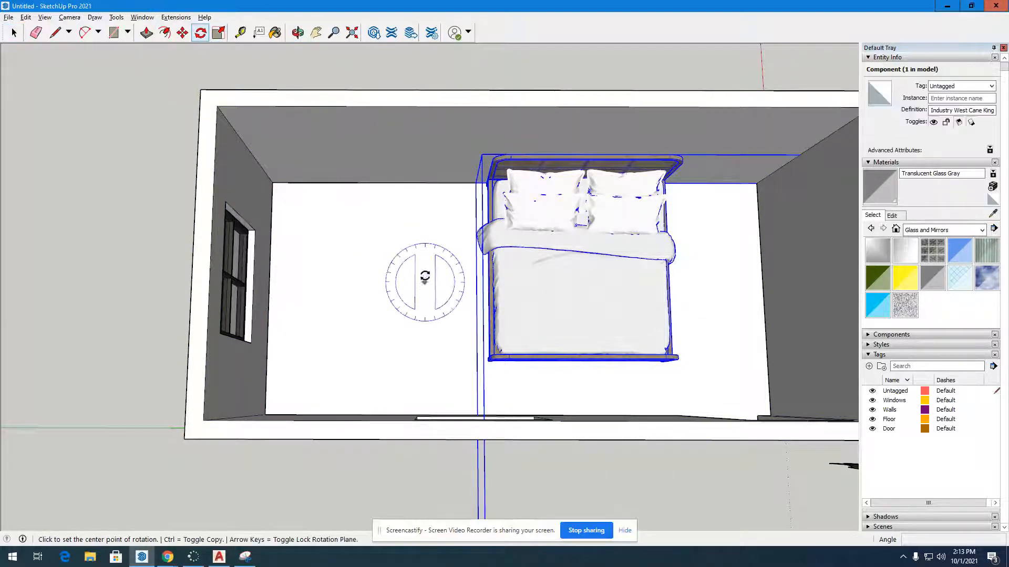
{"action": "left_click", "coordinate": [418, 257]}
{"action": "left_click", "coordinate": [418, 224]}
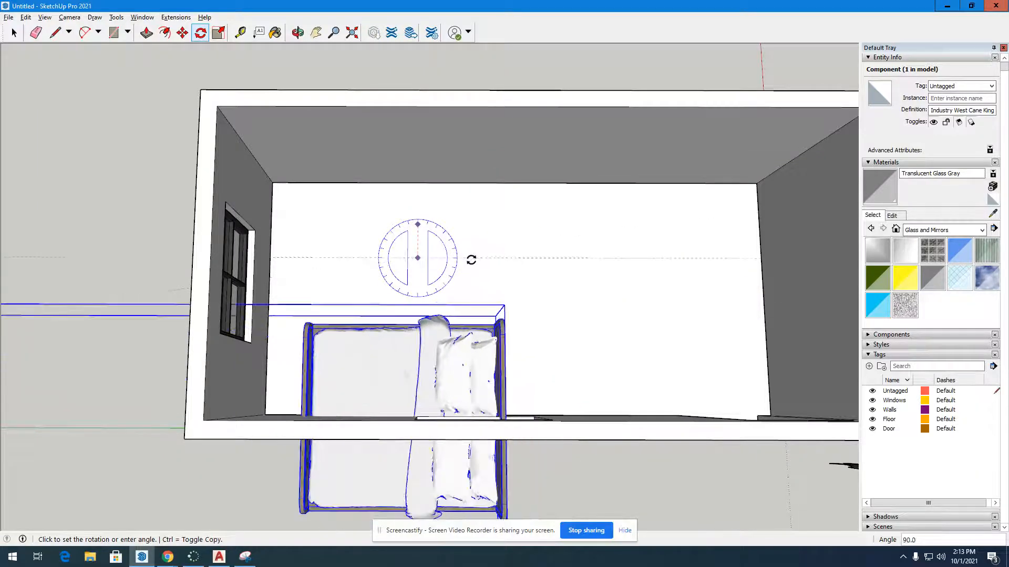
{"action": "left_click", "coordinate": [469, 258]}
- Move the bed about 11' 5 5/16" back into the room, with its headboard near the windowless short wall
{"action": "left_click", "coordinate": [182, 32]}
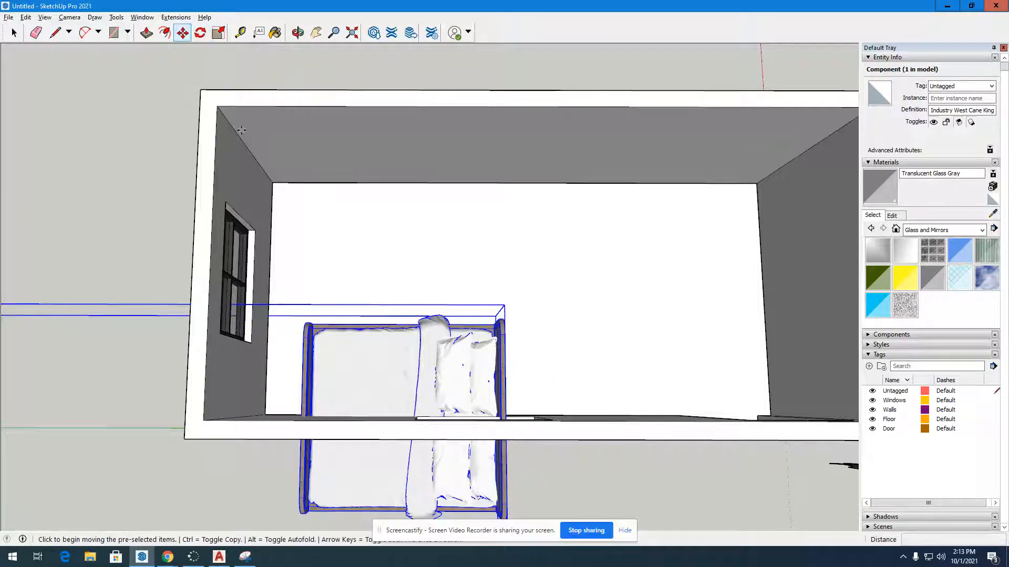
{"action": "left_click", "coordinate": [459, 354]}
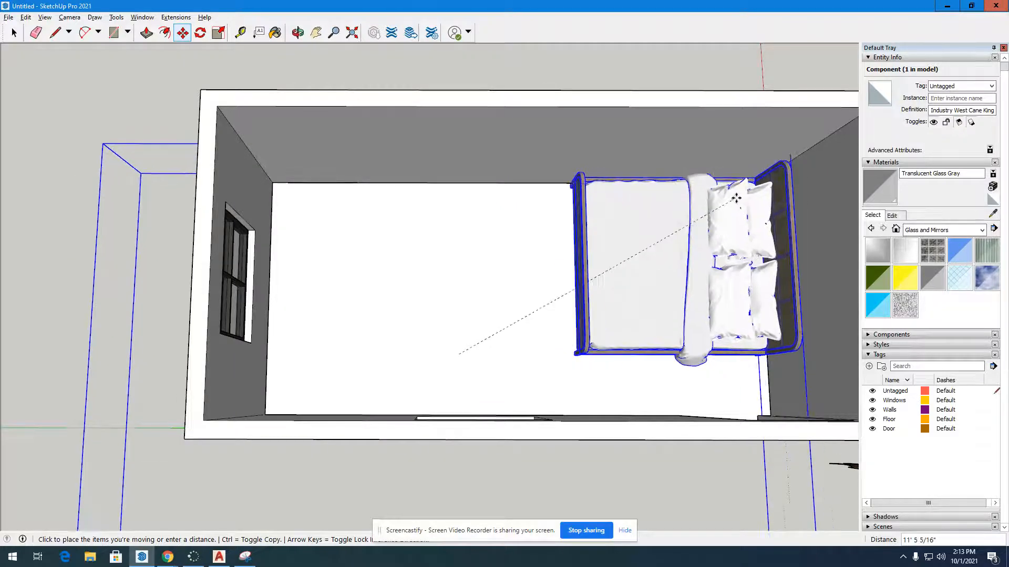
{"action": "left_click", "coordinate": [736, 198]}
{"action": "left_click", "coordinate": [298, 33]}
{"action": "left_click_drag", "start_coordinate": [622, 317], "coordinate": [486, 114]}
{"action": "scroll", "coordinate": [541, 92], "scroll_direction": "up", "scroll_amount": 8}
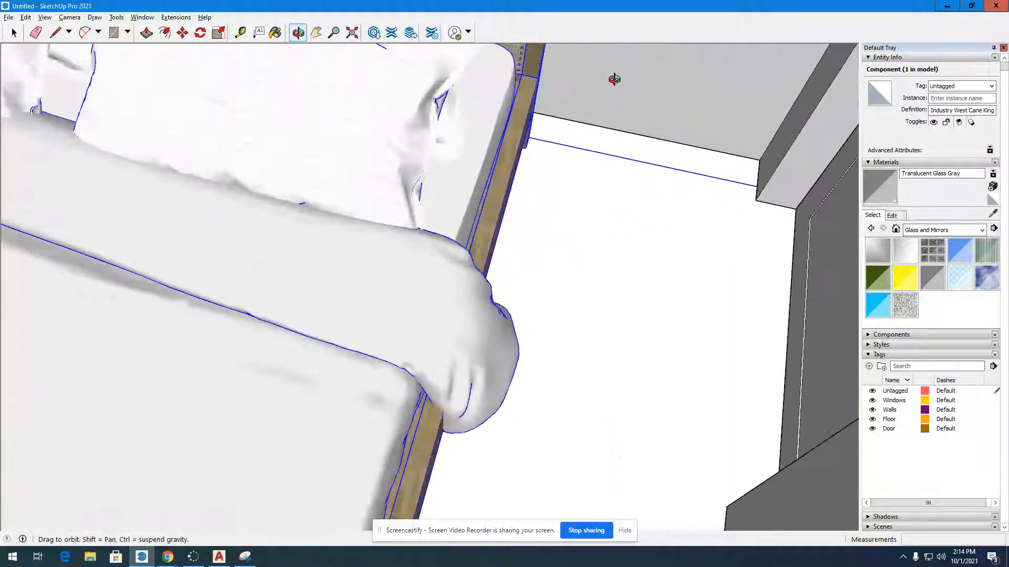
{"action": "left_click_drag", "start_coordinate": [589, 173], "coordinate": [453, 262]}
{"action": "scroll", "coordinate": [496, 265], "scroll_direction": "down", "scroll_amount": 8}
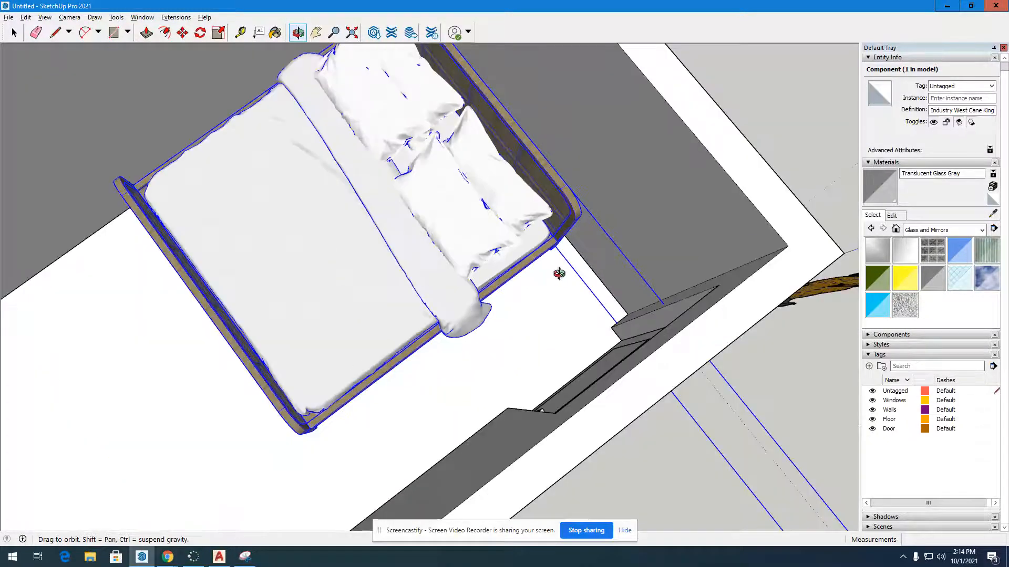
{"action": "scroll", "coordinate": [543, 286], "scroll_direction": "up", "scroll_amount": 3}
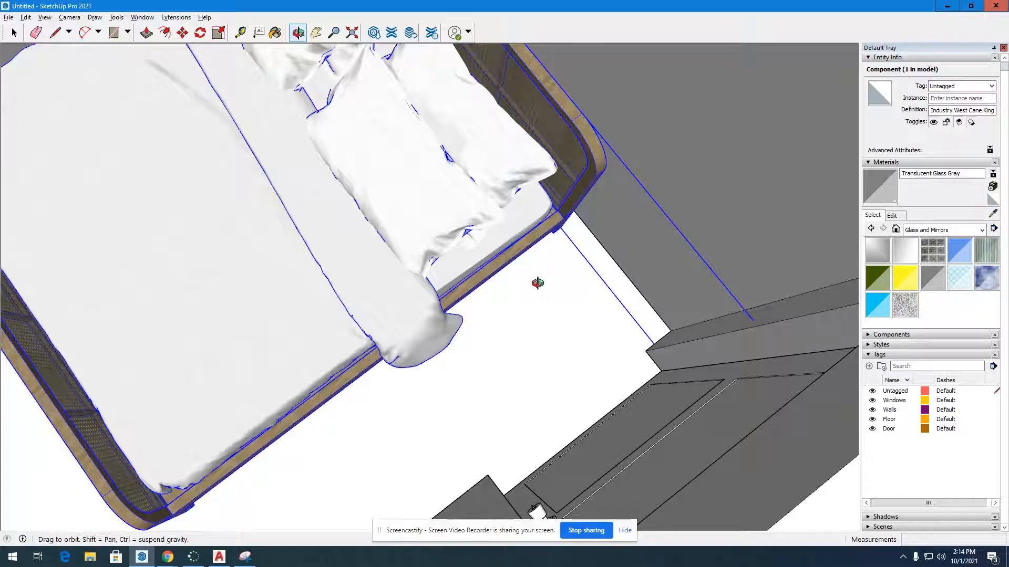
- Undo the bed's last move and 90-degree rotation, and clear its selection
{"action": "key", "text": "m"}
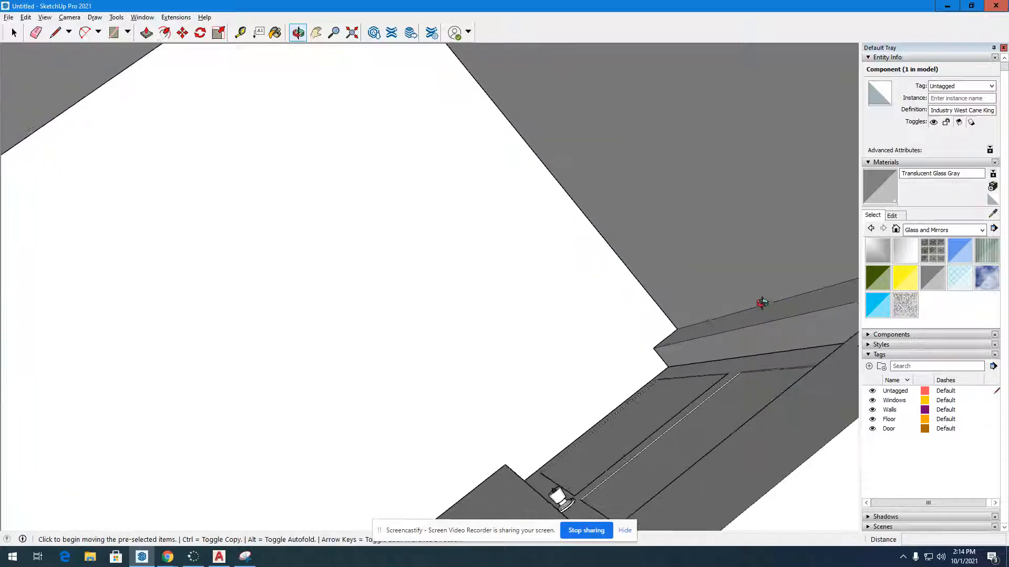
{"action": "scroll", "coordinate": [634, 290], "scroll_direction": "down", "scroll_amount": 6}
{"action": "key", "text": "ctrl+z"}
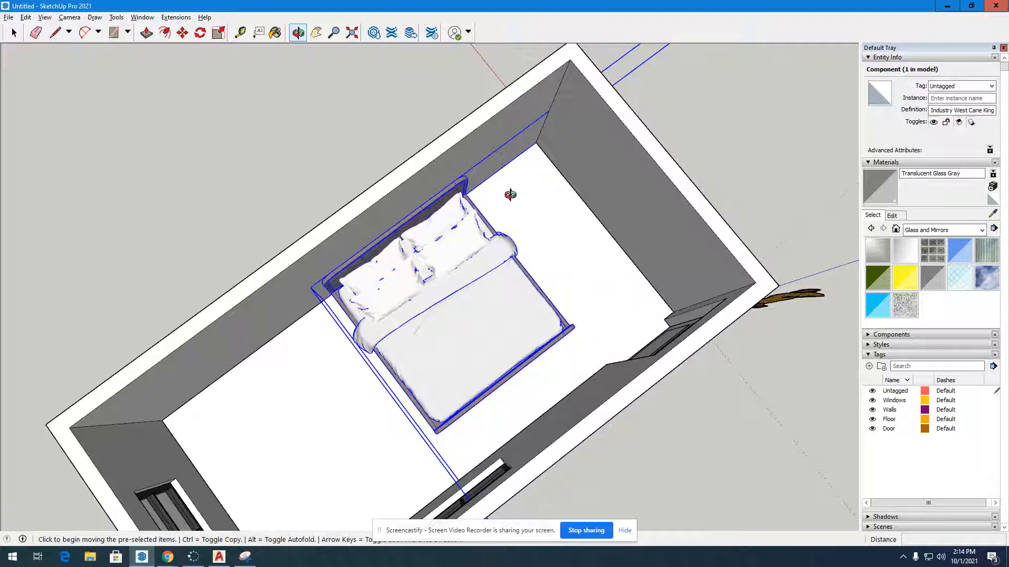
{"action": "scroll", "coordinate": [510, 193], "scroll_direction": "down", "scroll_amount": 3}
{"action": "scroll", "coordinate": [452, 276], "scroll_direction": "up", "scroll_amount": 2}
{"action": "left_click", "coordinate": [13, 36]}
{"action": "left_click", "coordinate": [242, 96]}
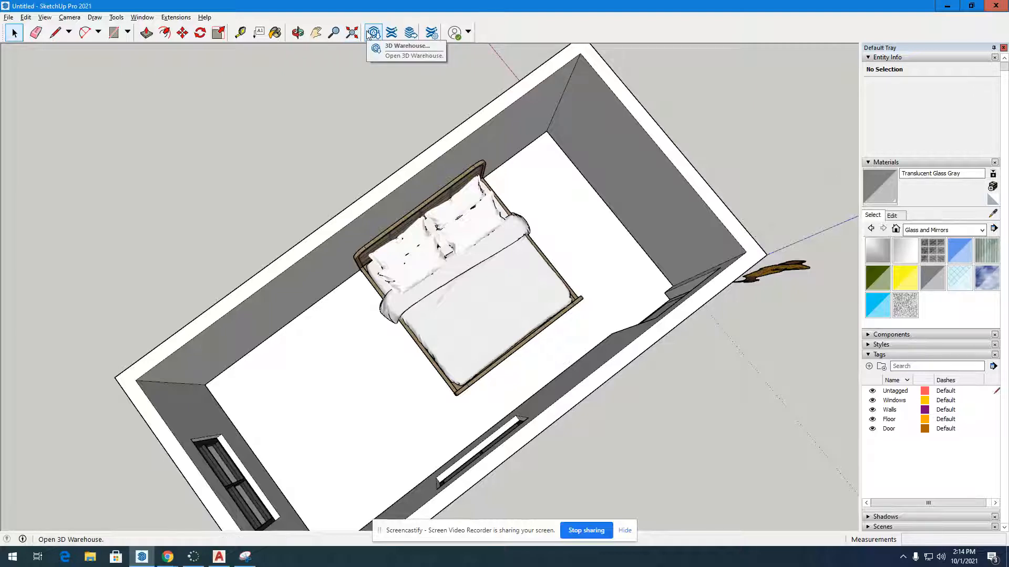
{"action": "left_click_drag", "start_coordinate": [578, 370], "coordinate": [376, 354]}
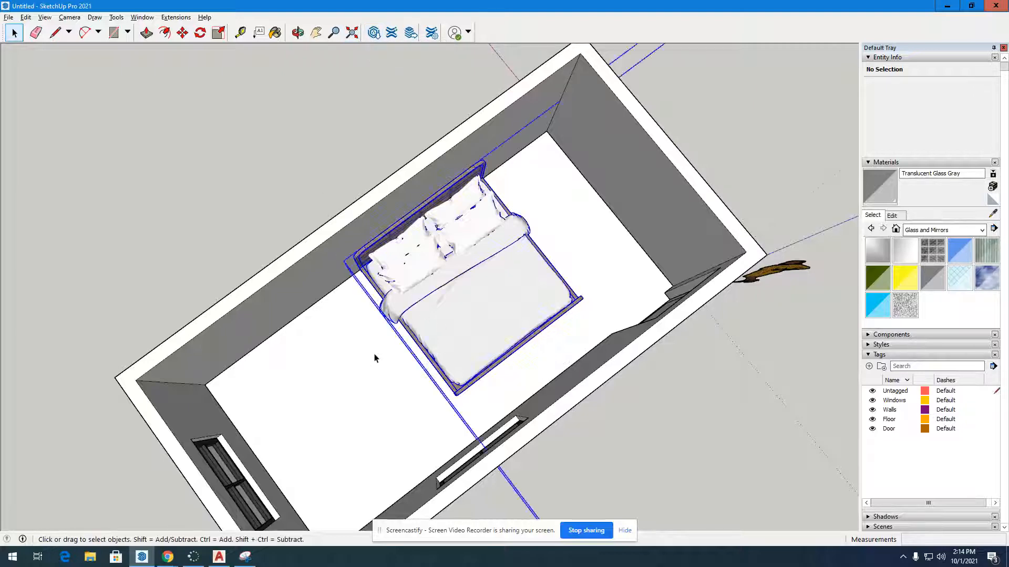
{"action": "left_click", "coordinate": [226, 182]}
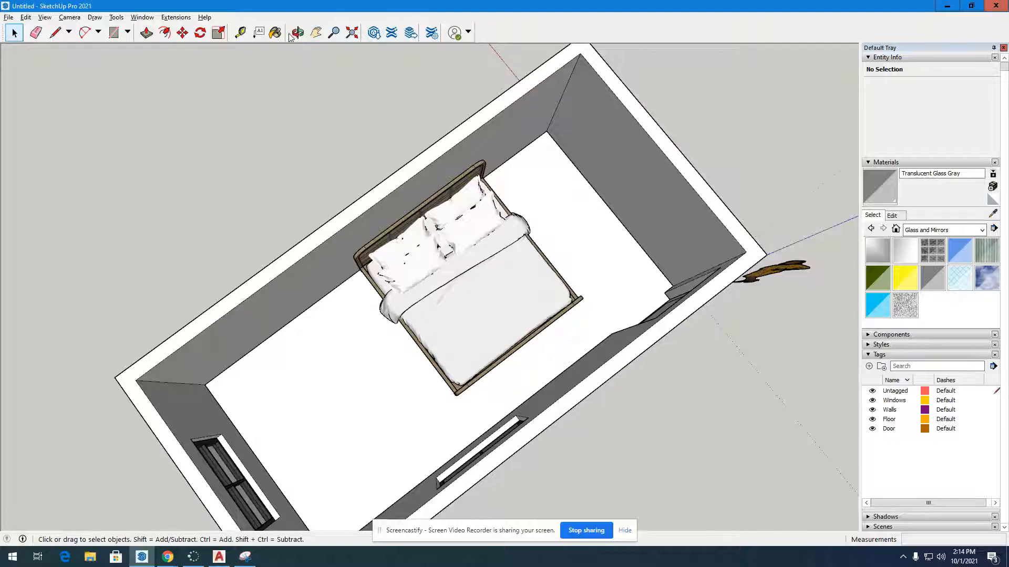
- Open 3D Warehouse and search the models for "desk"
{"action": "left_click", "coordinate": [289, 33]}
{"action": "left_click_drag", "start_coordinate": [429, 120], "coordinate": [89, 236]}
{"action": "scroll", "coordinate": [248, 291], "scroll_direction": "up", "scroll_amount": 4}
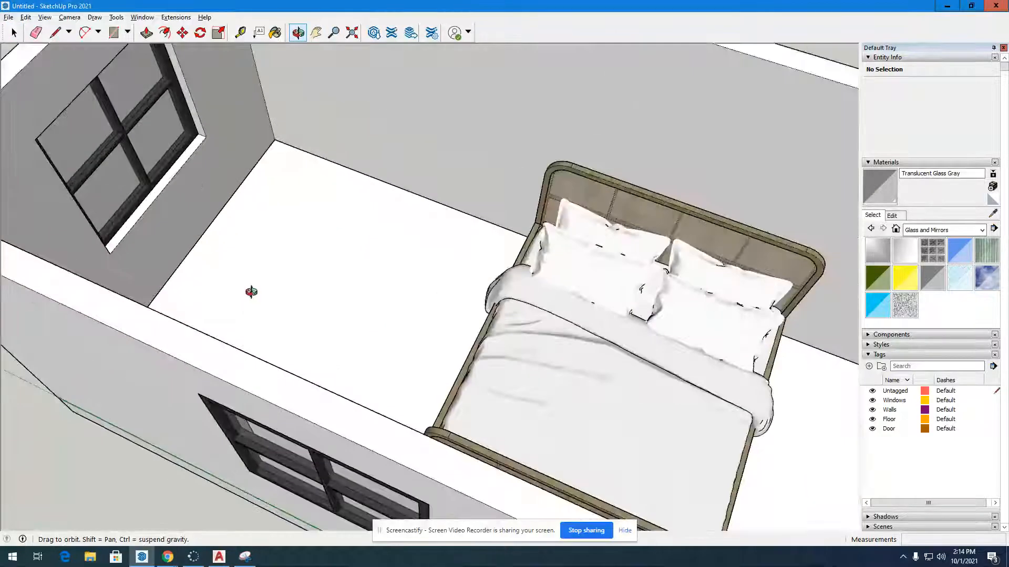
{"action": "left_click_drag", "start_coordinate": [206, 269], "coordinate": [273, 145]}
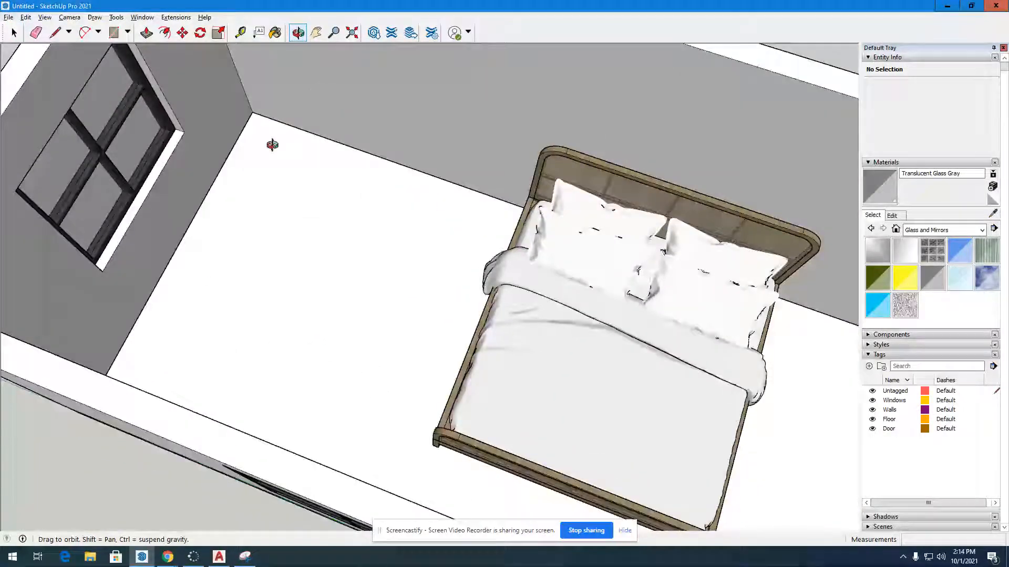
{"action": "left_click", "coordinate": [373, 33]}
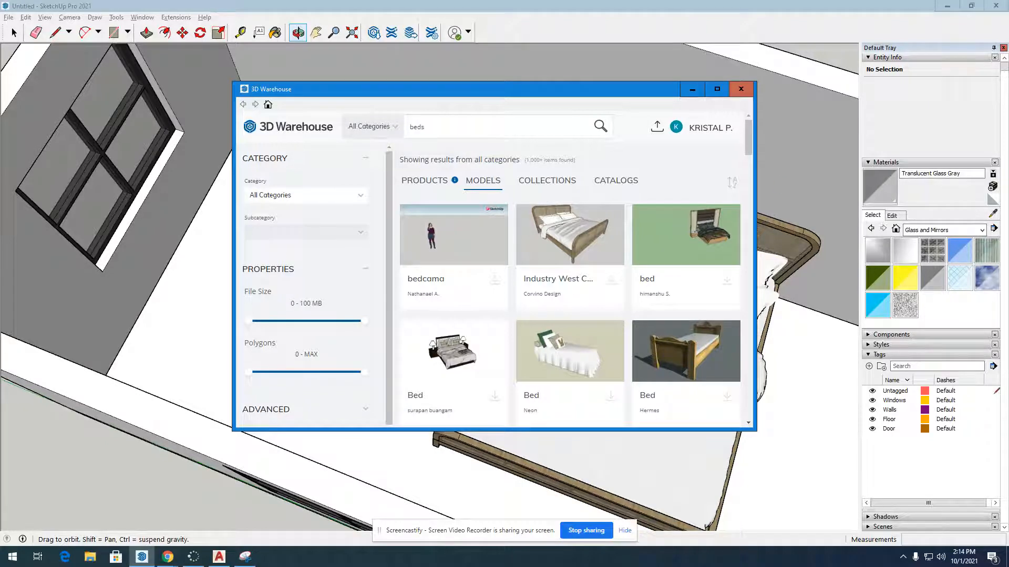
{"action": "left_click", "coordinate": [586, 530]}
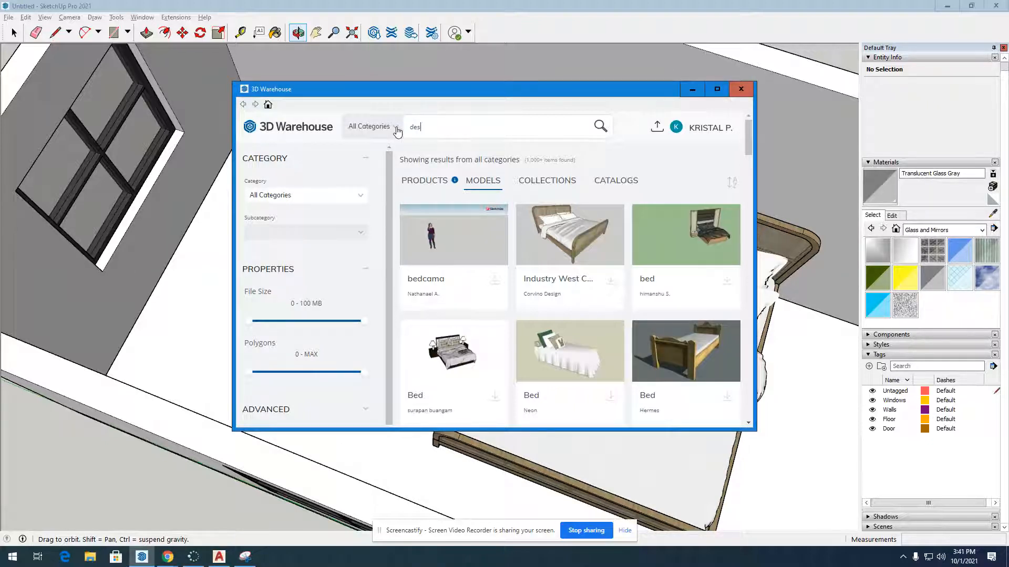
{"action": "type", "text": "k"}
{"action": "key", "text": "Return"}
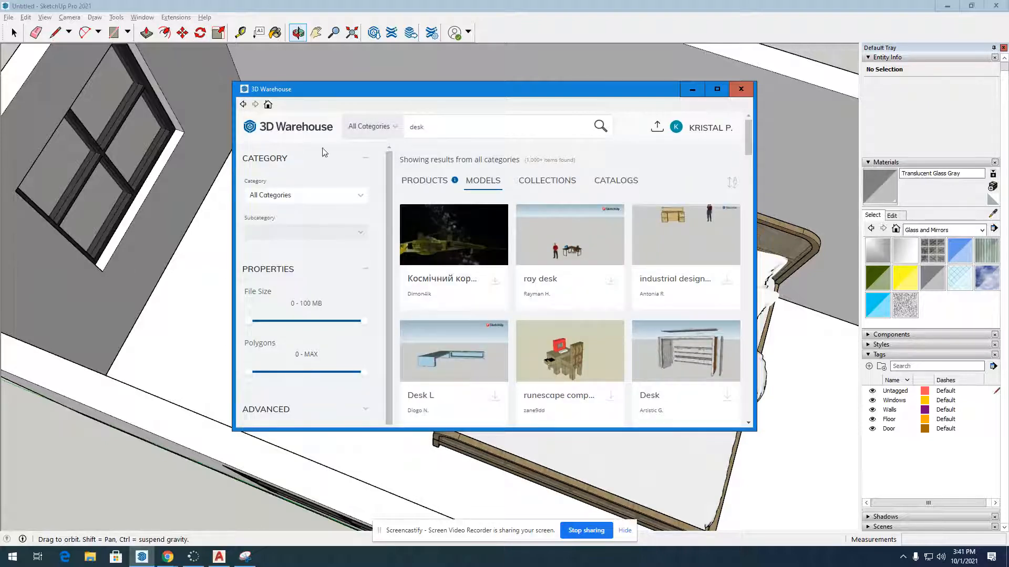
- Examine the desk models found in 3D Warehouse for one that suits the room
{"action": "scroll", "coordinate": [667, 307], "scroll_direction": "down", "scroll_amount": 5}
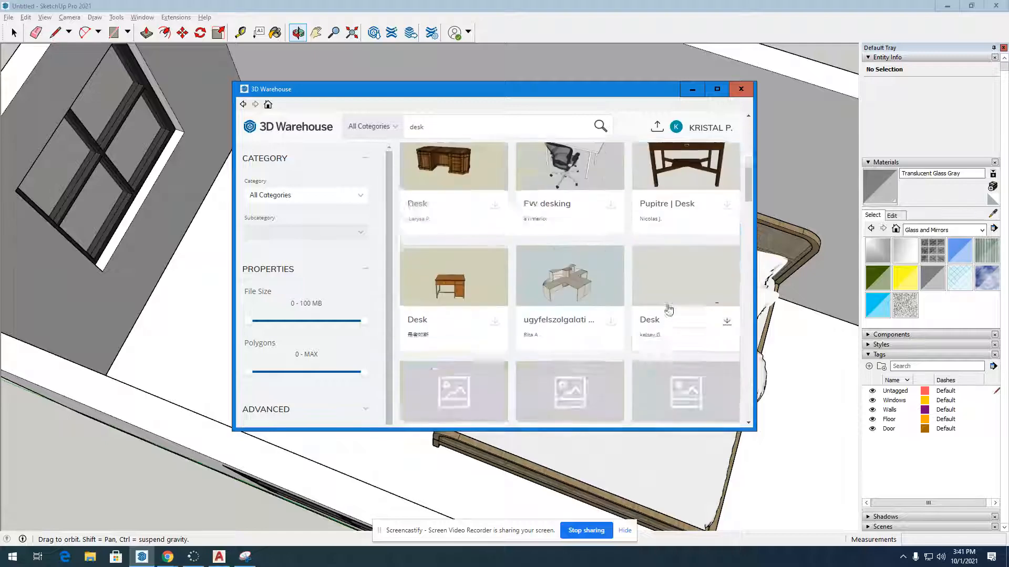
{"action": "scroll", "coordinate": [669, 310], "scroll_direction": "down", "scroll_amount": 5}
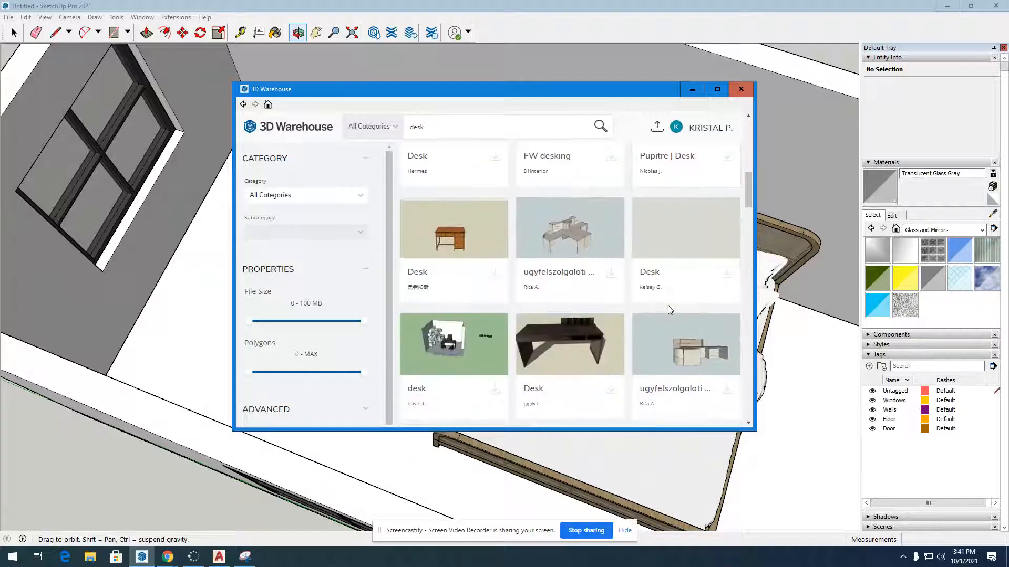
{"action": "scroll", "coordinate": [669, 310], "scroll_direction": "up", "scroll_amount": 10}
{"action": "scroll", "coordinate": [669, 310], "scroll_direction": "down", "scroll_amount": 10}
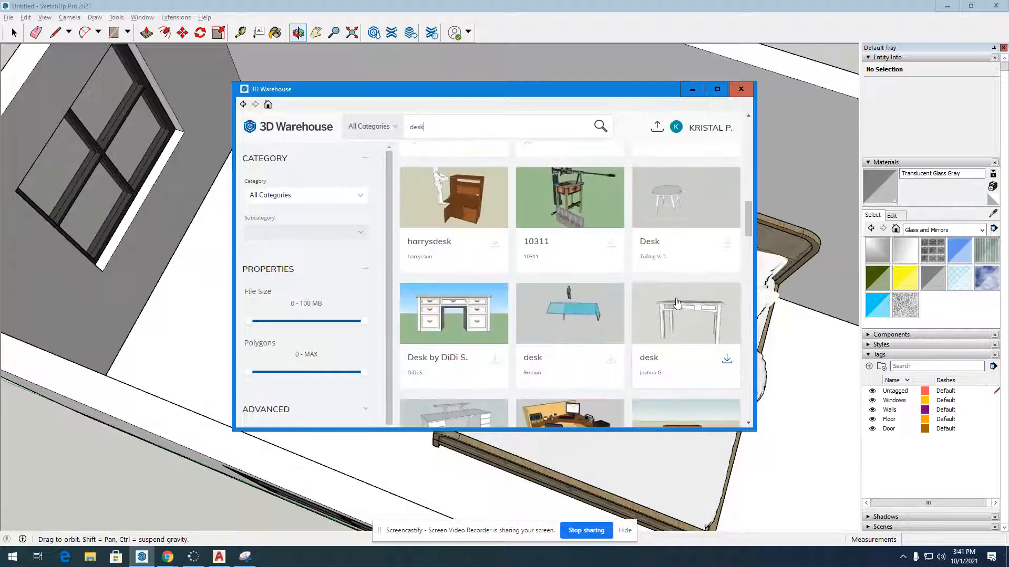
{"action": "scroll", "coordinate": [677, 304], "scroll_direction": "down", "scroll_amount": 10}
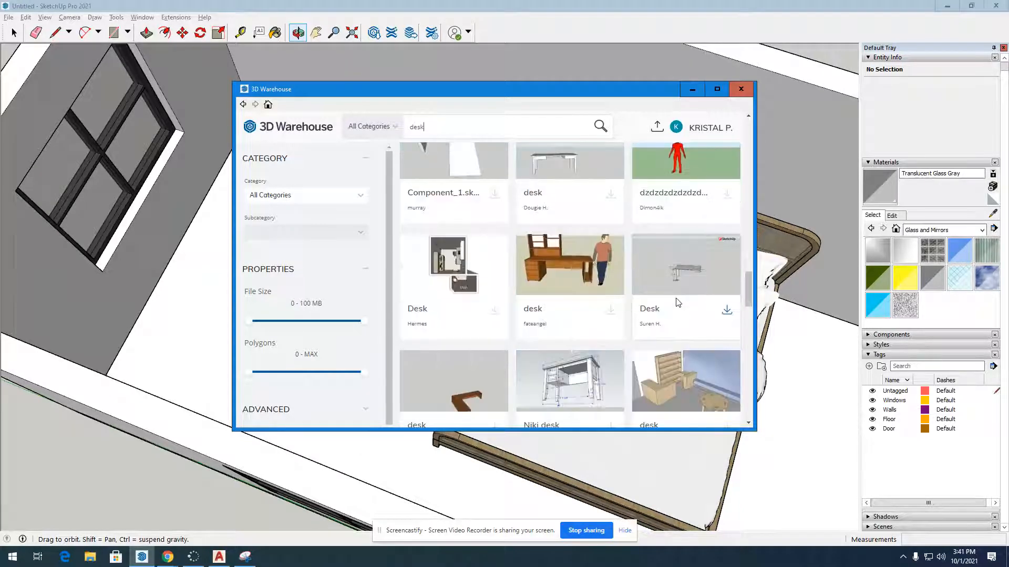
{"action": "scroll", "coordinate": [678, 304], "scroll_direction": "up", "scroll_amount": 4}
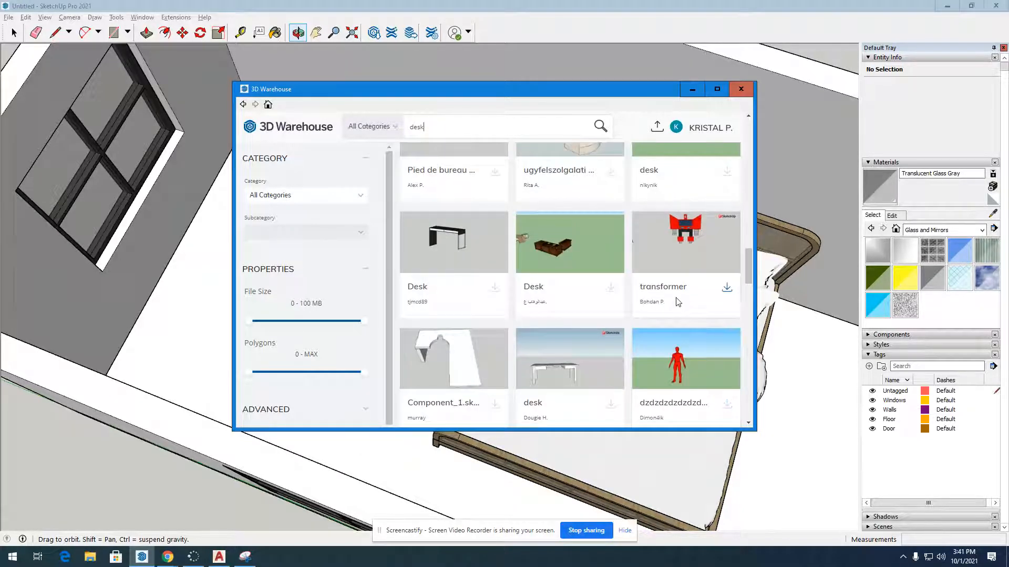
{"action": "scroll", "coordinate": [677, 302], "scroll_direction": "down", "scroll_amount": 5}
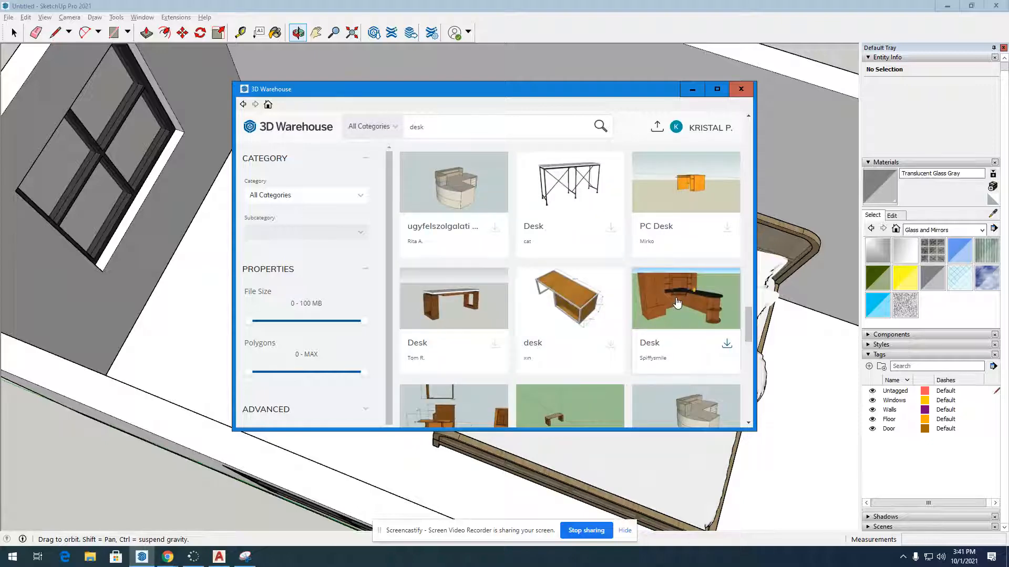
{"action": "scroll", "coordinate": [677, 303], "scroll_direction": "down", "scroll_amount": 10}
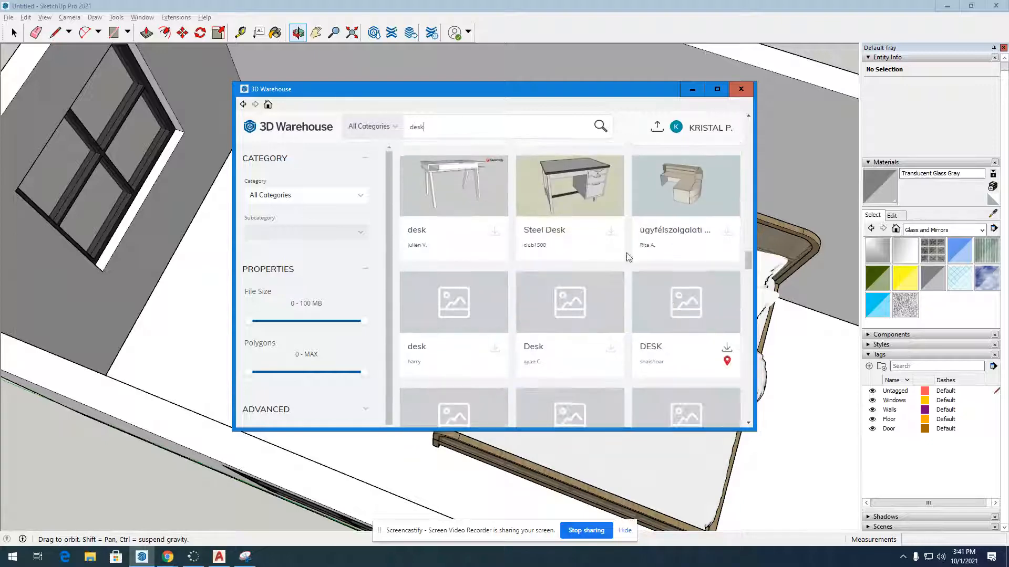
{"action": "scroll", "coordinate": [500, 233], "scroll_direction": "down", "scroll_amount": 5}
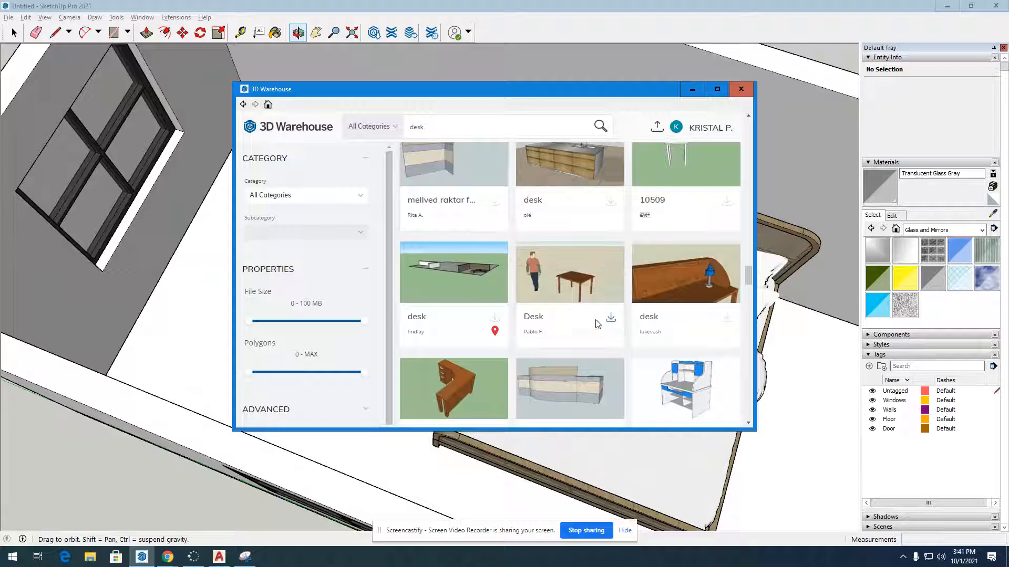
{"action": "scroll", "coordinate": [598, 324], "scroll_direction": "up", "scroll_amount": 15}
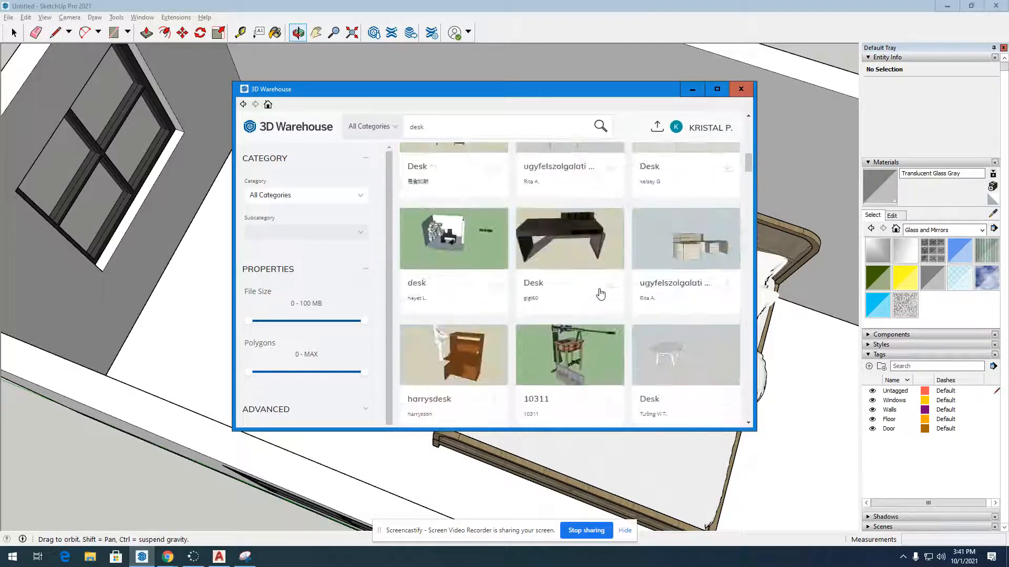
{"action": "scroll", "coordinate": [599, 294], "scroll_direction": "up", "scroll_amount": 5}
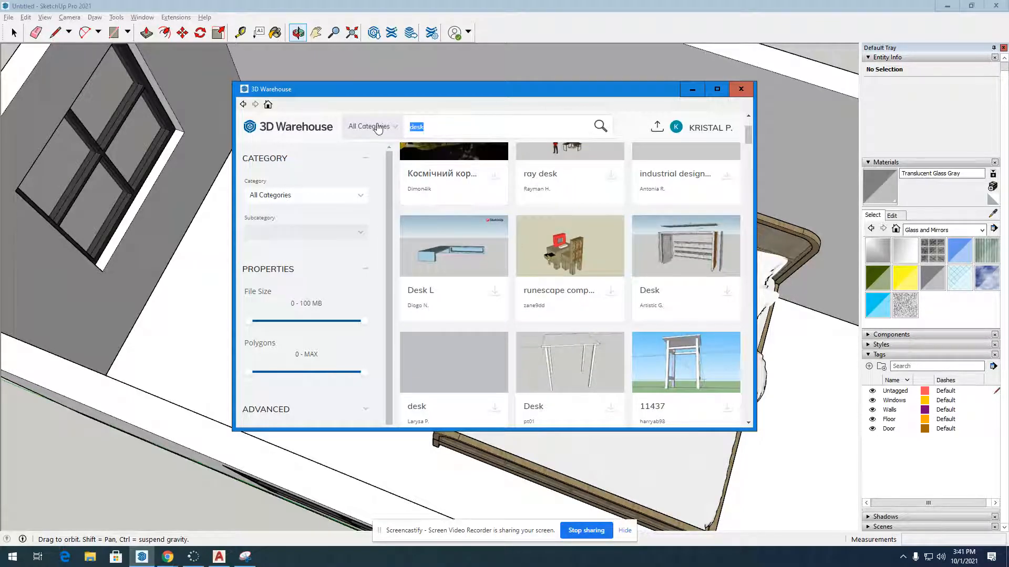
- Search the 3D Warehouse models for "computer", and refine the search to "computer desk"
{"action": "type", "text": "computer"}
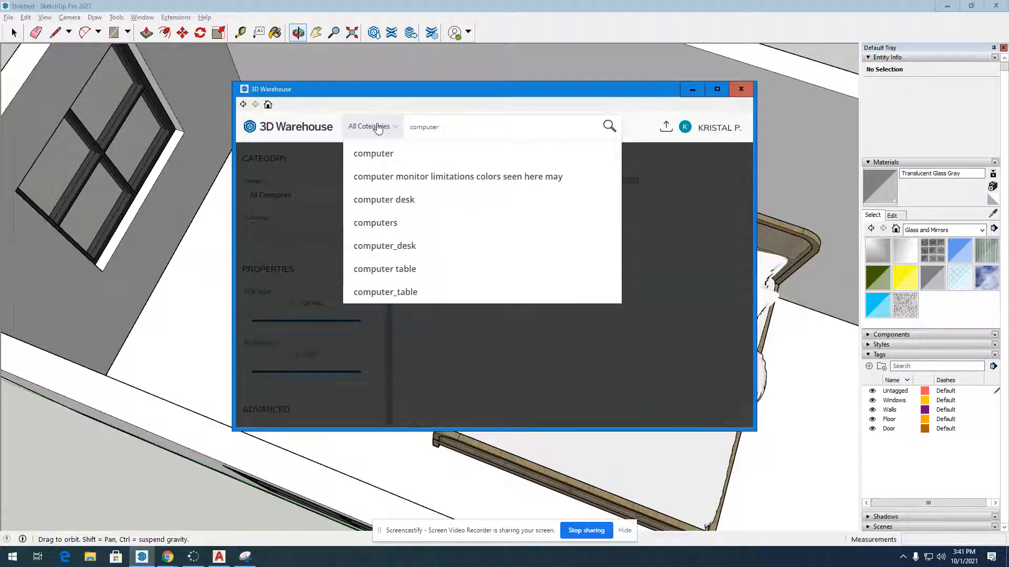
{"action": "key", "text": "Return"}
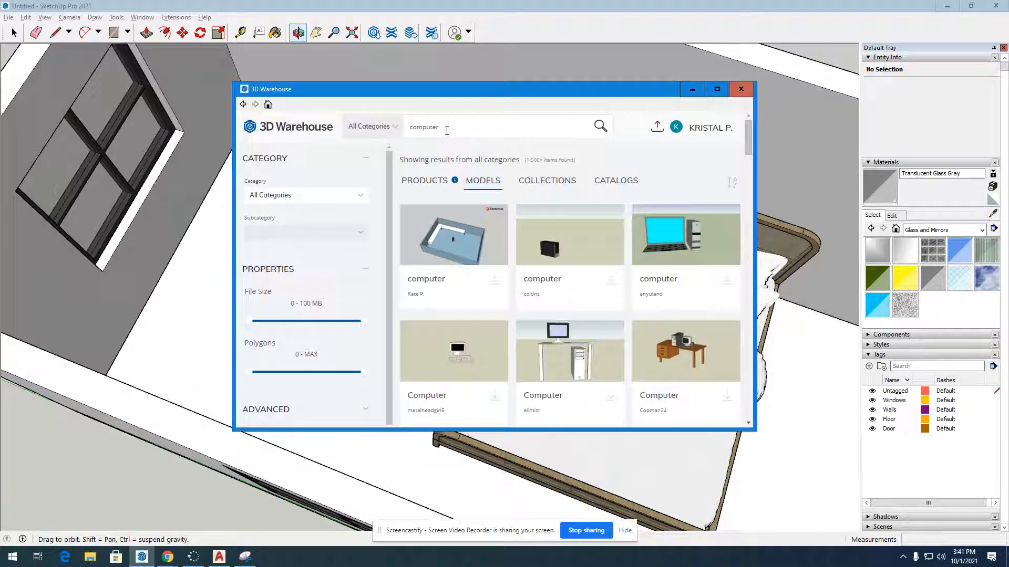
{"action": "type", "text": "desk"}
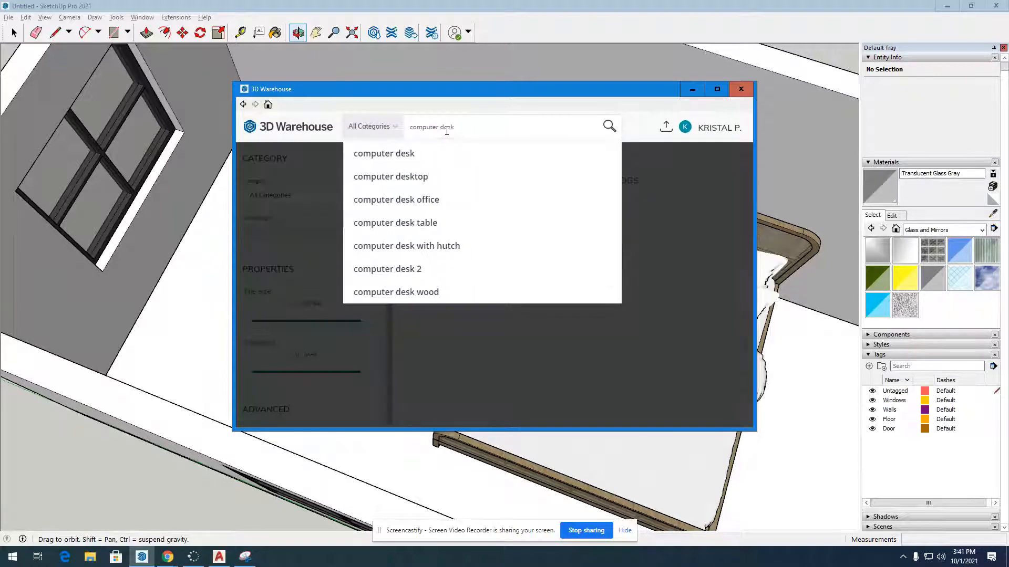
{"action": "key", "text": "Return"}
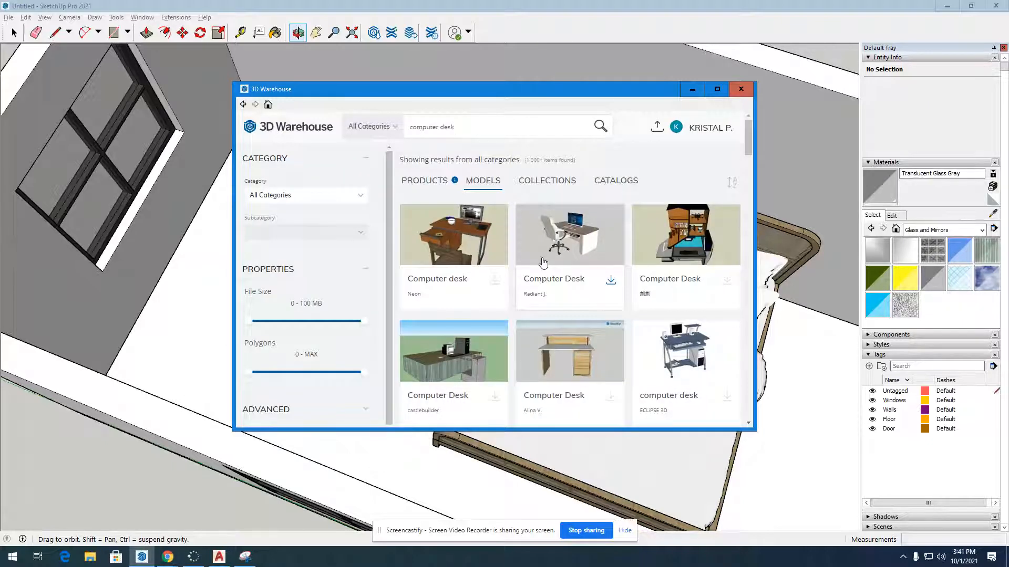
- Examine the computer desk models in the search results for a suitable one
{"action": "scroll", "coordinate": [543, 262], "scroll_direction": "down", "scroll_amount": 4}
{"action": "scroll", "coordinate": [544, 262], "scroll_direction": "down", "scroll_amount": 6}
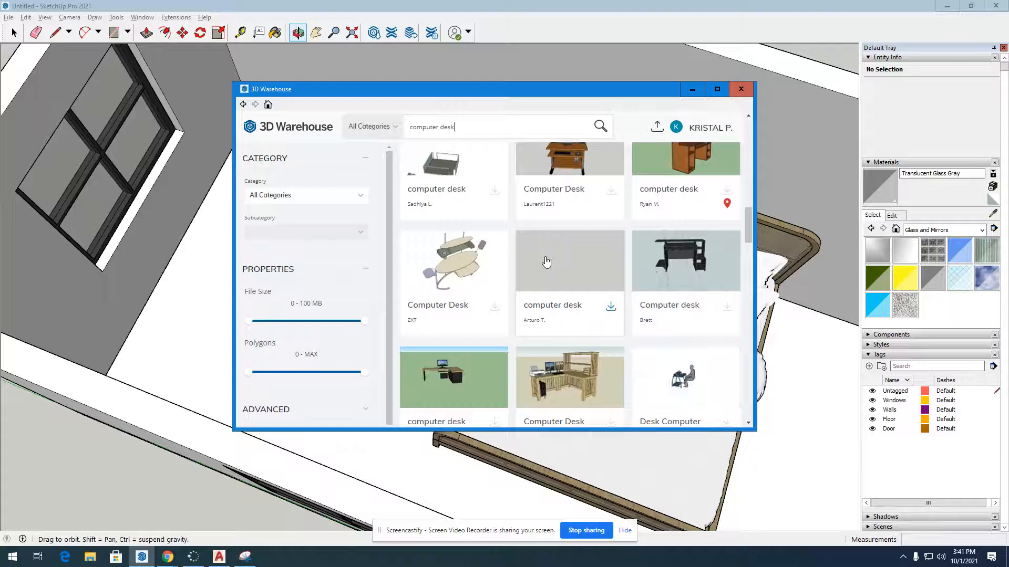
{"action": "scroll", "coordinate": [597, 297], "scroll_direction": "down", "scroll_amount": 10}
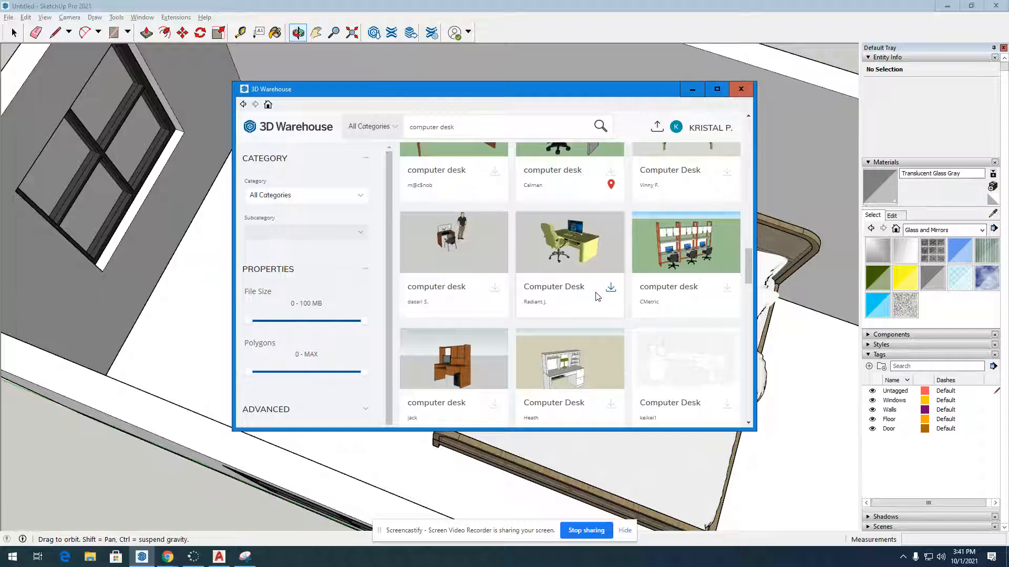
{"action": "scroll", "coordinate": [597, 298], "scroll_direction": "down", "scroll_amount": 8}
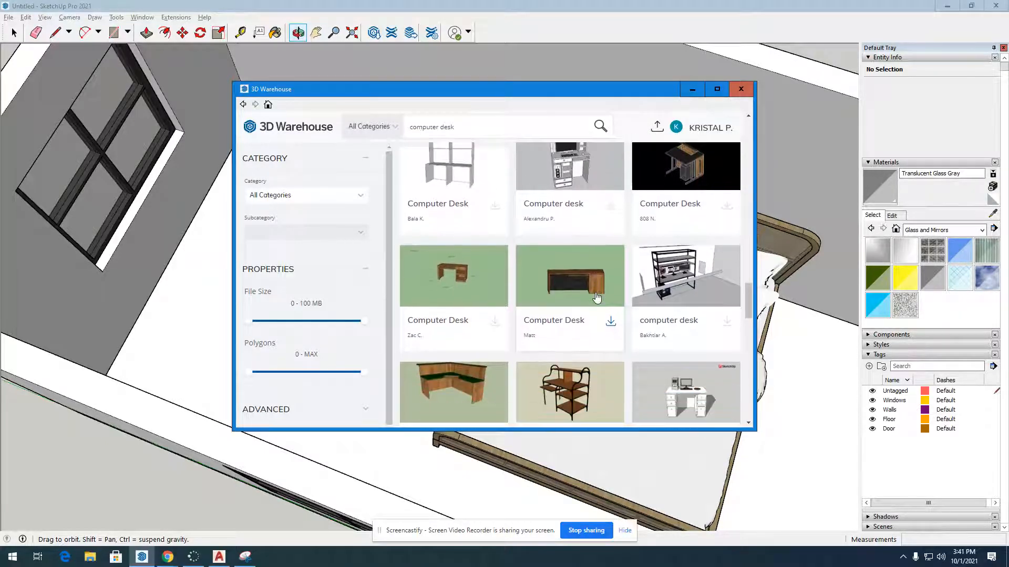
{"action": "scroll", "coordinate": [617, 310], "scroll_direction": "up", "scroll_amount": 1}
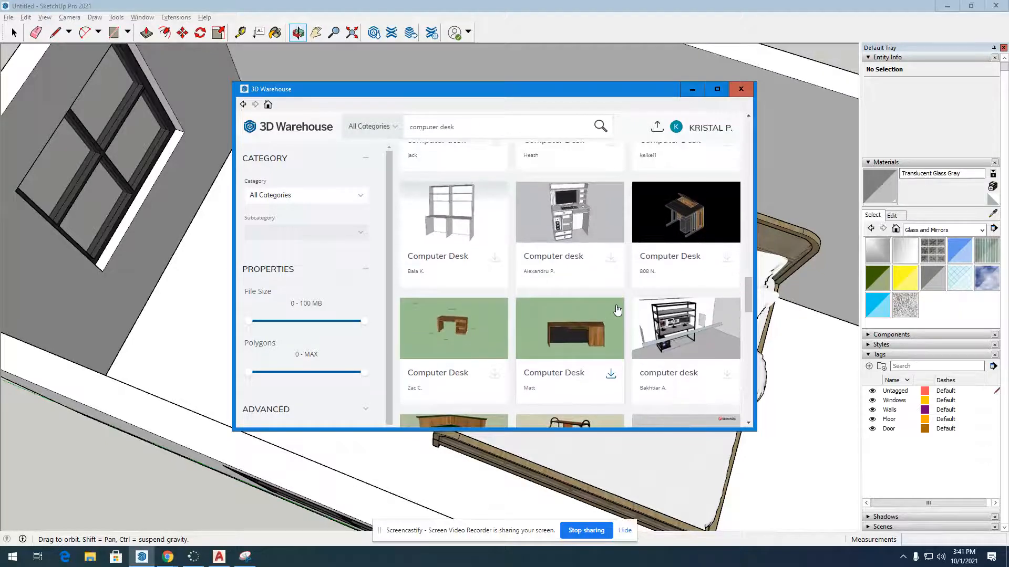
{"action": "scroll", "coordinate": [617, 310], "scroll_direction": "down", "scroll_amount": 5}
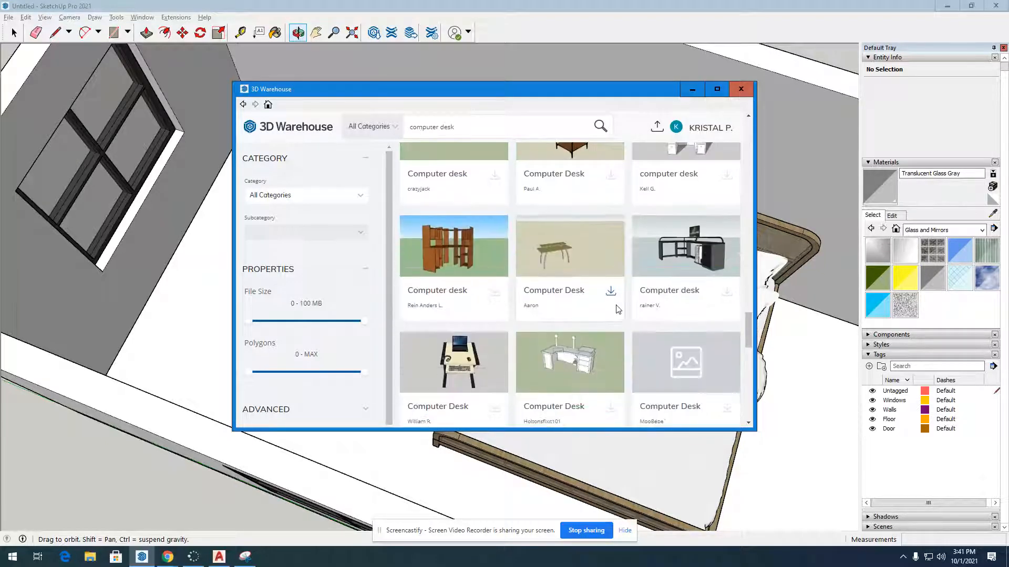
{"action": "scroll", "coordinate": [618, 309], "scroll_direction": "down", "scroll_amount": 3}
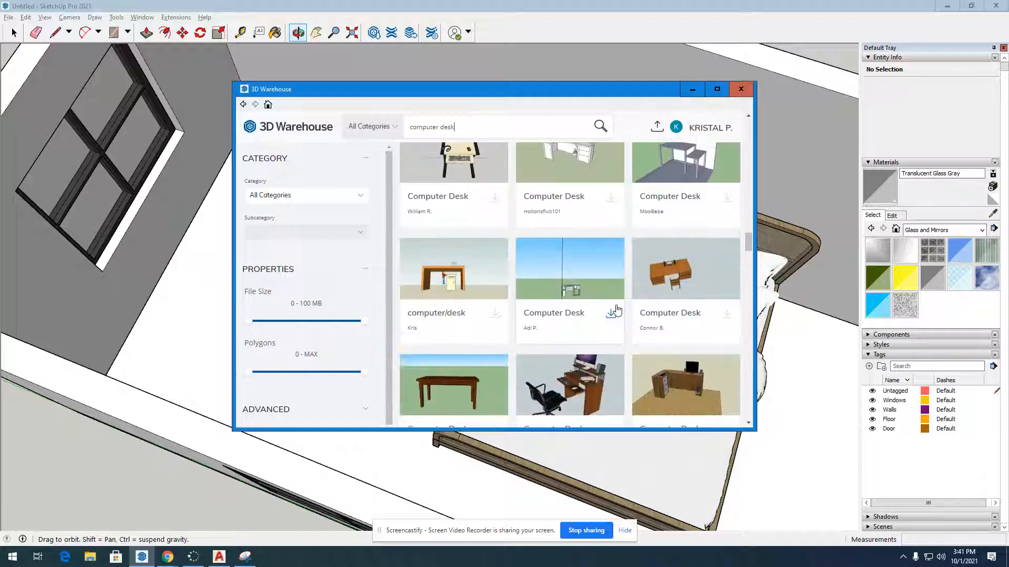
{"action": "scroll", "coordinate": [617, 311], "scroll_direction": "down", "scroll_amount": 3}
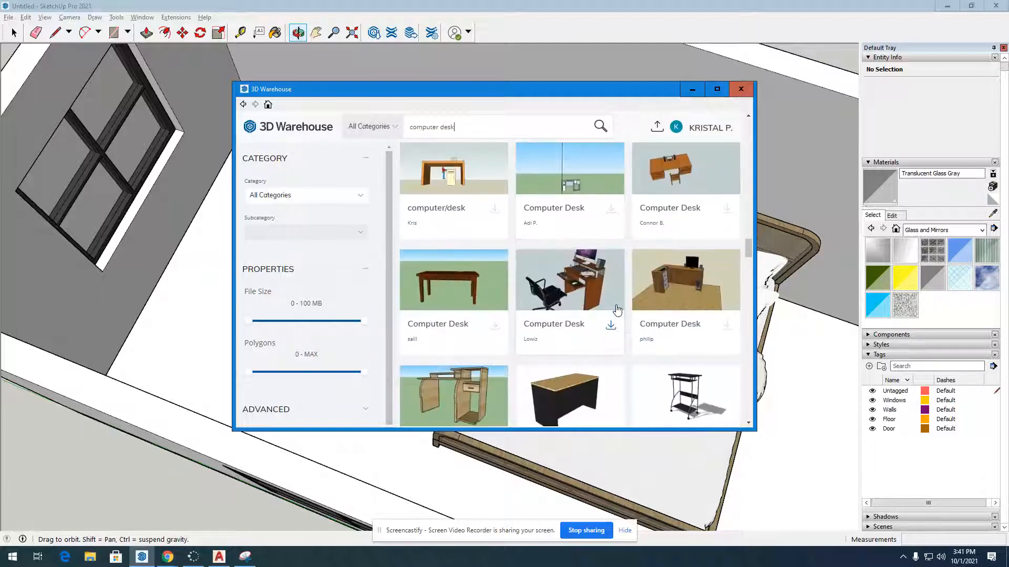
{"action": "scroll", "coordinate": [618, 309], "scroll_direction": "down", "scroll_amount": 3}
{"action": "scroll", "coordinate": [617, 310], "scroll_direction": "down", "scroll_amount": 5}
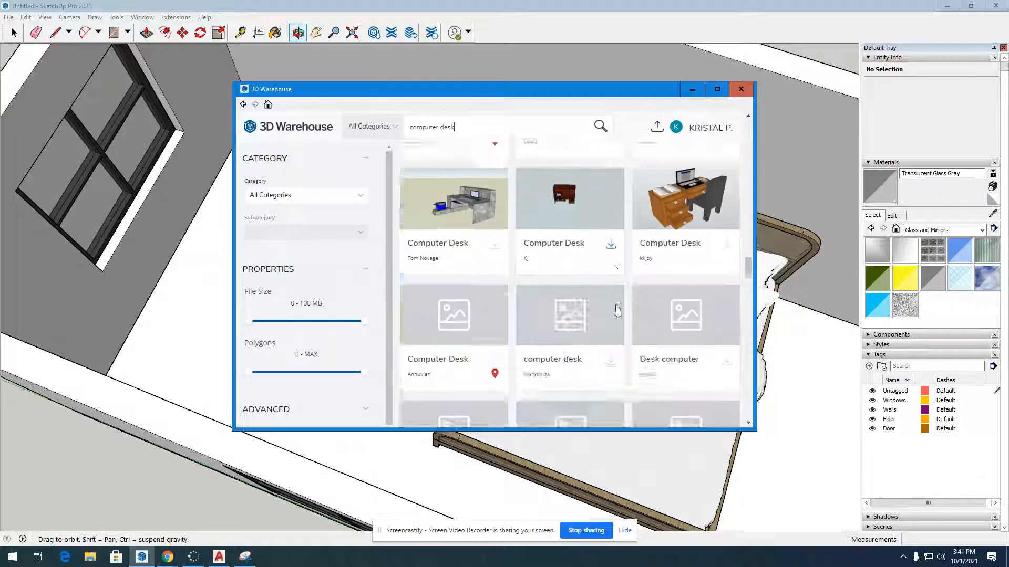
{"action": "scroll", "coordinate": [617, 310], "scroll_direction": "down", "scroll_amount": 3}
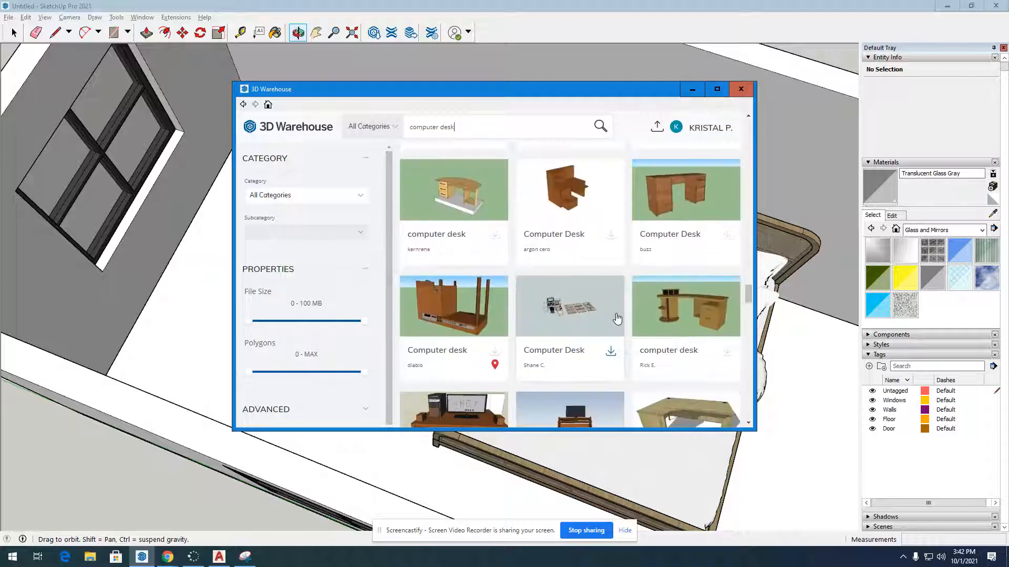
{"action": "scroll", "coordinate": [616, 321], "scroll_direction": "up", "scroll_amount": 4}
{"action": "scroll", "coordinate": [616, 320], "scroll_direction": "down", "scroll_amount": 5}
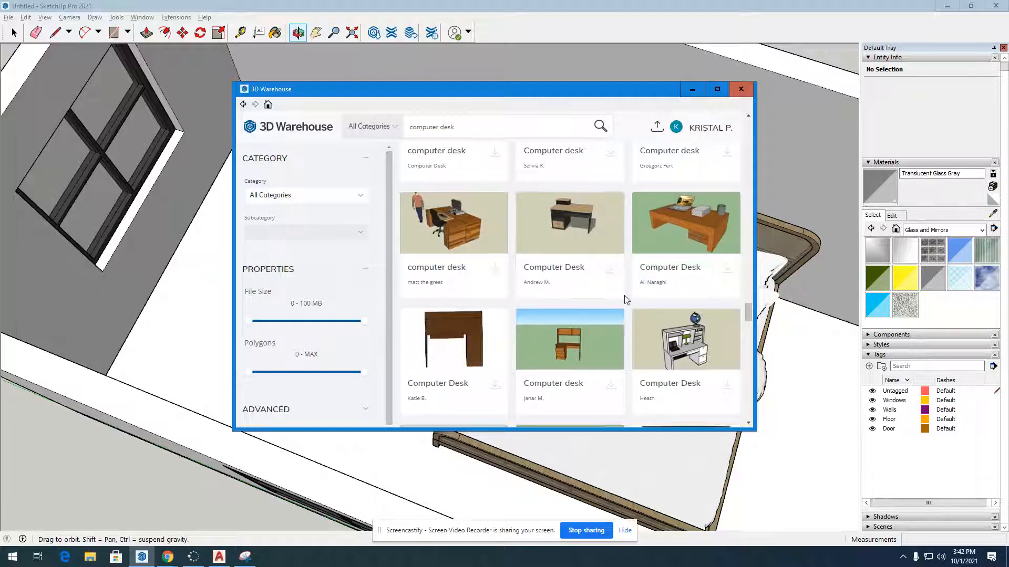
{"action": "scroll", "coordinate": [620, 299], "scroll_direction": "down", "scroll_amount": 6}
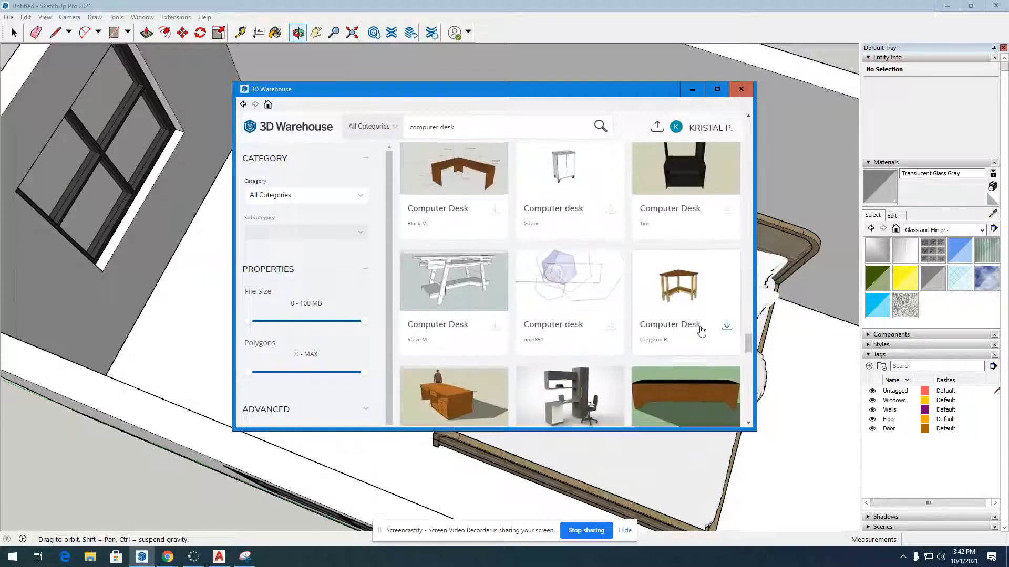
{"action": "scroll", "coordinate": [712, 330], "scroll_direction": "up", "scroll_amount": 2}
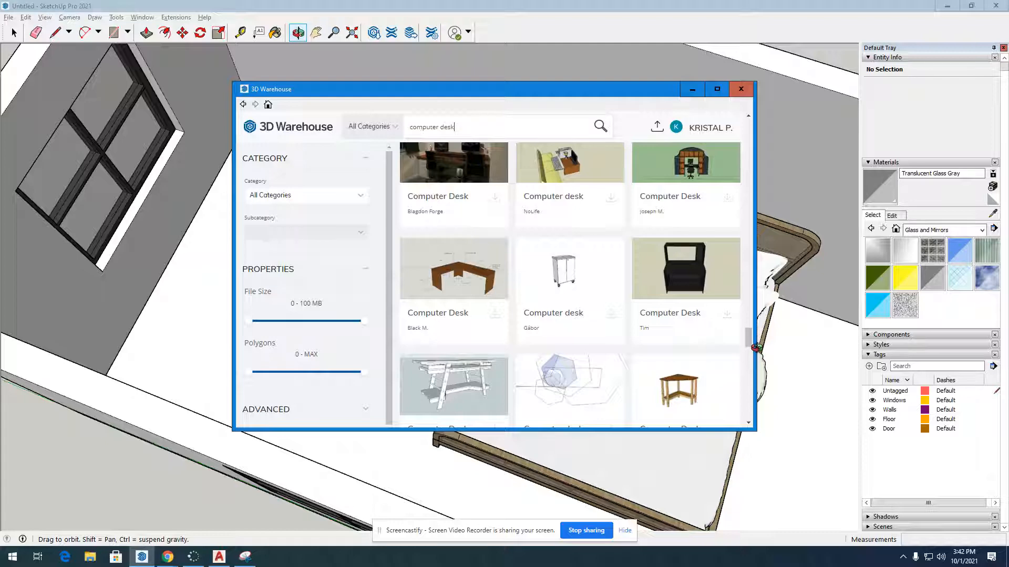
{"action": "scroll", "coordinate": [570, 284], "scroll_direction": "up", "scroll_amount": 10}
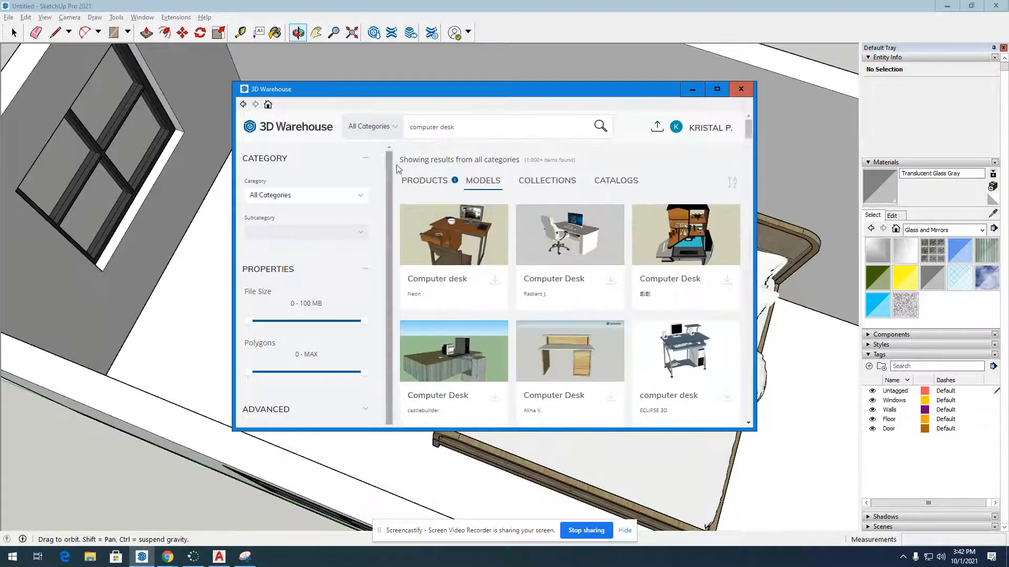
- Show the product results for "computer desk" and request the download of the Wayfair Broadview desk
{"action": "left_click", "coordinate": [425, 180]}
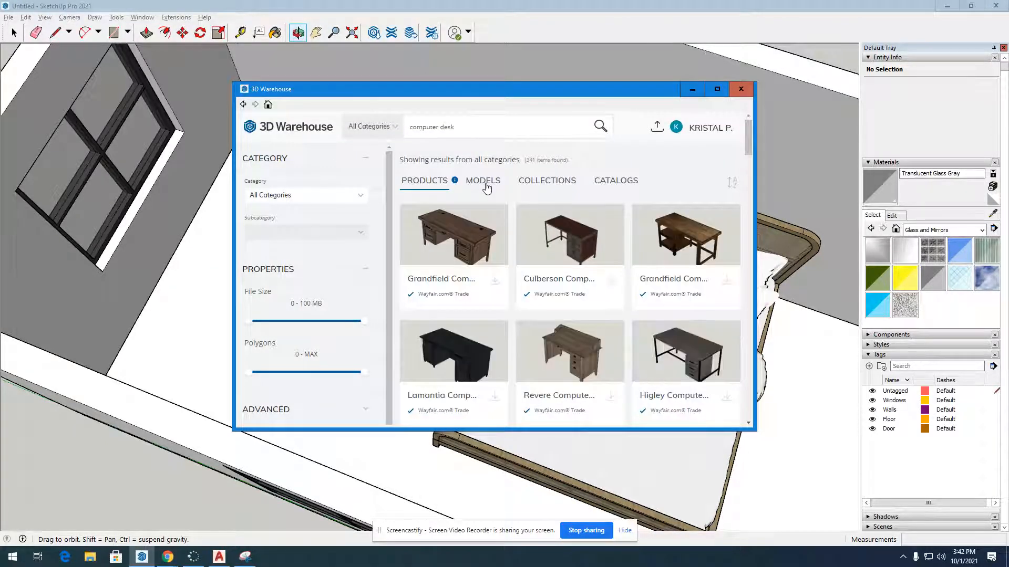
{"action": "scroll", "coordinate": [549, 291], "scroll_direction": "down", "scroll_amount": 5}
{"action": "scroll", "coordinate": [549, 289], "scroll_direction": "up", "scroll_amount": 1}
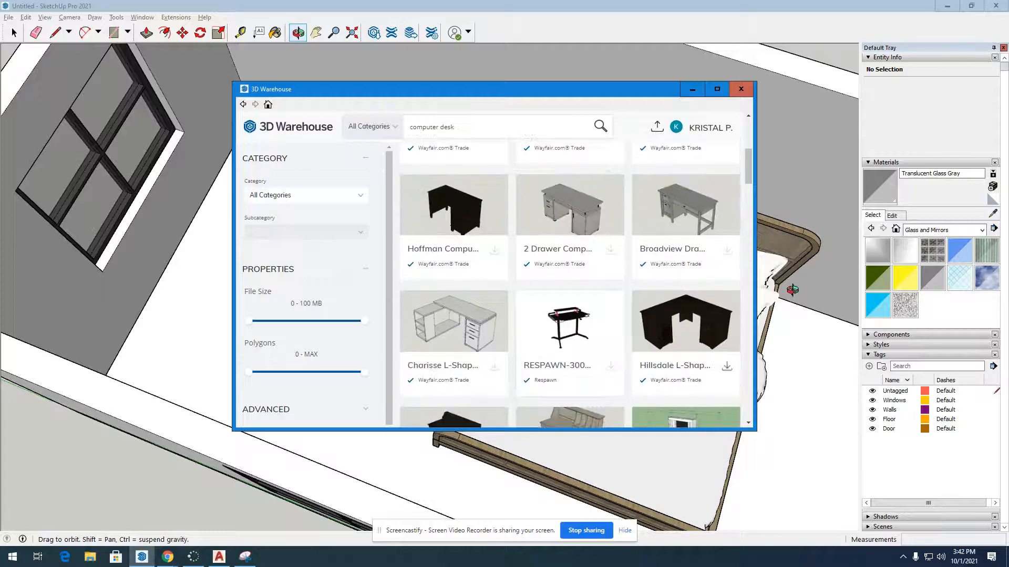
{"action": "left_click", "coordinate": [730, 255]}
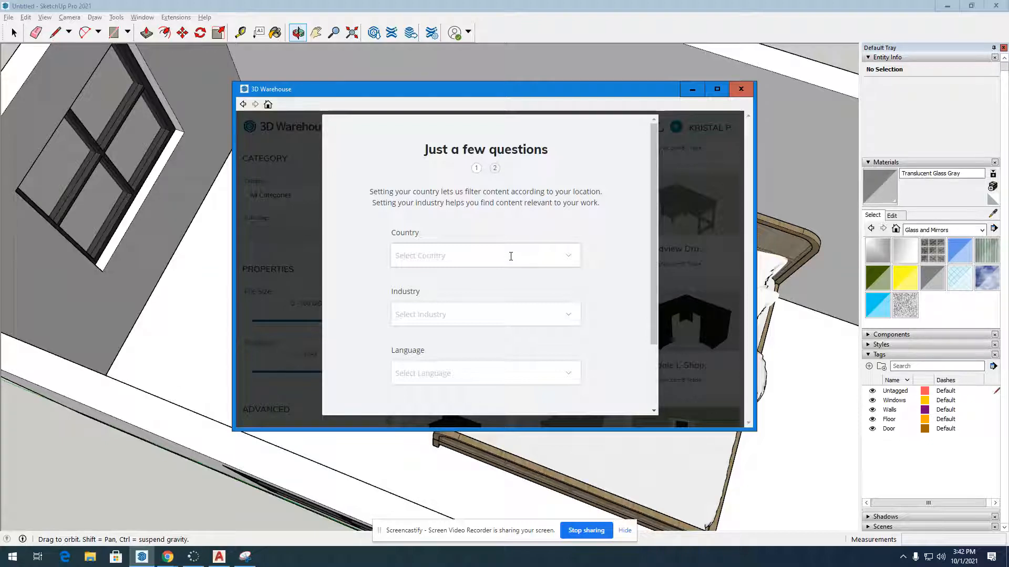
- Set the profile questionnaire's country to United States and its industry to Architecture
{"action": "scroll", "coordinate": [509, 254], "scroll_direction": "down", "scroll_amount": 2}
{"action": "scroll", "coordinate": [473, 261], "scroll_direction": "up", "scroll_amount": 2}
{"action": "left_click", "coordinate": [441, 261]}
{"action": "scroll", "coordinate": [496, 289], "scroll_direction": "down", "scroll_amount": 8}
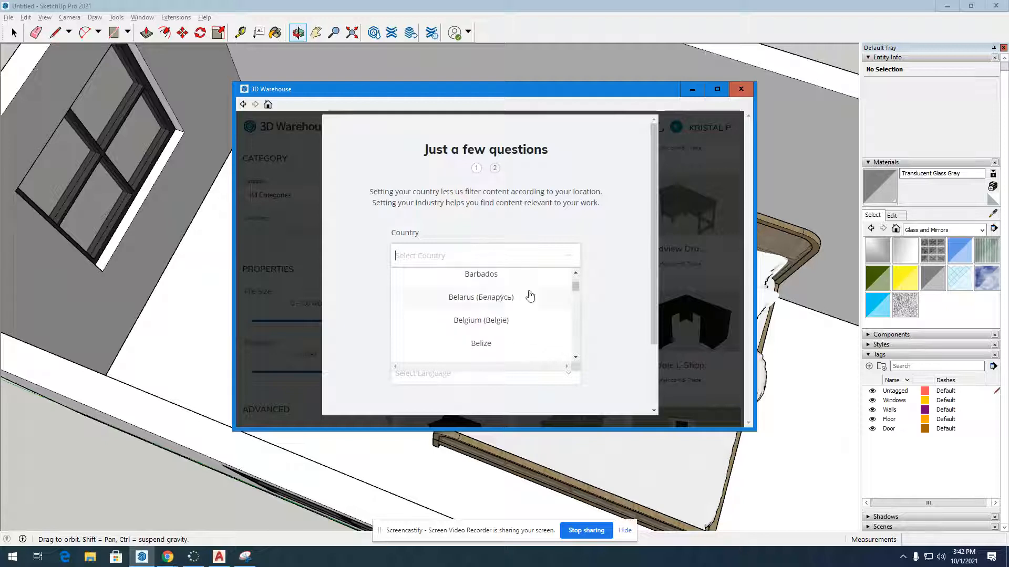
{"action": "left_click_drag", "start_coordinate": [576, 289], "coordinate": [575, 345]}
{"action": "left_click", "coordinate": [473, 334]}
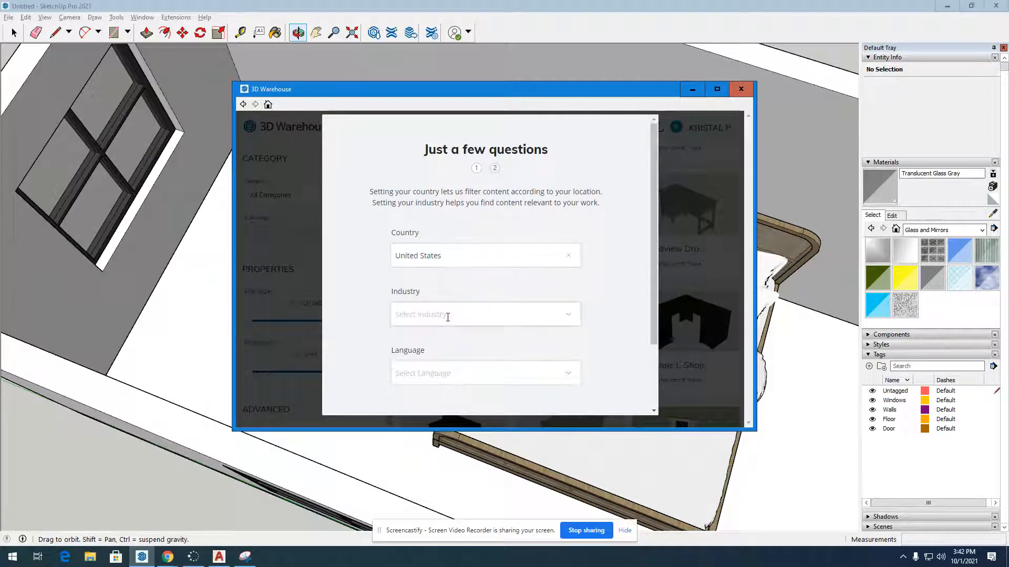
{"action": "left_click", "coordinate": [446, 316]}
{"action": "left_click", "coordinate": [528, 344]}
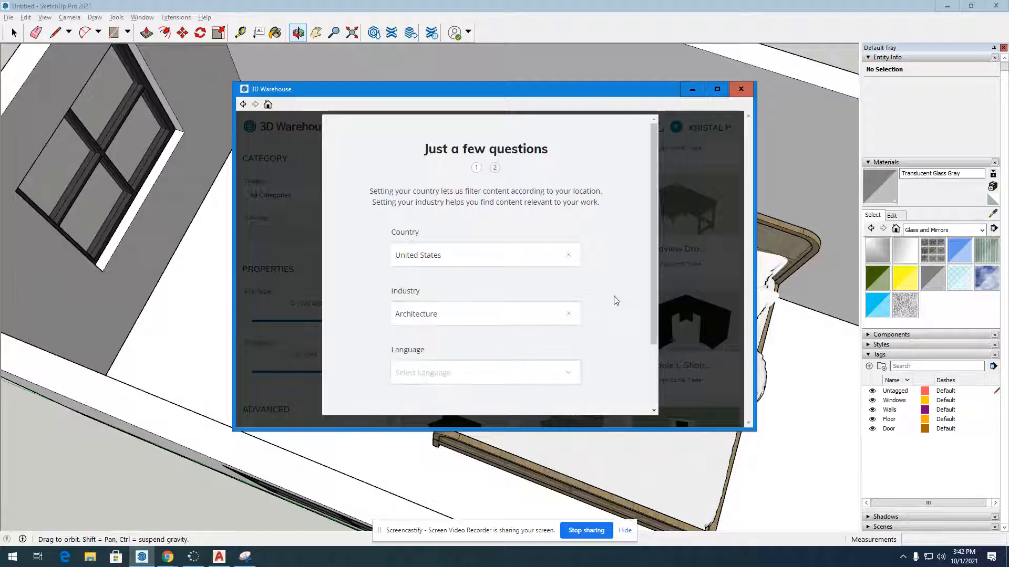
- Set the questionnaire's language to English and continue to its second page of interests
{"action": "scroll", "coordinate": [609, 297], "scroll_direction": "down", "scroll_amount": 2}
{"action": "left_click", "coordinate": [574, 292]}
{"action": "scroll", "coordinate": [552, 336], "scroll_direction": "down", "scroll_amount": 2}
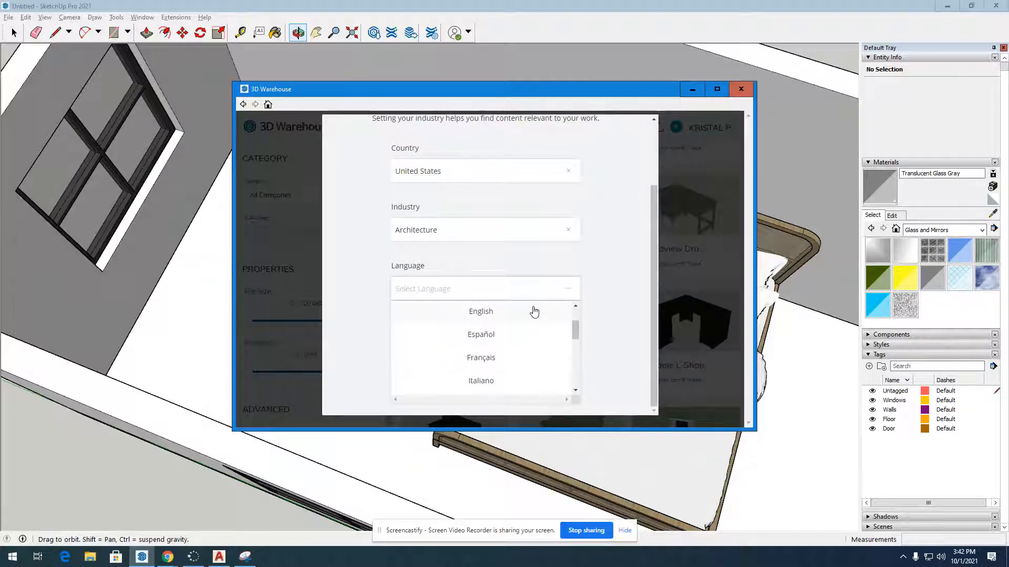
{"action": "left_click", "coordinate": [534, 311]}
{"action": "left_click", "coordinate": [502, 366]}
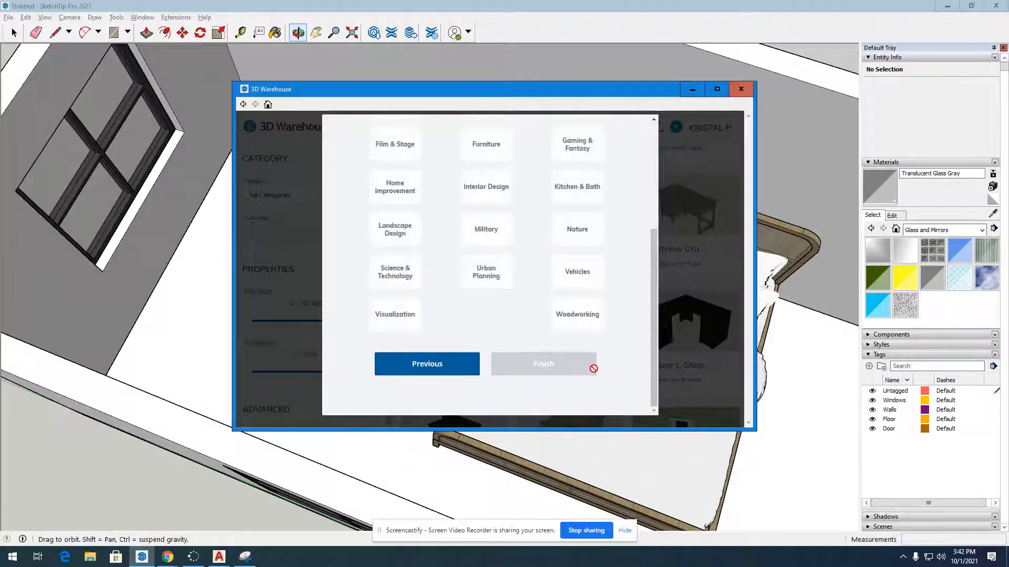
- Select Architecture, Furniture and Construction as the profile interests and finish the questionnaire
{"action": "scroll", "coordinate": [591, 366], "scroll_direction": "up", "scroll_amount": 3}
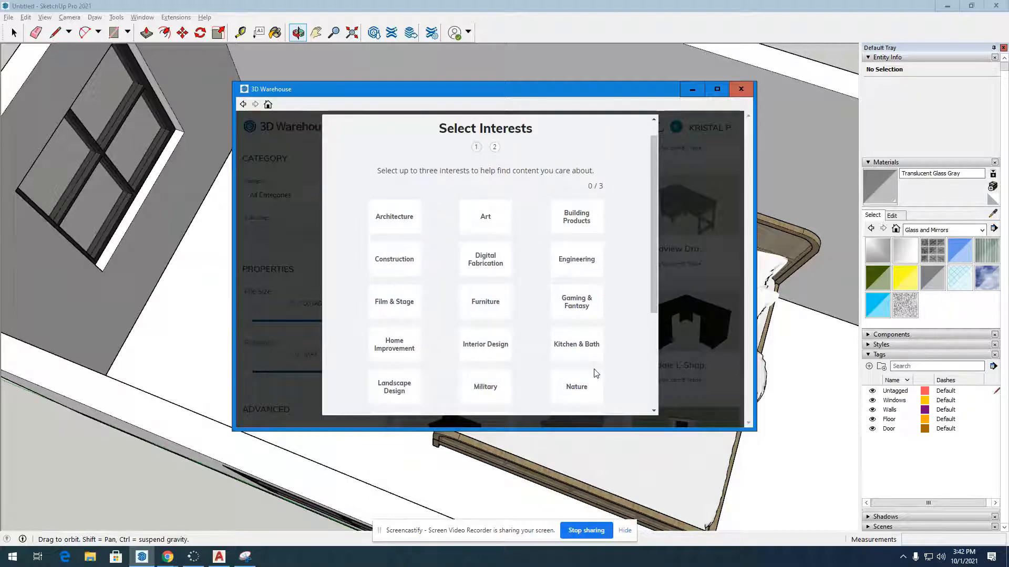
{"action": "left_click", "coordinate": [394, 216]}
{"action": "left_click", "coordinate": [470, 304]}
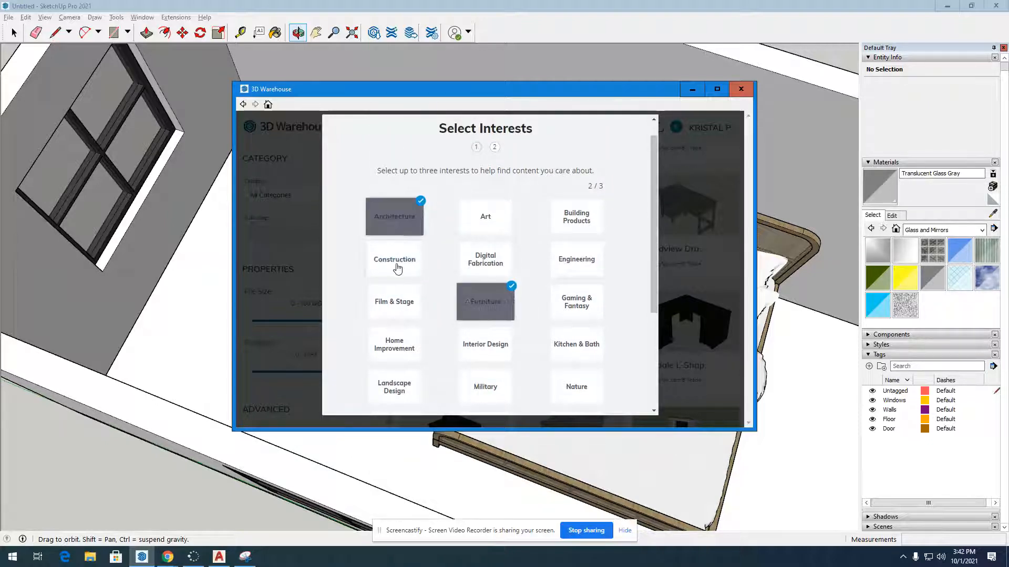
{"action": "left_click", "coordinate": [398, 263]}
{"action": "scroll", "coordinate": [550, 290], "scroll_direction": "down", "scroll_amount": 1}
{"action": "scroll", "coordinate": [550, 290], "scroll_direction": "down", "scroll_amount": 3}
{"action": "left_click", "coordinate": [563, 363]}
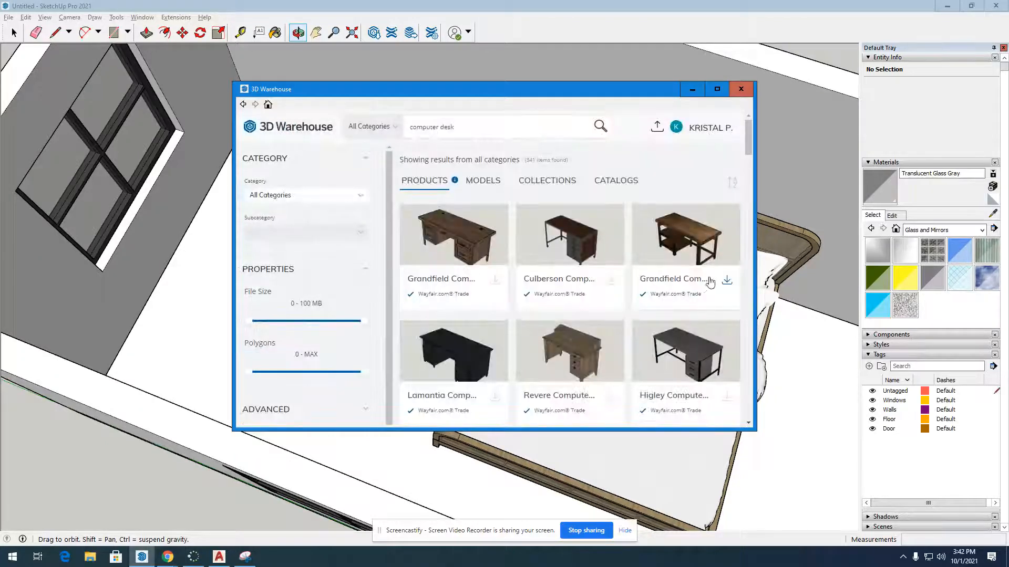
- Download the Wayfair Broadview computer desk directly into the model and place it on the floor between the bed and the windowed wall
{"action": "scroll", "coordinate": [707, 308], "scroll_direction": "down", "scroll_amount": 4}
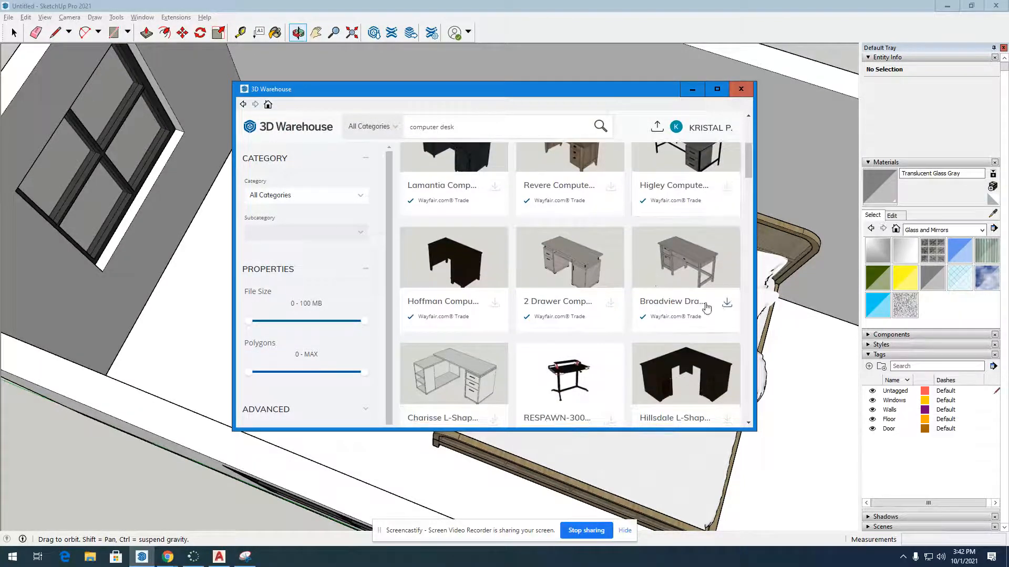
{"action": "left_click", "coordinate": [725, 304]}
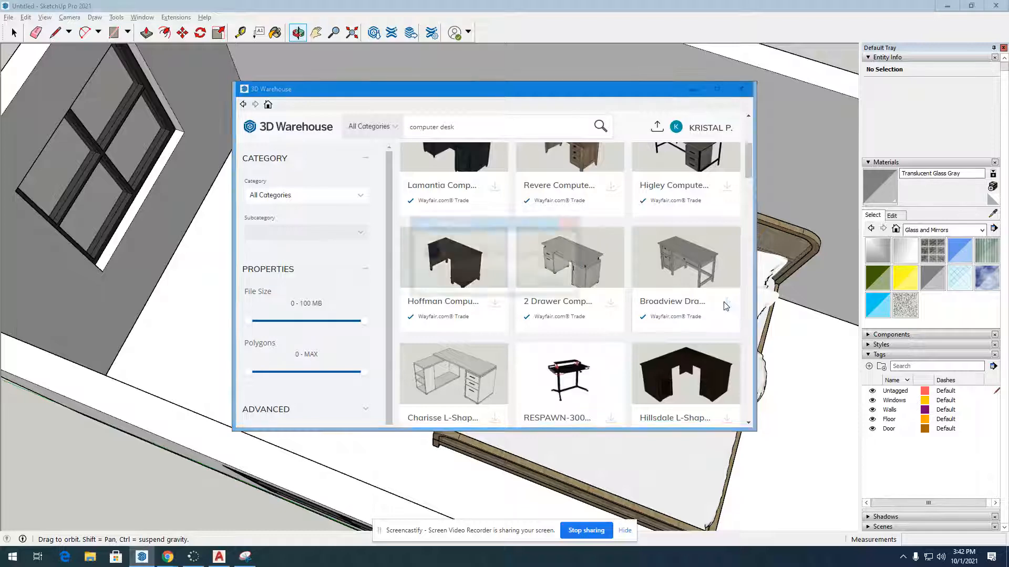
{"action": "left_click", "coordinate": [461, 284]}
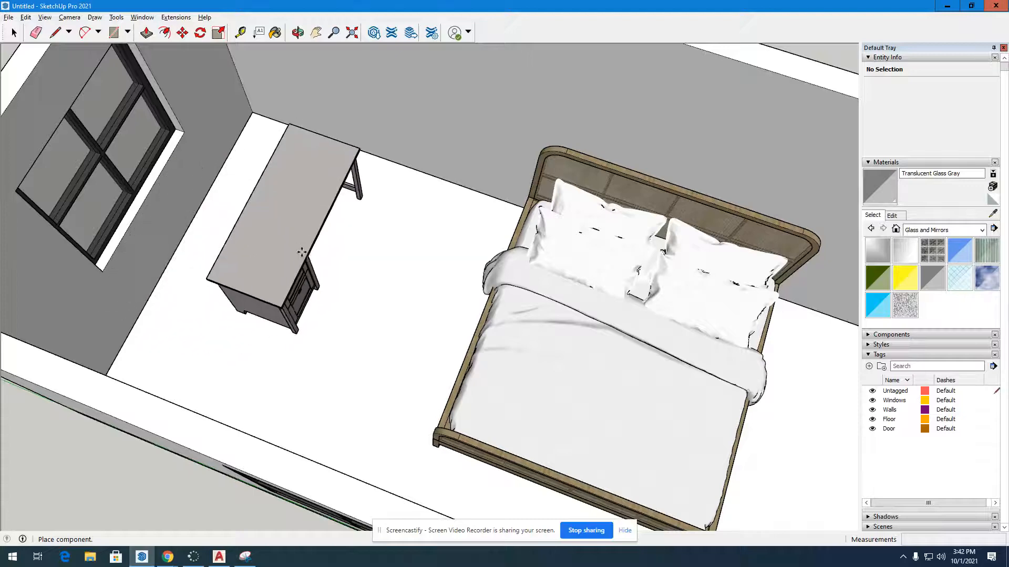
{"action": "left_click", "coordinate": [302, 253]}
- Rotate the desk 270° in the floor plane about a point on the floor beside it
{"action": "scroll", "coordinate": [383, 286], "scroll_direction": "down", "scroll_amount": 5}
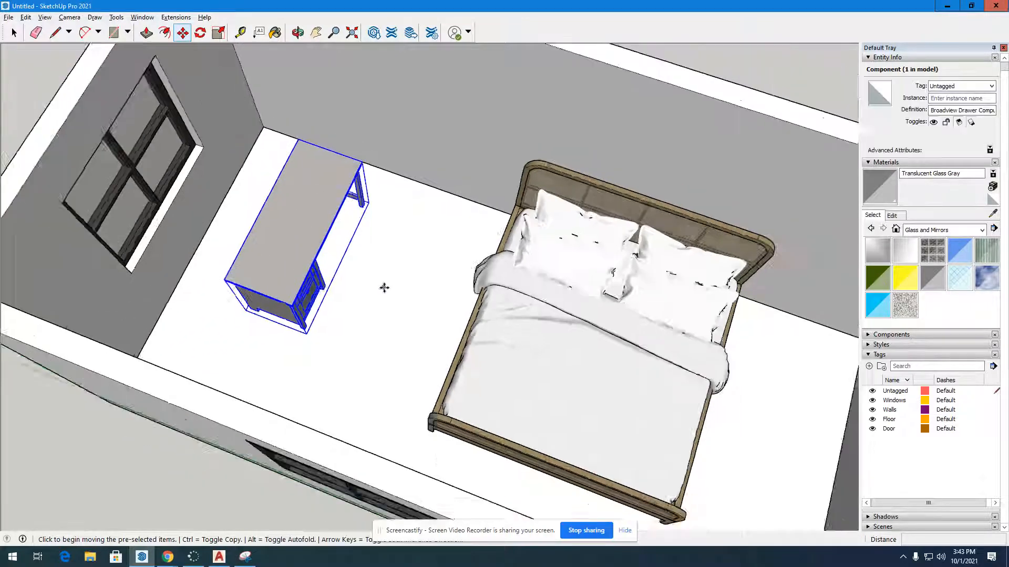
{"action": "scroll", "coordinate": [315, 252], "scroll_direction": "up", "scroll_amount": 5}
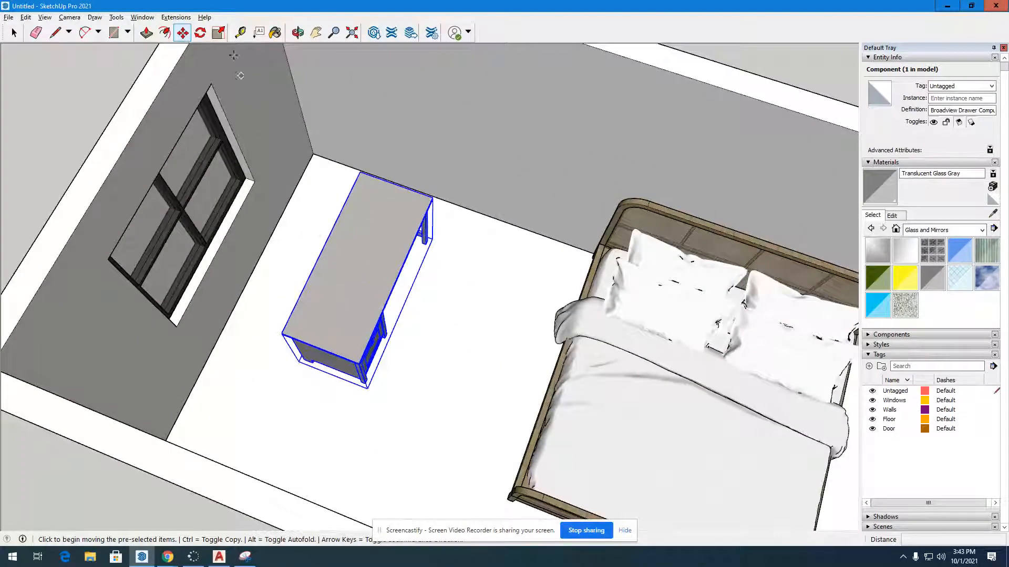
{"action": "left_click", "coordinate": [200, 32]}
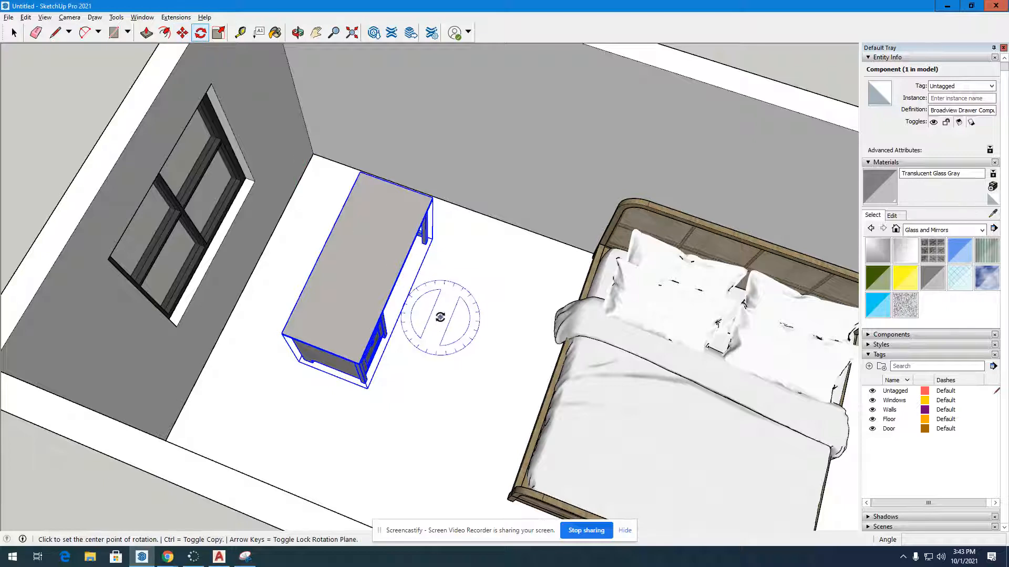
{"action": "left_click", "coordinate": [440, 317]}
{"action": "left_click", "coordinate": [446, 300]}
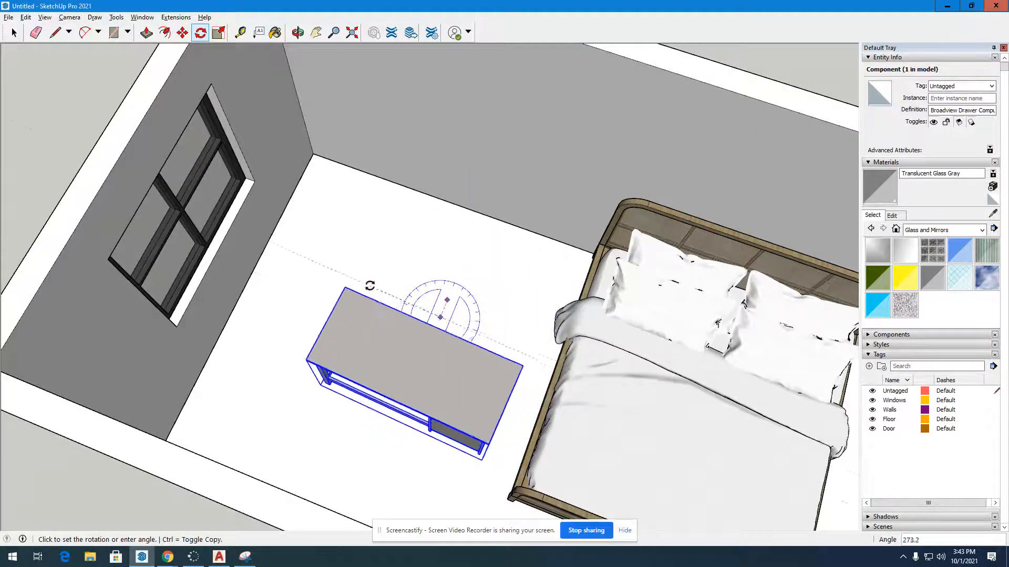
{"action": "left_click", "coordinate": [362, 289]}
- Move the desk across the floor into the corner between the two windowed walls
{"action": "key", "text": "o"}
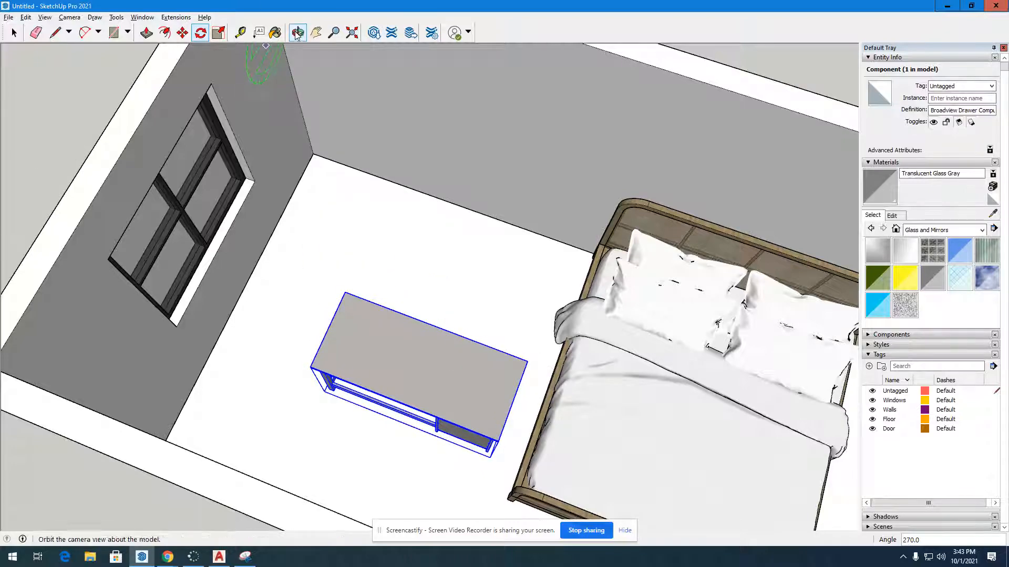
{"action": "left_click_drag", "start_coordinate": [483, 399], "coordinate": [315, 229]}
{"action": "scroll", "coordinate": [343, 300], "scroll_direction": "down", "scroll_amount": 3}
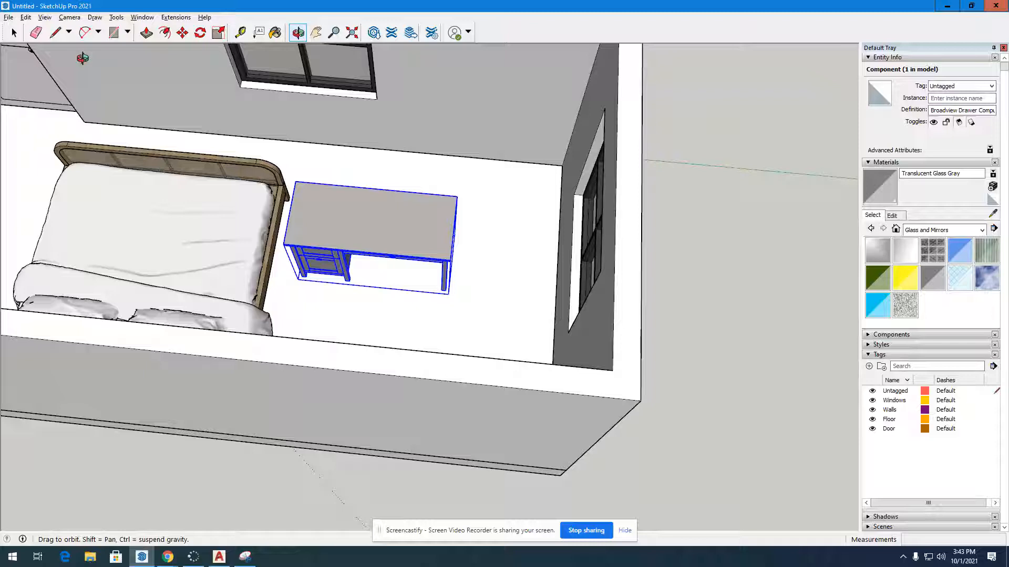
{"action": "left_click", "coordinate": [182, 32]}
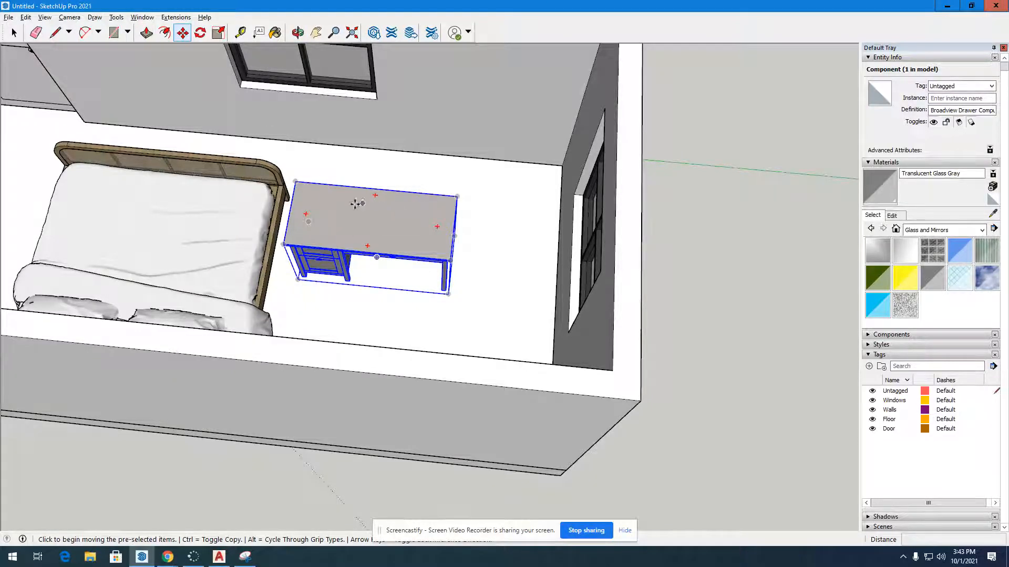
{"action": "left_click", "coordinate": [375, 232]}
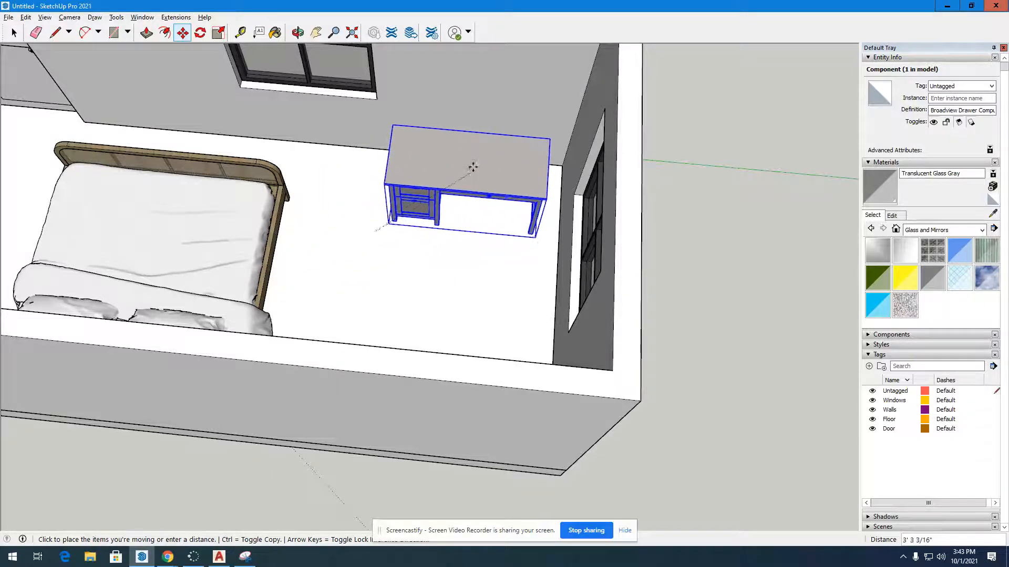
{"action": "left_click", "coordinate": [475, 162]}
{"action": "left_click", "coordinate": [458, 206]}
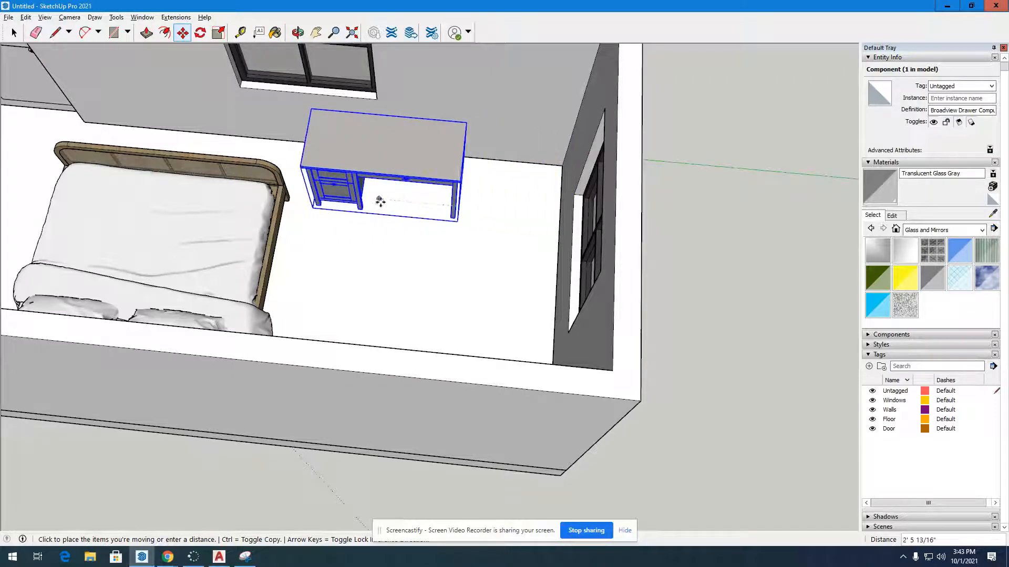
{"action": "left_click", "coordinate": [463, 191]}
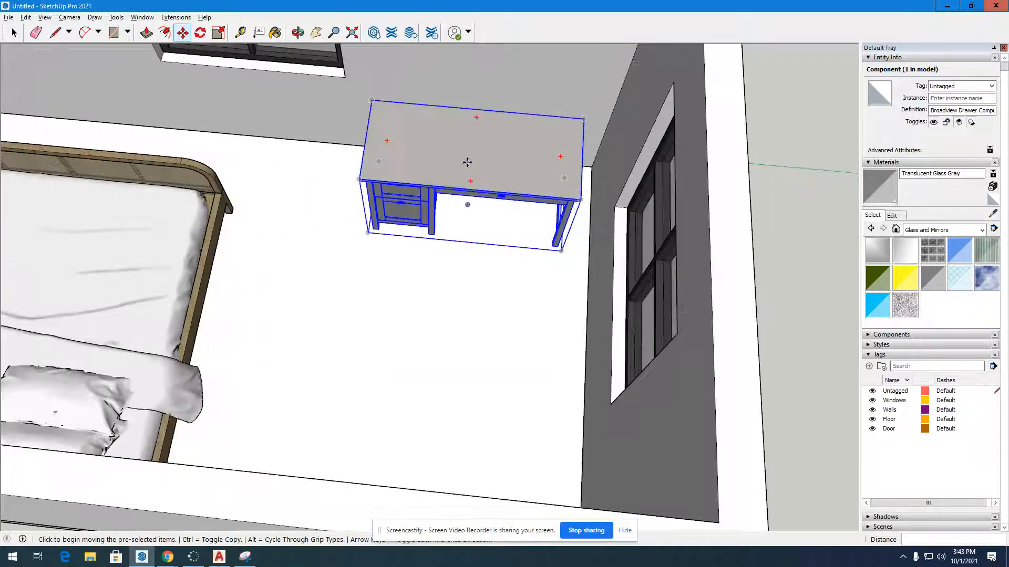
- Nudge the desk about 4 3/8" closer to the wall behind it and shift it sideways about 1/2"
{"action": "scroll", "coordinate": [463, 203], "scroll_direction": "up", "scroll_amount": 3}
{"action": "left_click", "coordinate": [516, 172]}
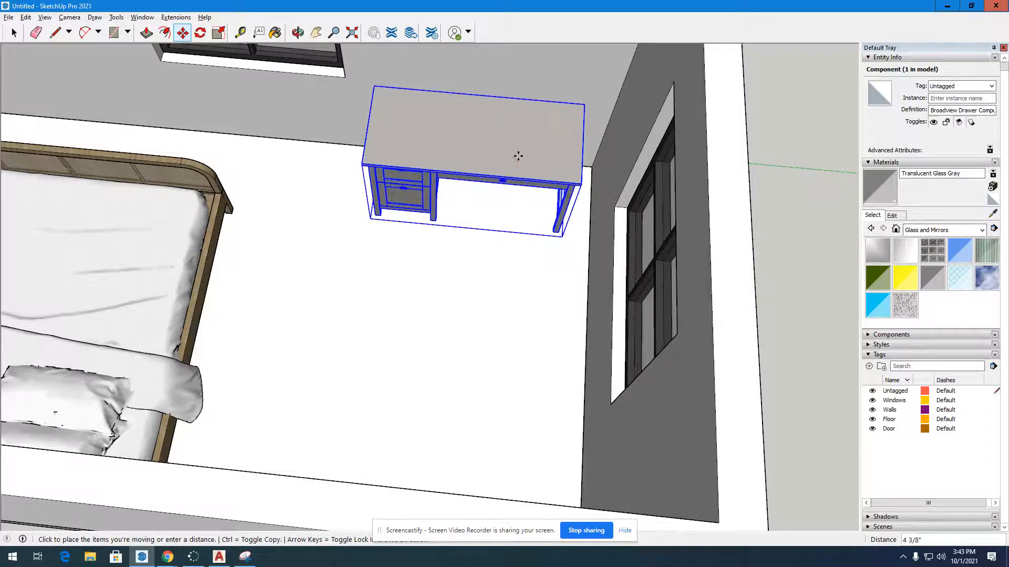
{"action": "left_click", "coordinate": [515, 155]}
{"action": "left_click", "coordinate": [442, 151]}
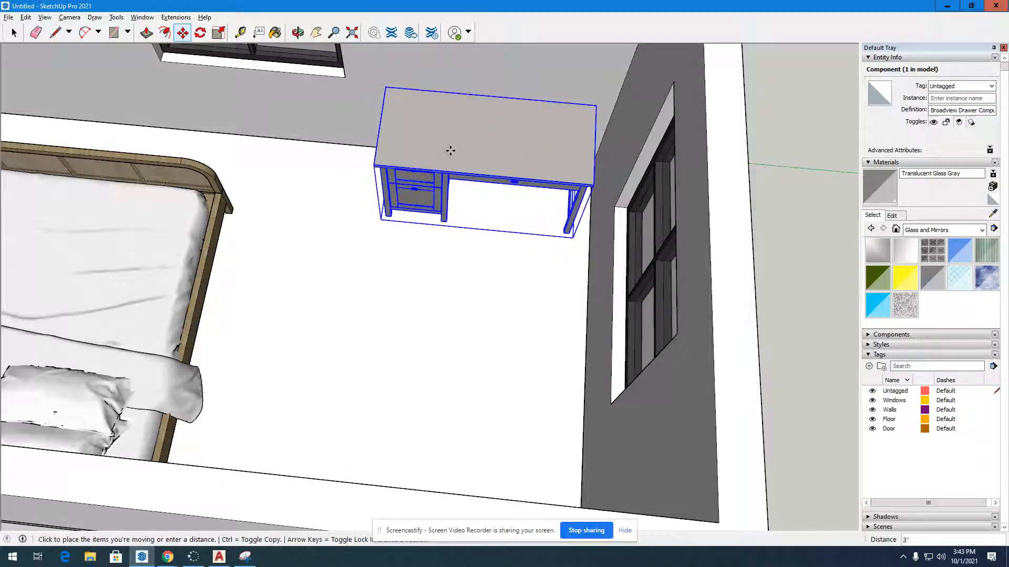
{"action": "left_click", "coordinate": [436, 155]}
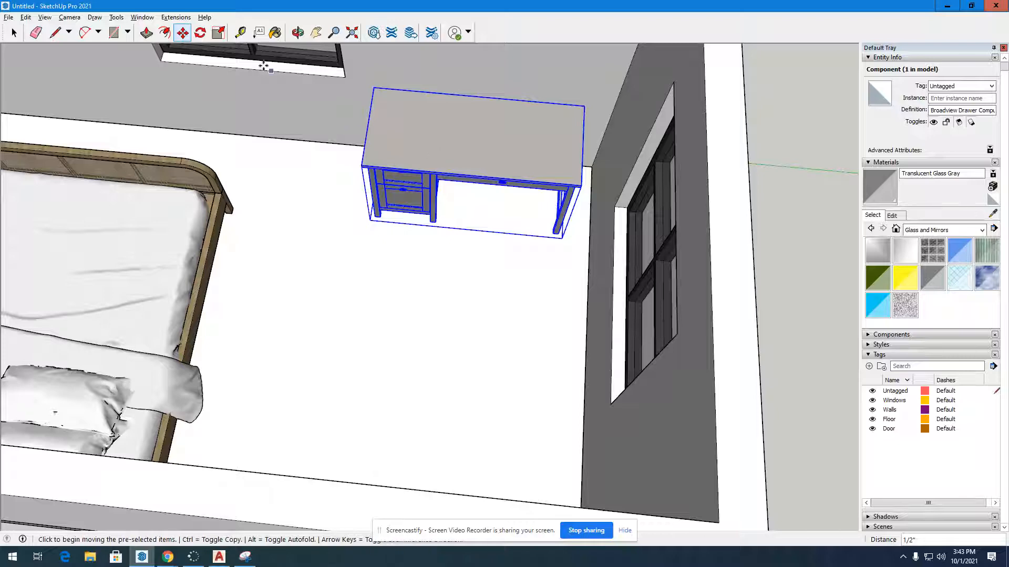
- Move the desk by the lower corner of its back leg about 1 3/8" towards the wall's base edge
{"action": "left_click", "coordinate": [297, 32]}
{"action": "left_click_drag", "start_coordinate": [378, 215], "coordinate": [609, 210]}
{"action": "scroll", "coordinate": [241, 428], "scroll_direction": "up", "scroll_amount": 3}
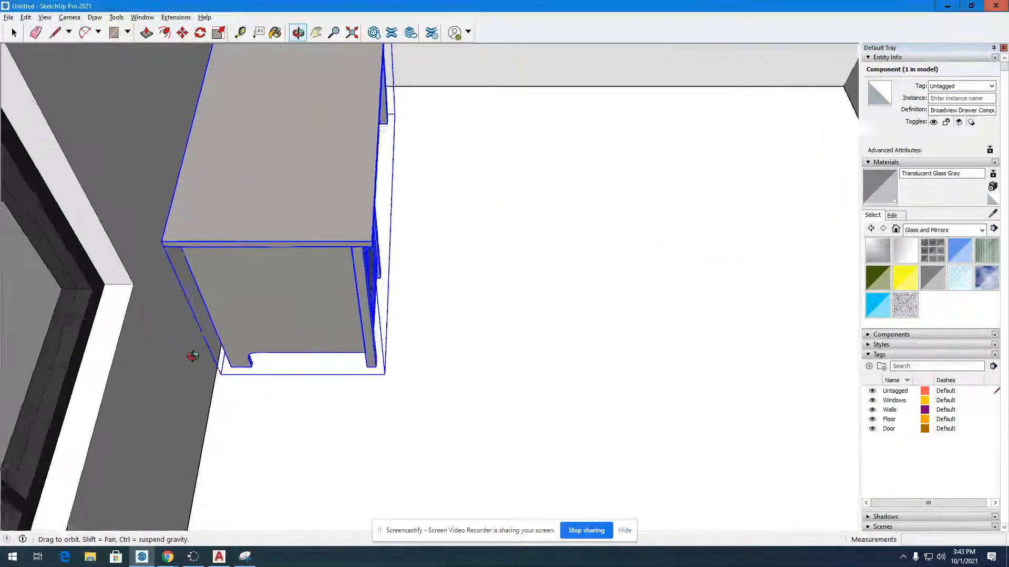
{"action": "scroll", "coordinate": [196, 358], "scroll_direction": "up", "scroll_amount": 4}
{"action": "left_click_drag", "start_coordinate": [198, 361], "coordinate": [251, 192]}
{"action": "left_click", "coordinate": [182, 33]}
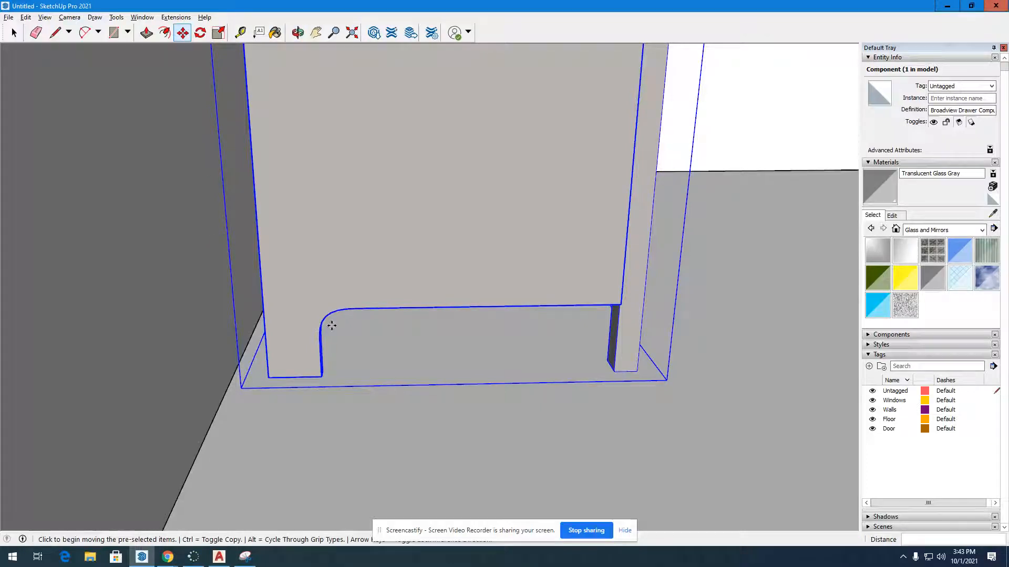
{"action": "left_click", "coordinate": [270, 381]}
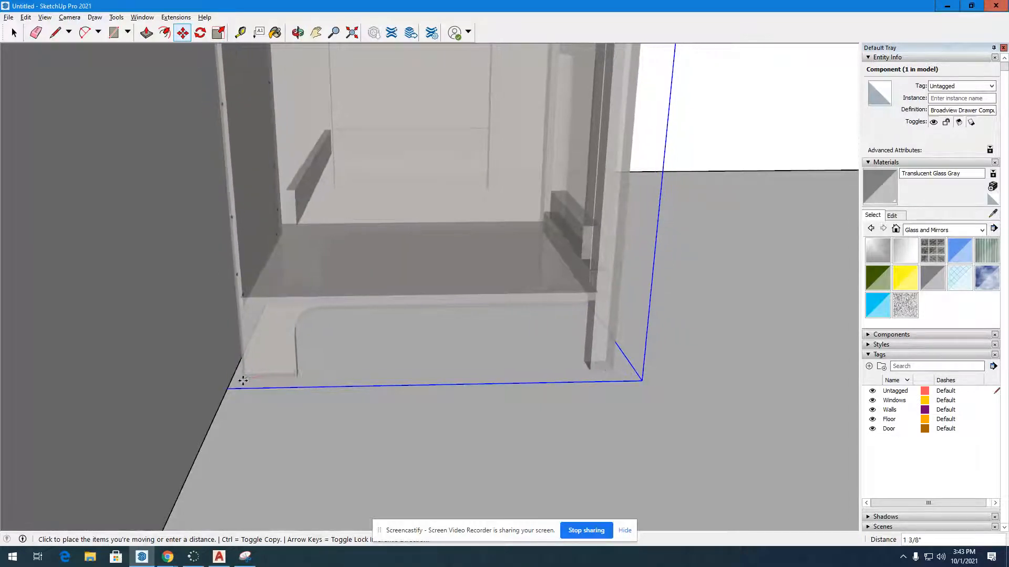
{"action": "left_click", "coordinate": [239, 381]}
- Shift the desk slightly out from the wall so its tabletop's back edge sits flush with the wall
{"action": "left_click", "coordinate": [298, 33]}
{"action": "left_click_drag", "start_coordinate": [704, 318], "coordinate": [441, 292]}
{"action": "scroll", "coordinate": [442, 292], "scroll_direction": "up", "scroll_amount": 2}
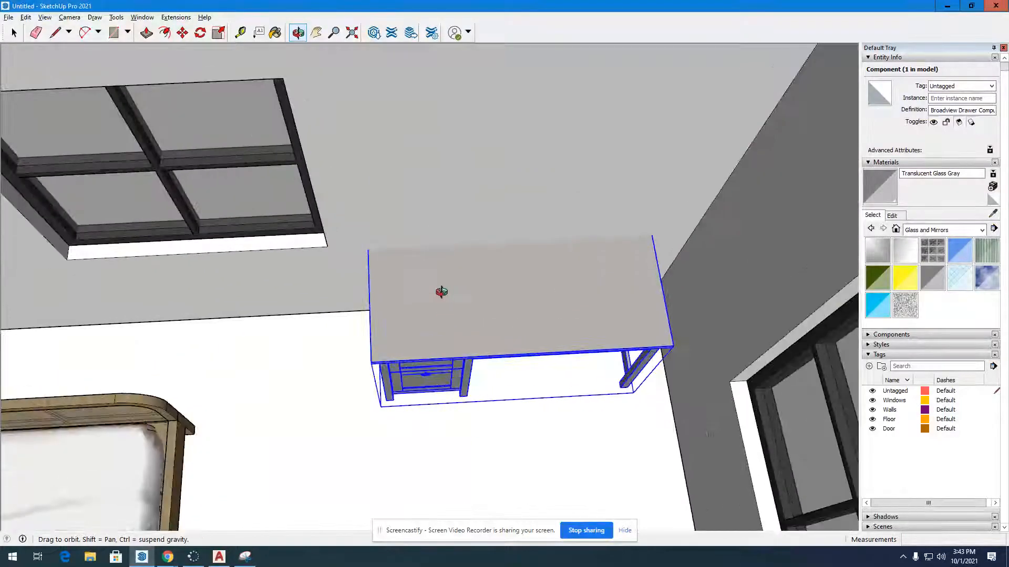
{"action": "scroll", "coordinate": [441, 292], "scroll_direction": "up", "scroll_amount": 2}
{"action": "left_click_drag", "start_coordinate": [196, 363], "coordinate": [466, 416]}
{"action": "scroll", "coordinate": [466, 417], "scroll_direction": "up", "scroll_amount": 4}
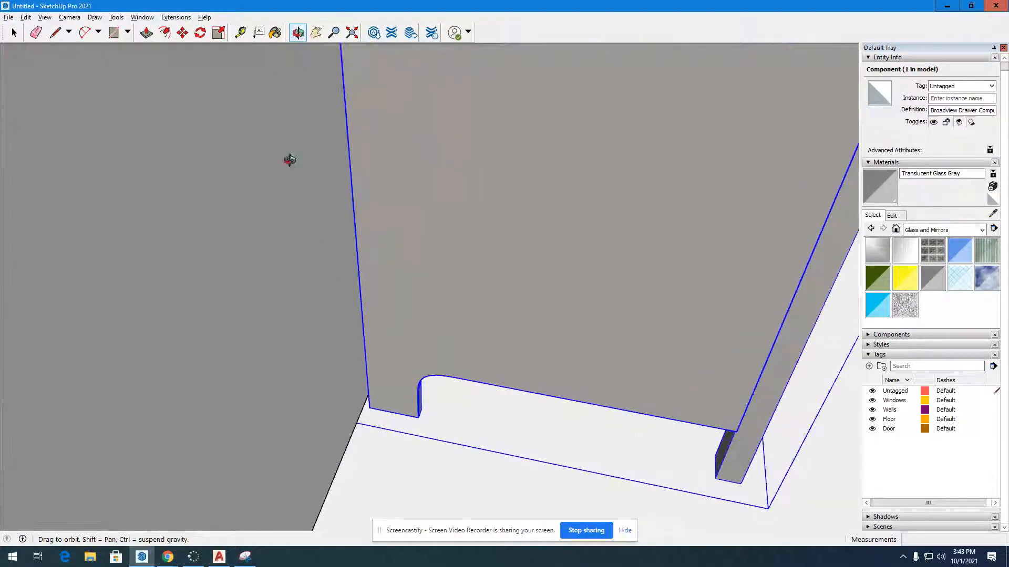
{"action": "left_click", "coordinate": [183, 33]}
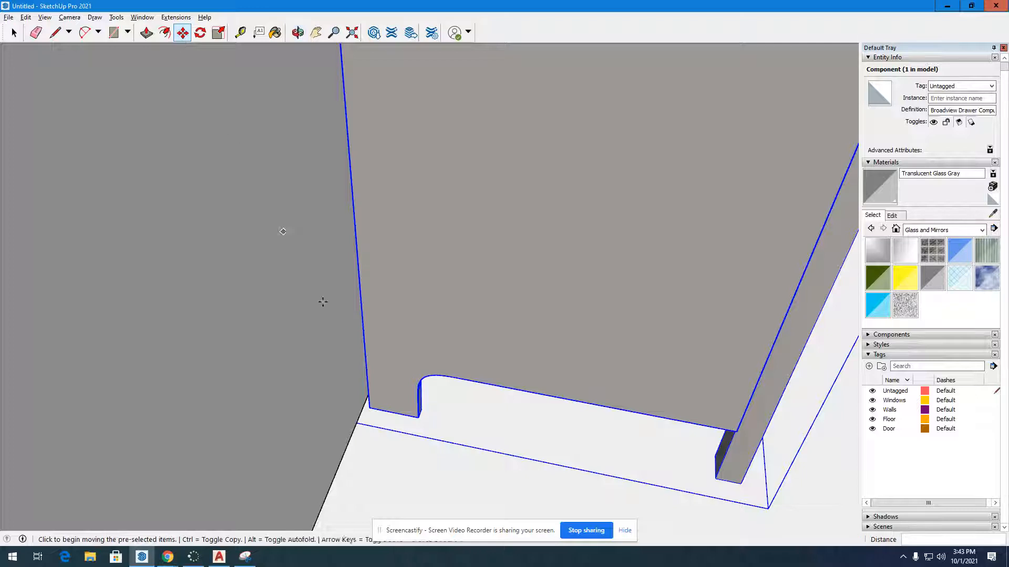
{"action": "left_click", "coordinate": [370, 409]}
{"action": "left_click", "coordinate": [384, 412]}
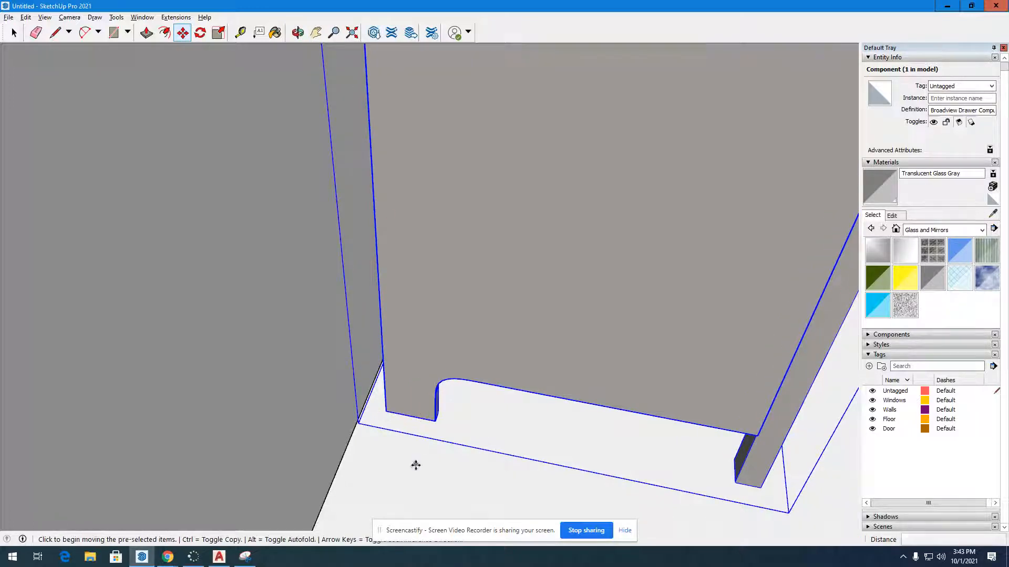
- Search the 3D Warehouse for "dresser"
{"action": "scroll", "coordinate": [416, 466], "scroll_direction": "down", "scroll_amount": 5}
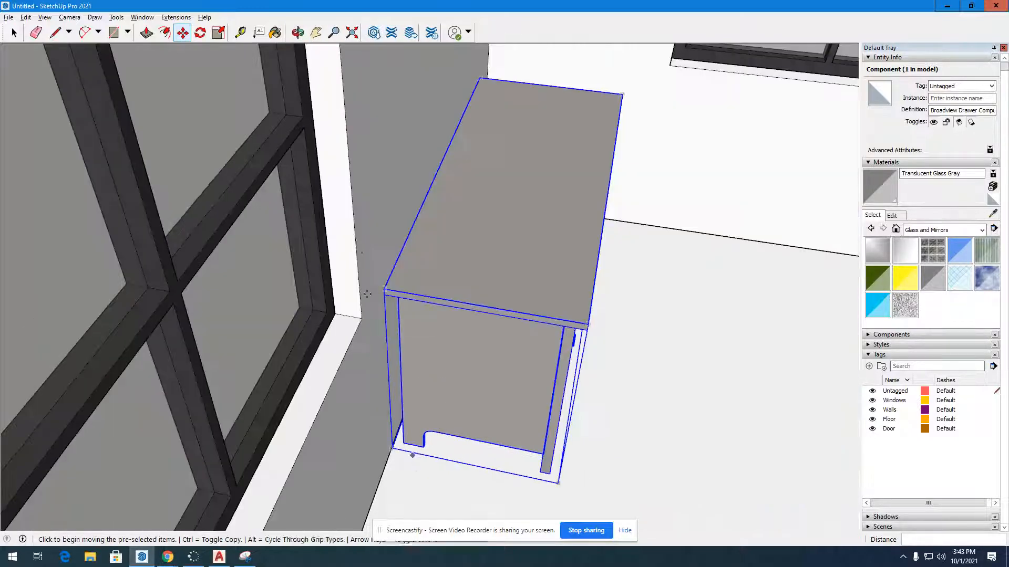
{"action": "left_click", "coordinate": [297, 33]}
{"action": "left_click_drag", "start_coordinate": [680, 277], "coordinate": [560, 281]}
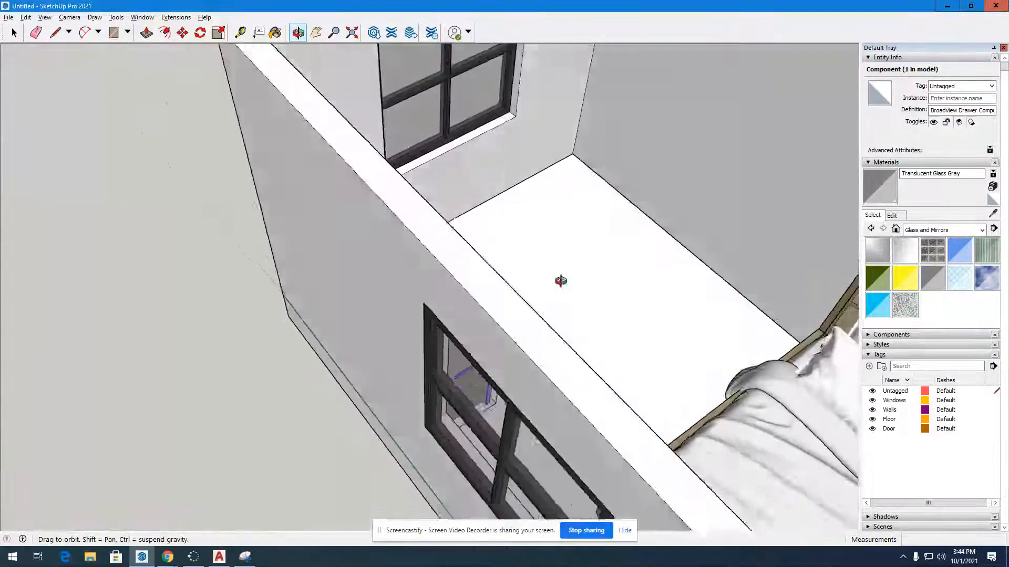
{"action": "scroll", "coordinate": [561, 281], "scroll_direction": "down", "scroll_amount": 5}
{"action": "left_click", "coordinate": [373, 33]}
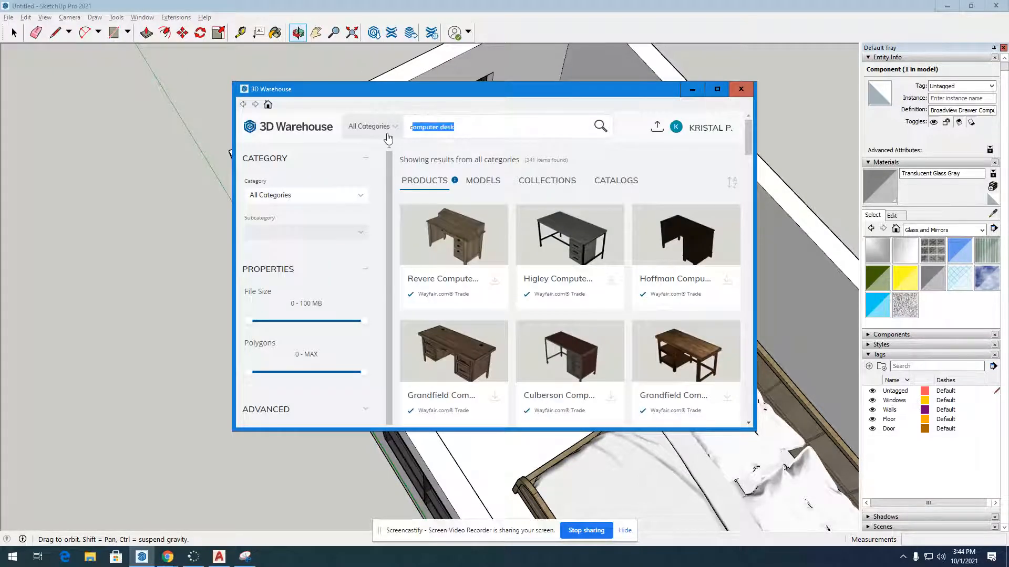
{"action": "type", "text": "dresser"}
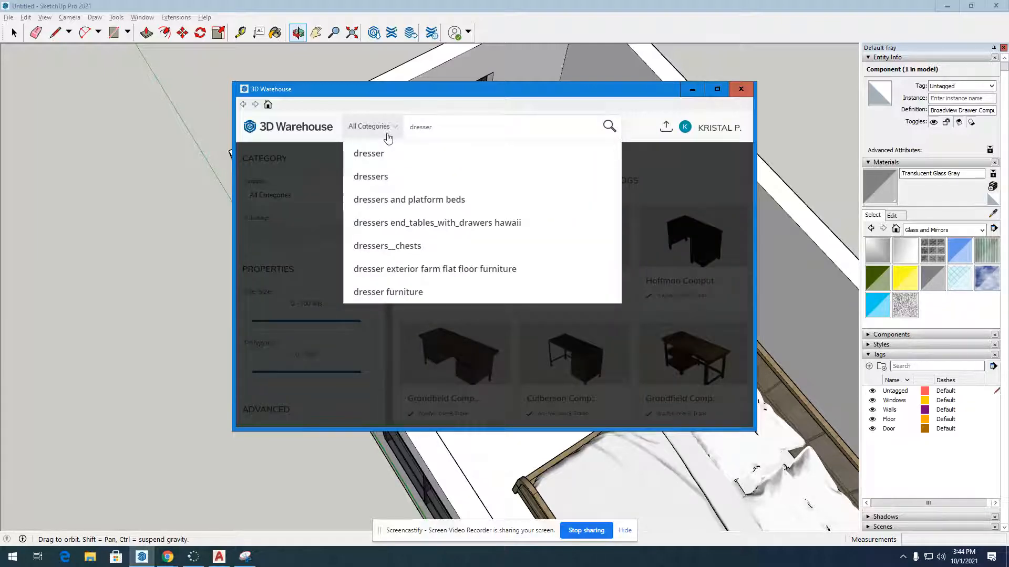
{"action": "key", "text": "Return"}
- Browse the dresser search results for a simple low chest of drawers that suits the room
{"action": "scroll", "coordinate": [515, 285], "scroll_direction": "down", "scroll_amount": 6}
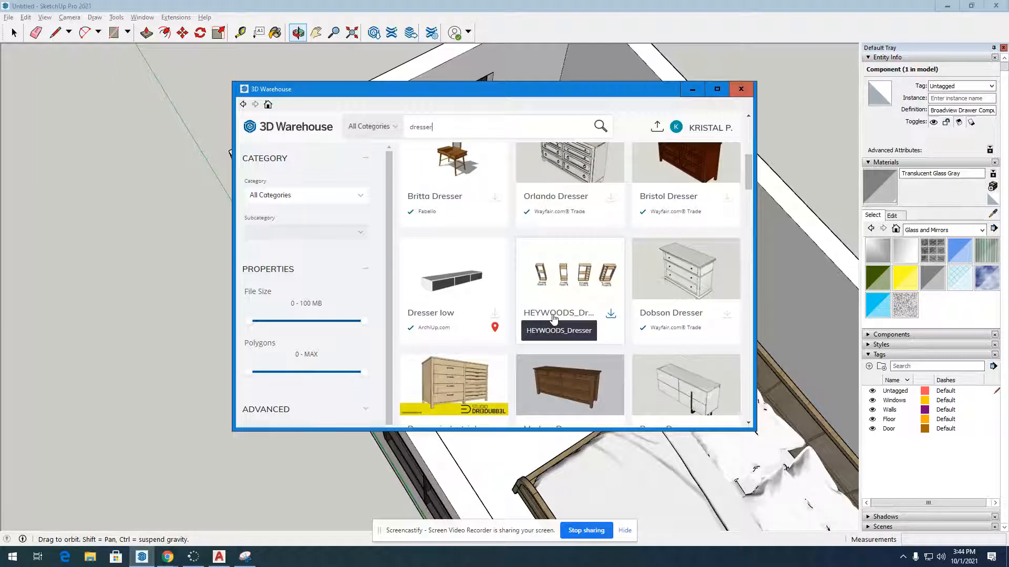
{"action": "scroll", "coordinate": [554, 317], "scroll_direction": "down", "scroll_amount": 4}
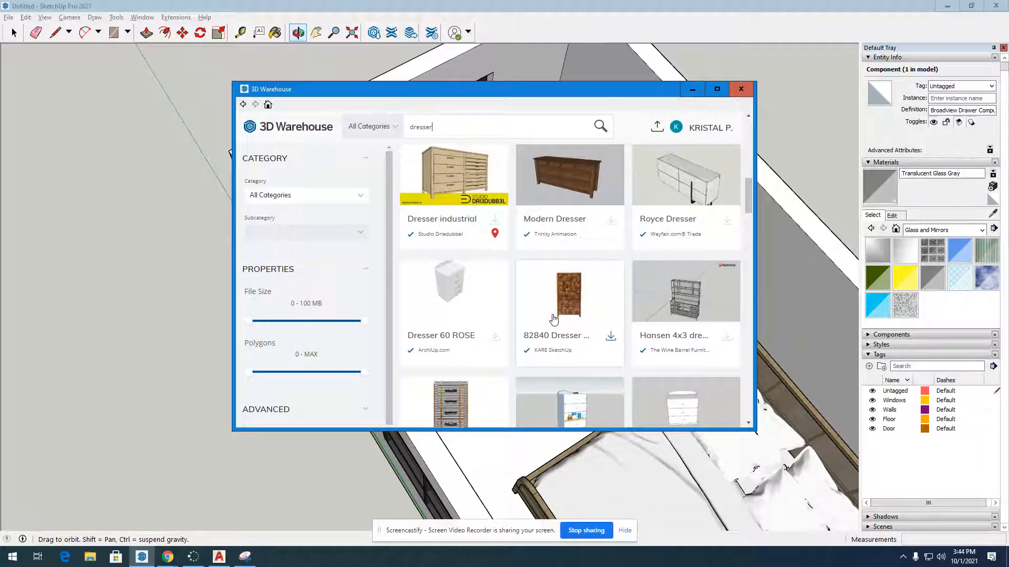
{"action": "scroll", "coordinate": [553, 318], "scroll_direction": "down", "scroll_amount": 6}
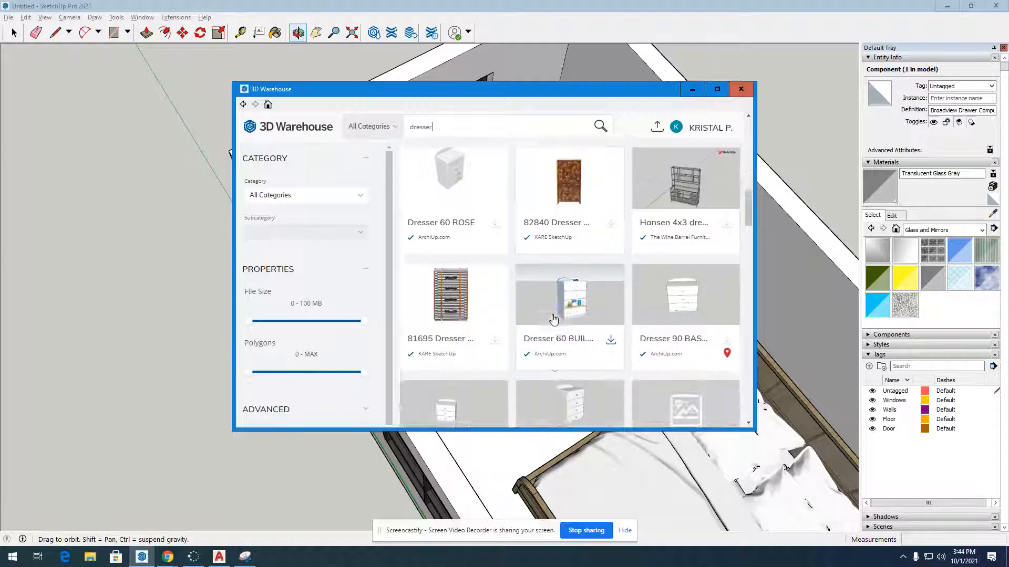
{"action": "scroll", "coordinate": [553, 319], "scroll_direction": "down", "scroll_amount": 4}
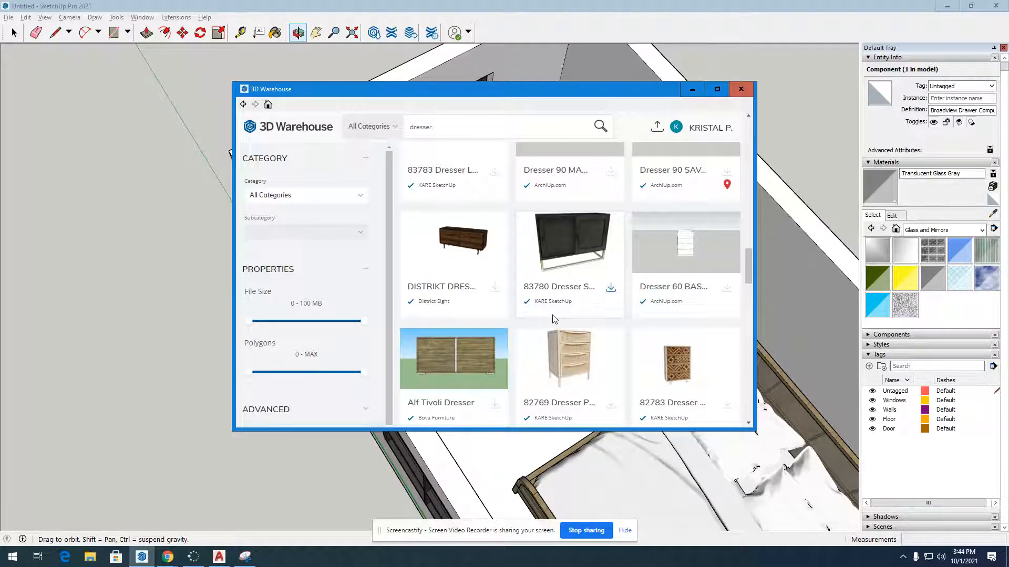
{"action": "scroll", "coordinate": [532, 339], "scroll_direction": "up", "scroll_amount": 4}
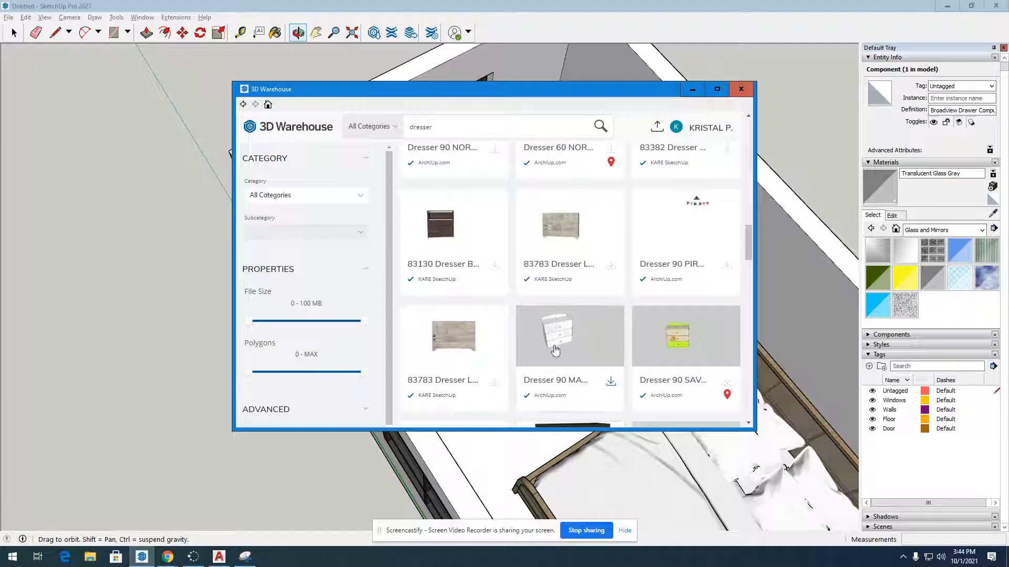
{"action": "scroll", "coordinate": [562, 346], "scroll_direction": "down", "scroll_amount": 5}
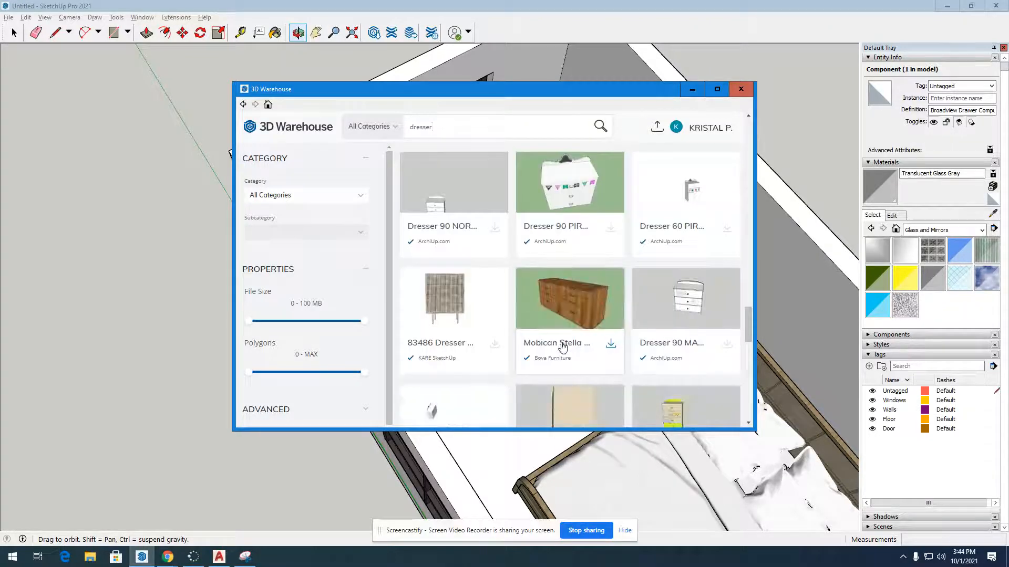
{"action": "scroll", "coordinate": [562, 347], "scroll_direction": "down", "scroll_amount": 6}
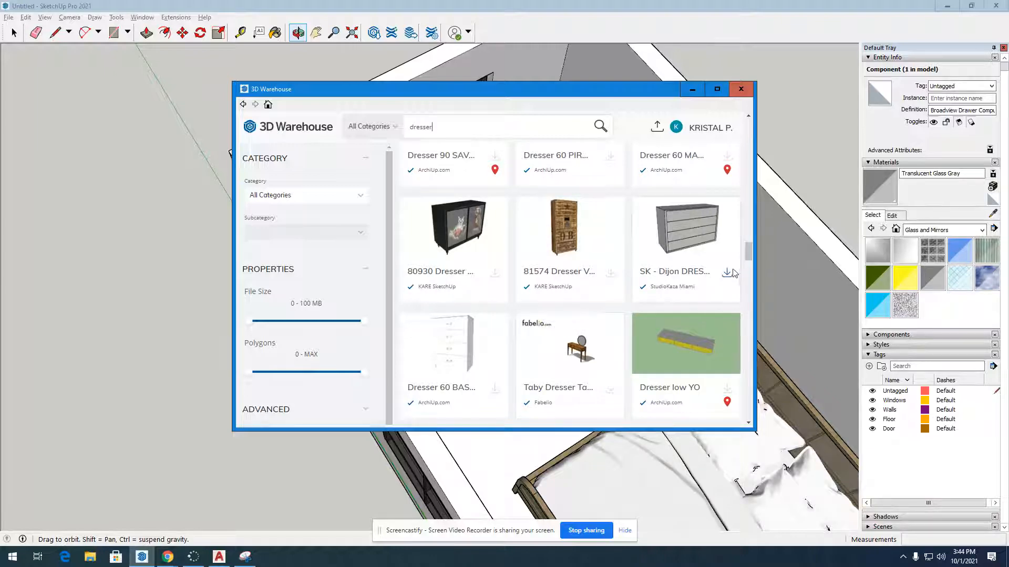
{"action": "scroll", "coordinate": [612, 320], "scroll_direction": "up", "scroll_amount": 5}
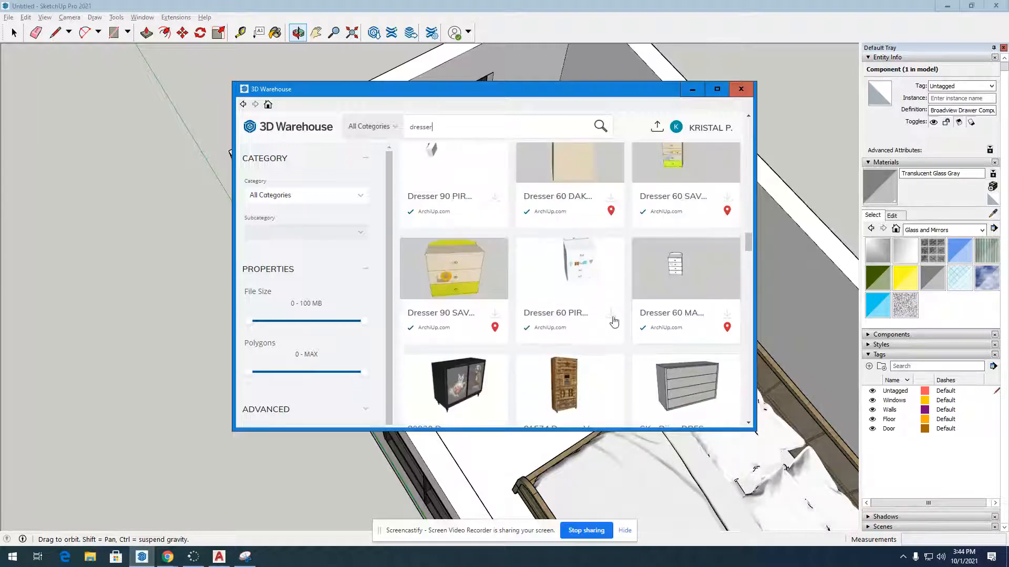
{"action": "scroll", "coordinate": [604, 322], "scroll_direction": "down", "scroll_amount": 5}
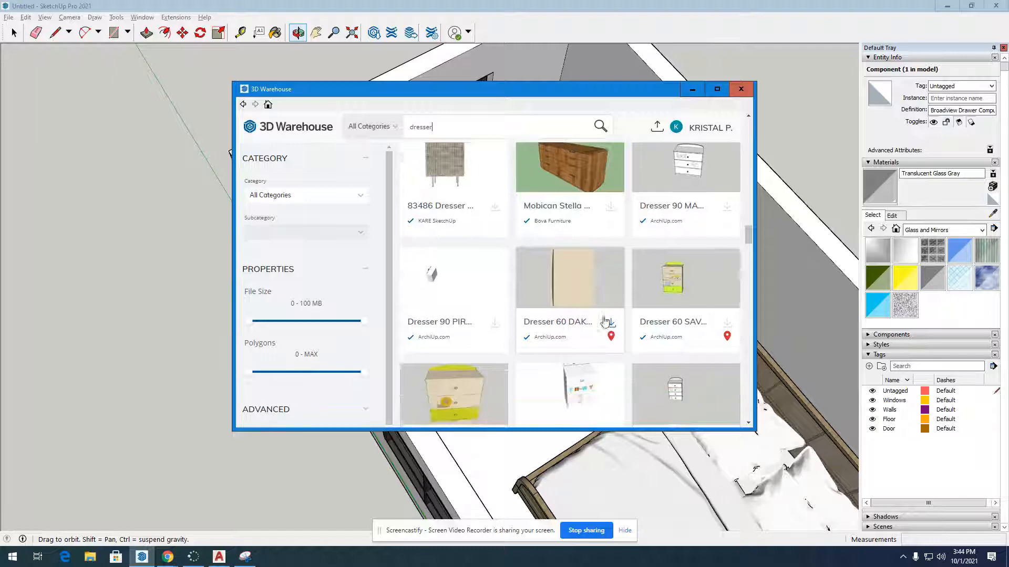
{"action": "scroll", "coordinate": [605, 321], "scroll_direction": "up", "scroll_amount": 5}
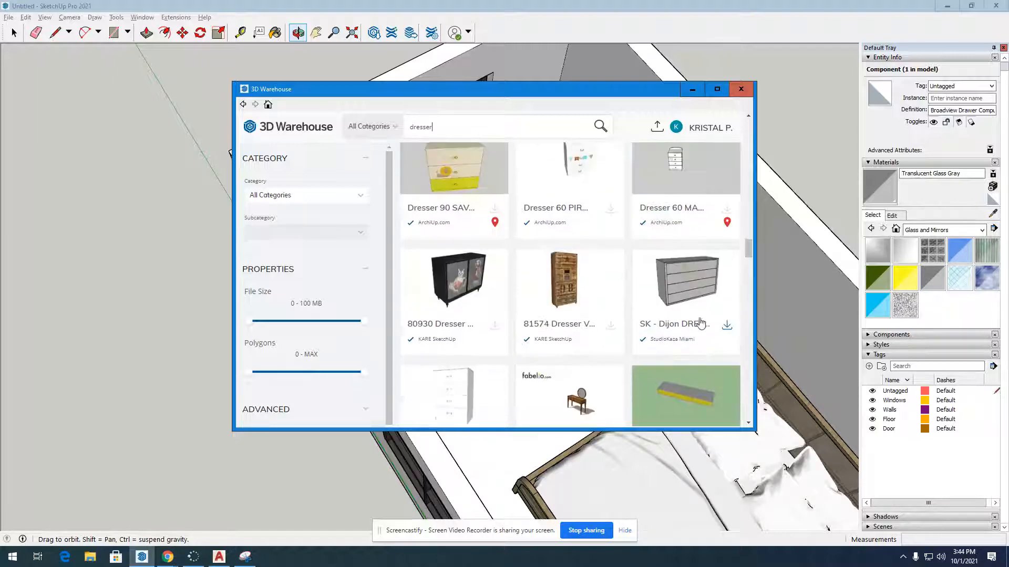
{"action": "scroll", "coordinate": [701, 336], "scroll_direction": "up", "scroll_amount": 5}
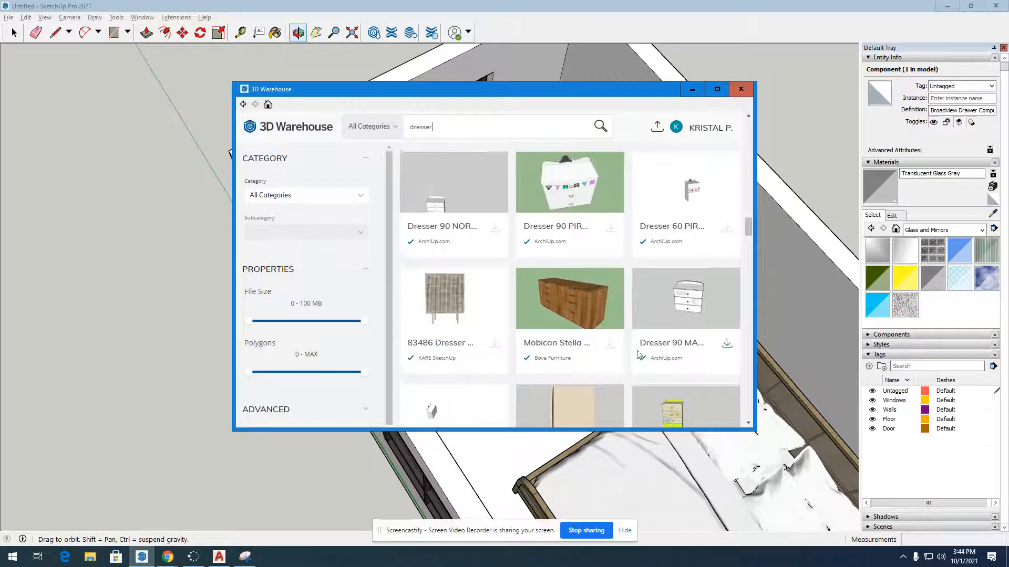
{"action": "scroll", "coordinate": [615, 346], "scroll_direction": "down", "scroll_amount": 5}
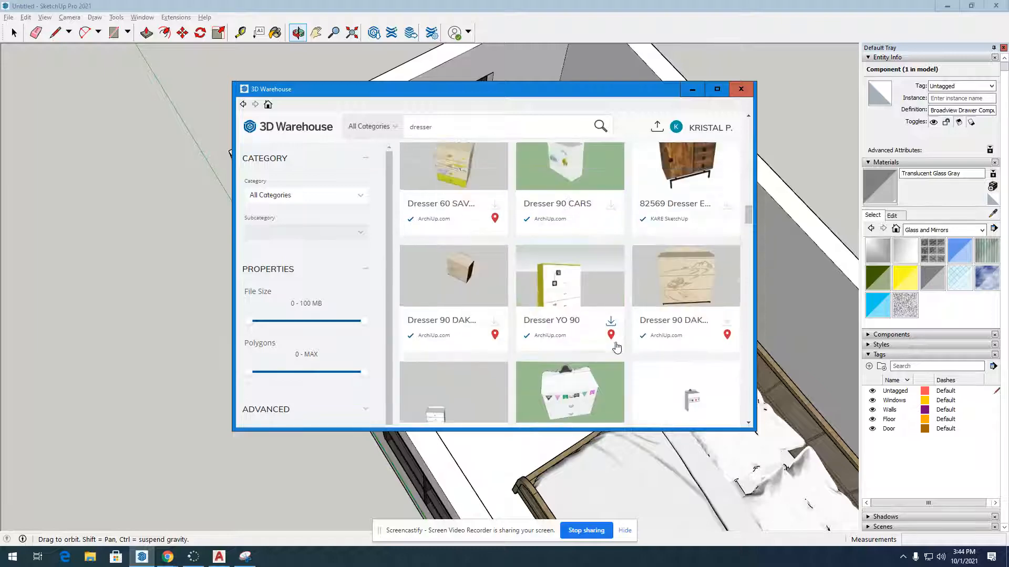
{"action": "scroll", "coordinate": [730, 389], "scroll_direction": "down", "scroll_amount": 3}
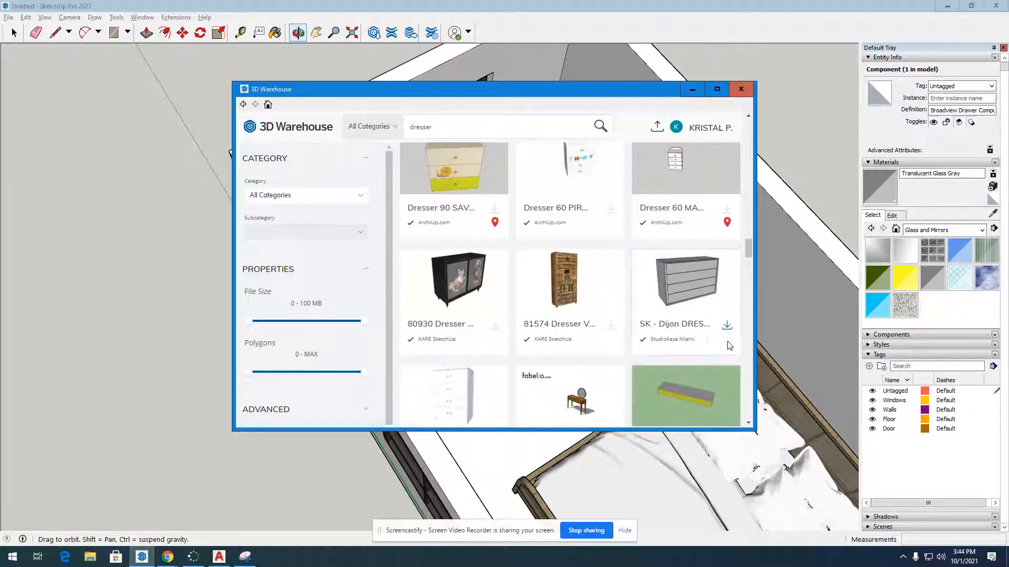
- Download the SK - Dijon dresser into the model and place it on the open floor beside the desk
{"action": "left_click", "coordinate": [725, 326]}
{"action": "left_click", "coordinate": [464, 282]}
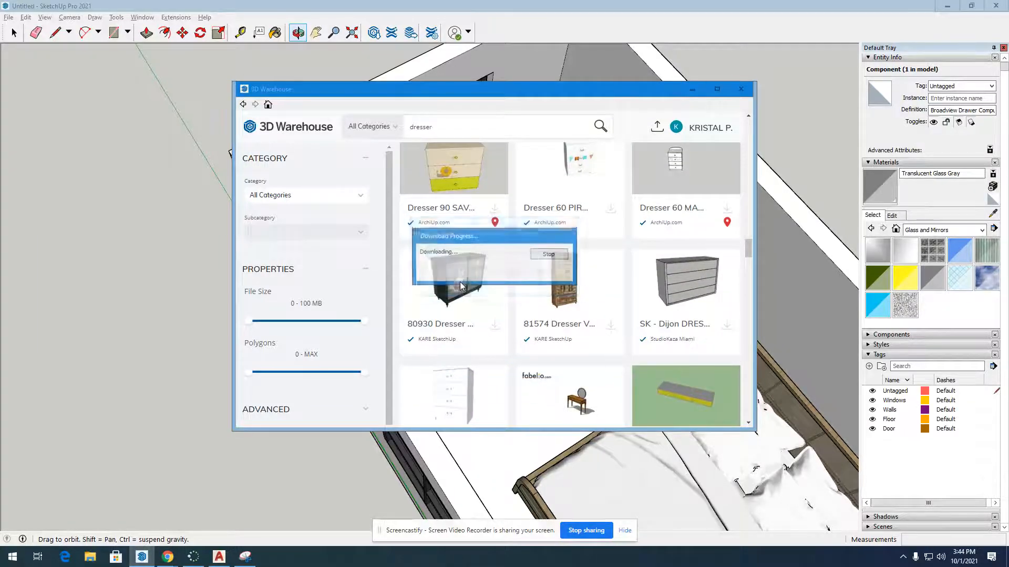
{"action": "left_click", "coordinate": [522, 314]}
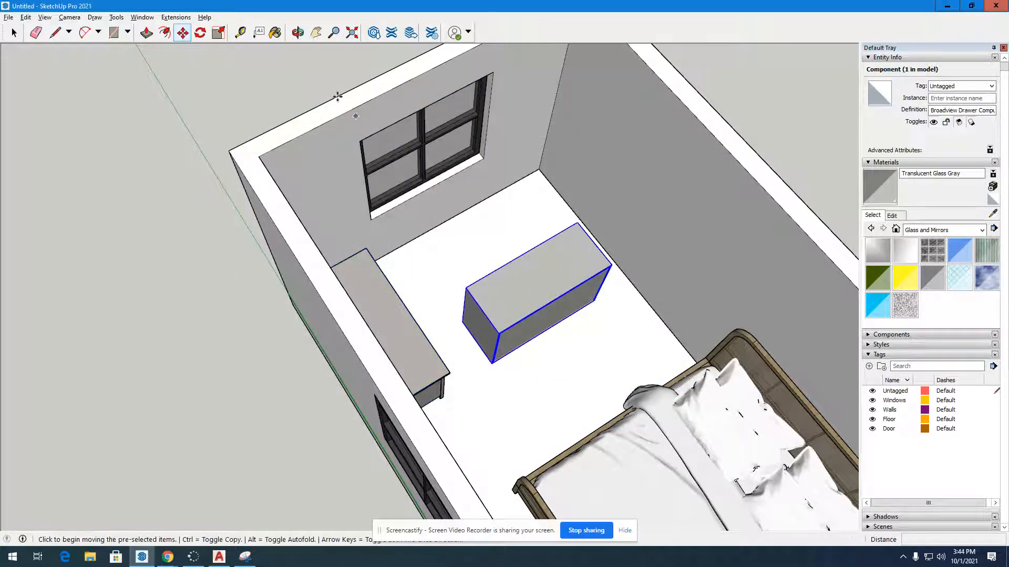
- Rotate the dresser 90 degrees on the floor plane so its drawer fronts face the desk
{"action": "left_click", "coordinate": [200, 33]}
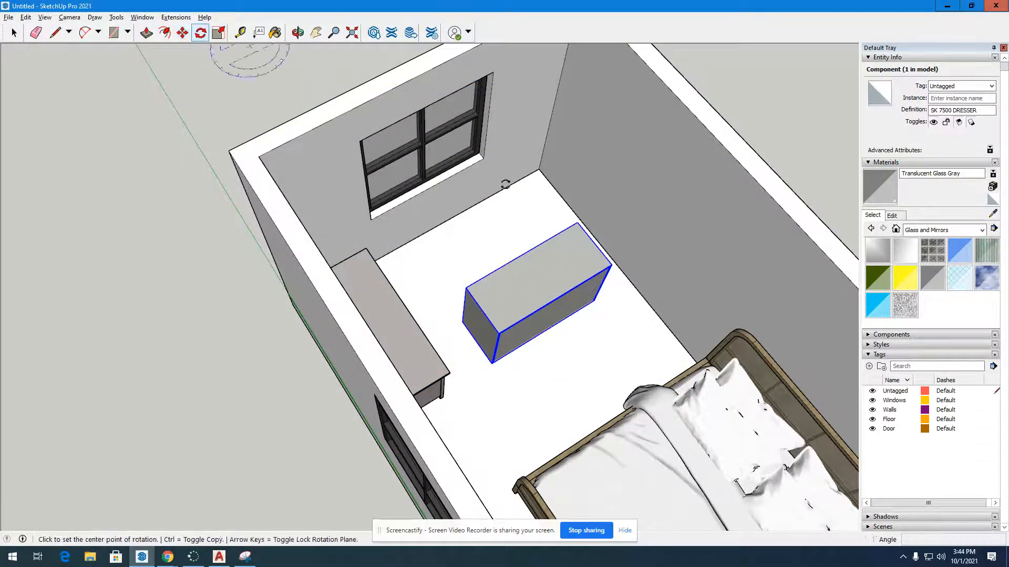
{"action": "left_click", "coordinate": [557, 380]}
{"action": "left_click", "coordinate": [580, 364]}
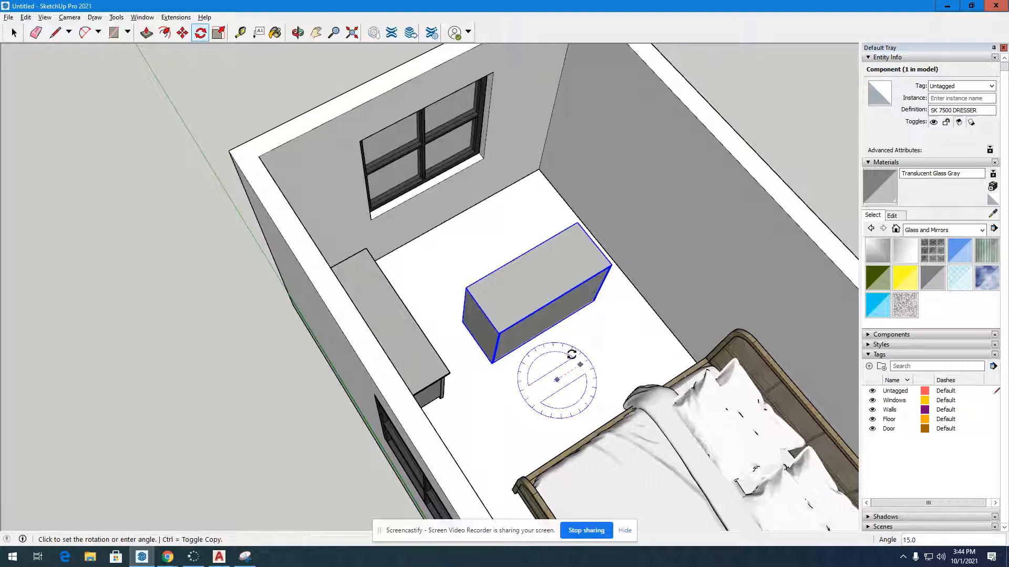
{"action": "left_click", "coordinate": [521, 335]}
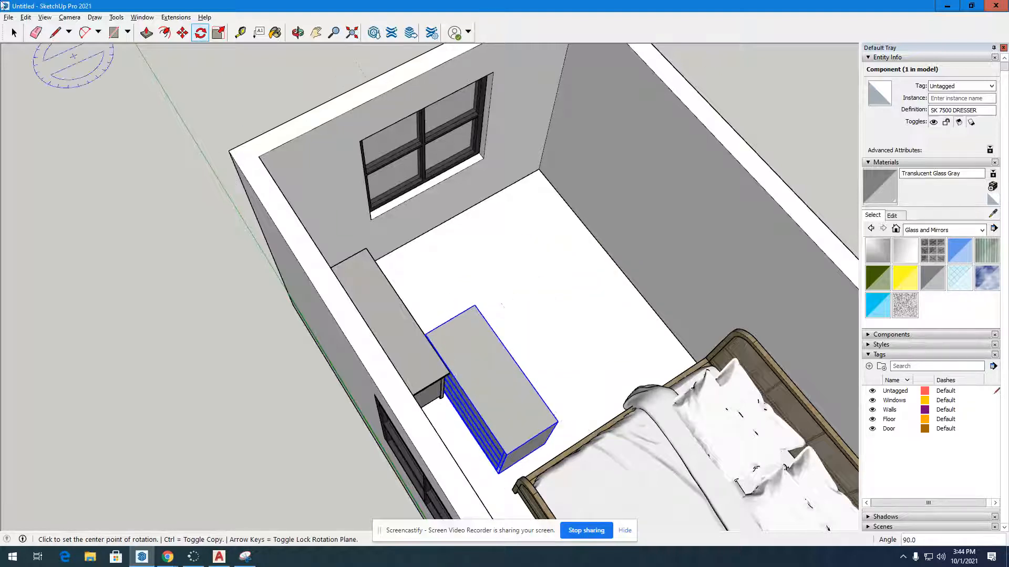
- Move the dresser by its lower front corner about 5' 6" across the room to the wall opposite the desk, near the corner
{"action": "key", "text": "m"}
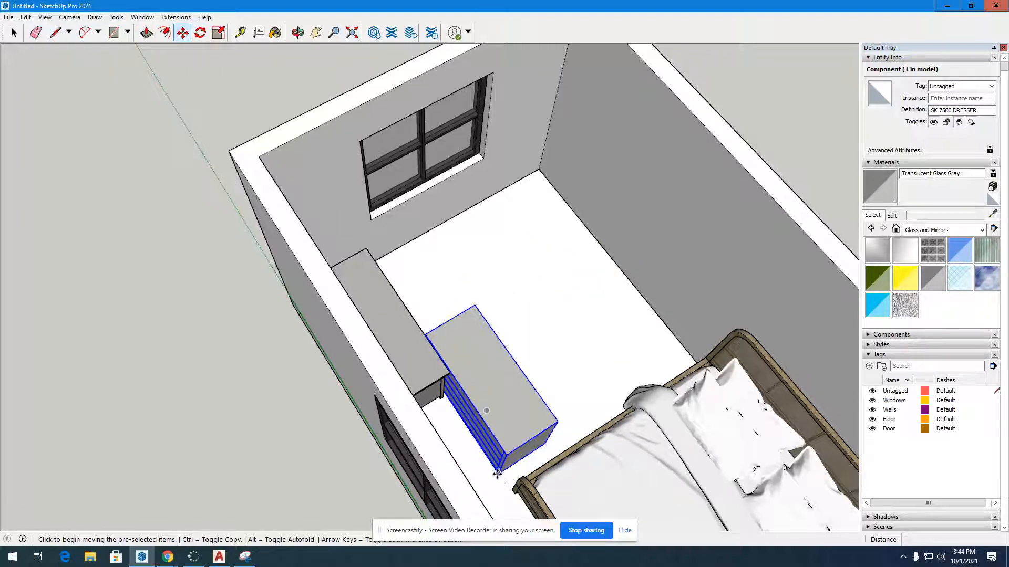
{"action": "left_click", "coordinate": [497, 474]}
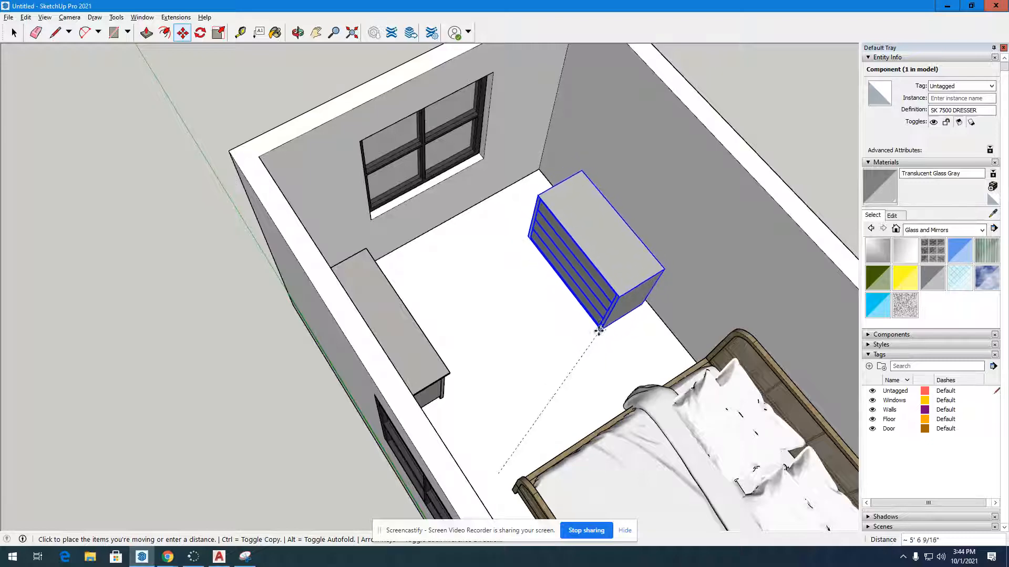
{"action": "left_click", "coordinate": [598, 322]}
- Scale the dresser's width to about 0.77 along the red axis from its side facing the bed
{"action": "scroll", "coordinate": [604, 198], "scroll_direction": "up", "scroll_amount": 2}
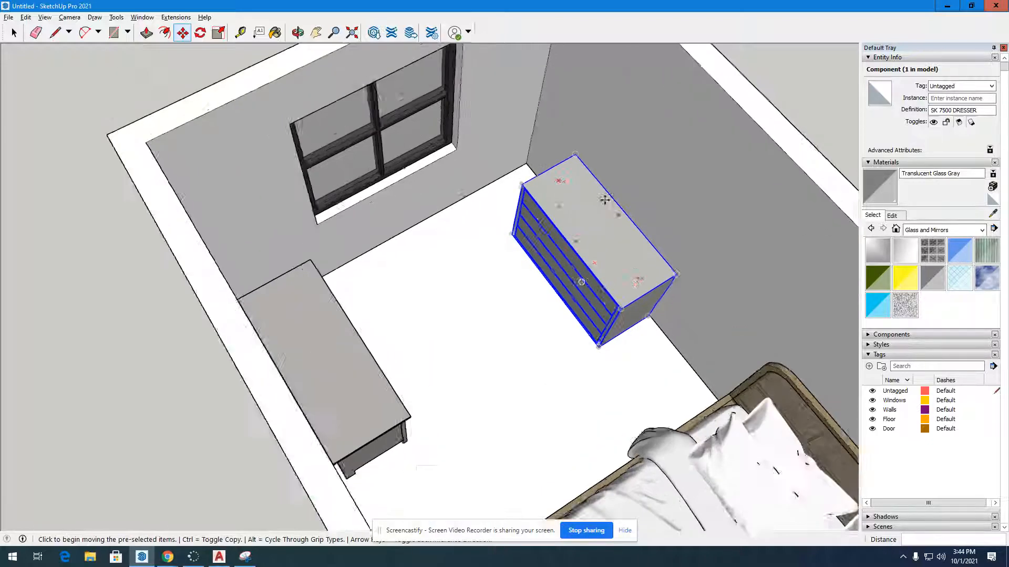
{"action": "scroll", "coordinate": [604, 200], "scroll_direction": "up", "scroll_amount": 3}
{"action": "left_click", "coordinate": [300, 34]}
{"action": "left_click_drag", "start_coordinate": [415, 250], "coordinate": [430, 216]}
{"action": "left_click_drag", "start_coordinate": [212, 326], "coordinate": [446, 293]}
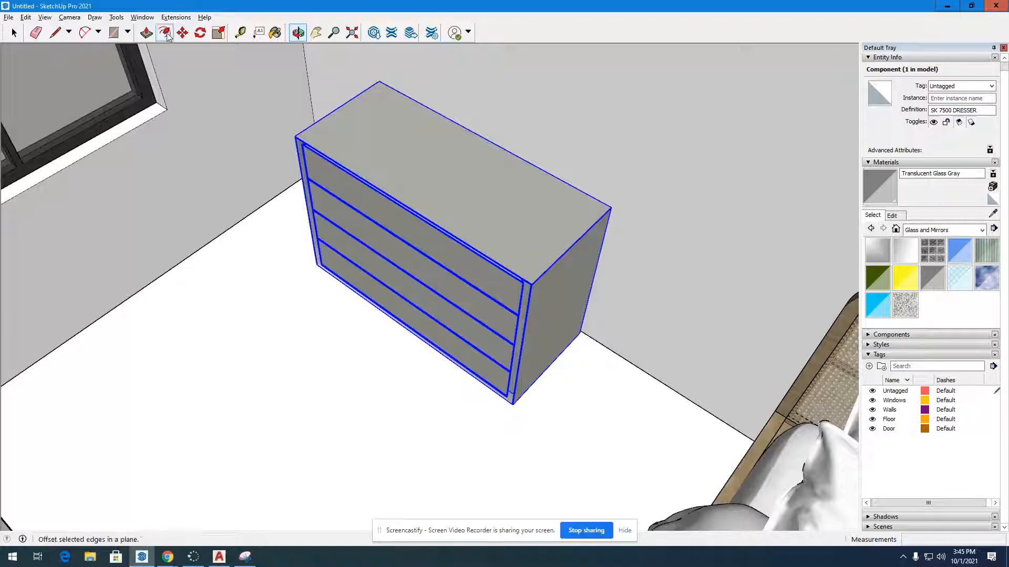
{"action": "left_click", "coordinate": [219, 33]}
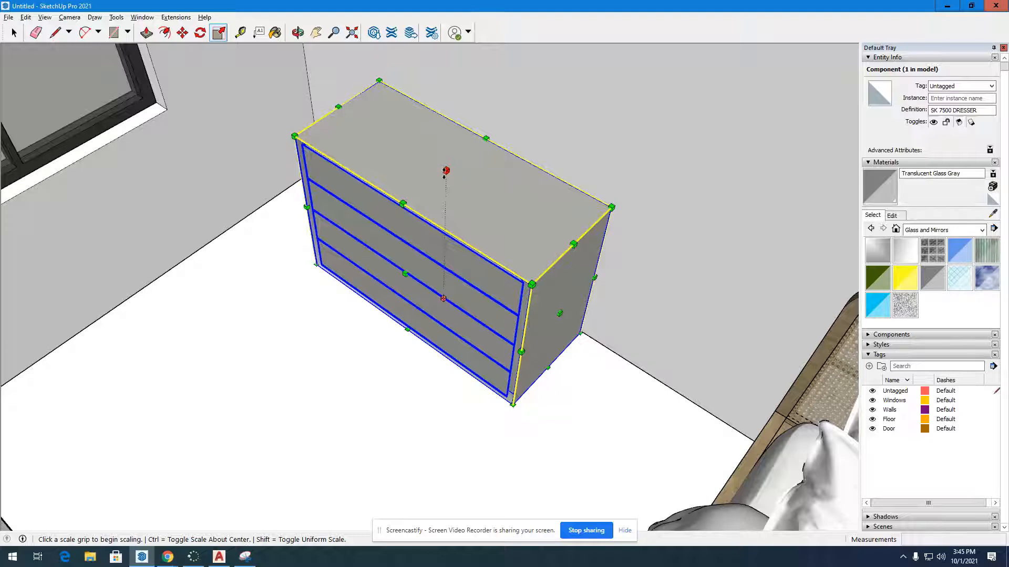
{"action": "left_click", "coordinate": [559, 312]}
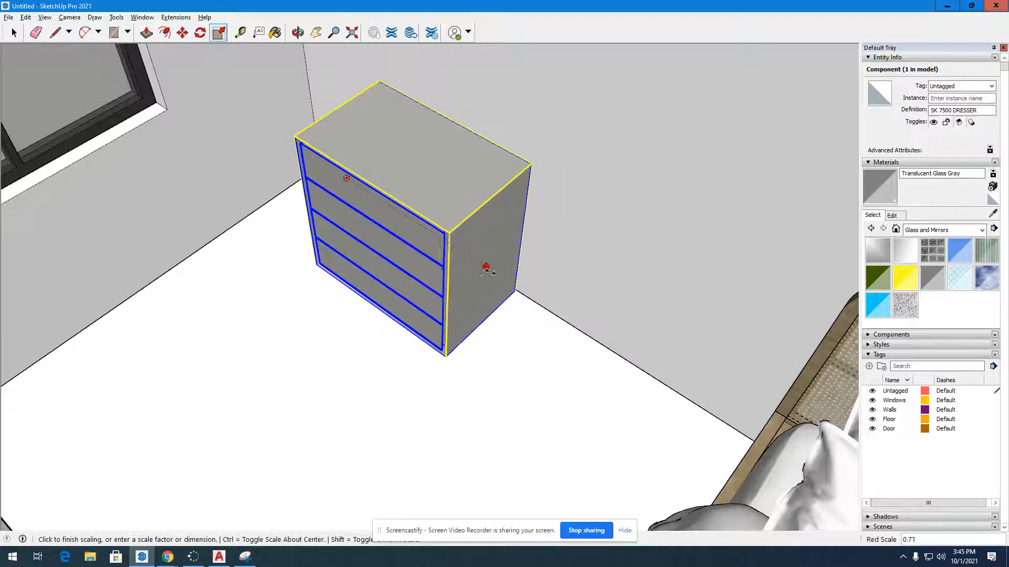
{"action": "left_click", "coordinate": [503, 278]}
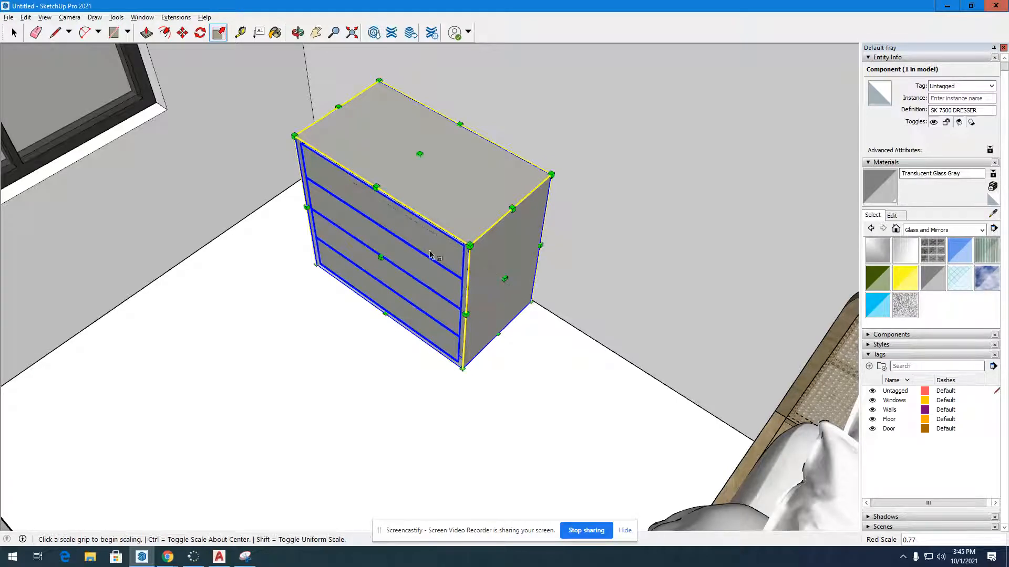
{"action": "key", "text": "o"}
{"action": "left_click_drag", "start_coordinate": [360, 234], "coordinate": [171, 420]}
{"action": "scroll", "coordinate": [171, 416], "scroll_direction": "down", "scroll_amount": 10}
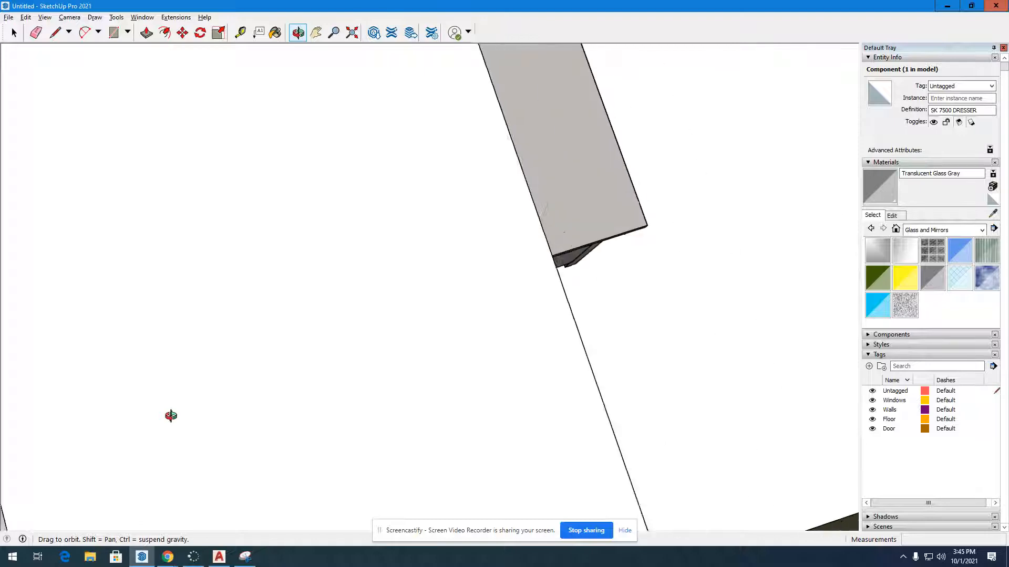
{"action": "scroll", "coordinate": [170, 416], "scroll_direction": "down", "scroll_amount": 5}
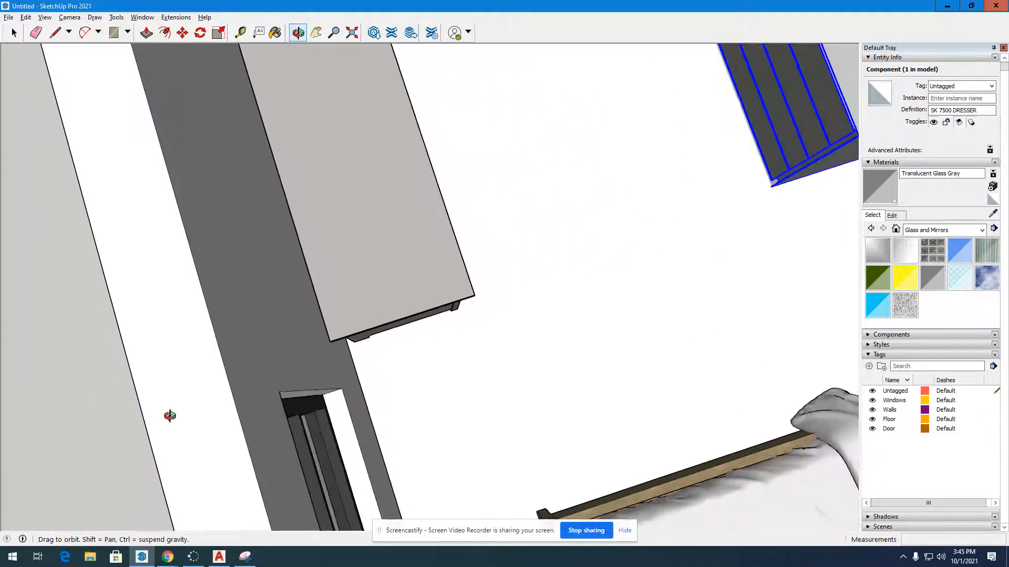
- Scale the dresser's height by a factor of about 2.15, keeping its base on the floor
{"action": "scroll", "coordinate": [529, 202], "scroll_direction": "up", "scroll_amount": 5}
{"action": "scroll", "coordinate": [620, 171], "scroll_direction": "down", "scroll_amount": 3}
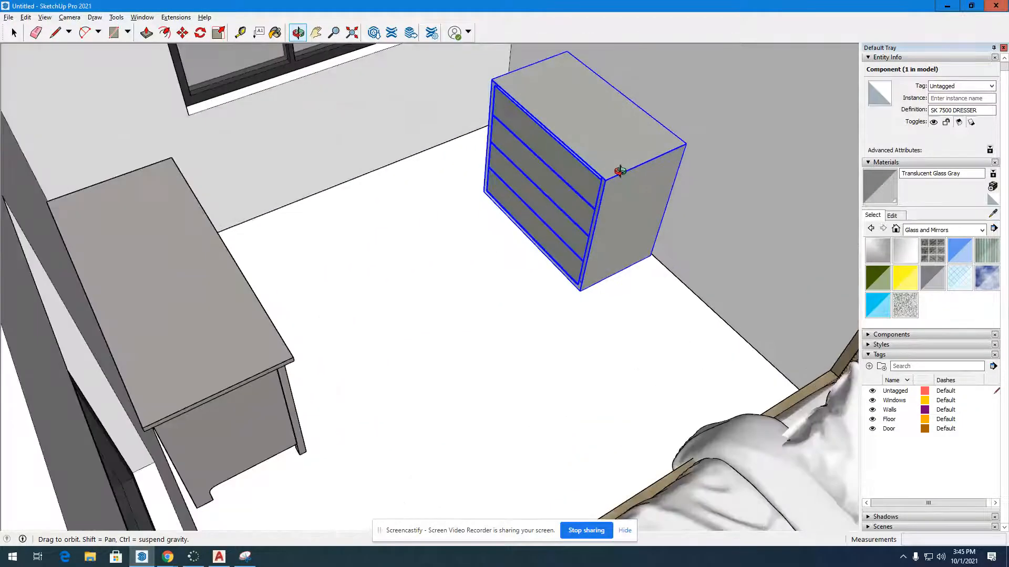
{"action": "scroll", "coordinate": [566, 201], "scroll_direction": "up", "scroll_amount": 8}
{"action": "scroll", "coordinate": [292, 399], "scroll_direction": "down", "scroll_amount": 5}
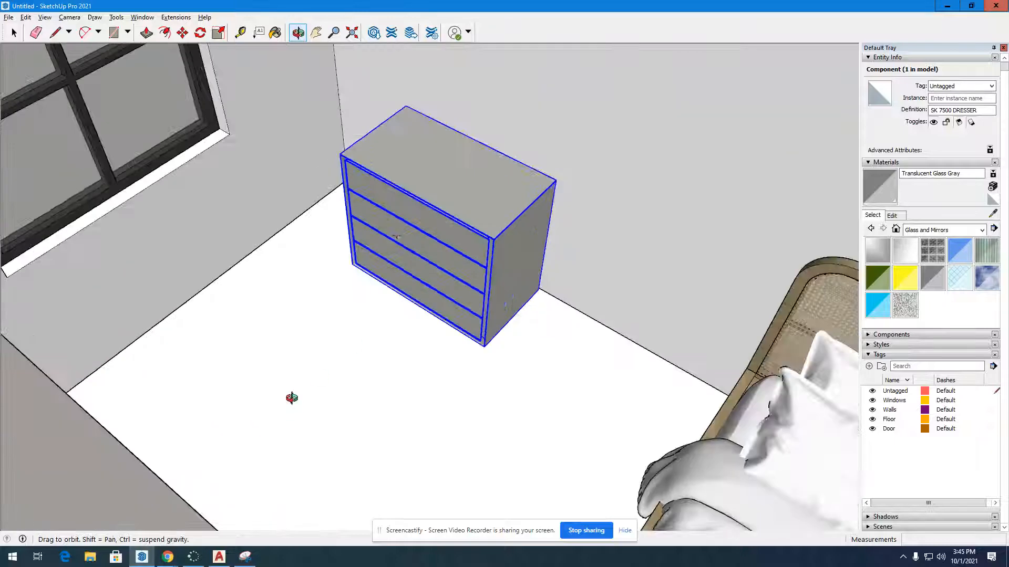
{"action": "scroll", "coordinate": [420, 212], "scroll_direction": "up", "scroll_amount": 5}
{"action": "left_click", "coordinate": [215, 34]}
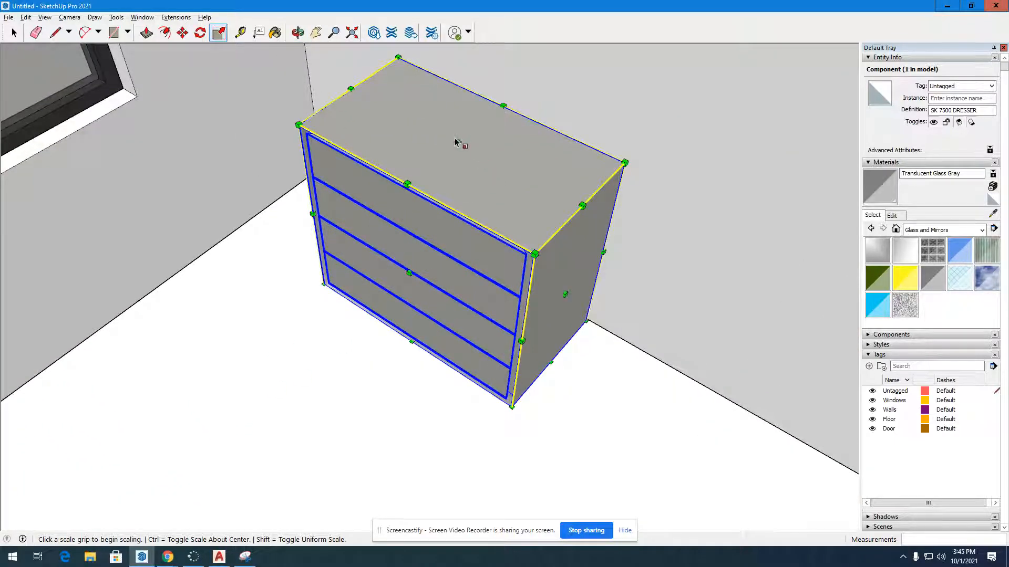
{"action": "left_click_drag", "start_coordinate": [457, 143], "coordinate": [476, 90]}
{"action": "scroll", "coordinate": [382, 380], "scroll_direction": "down", "scroll_amount": 3}
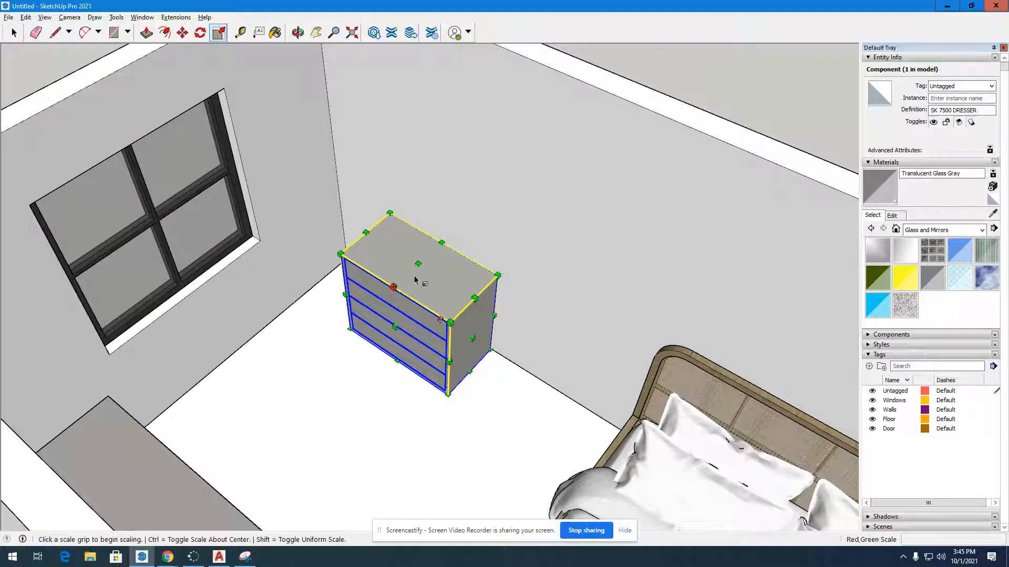
{"action": "left_click_drag", "start_coordinate": [417, 265], "coordinate": [416, 152]}
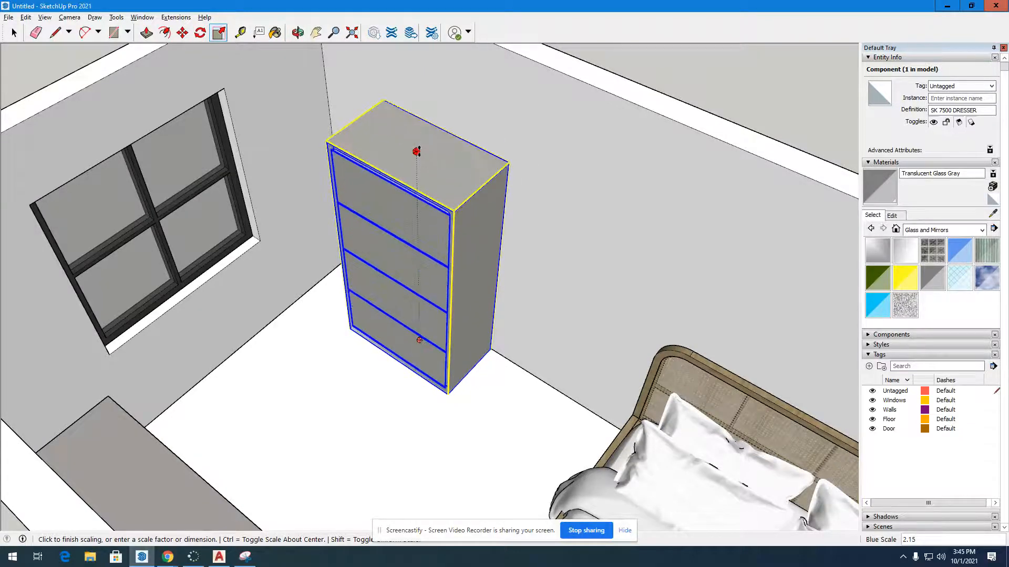
{"action": "left_click", "coordinate": [416, 151]}
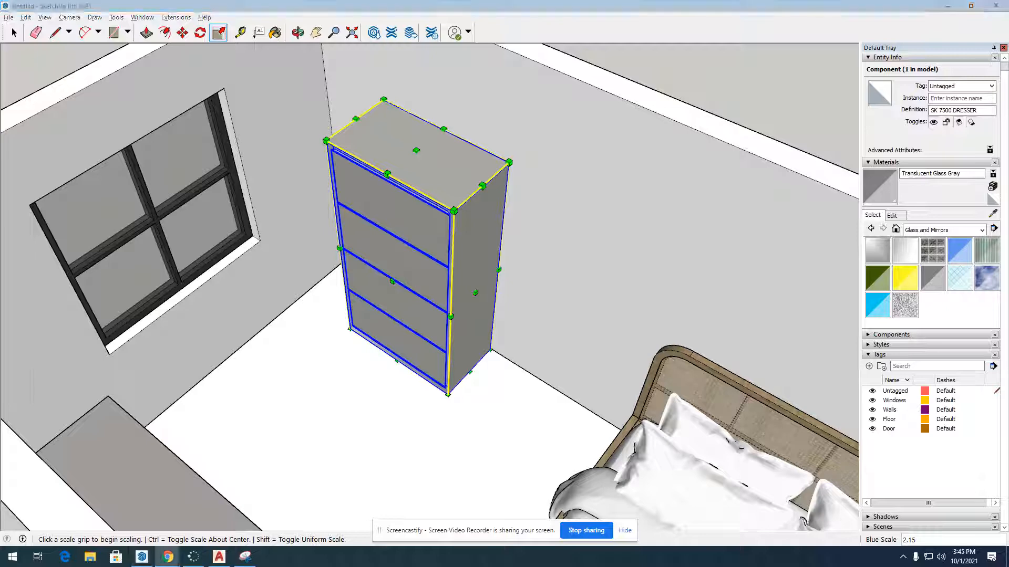
- Undo the last height scaling of the dresser and take it out of the selection
{"action": "scroll", "coordinate": [379, 233], "scroll_direction": "up", "scroll_amount": 4}
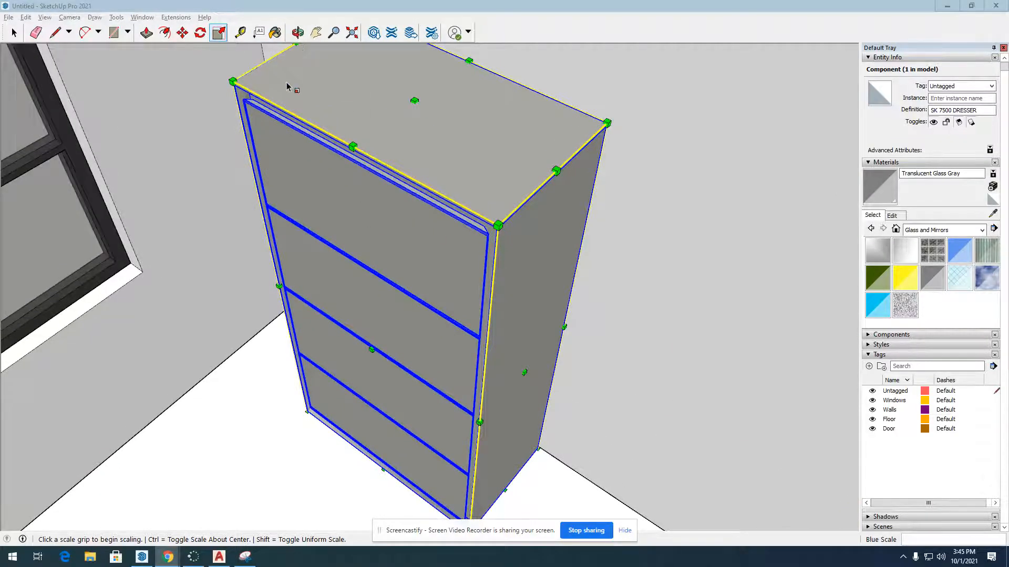
{"action": "scroll", "coordinate": [287, 87], "scroll_direction": "down", "scroll_amount": 2}
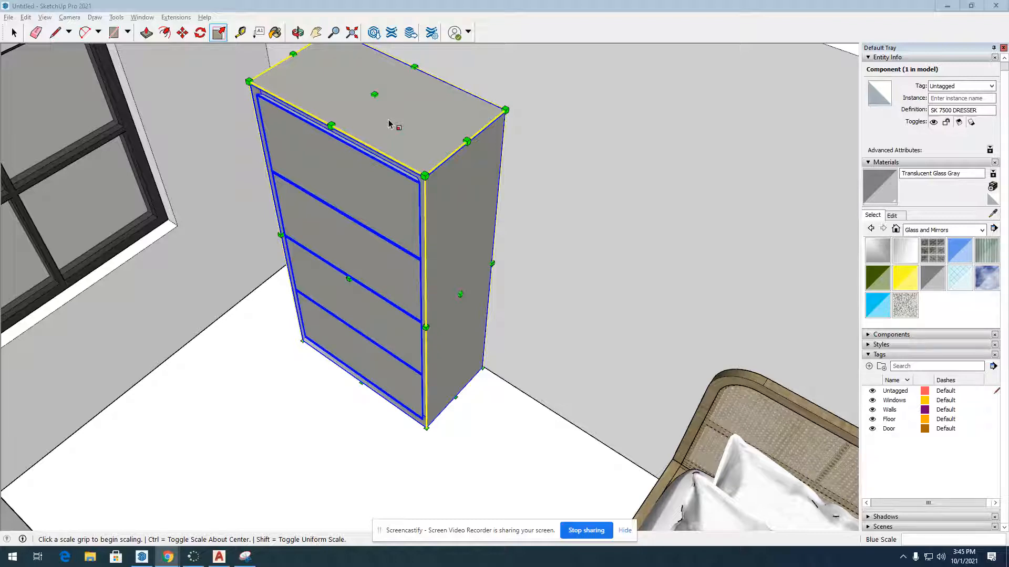
{"action": "left_click", "coordinate": [563, 198]}
{"action": "left_click", "coordinate": [236, 322]}
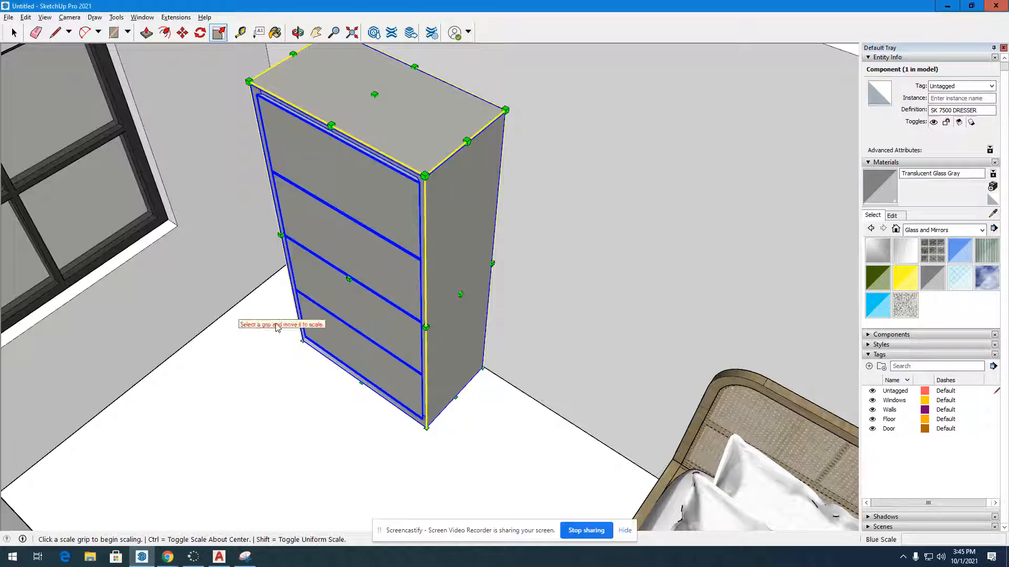
{"action": "key", "text": "Escape"}
{"action": "key", "text": "ctrl+z"}
{"action": "left_click", "coordinate": [521, 401]}
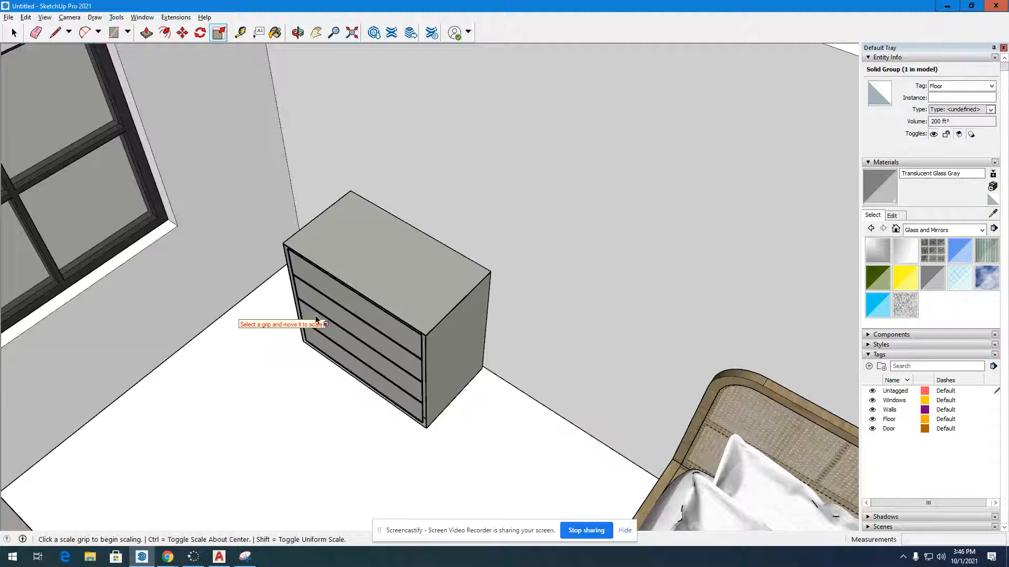
- Move the dresser along the headboard wall, away from the corner, until it stands beside the bed
{"action": "scroll", "coordinate": [298, 252], "scroll_direction": "down", "scroll_amount": 3}
{"action": "left_click", "coordinate": [298, 32]}
{"action": "left_click_drag", "start_coordinate": [400, 158], "coordinate": [353, 358]}
{"action": "left_click", "coordinate": [23, 33]}
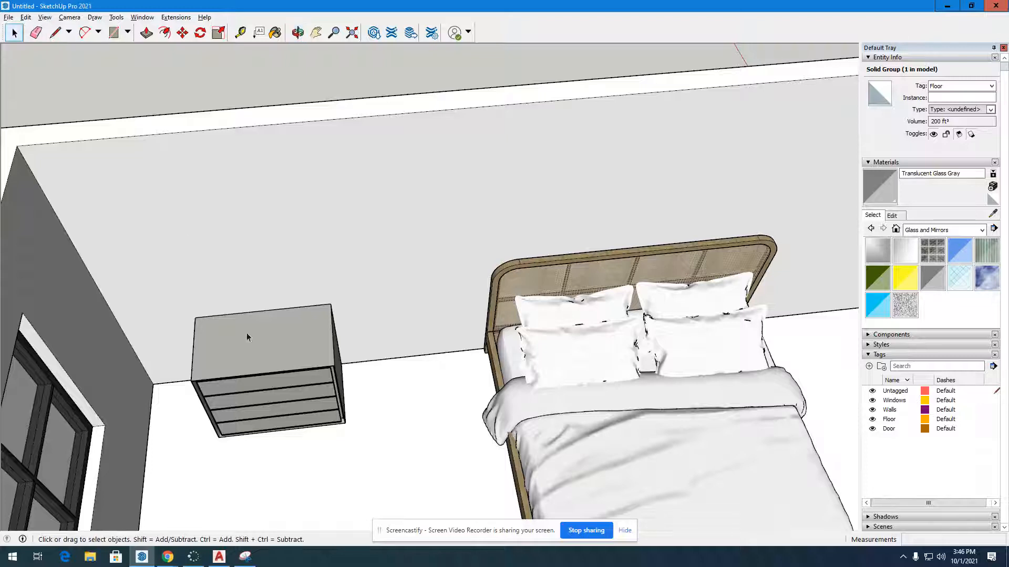
{"action": "left_click", "coordinate": [247, 332]}
{"action": "left_click", "coordinate": [183, 34]}
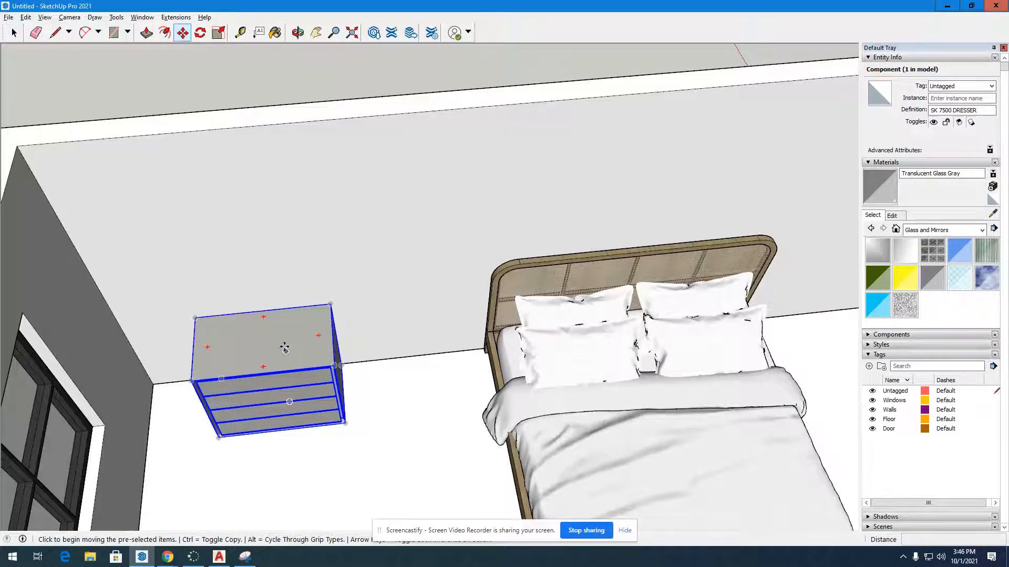
{"action": "left_click", "coordinate": [248, 339]}
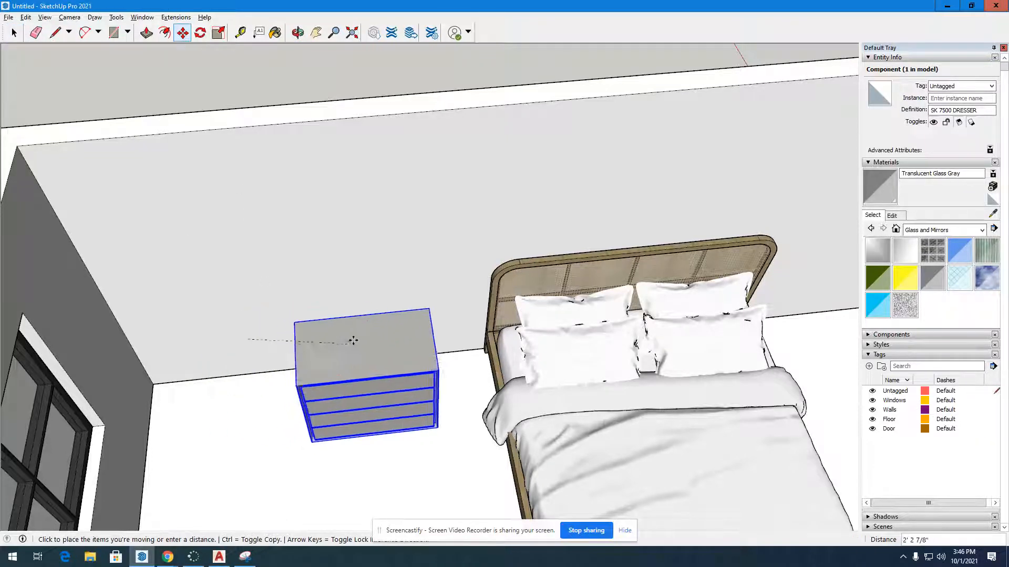
{"action": "left_click", "coordinate": [386, 323]}
- Try scaling the dresser's depth by a factor of about 1.50 and cancel it
{"action": "key", "text": "s"}
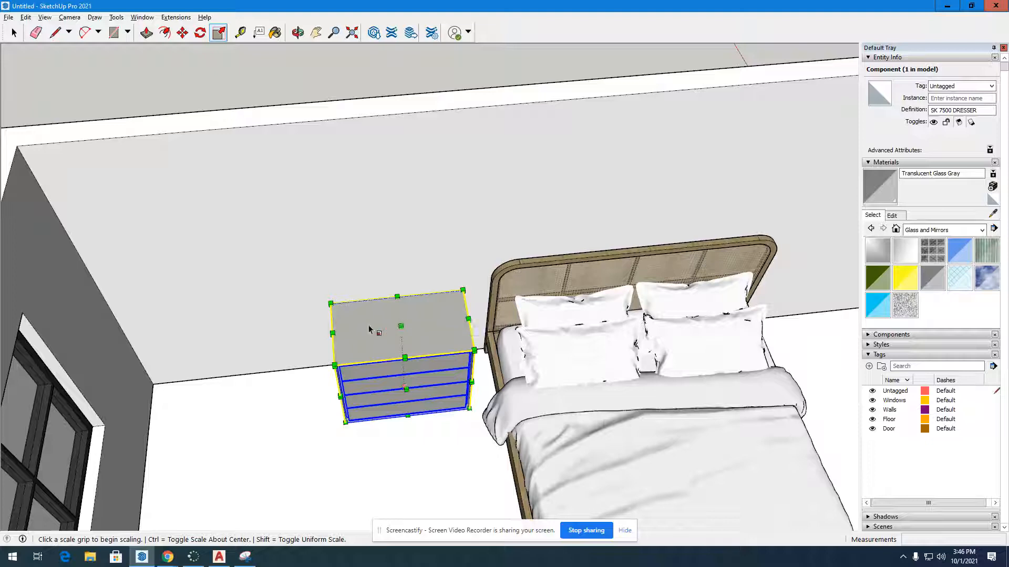
{"action": "left_click", "coordinate": [406, 389]}
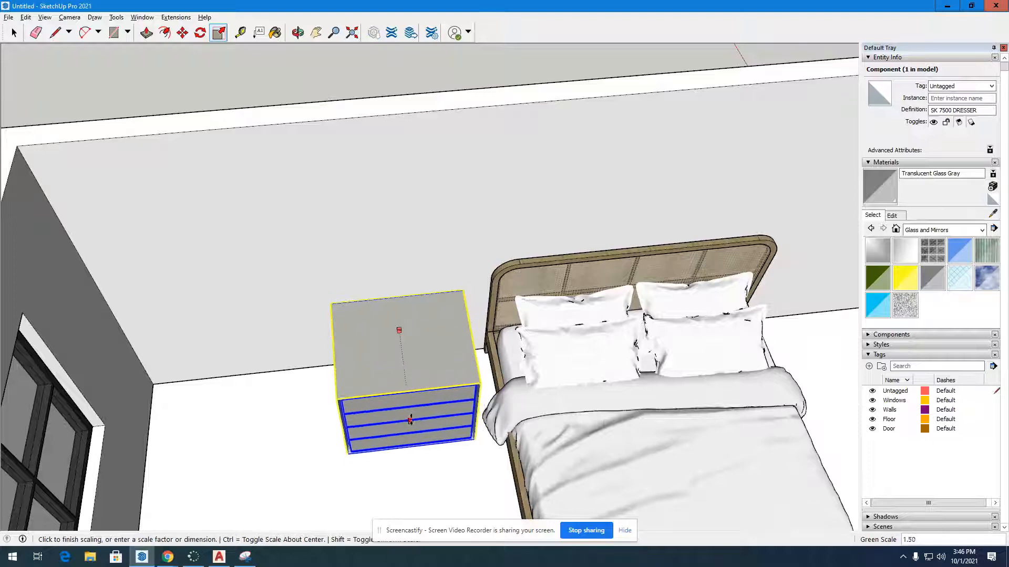
{"action": "key", "text": "Escape"}
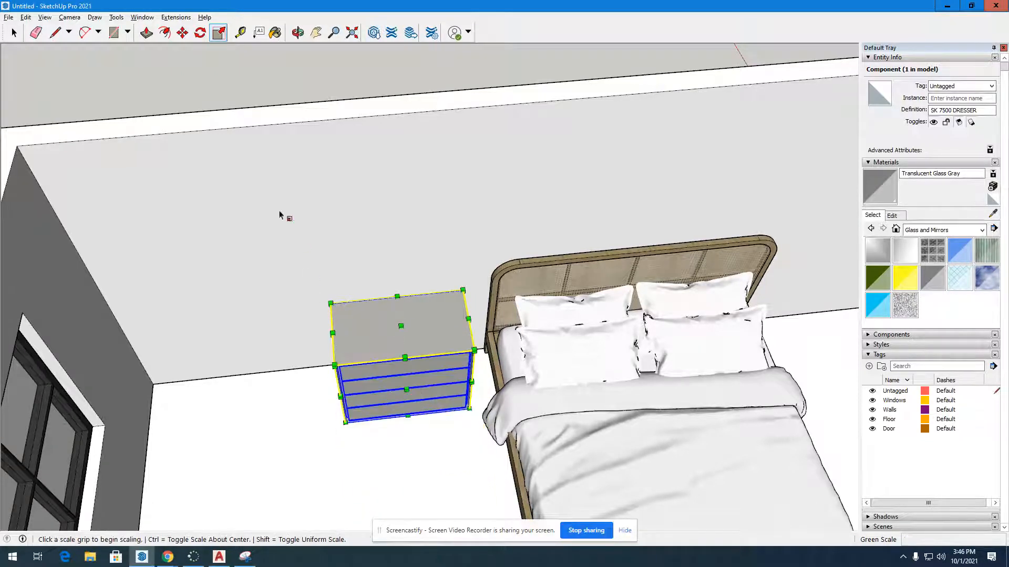
- Try scaling the dresser's width by about 2.00 and its whole body uniformly by about 1.75, cancelling both attempts
{"action": "left_click", "coordinate": [297, 32]}
{"action": "left_click_drag", "start_coordinate": [294, 336], "coordinate": [387, 291]}
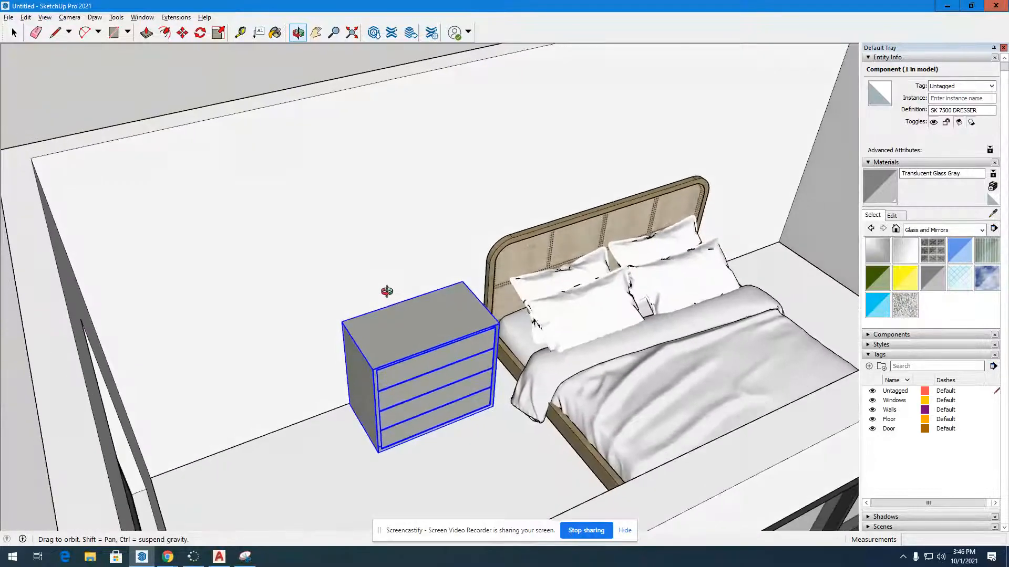
{"action": "left_click", "coordinate": [215, 34]}
{"action": "left_click", "coordinate": [360, 388]}
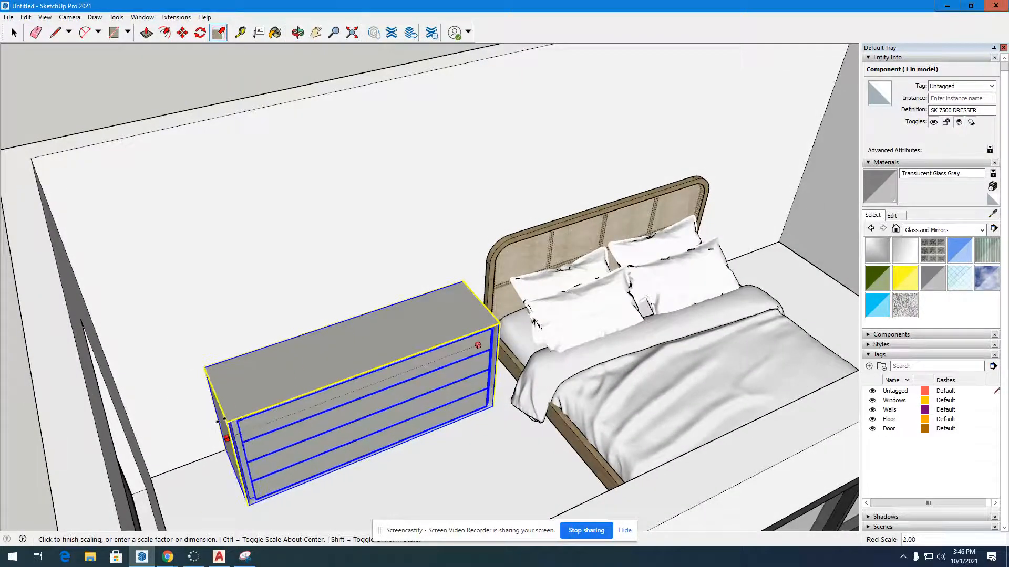
{"action": "key", "text": "Escape"}
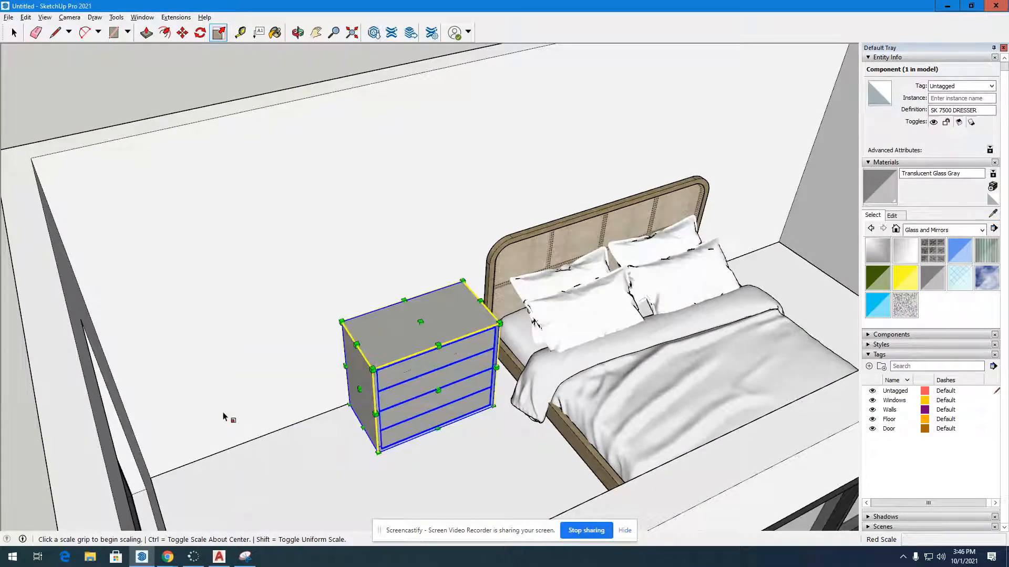
{"action": "left_click", "coordinate": [371, 370]}
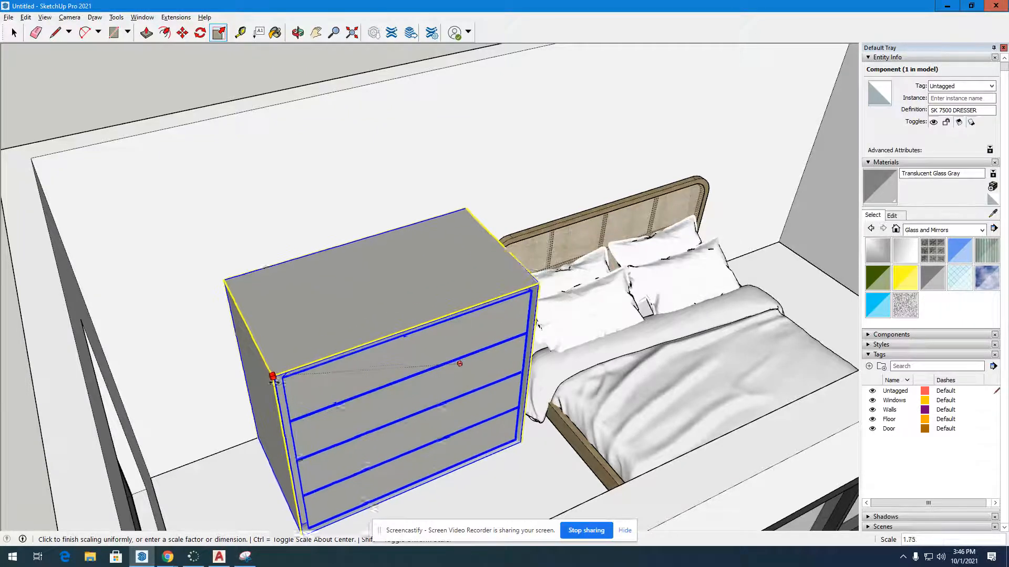
{"action": "key", "text": "Escape"}
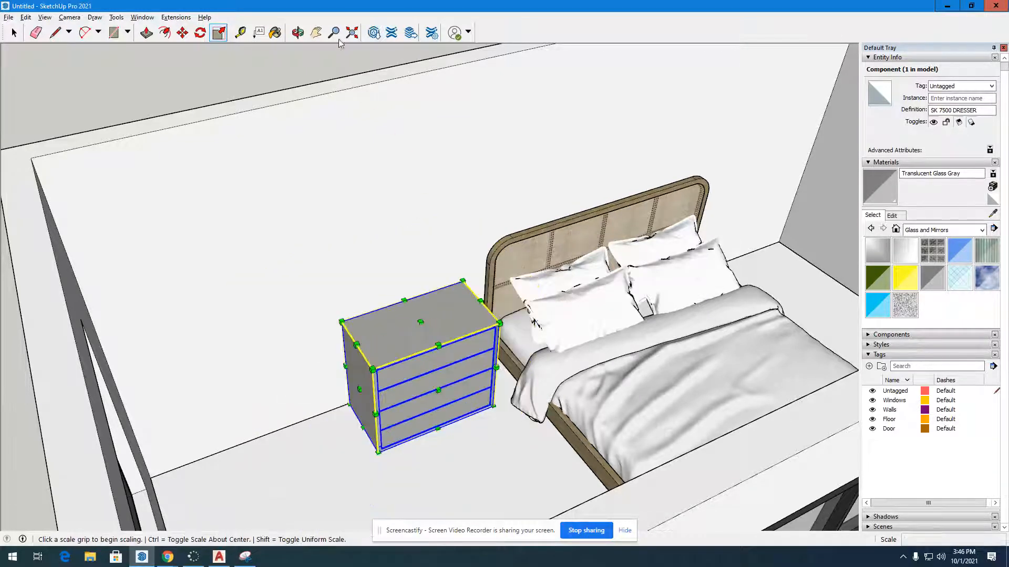
- Copy the dresser and paste the duplicate on the floor against the headboard wall, on the bed's other side
{"action": "left_click", "coordinate": [14, 32]}
{"action": "left_click", "coordinate": [109, 80]}
{"action": "left_click", "coordinate": [425, 405]}
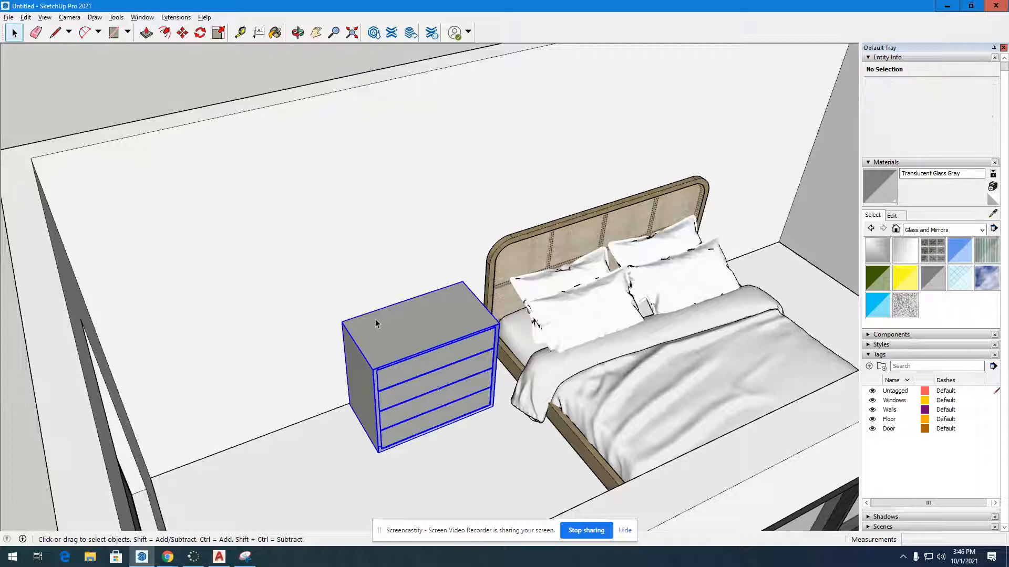
{"action": "scroll", "coordinate": [375, 323], "scroll_direction": "down", "scroll_amount": 5}
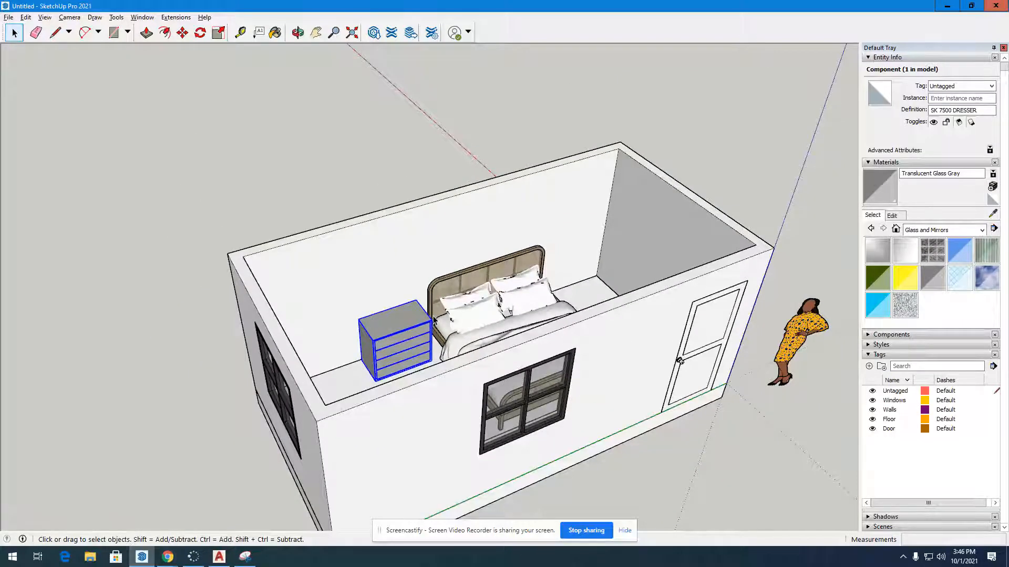
{"action": "key", "text": "ctrl+c"}
{"action": "key", "text": "ctrl+v"}
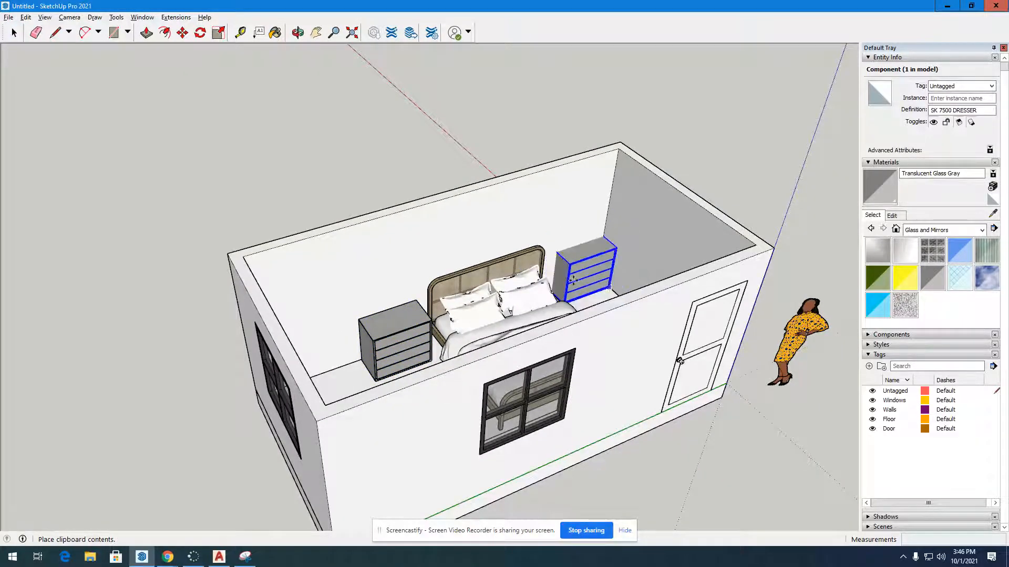
{"action": "scroll", "coordinate": [581, 283], "scroll_direction": "up", "scroll_amount": 3}
{"action": "scroll", "coordinate": [579, 286], "scroll_direction": "up", "scroll_amount": 5}
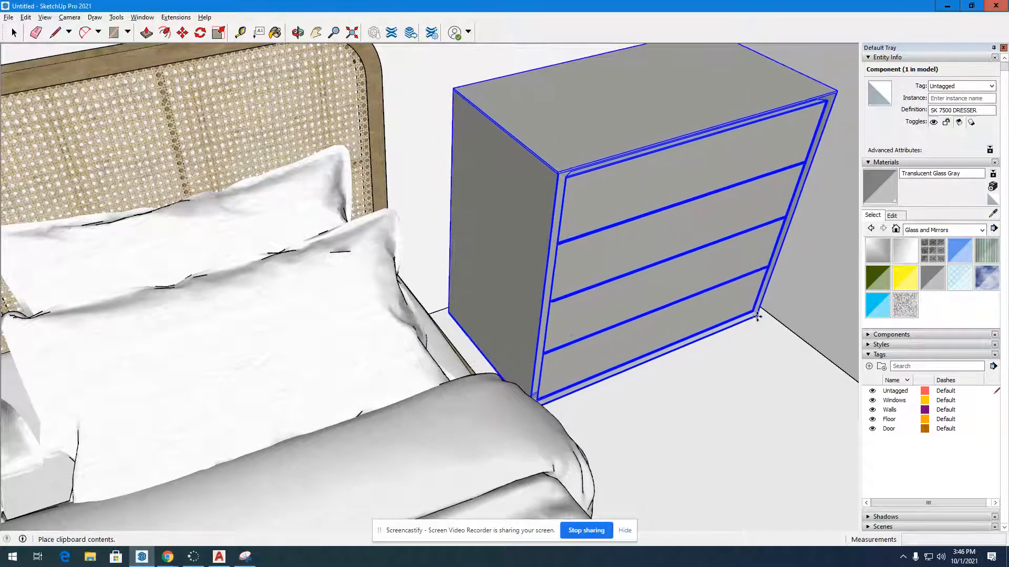
{"action": "left_click", "coordinate": [751, 314]}
- Move the duplicate dresser about 3 9/16" closer to the bed, away from the side wall
{"action": "key", "text": "o"}
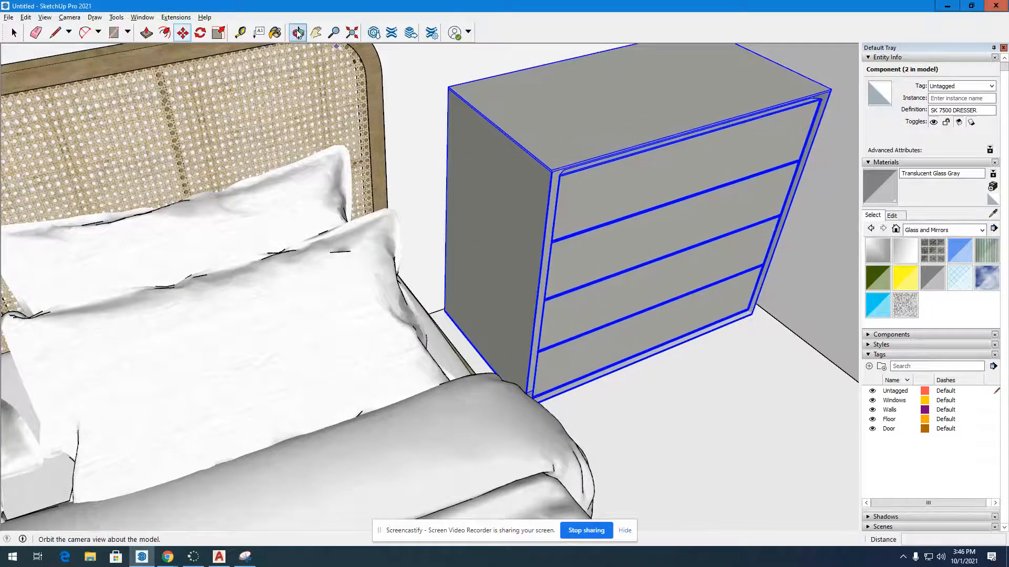
{"action": "left_click_drag", "start_coordinate": [530, 294], "coordinate": [573, 318]}
{"action": "left_click_drag", "start_coordinate": [740, 323], "coordinate": [367, 164]}
{"action": "key", "text": "m"}
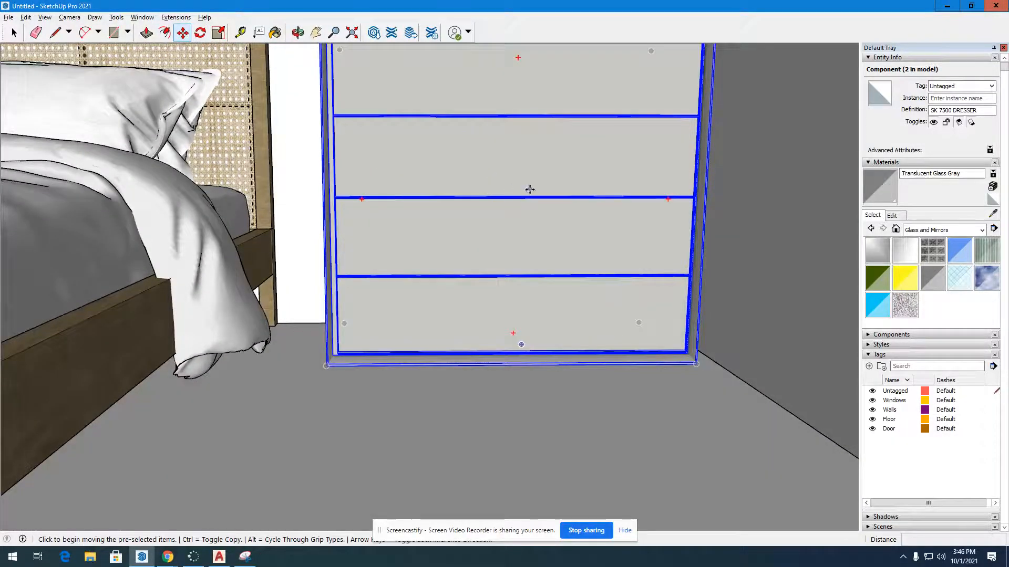
{"action": "left_click", "coordinate": [530, 190]}
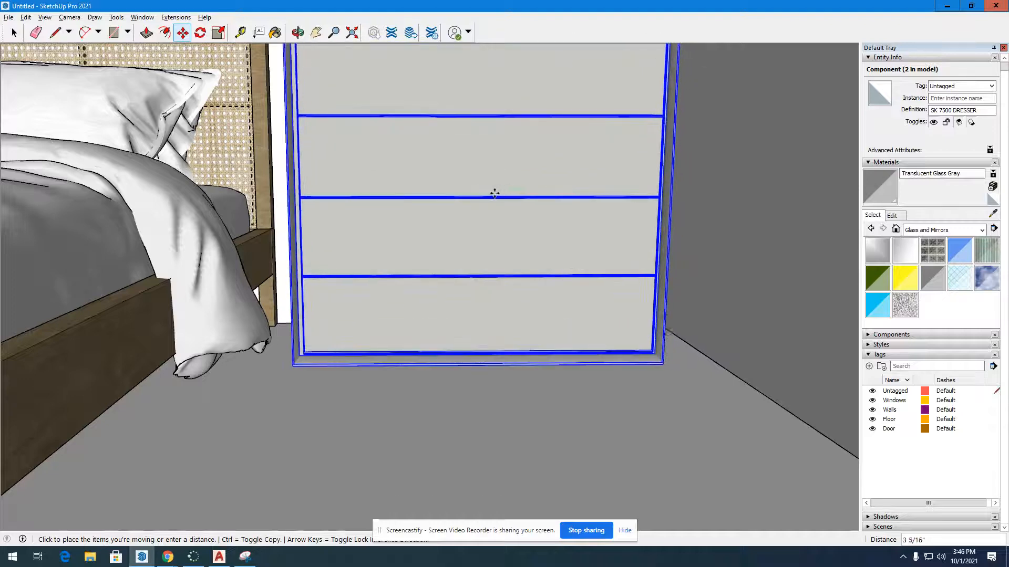
{"action": "left_click", "coordinate": [492, 194]}
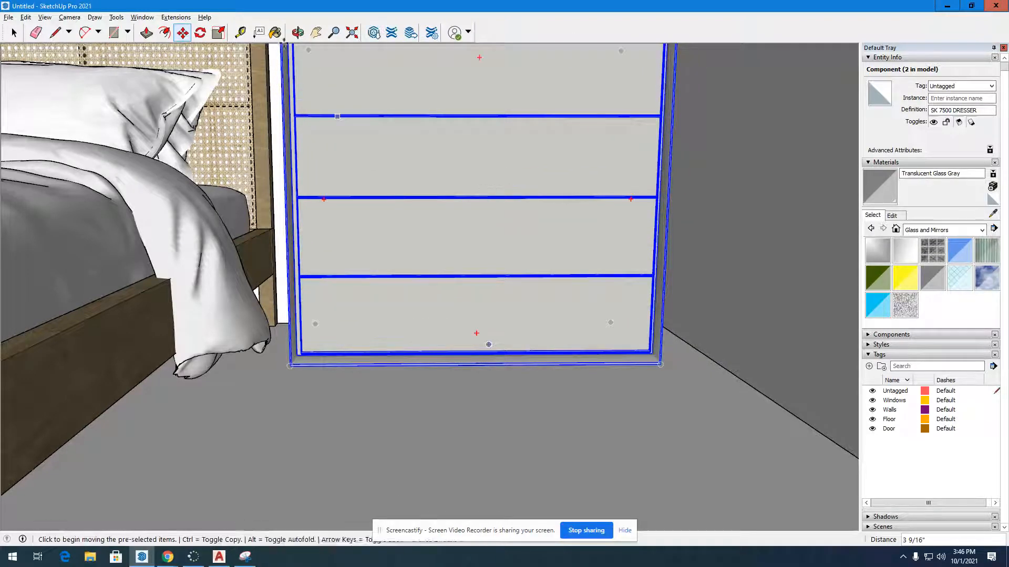
- Move the original dresser about 3 1/16" closer to the bed and clear the selection
{"action": "left_click", "coordinate": [297, 32]}
{"action": "left_click_drag", "start_coordinate": [329, 56], "coordinate": [378, 363]}
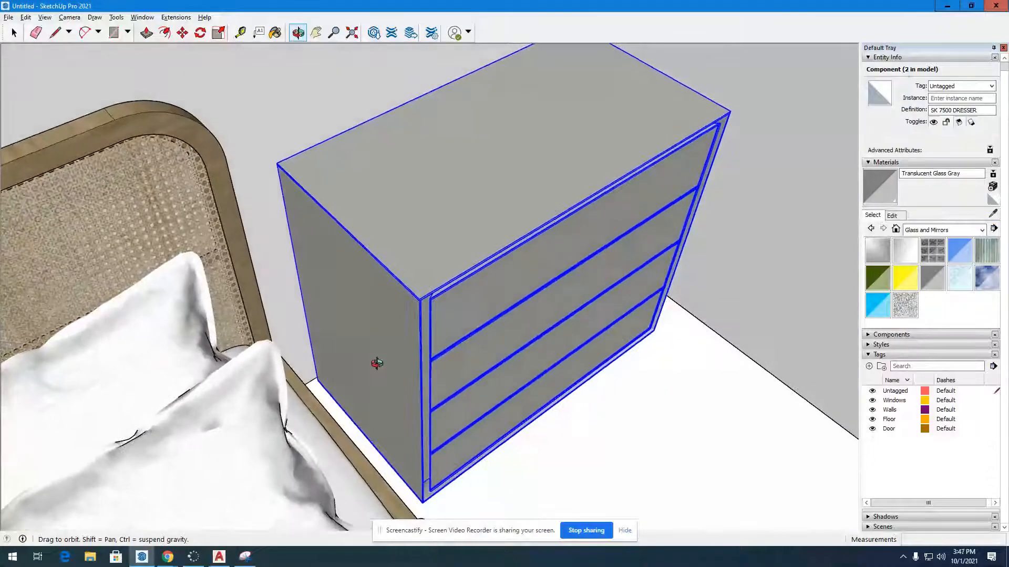
{"action": "scroll", "coordinate": [446, 375], "scroll_direction": "down", "scroll_amount": 6}
{"action": "scroll", "coordinate": [565, 369], "scroll_direction": "down", "scroll_amount": 3}
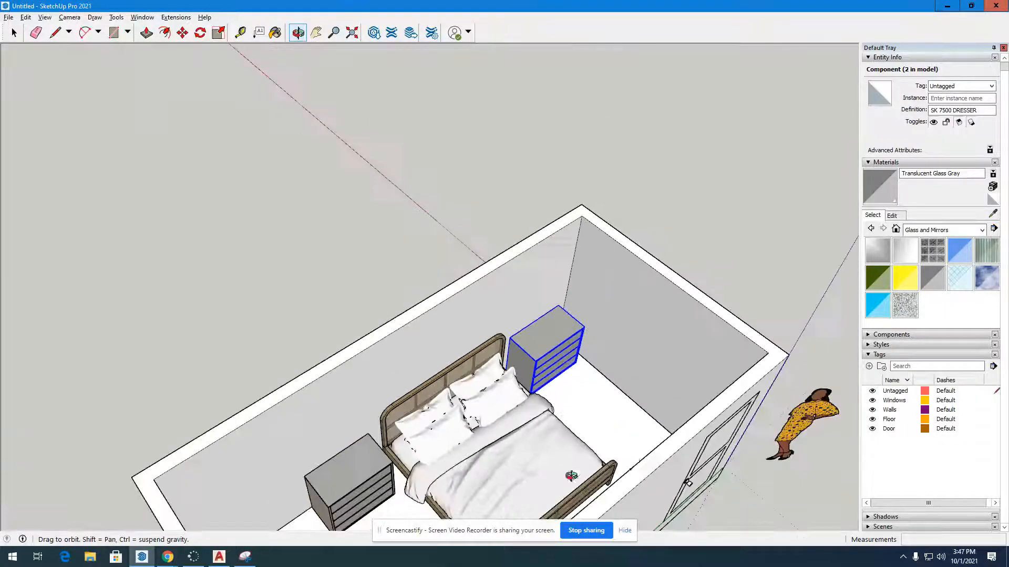
{"action": "left_click_drag", "start_coordinate": [572, 476], "coordinate": [390, 450]}
{"action": "scroll", "coordinate": [252, 421], "scroll_direction": "up", "scroll_amount": 5}
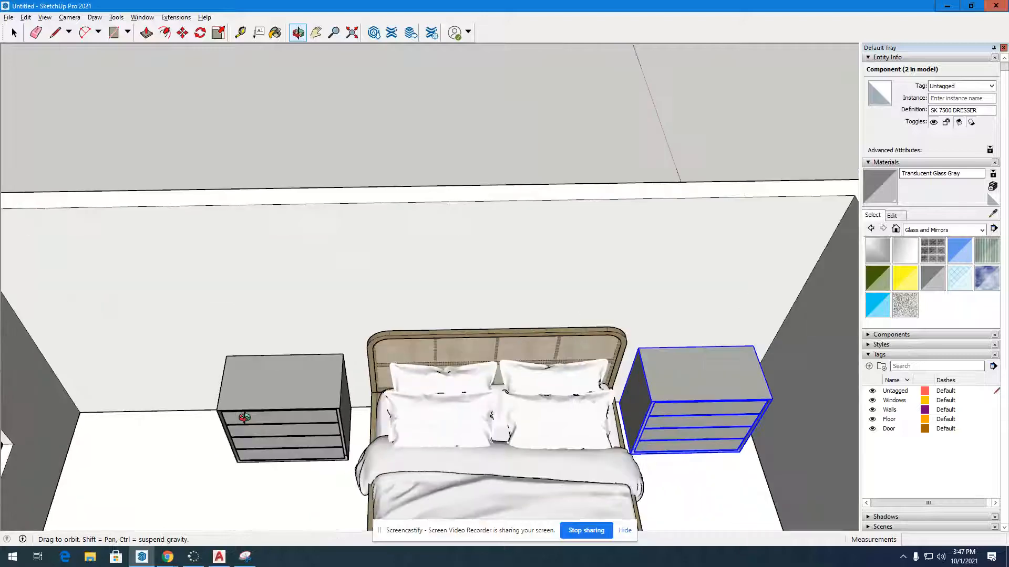
{"action": "left_click", "coordinate": [183, 32]}
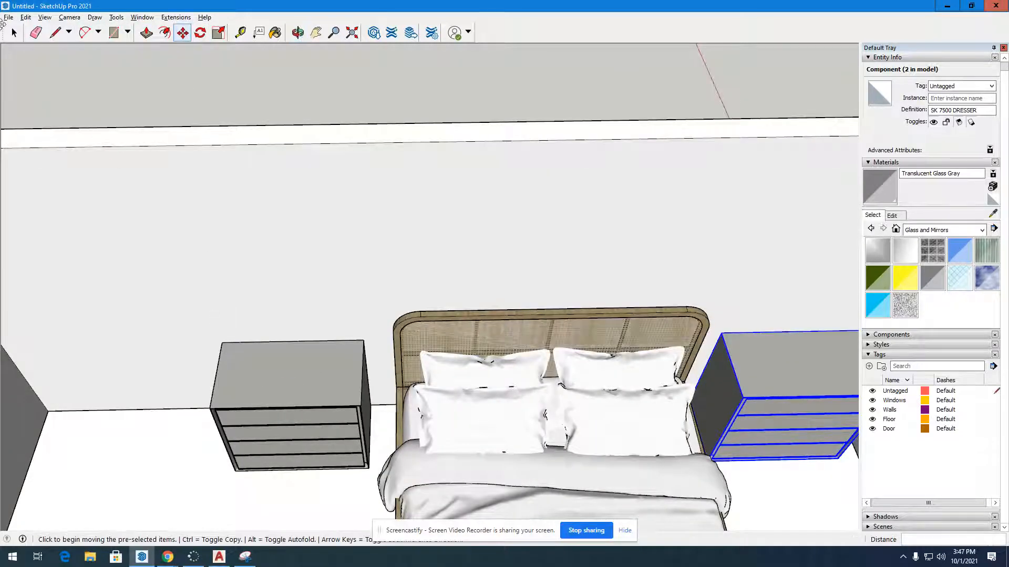
{"action": "key", "text": "space"}
{"action": "left_click", "coordinate": [245, 362]}
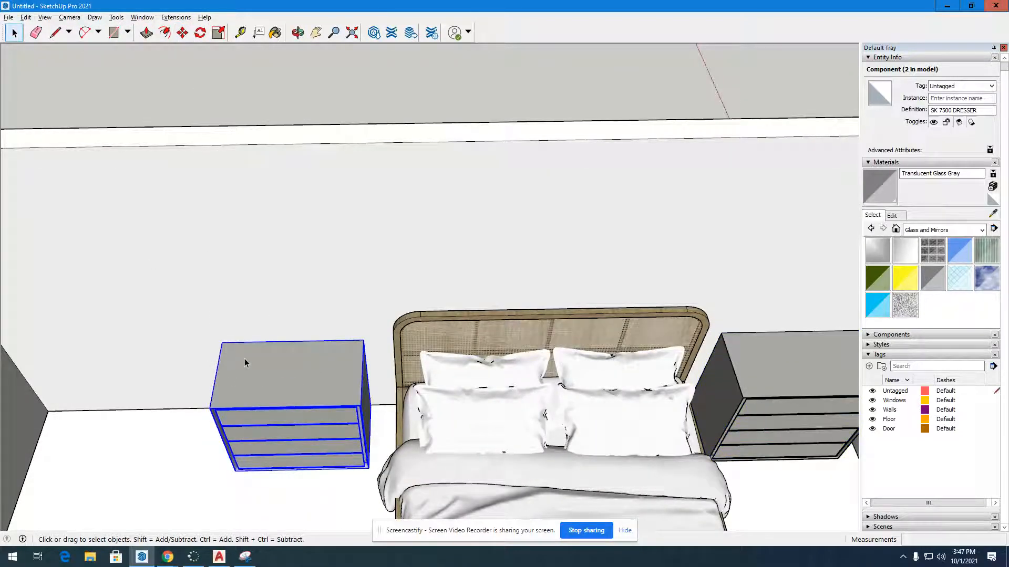
{"action": "left_click", "coordinate": [182, 32]}
{"action": "left_click", "coordinate": [286, 362]}
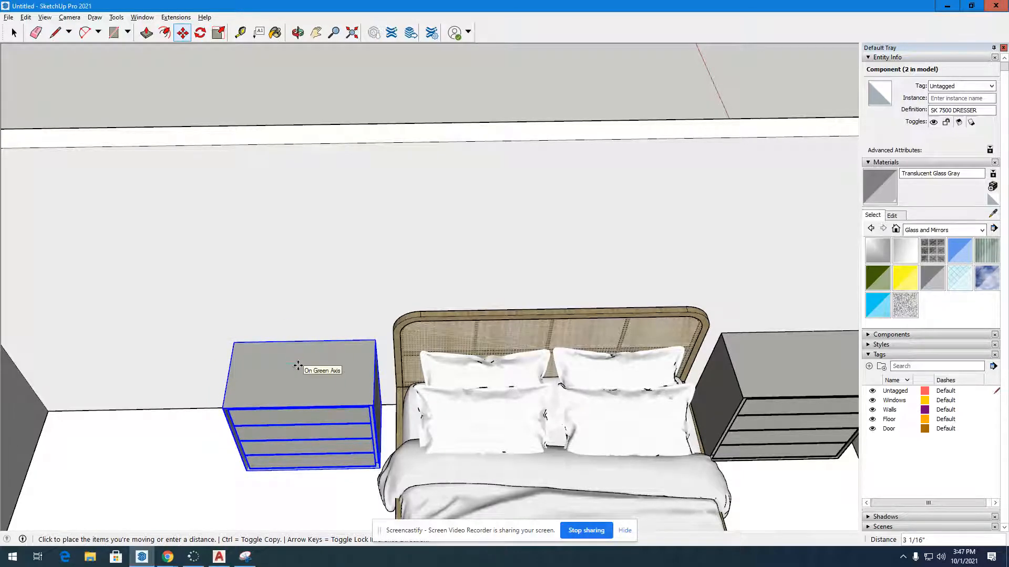
{"action": "left_click", "coordinate": [298, 366]}
{"action": "scroll", "coordinate": [397, 211], "scroll_direction": "down", "scroll_amount": 5}
{"action": "left_click", "coordinate": [14, 32]}
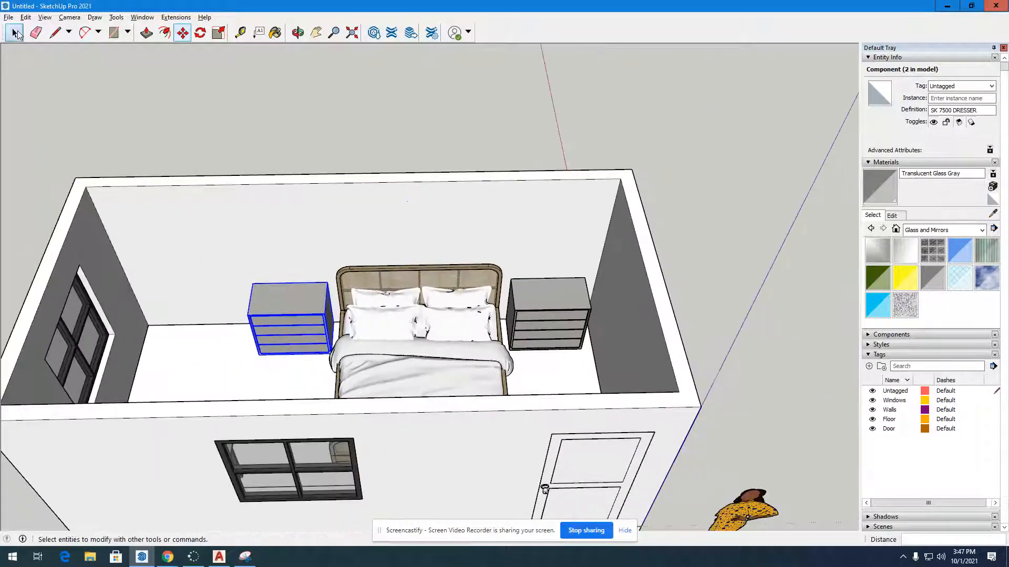
{"action": "left_click", "coordinate": [178, 130]}
- Search 3D Warehouse for "desk chair" and browse the product results for a simple armless model
{"action": "left_click", "coordinate": [299, 34]}
{"action": "left_click_drag", "start_coordinate": [452, 247], "coordinate": [551, 201]}
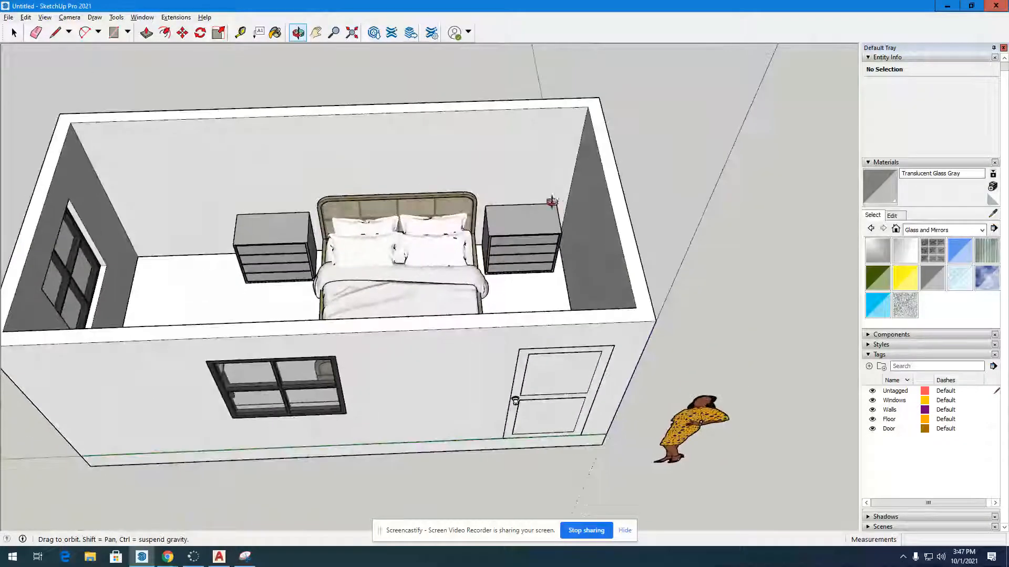
{"action": "scroll", "coordinate": [112, 156], "scroll_direction": "up", "scroll_amount": 6}
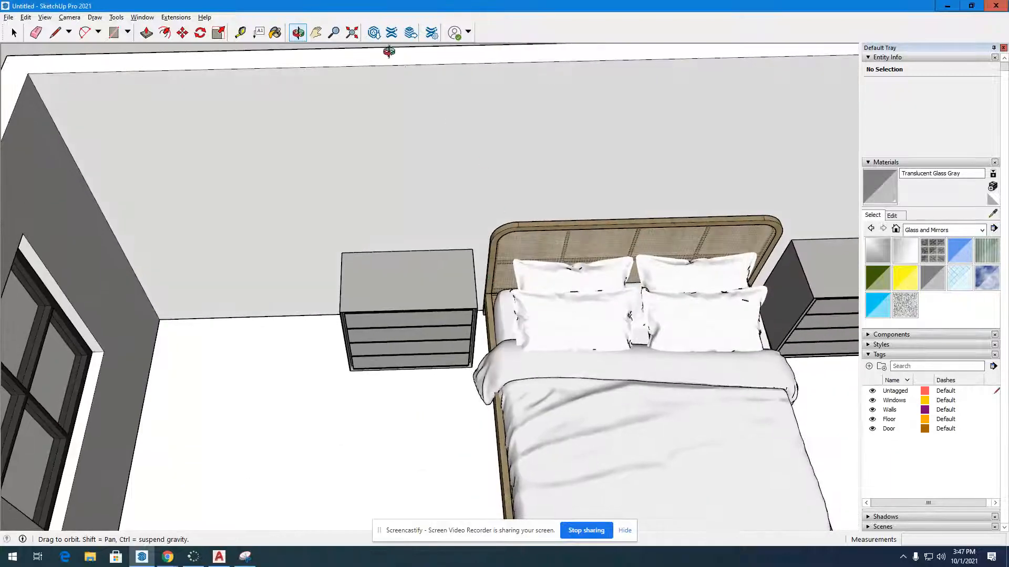
{"action": "left_click", "coordinate": [375, 32]}
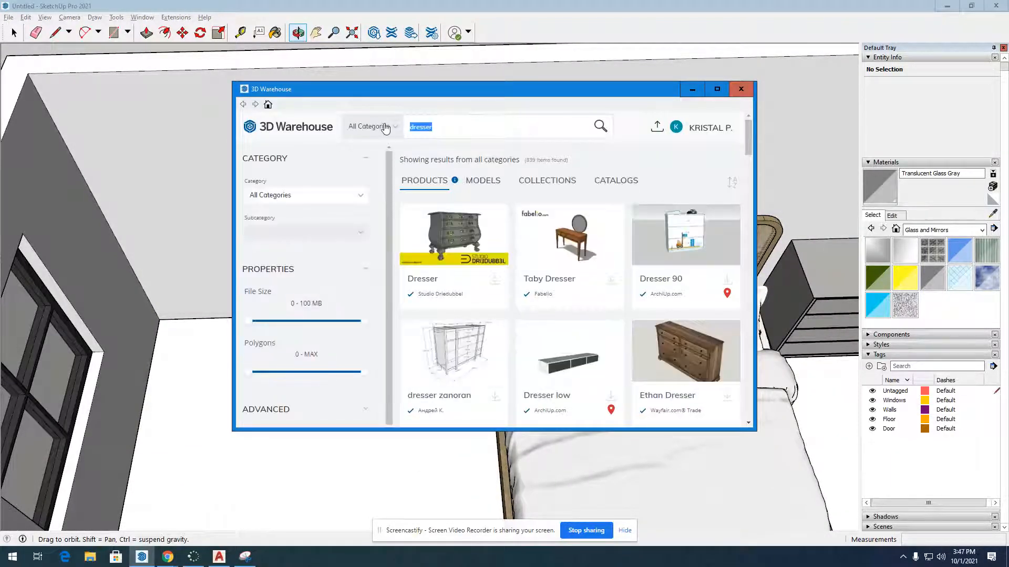
{"action": "type", "text": "desk chaorir"}
{"action": "key", "text": "Return"}
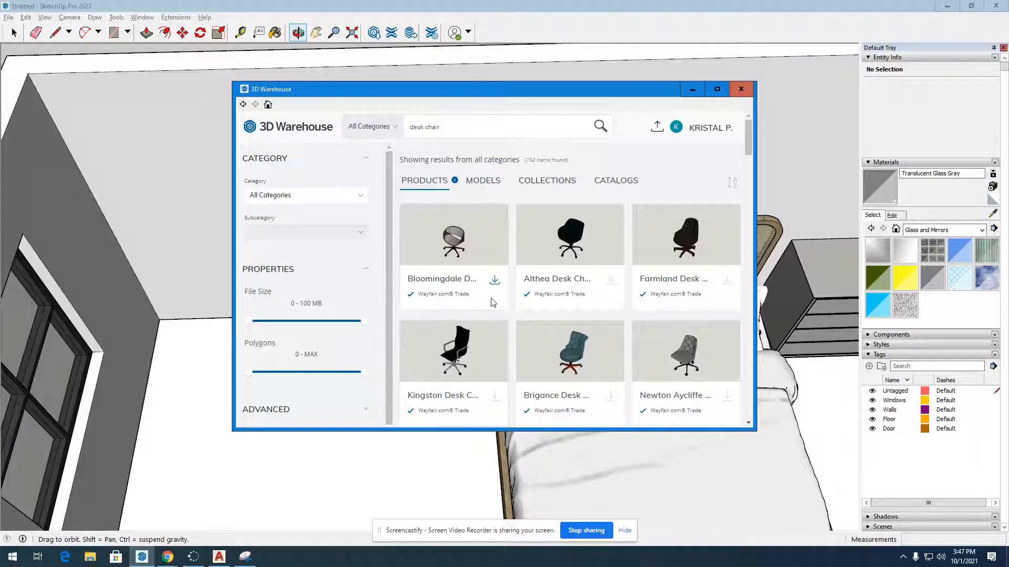
{"action": "scroll", "coordinate": [548, 278], "scroll_direction": "down", "scroll_amount": 5}
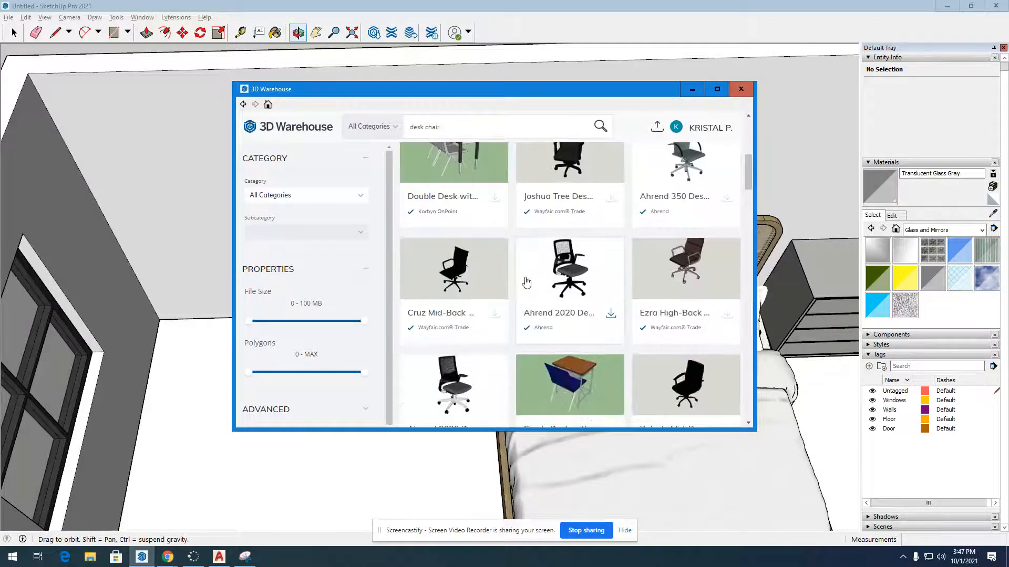
{"action": "scroll", "coordinate": [529, 284], "scroll_direction": "down", "scroll_amount": 10}
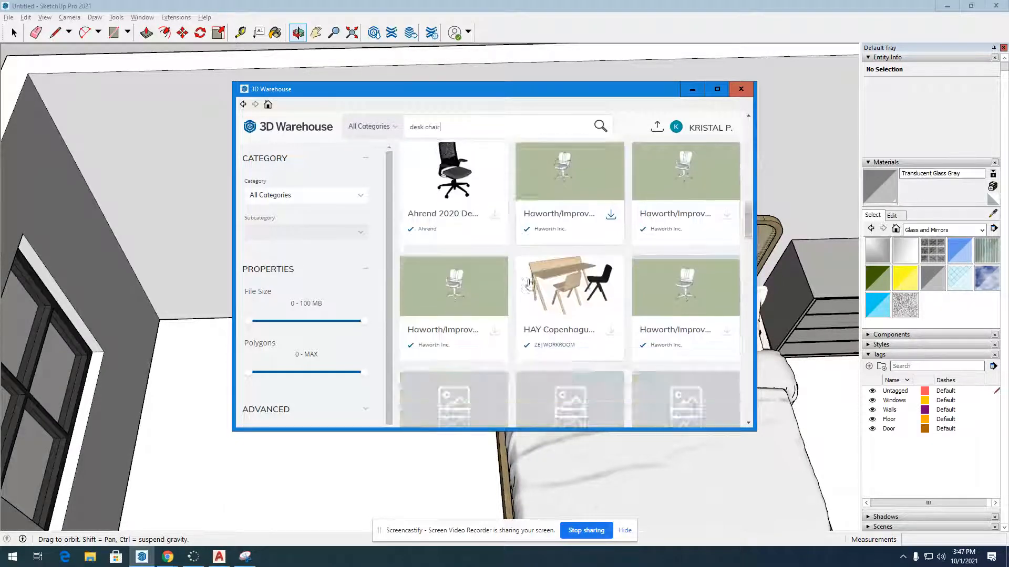
{"action": "scroll", "coordinate": [529, 285], "scroll_direction": "down", "scroll_amount": 5}
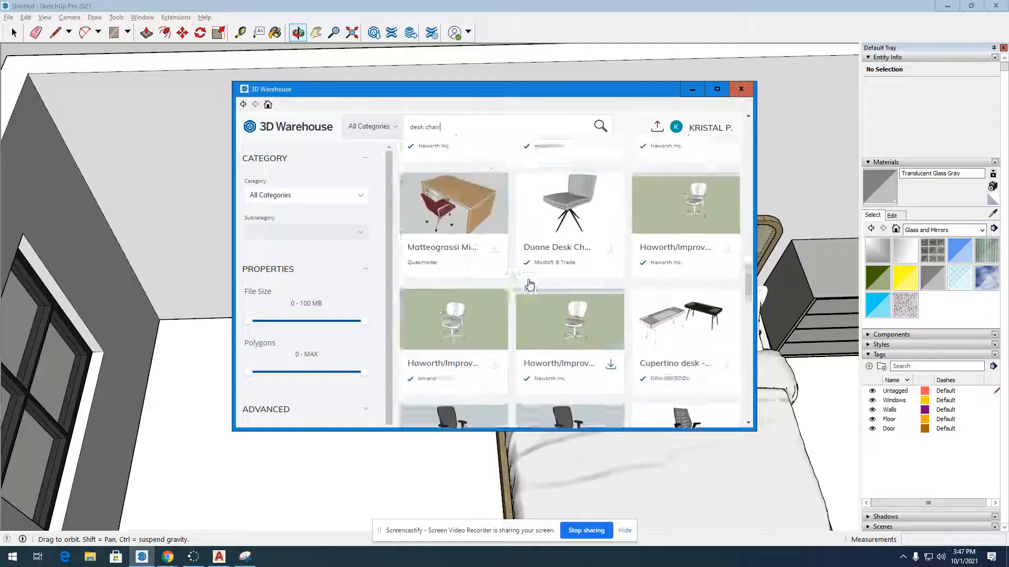
{"action": "scroll", "coordinate": [535, 255], "scroll_direction": "up", "scroll_amount": 5}
{"action": "scroll", "coordinate": [534, 253], "scroll_direction": "down", "scroll_amount": 5}
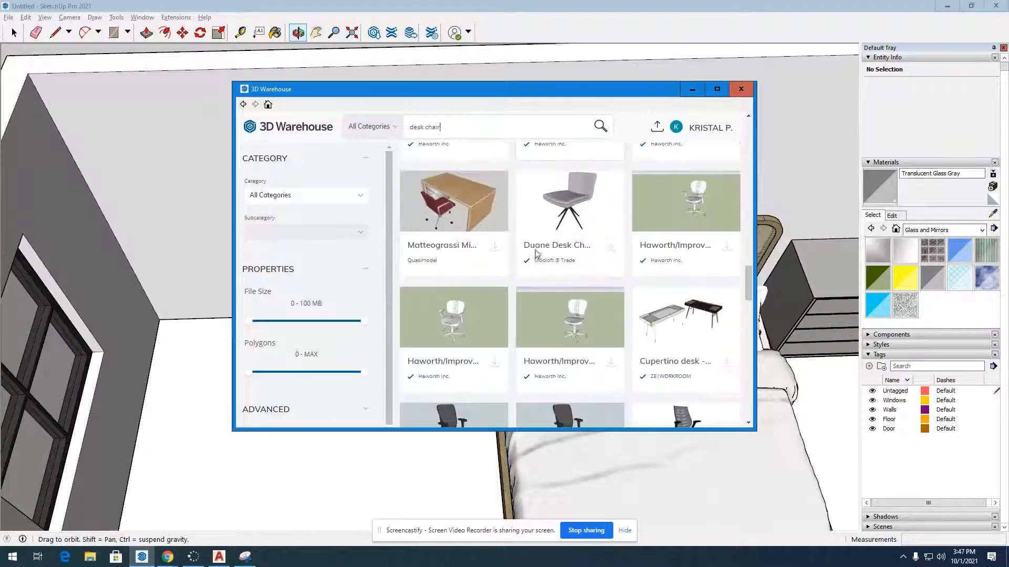
- Load the Duane Desk Chair directly into the model and place it on the floor between the window wall and the bed
{"action": "left_click", "coordinate": [610, 248]}
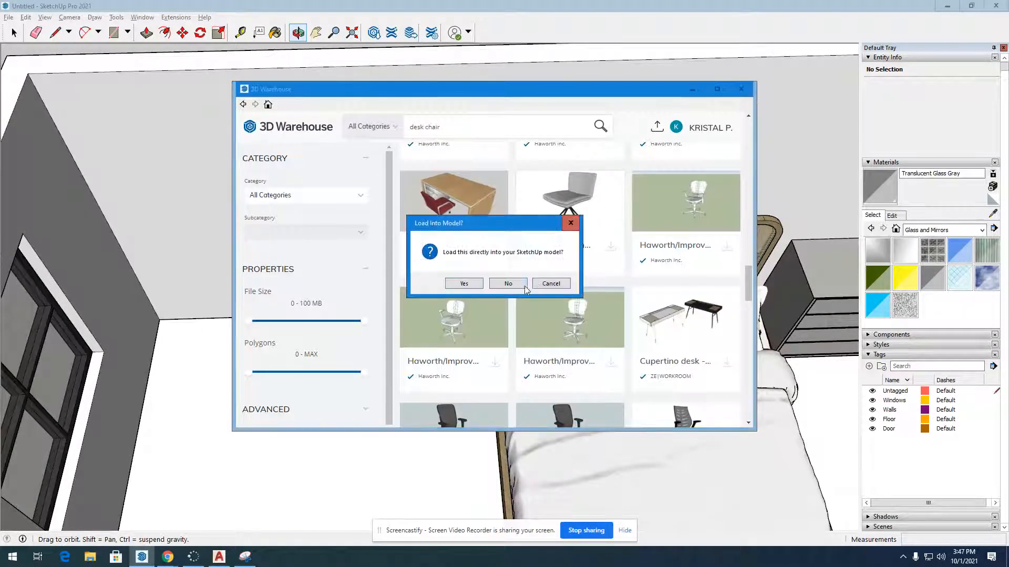
{"action": "left_click", "coordinate": [460, 284]}
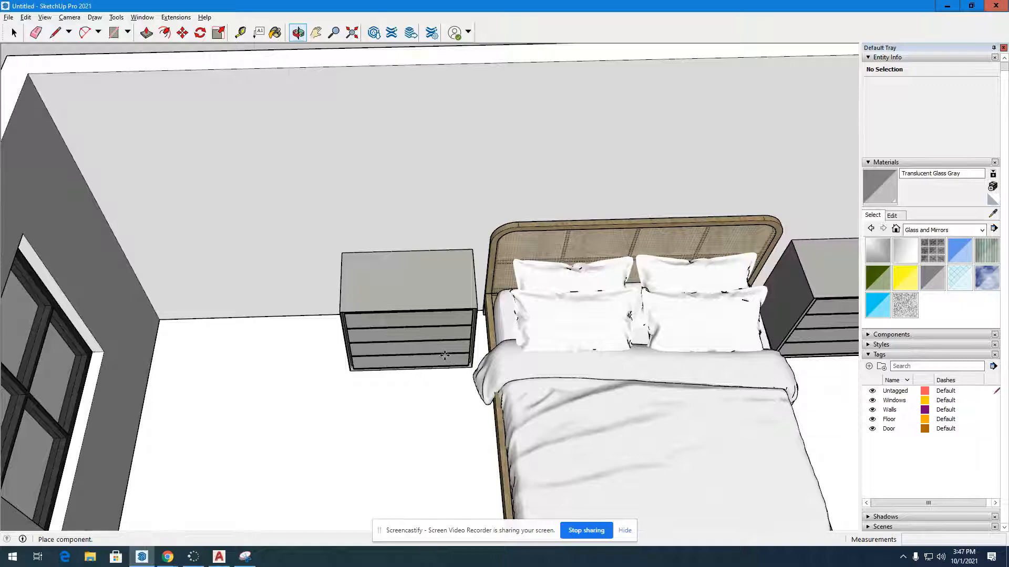
{"action": "scroll", "coordinate": [445, 357], "scroll_direction": "down", "scroll_amount": 1}
{"action": "left_click", "coordinate": [319, 503]}
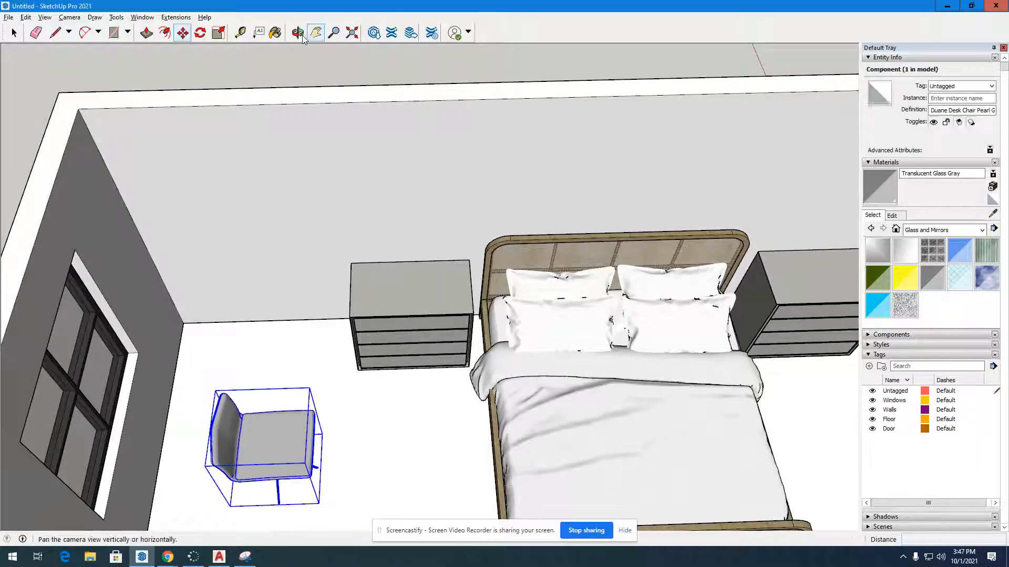
- Rotate the desk chair about 90° on the floor so its seat faces the desk
{"action": "middle_click_drag", "start_coordinate": [676, 354], "coordinate": [205, 190]}
{"action": "scroll", "coordinate": [412, 317], "scroll_direction": "down", "scroll_amount": 1}
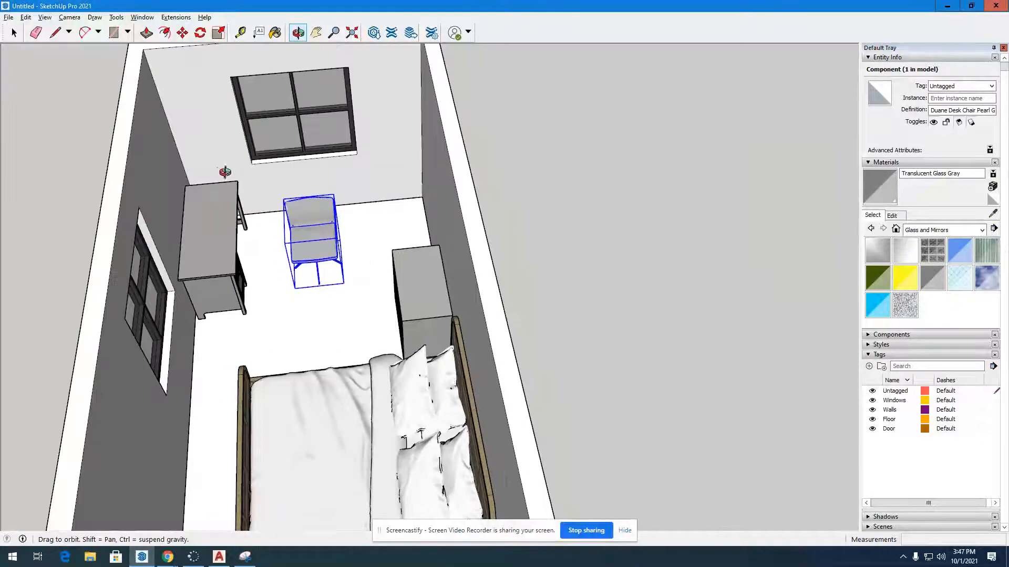
{"action": "scroll", "coordinate": [225, 172], "scroll_direction": "up", "scroll_amount": 4}
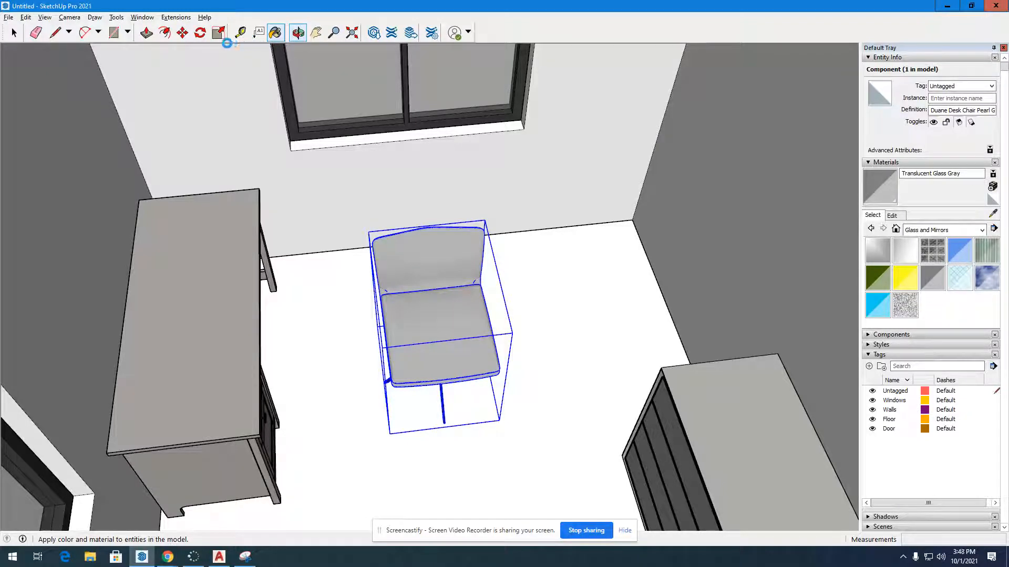
{"action": "left_click", "coordinate": [200, 33]}
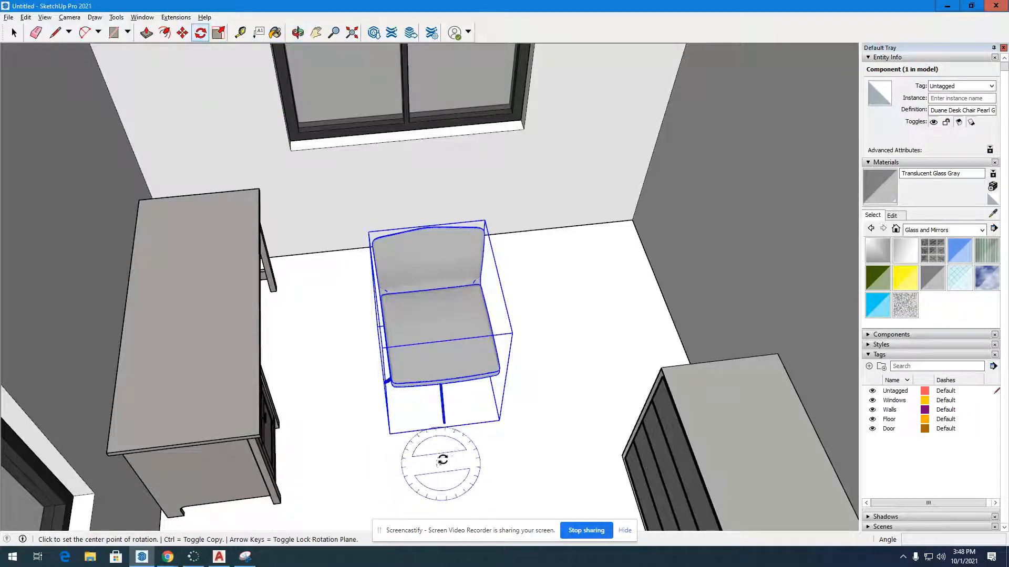
{"action": "left_click", "coordinate": [443, 460]}
{"action": "left_click", "coordinate": [457, 458]}
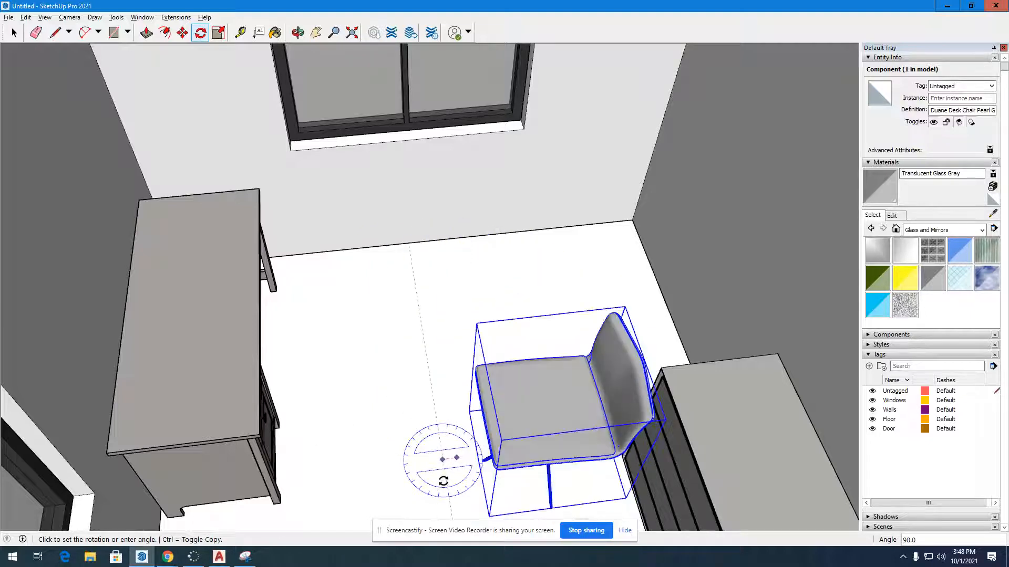
{"action": "left_click", "coordinate": [442, 480]}
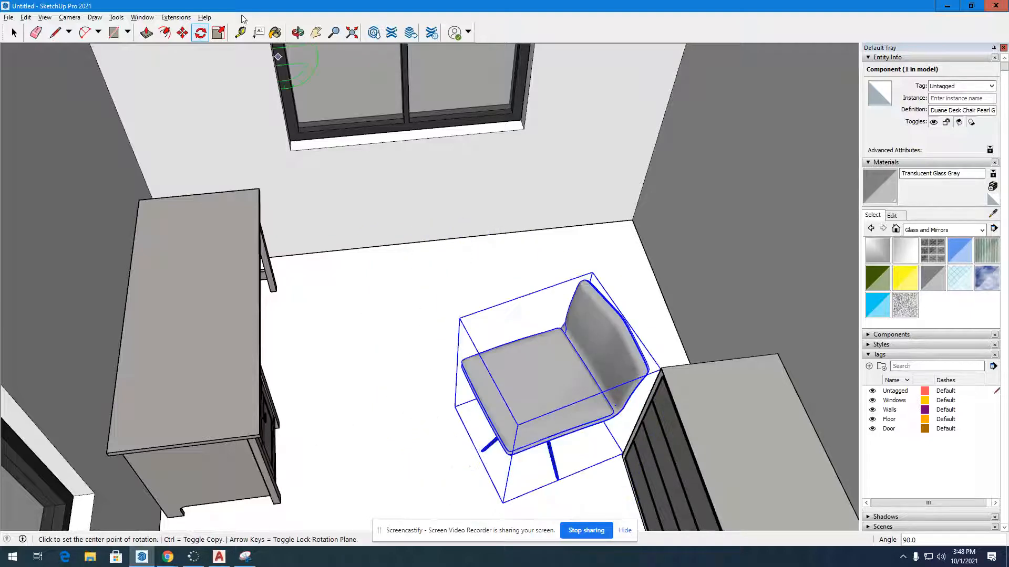
- Remove the rotated desk chair from the bedroom
{"action": "left_click", "coordinate": [244, 105]}
{"action": "key", "text": "Delete"}
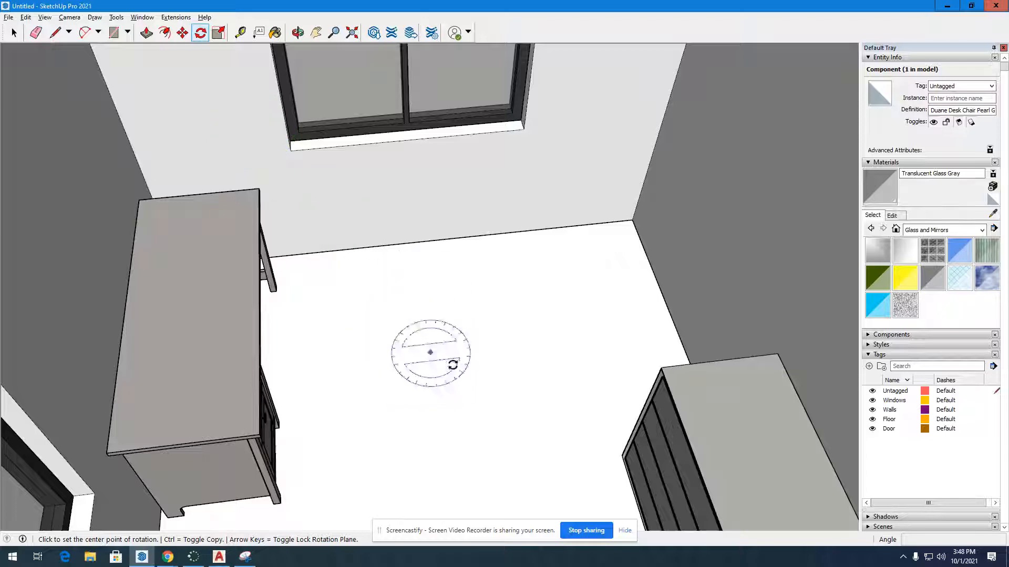
{"action": "scroll", "coordinate": [428, 315], "scroll_direction": "down", "scroll_amount": 5}
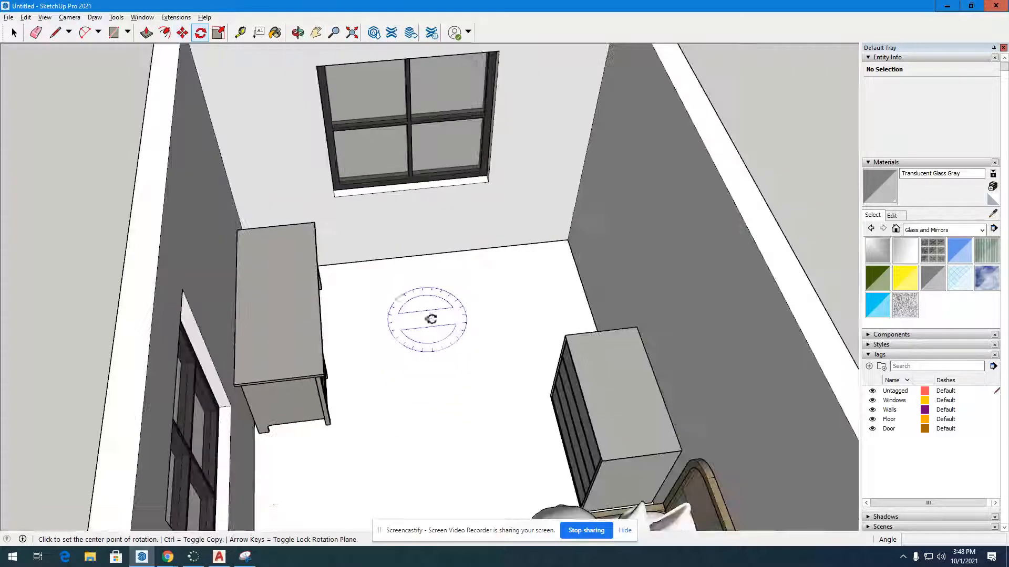
{"action": "scroll", "coordinate": [412, 303], "scroll_direction": "up", "scroll_amount": 3}
{"action": "left_click", "coordinate": [25, 17]}
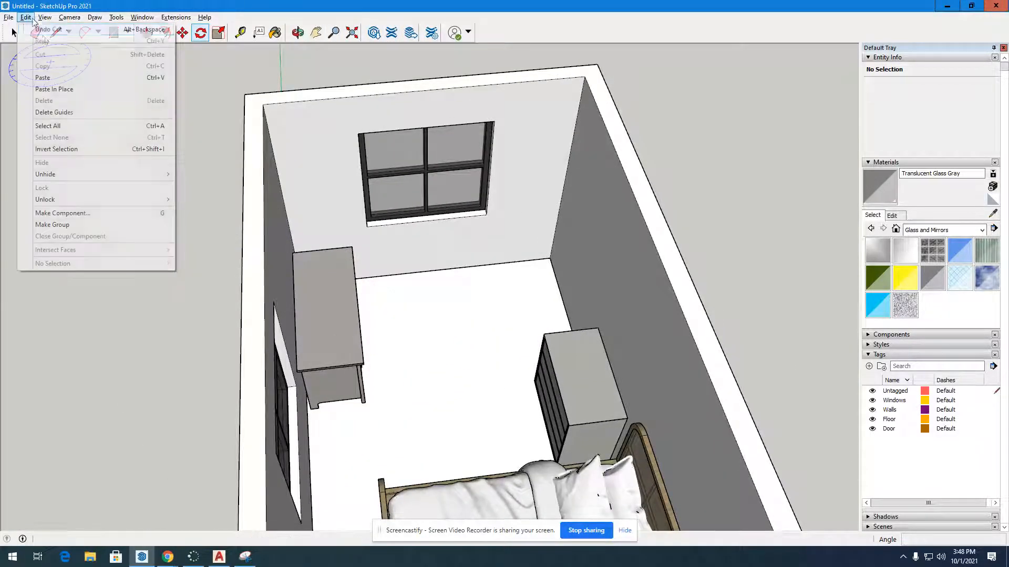
{"action": "left_click", "coordinate": [398, 41]}
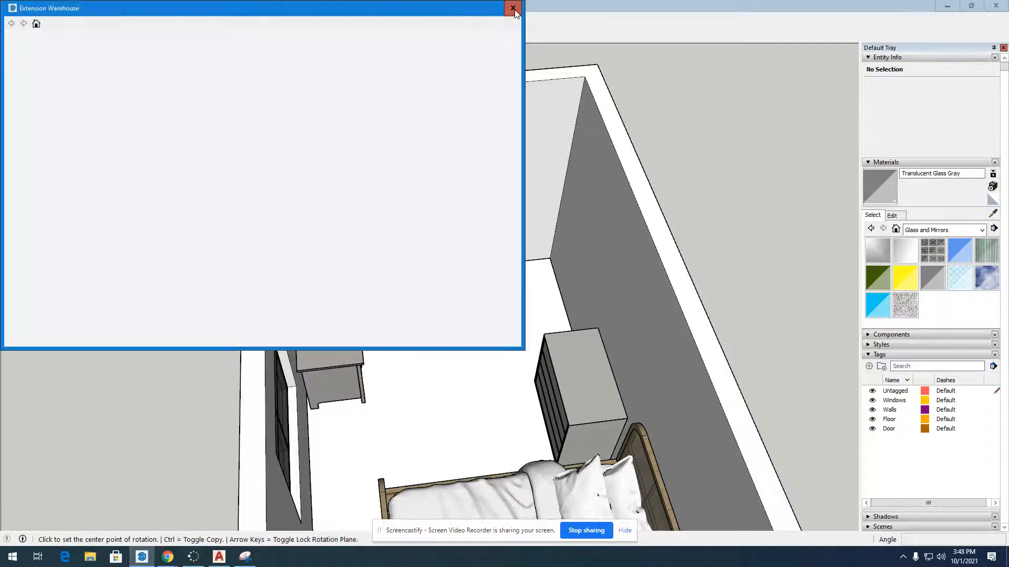
{"action": "left_click", "coordinate": [514, 9]}
- Load the Duane Desk Chair from the 3D Warehouse desk chair results and place it on the floor beside the desk
{"action": "left_click", "coordinate": [370, 37]}
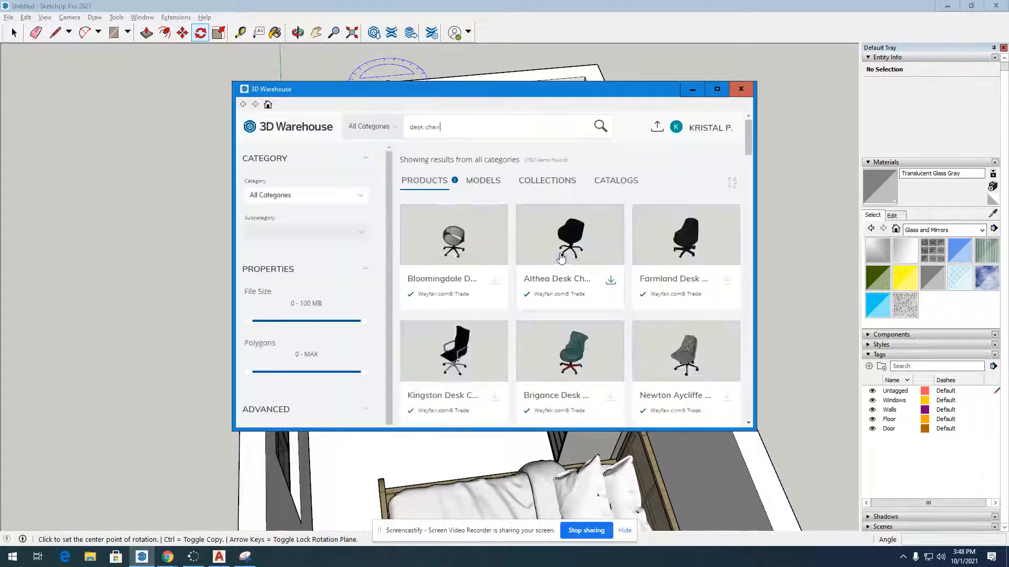
{"action": "scroll", "coordinate": [548, 273], "scroll_direction": "down", "scroll_amount": 7}
{"action": "scroll", "coordinate": [560, 284], "scroll_direction": "up", "scroll_amount": 2}
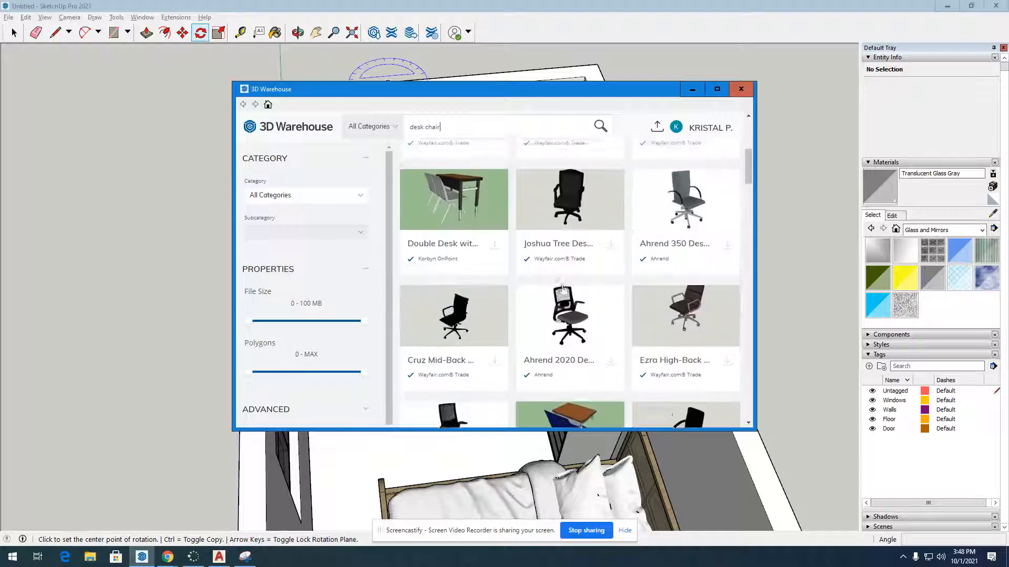
{"action": "scroll", "coordinate": [562, 288], "scroll_direction": "down", "scroll_amount": 6}
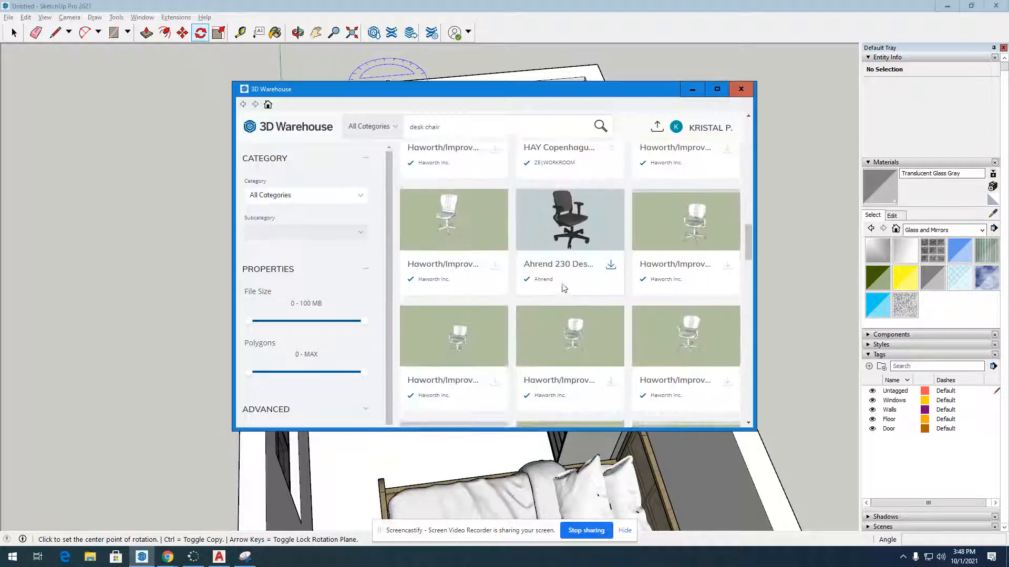
{"action": "scroll", "coordinate": [563, 288], "scroll_direction": "down", "scroll_amount": 2}
{"action": "left_click", "coordinate": [610, 246]}
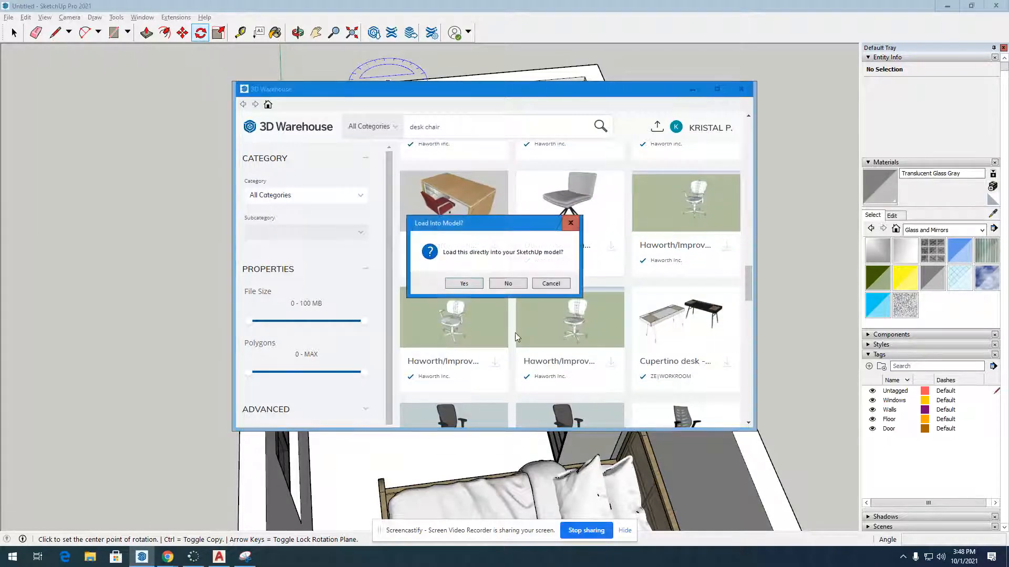
{"action": "left_click", "coordinate": [465, 284]}
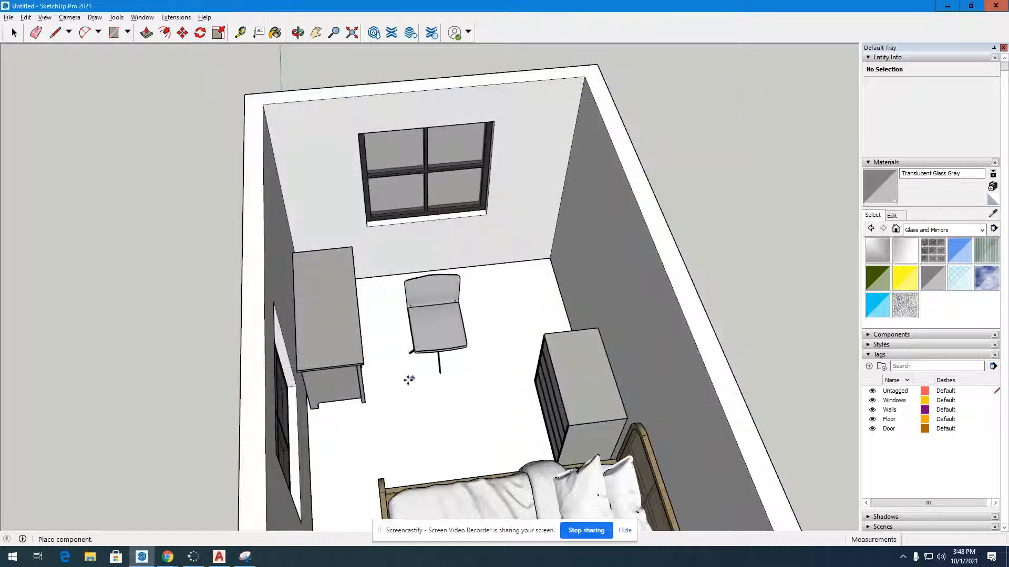
{"action": "left_click", "coordinate": [393, 368]}
- Rotate the newly placed desk chair a quarter turn on the floor so its seat faces the desk
{"action": "left_click", "coordinate": [200, 33]}
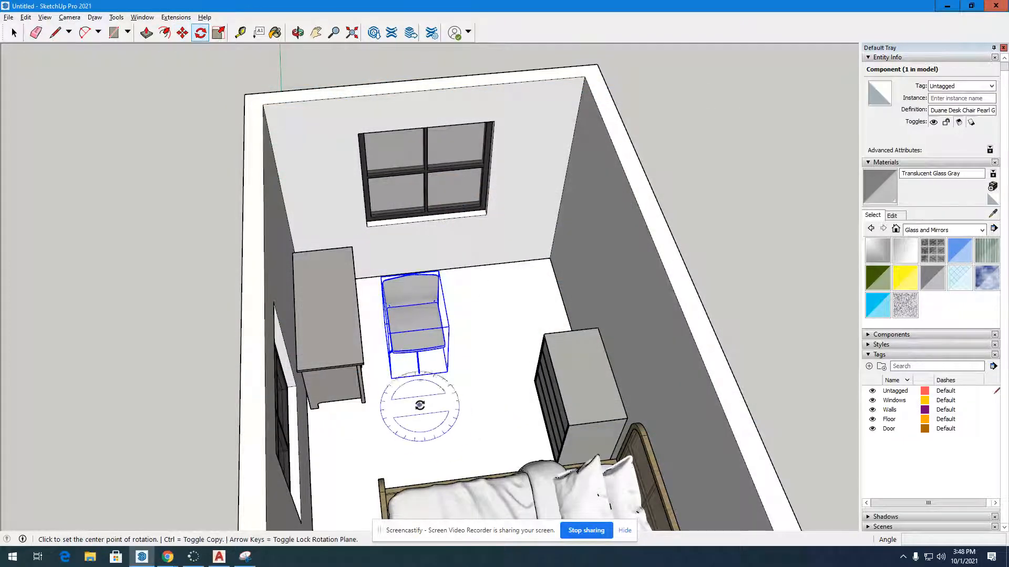
{"action": "left_click", "coordinate": [420, 408]}
{"action": "left_click", "coordinate": [438, 407]}
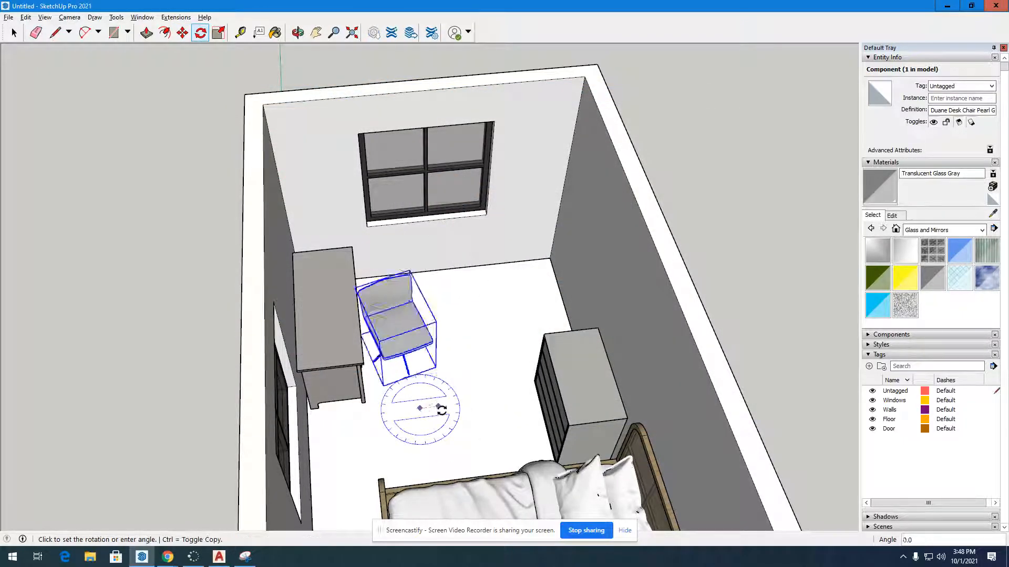
{"action": "left_click", "coordinate": [423, 441]}
- Move the desk chair across the floor to the desk so its seat slides under the desktop
{"action": "left_click", "coordinate": [181, 33]}
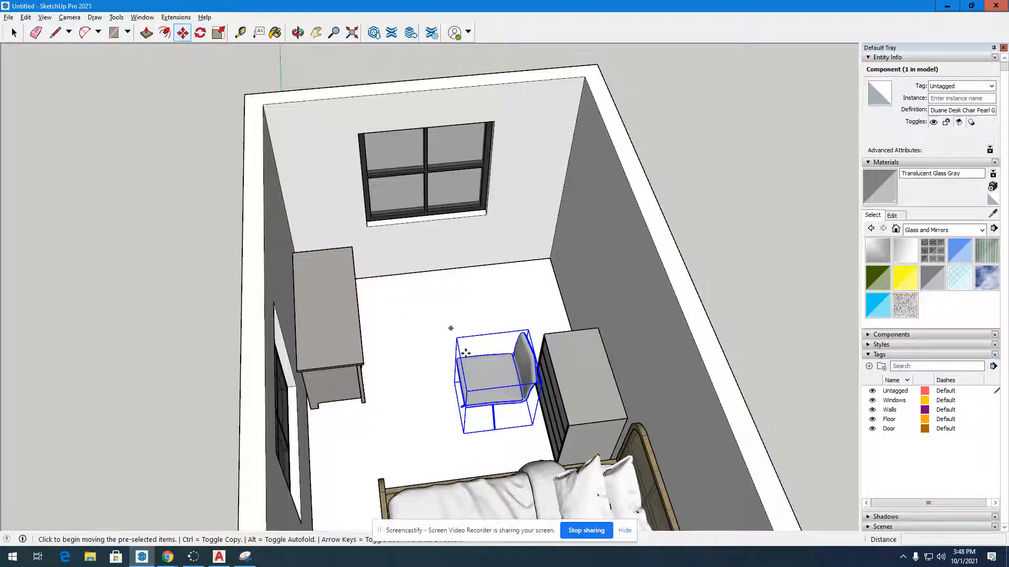
{"action": "left_click", "coordinate": [489, 397]}
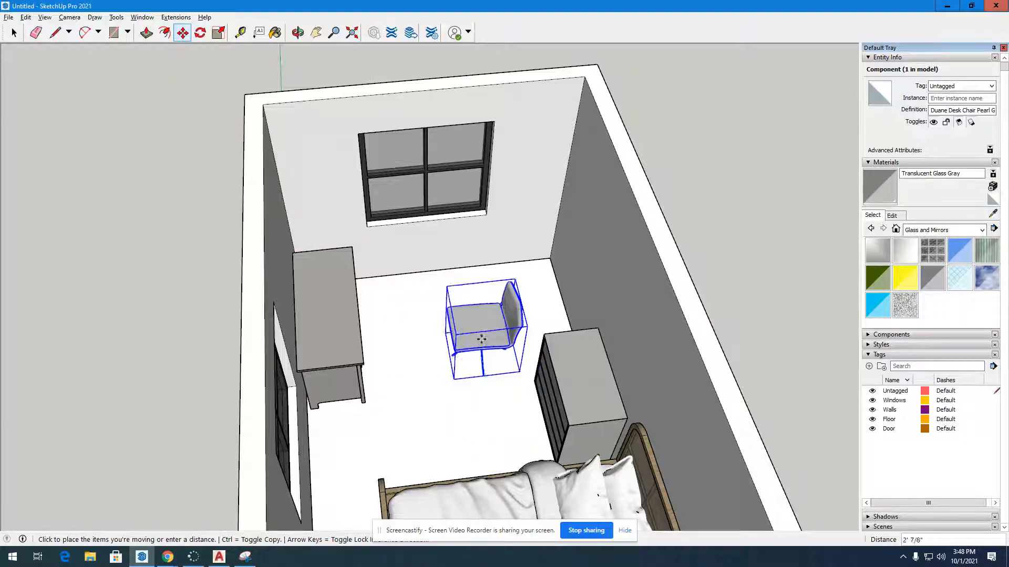
{"action": "left_click", "coordinate": [465, 301]}
{"action": "left_click", "coordinate": [482, 300]}
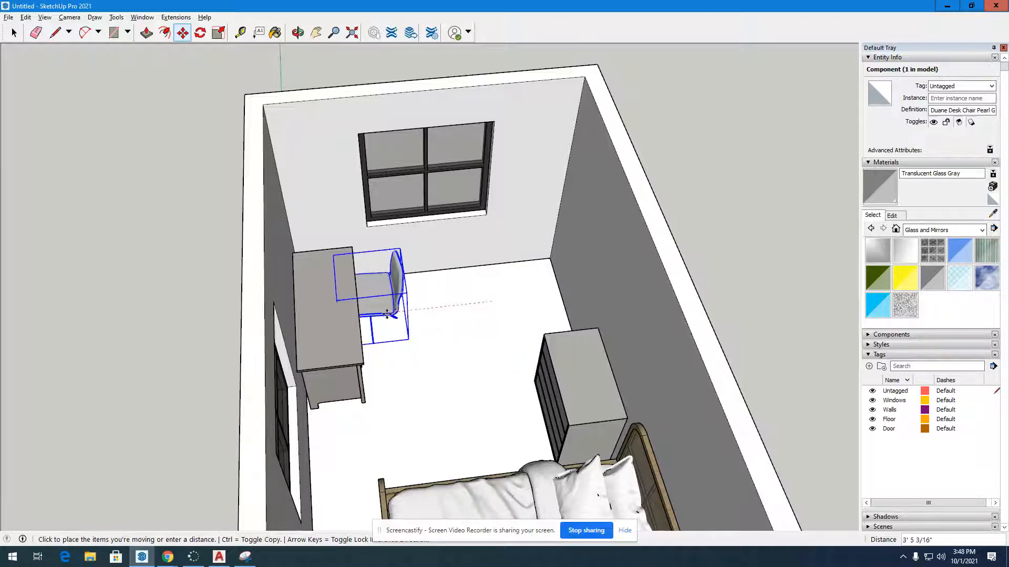
{"action": "left_click", "coordinate": [387, 315]}
- Shift the desk chair sideways about 4" toward the desk's drawer side so it sits in the knee opening
{"action": "left_click", "coordinate": [298, 33]}
{"action": "left_click_drag", "start_coordinate": [451, 320], "coordinate": [206, 372]}
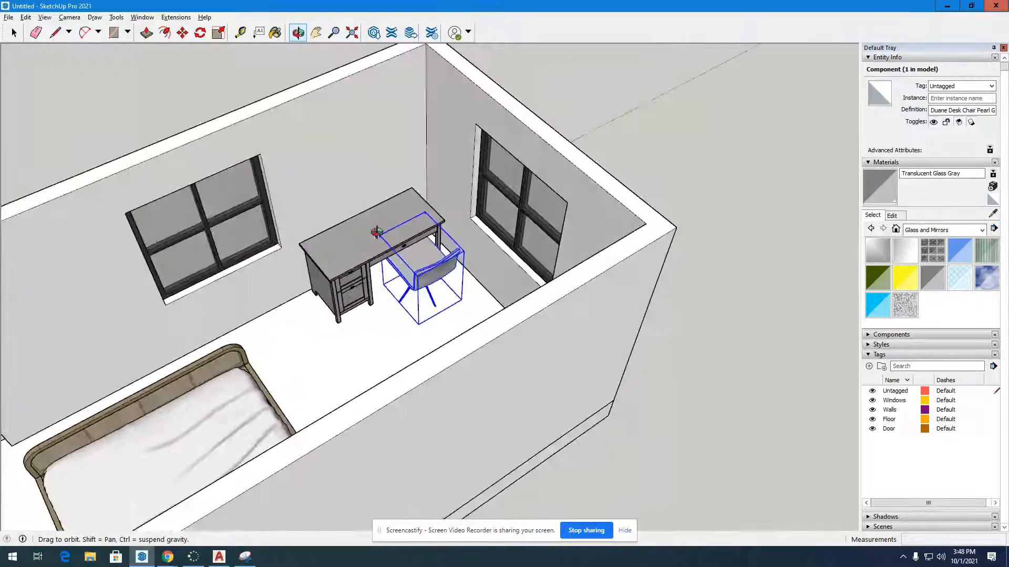
{"action": "scroll", "coordinate": [378, 233], "scroll_direction": "up", "scroll_amount": 5}
{"action": "scroll", "coordinate": [378, 232], "scroll_direction": "up", "scroll_amount": 4}
{"action": "left_click_drag", "start_coordinate": [624, 468], "coordinate": [501, 319]}
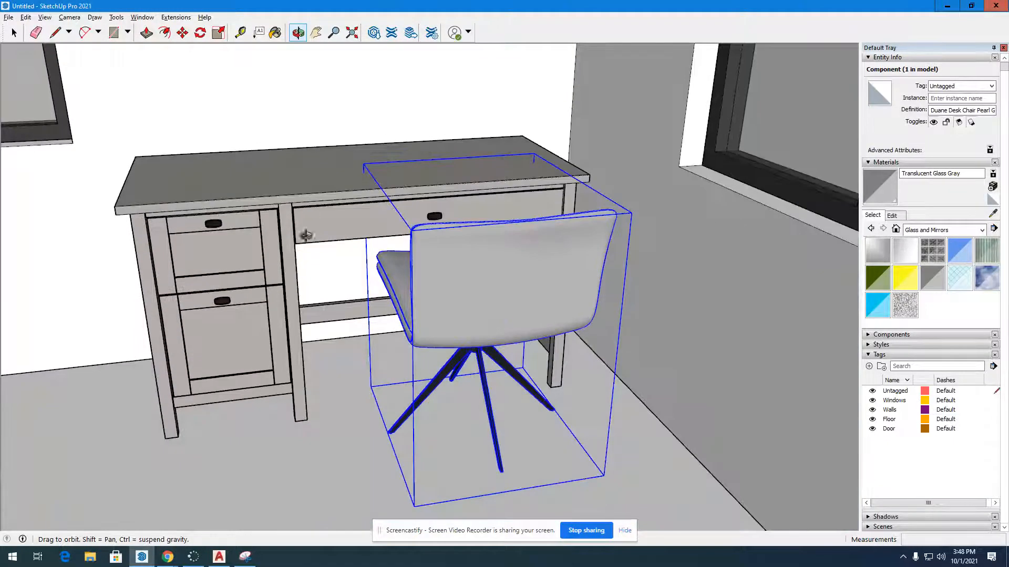
{"action": "left_click", "coordinate": [182, 33]}
{"action": "left_click", "coordinate": [534, 284]}
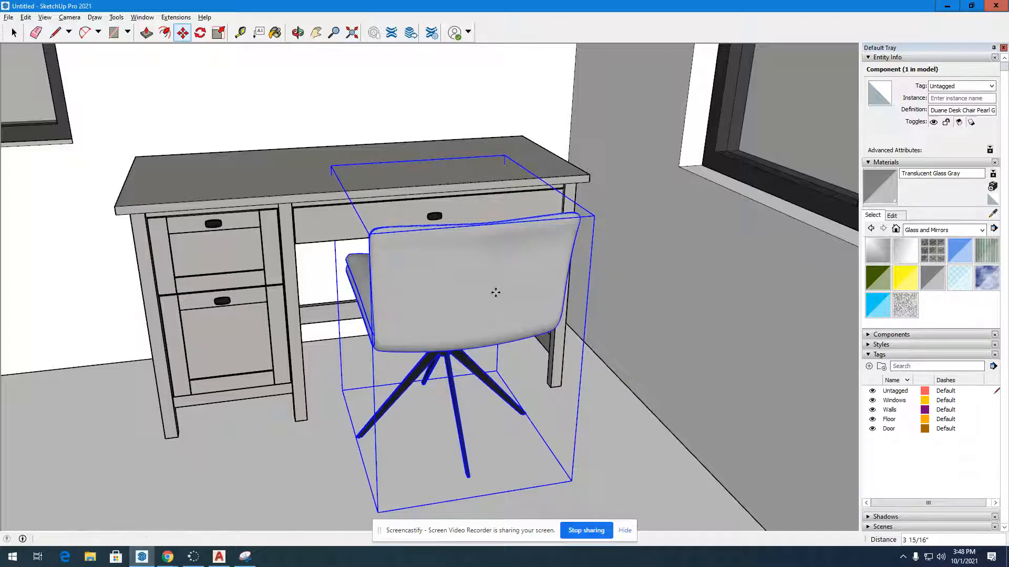
{"action": "left_click", "coordinate": [495, 292]}
- Deselect the desk chair and examine the room's furniture layout around the desk, bed and both dressers
{"action": "middle_click_drag", "start_coordinate": [496, 291], "coordinate": [634, 375]}
{"action": "scroll", "coordinate": [525, 307], "scroll_direction": "down", "scroll_amount": 10}
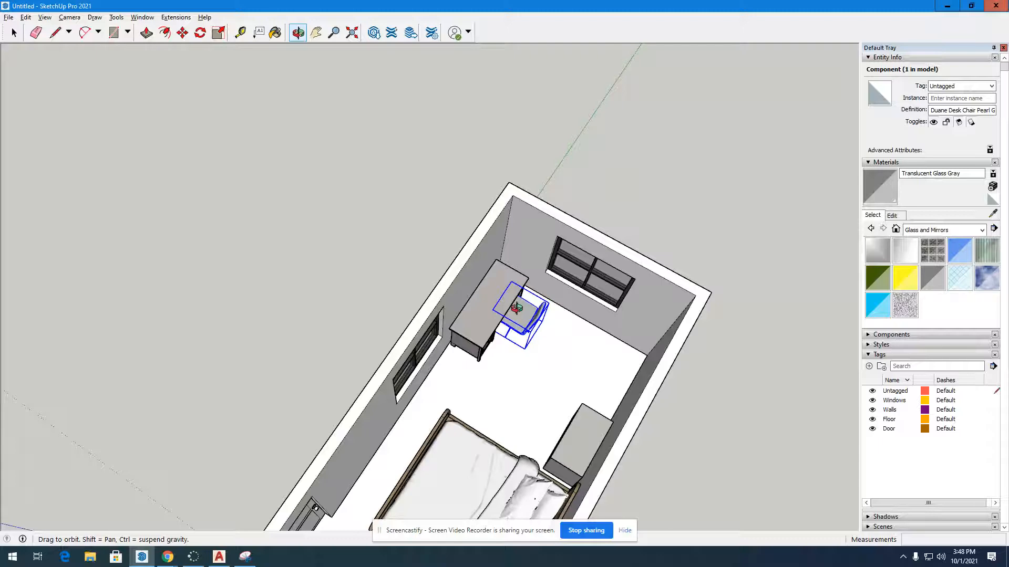
{"action": "middle_click_drag", "start_coordinate": [517, 308], "coordinate": [703, 310]}
{"action": "left_click_drag", "start_coordinate": [703, 310], "coordinate": [542, 286]}
{"action": "scroll", "coordinate": [542, 285], "scroll_direction": "up", "scroll_amount": 5}
{"action": "left_click", "coordinate": [13, 36]}
{"action": "left_click", "coordinate": [140, 240]}
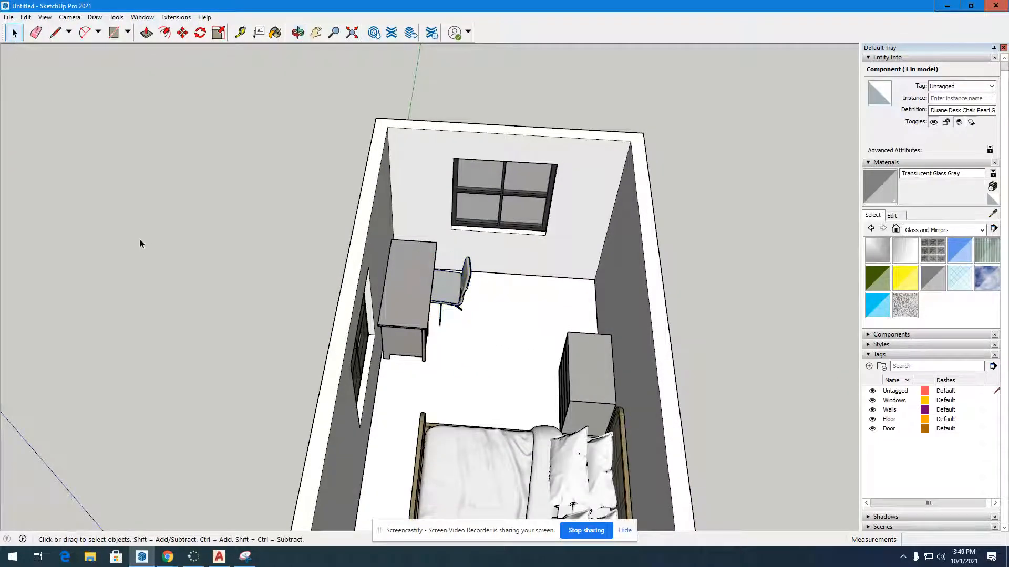
{"action": "left_click", "coordinate": [298, 33]}
{"action": "left_click_drag", "start_coordinate": [572, 324], "coordinate": [317, 174]}
{"action": "scroll", "coordinate": [318, 173], "scroll_direction": "up", "scroll_amount": 2}
{"action": "scroll", "coordinate": [298, 279], "scroll_direction": "up", "scroll_amount": 5}
{"action": "left_click_drag", "start_coordinate": [296, 301], "coordinate": [351, 261]}
{"action": "scroll", "coordinate": [150, 244], "scroll_direction": "down", "scroll_amount": 2}
{"action": "scroll", "coordinate": [504, 216], "scroll_direction": "up", "scroll_amount": 6}
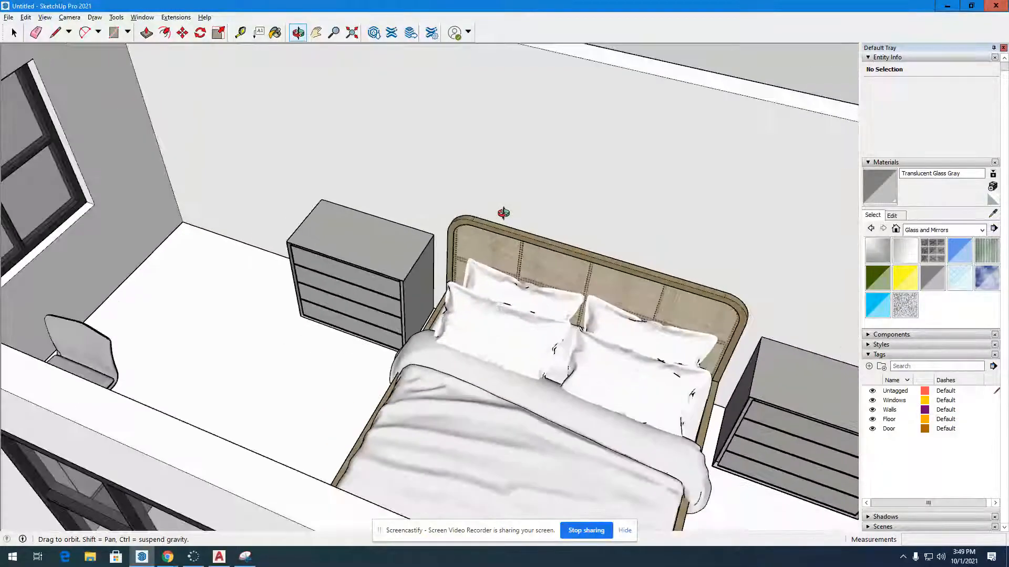
{"action": "scroll", "coordinate": [503, 213], "scroll_direction": "down", "scroll_amount": 3}
{"action": "left_click_drag", "start_coordinate": [642, 250], "coordinate": [625, 305]}
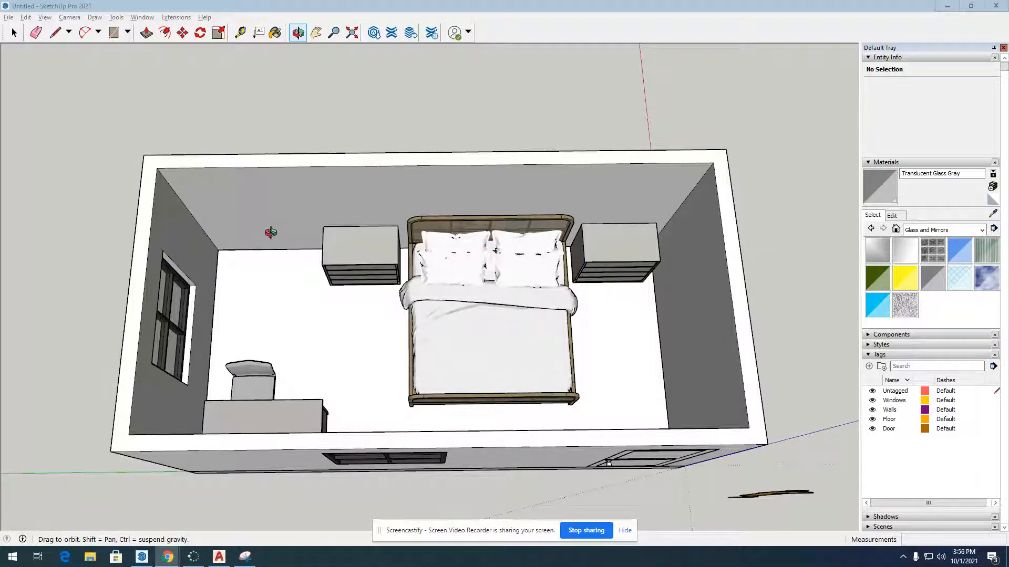
- Open the walls group for editing and select the inner wall face behind the bed
{"action": "left_click", "coordinate": [14, 32]}
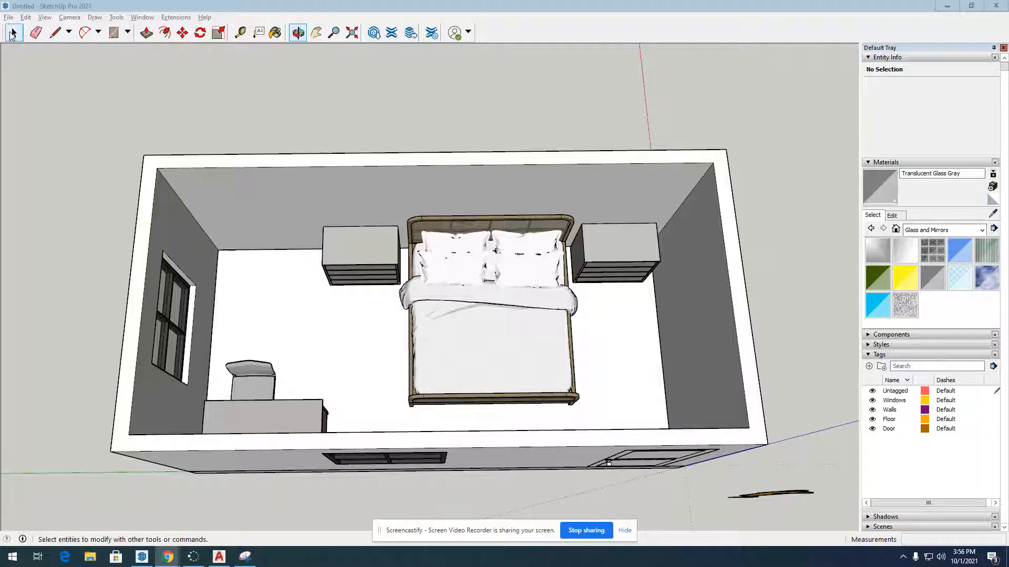
{"action": "double_click", "coordinate": [226, 204]}
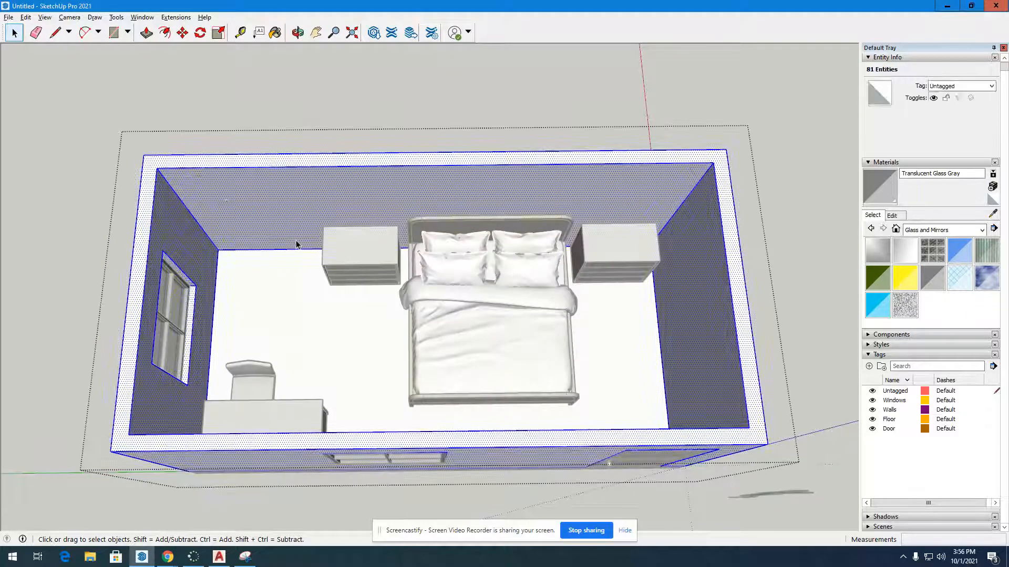
{"action": "left_click", "coordinate": [218, 99]}
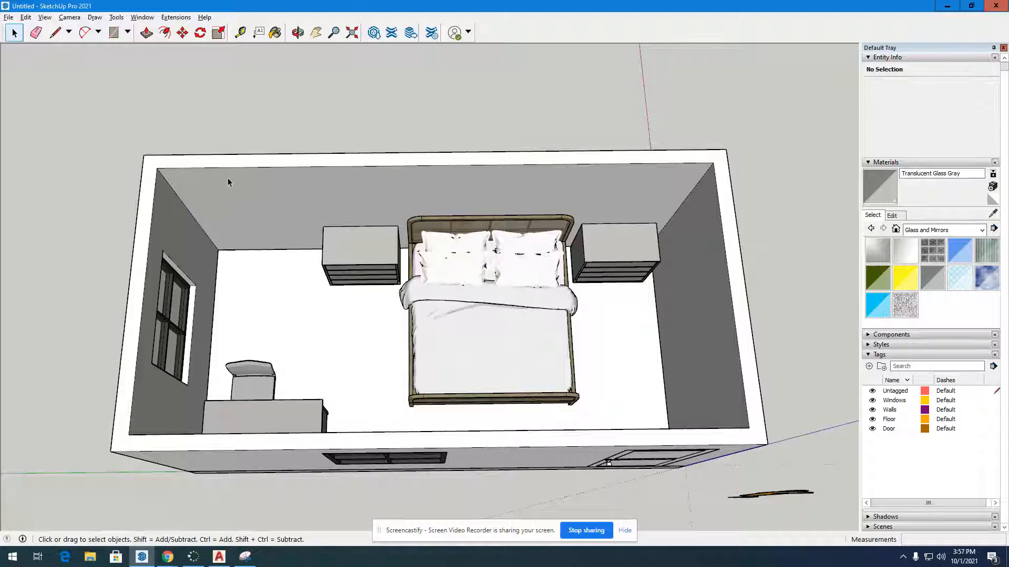
{"action": "double_click", "coordinate": [226, 172]}
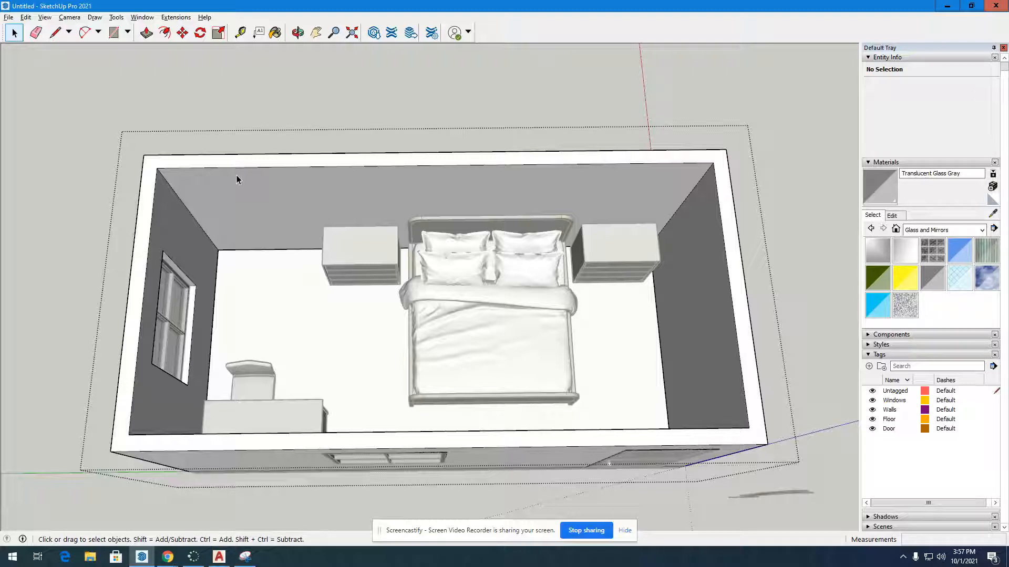
{"action": "left_click", "coordinate": [271, 201]}
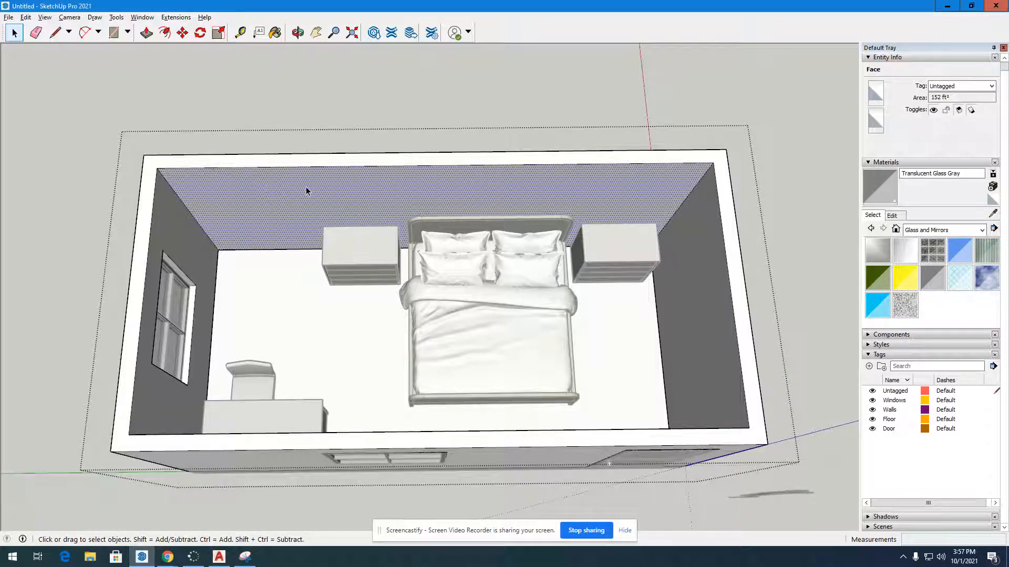
- Activate the Paint Bucket and switch the material library to the Colors collection
{"action": "left_click", "coordinate": [297, 32]}
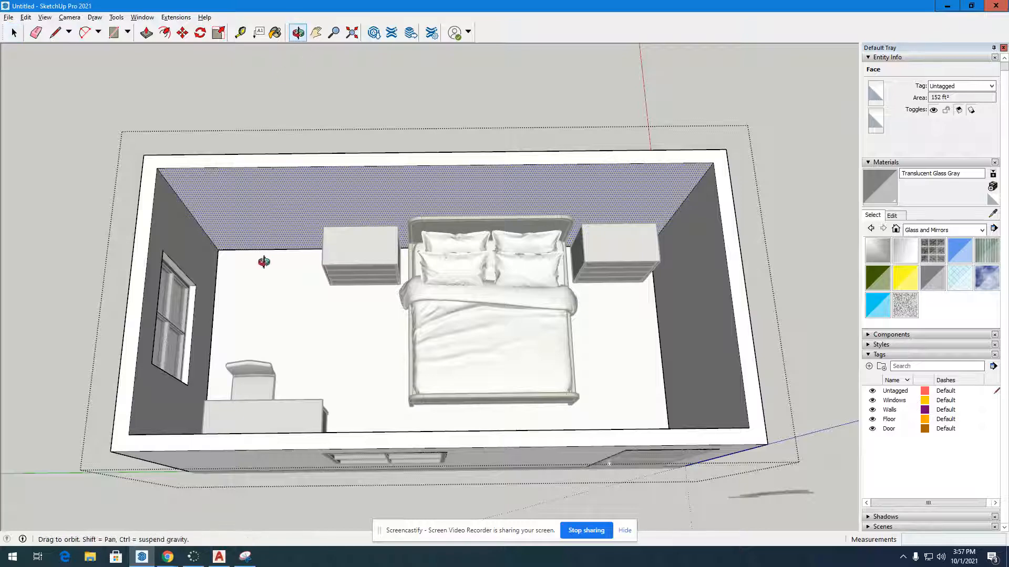
{"action": "left_click_drag", "start_coordinate": [268, 254], "coordinate": [313, 353]}
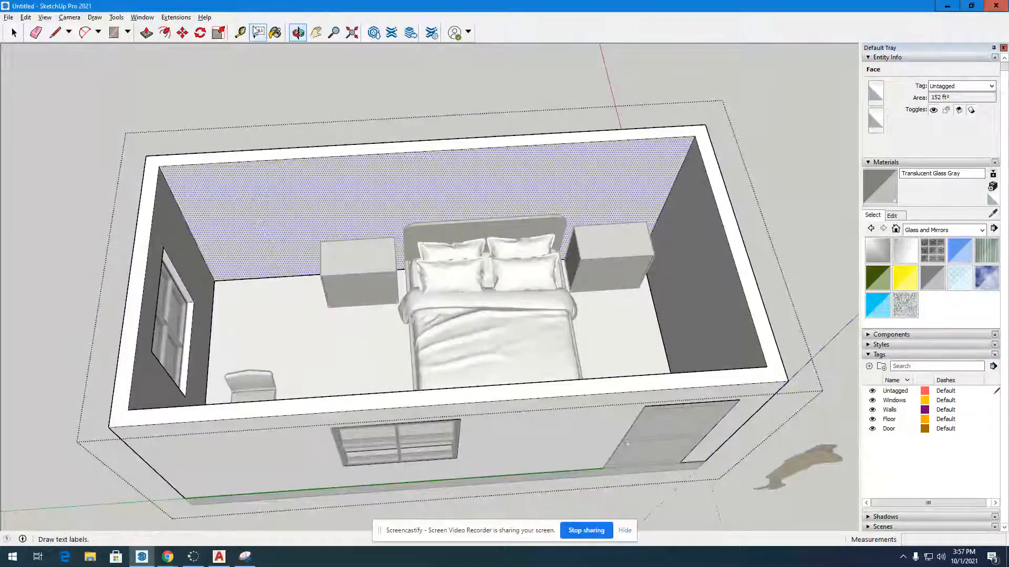
{"action": "left_click", "coordinate": [274, 33]}
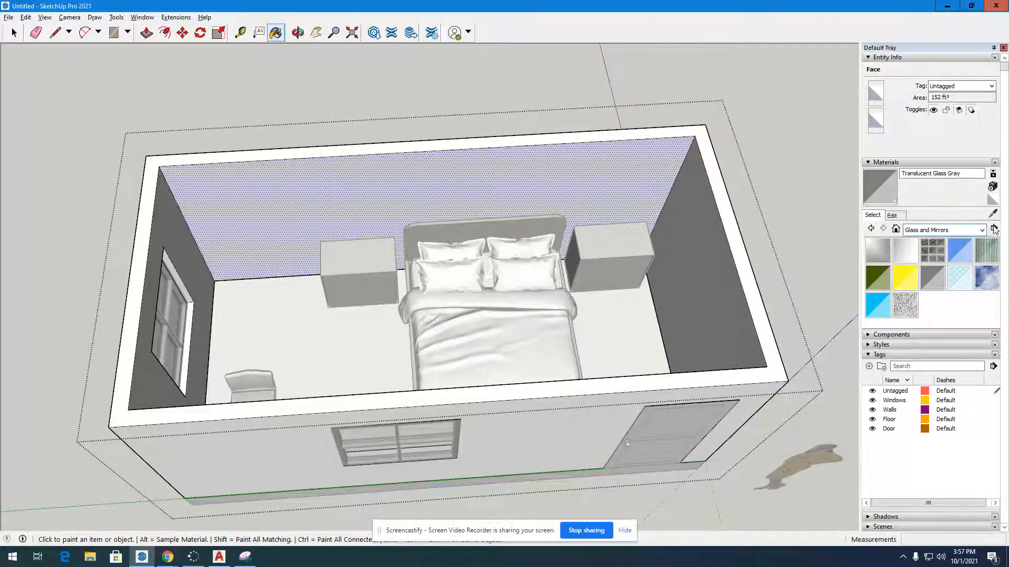
{"action": "left_click", "coordinate": [949, 231]}
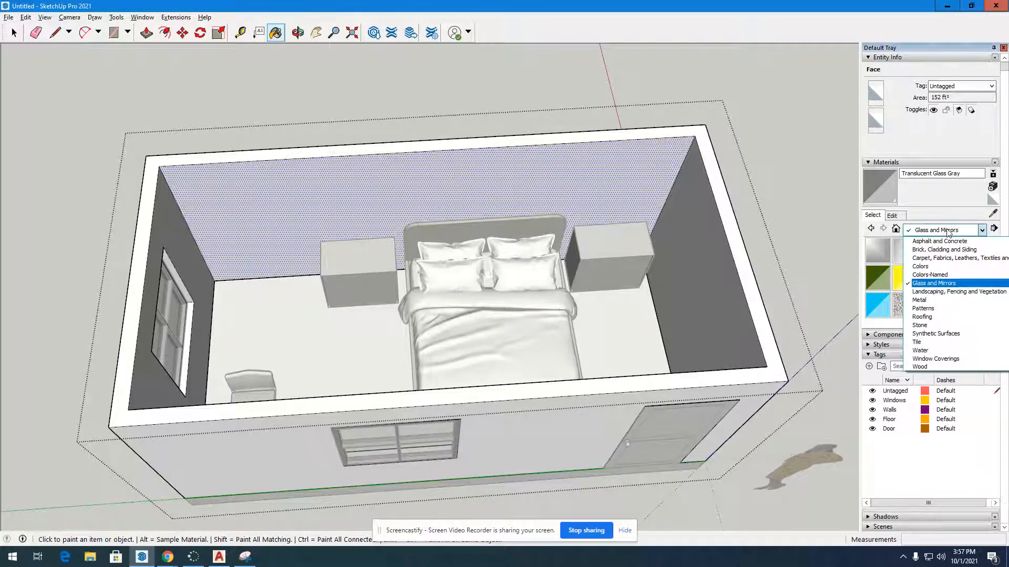
{"action": "left_click", "coordinate": [929, 308]}
{"action": "left_click", "coordinate": [980, 230]}
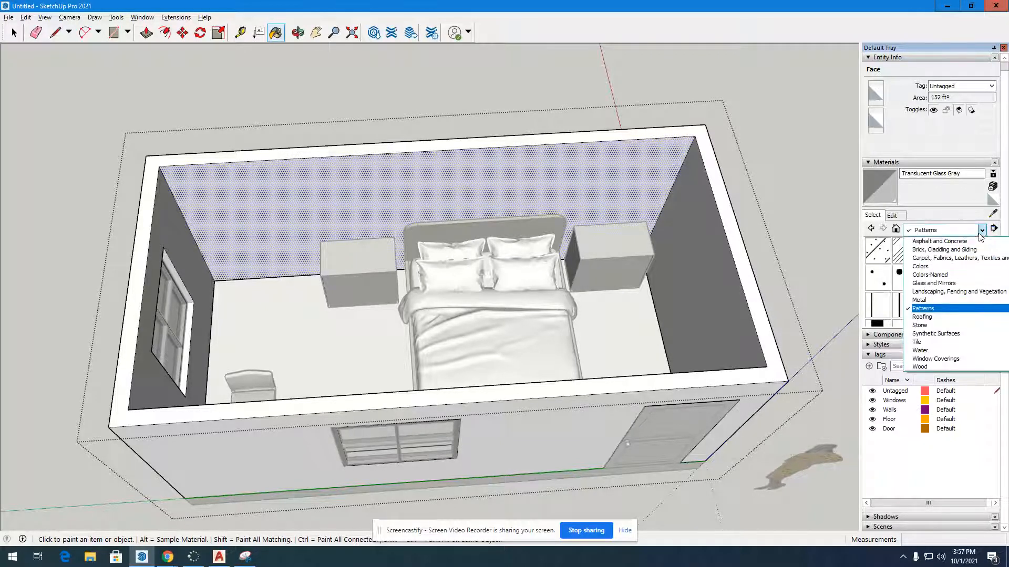
{"action": "left_click", "coordinate": [970, 267]}
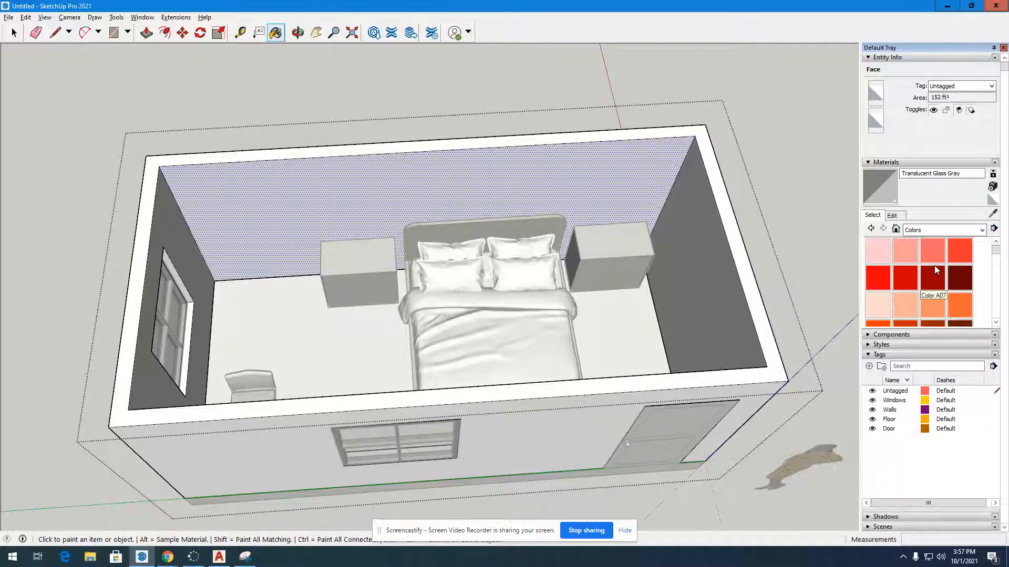
{"action": "scroll", "coordinate": [934, 266], "scroll_direction": "down", "scroll_amount": 15}
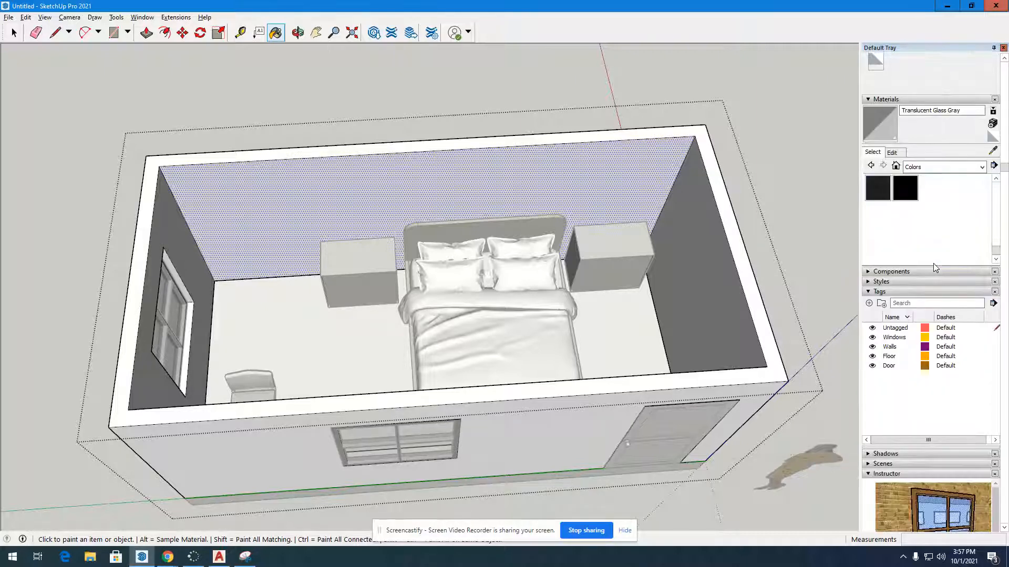
{"action": "left_click", "coordinate": [918, 168]}
{"action": "scroll", "coordinate": [926, 227], "scroll_direction": "up", "scroll_amount": 1}
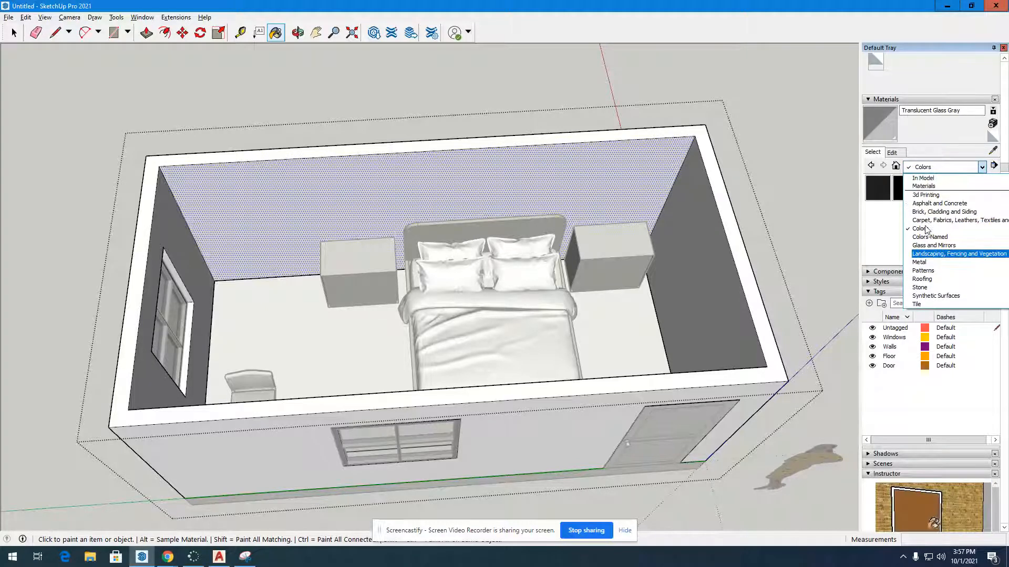
{"action": "left_click", "coordinate": [932, 229]}
- Paint the inner wall faces behind the bed and at both ends of the room with Color M01
{"action": "scroll", "coordinate": [910, 237], "scroll_direction": "down", "scroll_amount": 10}
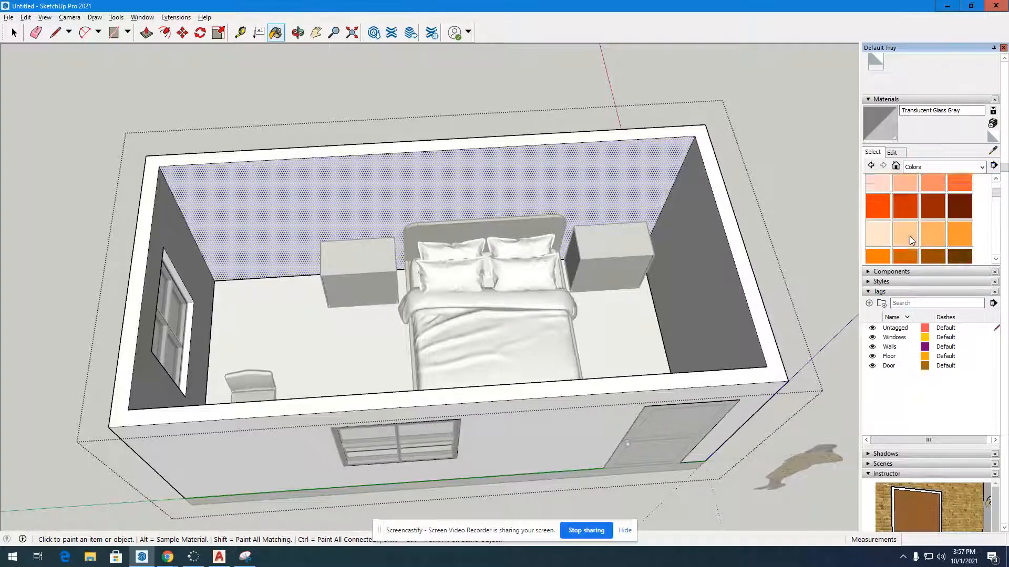
{"action": "scroll", "coordinate": [911, 239], "scroll_direction": "down", "scroll_amount": 2}
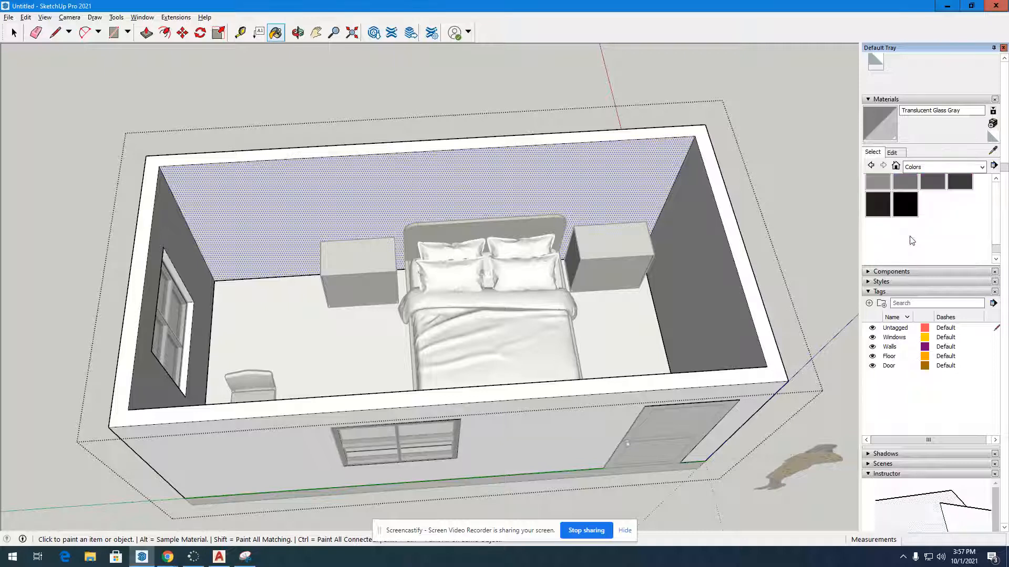
{"action": "scroll", "coordinate": [910, 239], "scroll_direction": "up", "scroll_amount": 10}
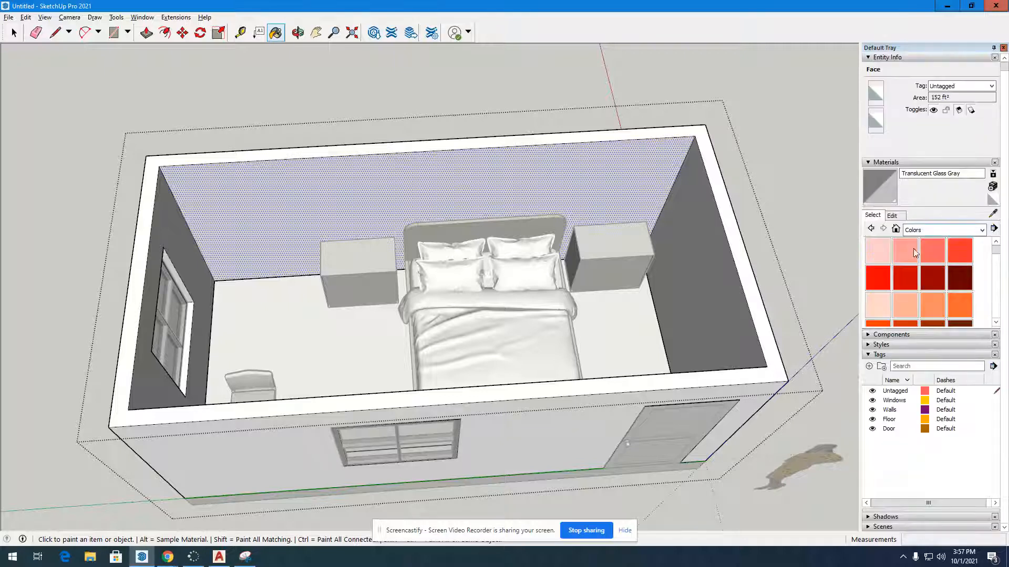
{"action": "scroll", "coordinate": [918, 260], "scroll_direction": "down", "scroll_amount": 8}
{"action": "scroll", "coordinate": [918, 259], "scroll_direction": "down", "scroll_amount": 4}
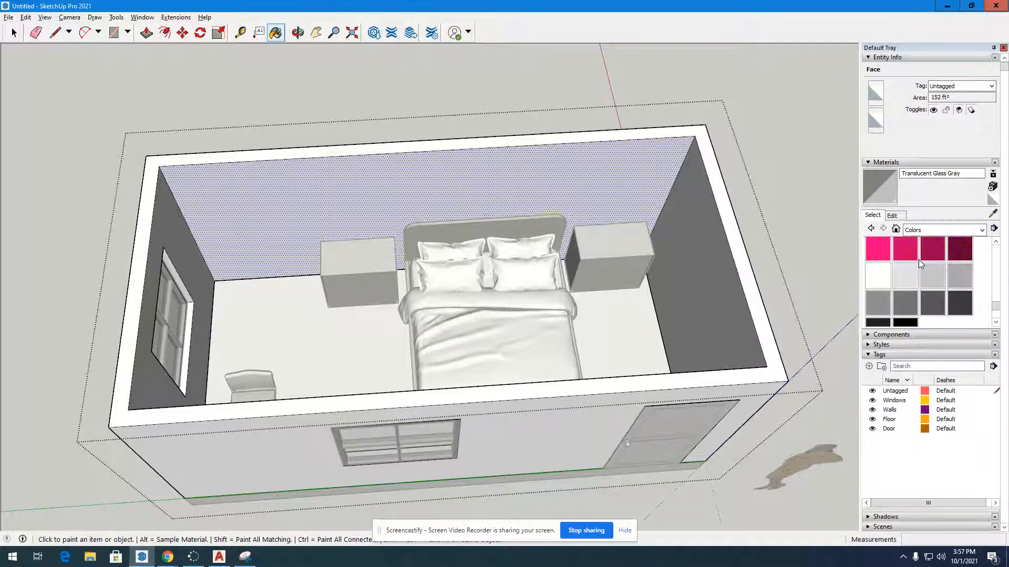
{"action": "scroll", "coordinate": [919, 260], "scroll_direction": "up", "scroll_amount": 1}
{"action": "left_click", "coordinate": [909, 271]}
{"action": "left_click", "coordinate": [352, 197]}
{"action": "left_click", "coordinate": [181, 220]}
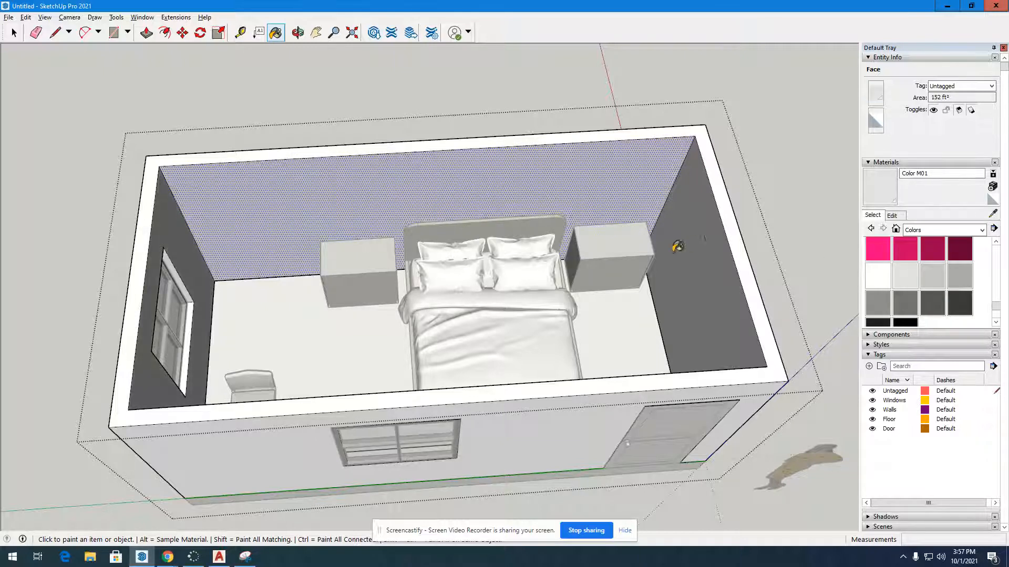
{"action": "left_click", "coordinate": [697, 248]}
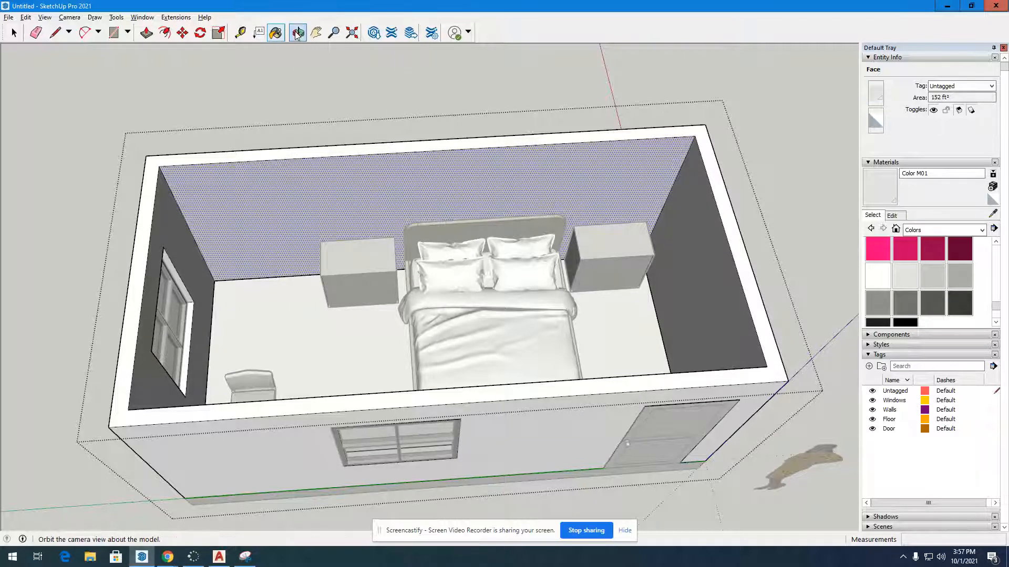
- Select all connected wall geometry, clear that selection and select only the inner face behind the bed
{"action": "left_click", "coordinate": [15, 32]}
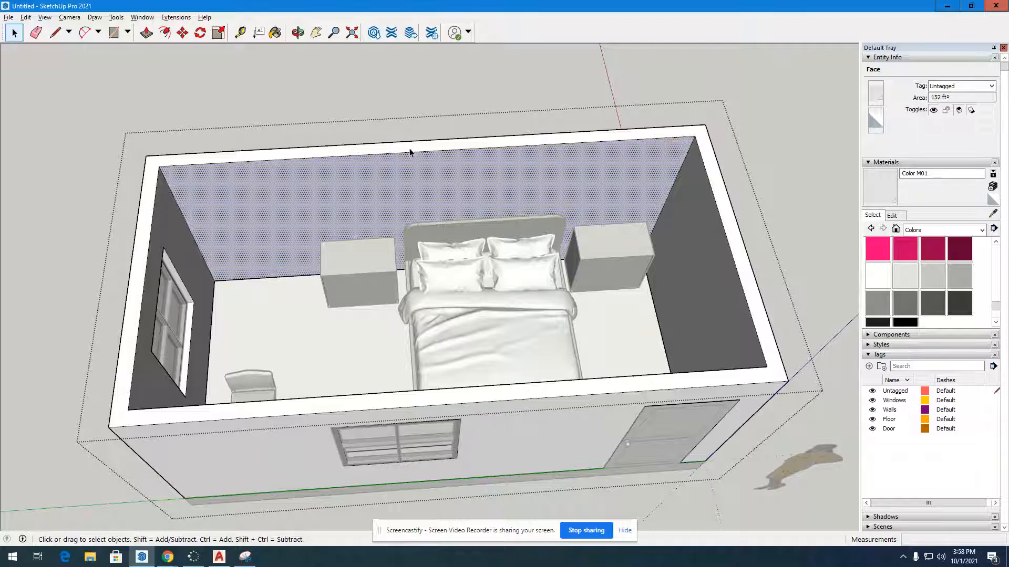
{"action": "triple_click", "coordinate": [235, 210]}
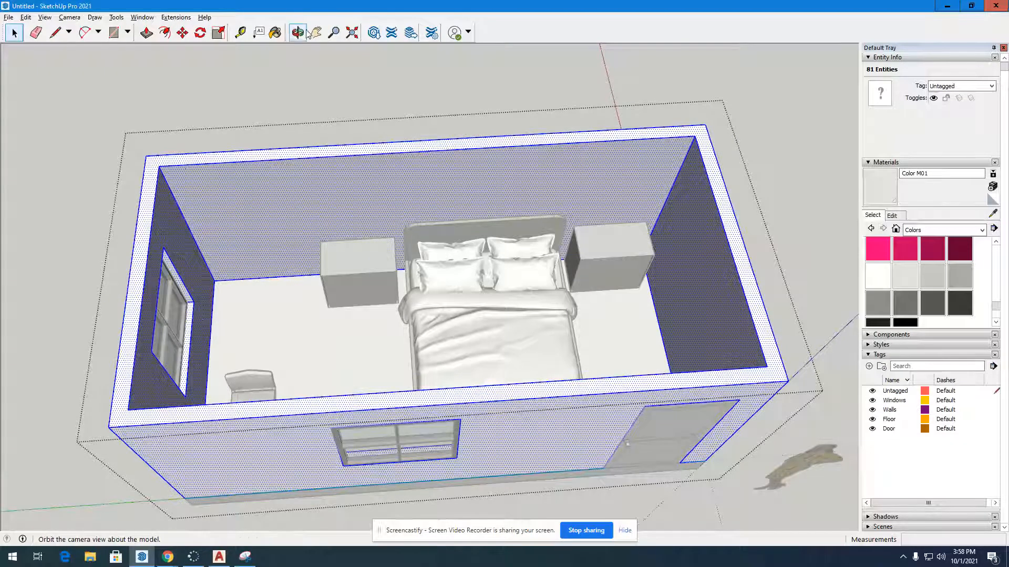
{"action": "left_click_drag", "start_coordinate": [305, 53], "coordinate": [233, 368]}
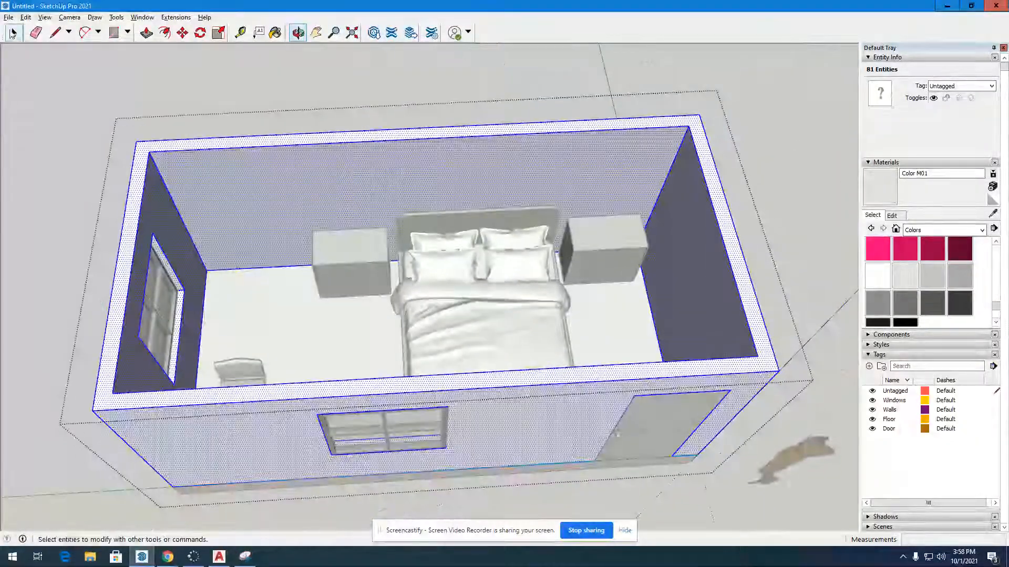
{"action": "left_click", "coordinate": [14, 33]}
{"action": "left_click", "coordinate": [229, 95]}
{"action": "key", "text": "ctrl+a"}
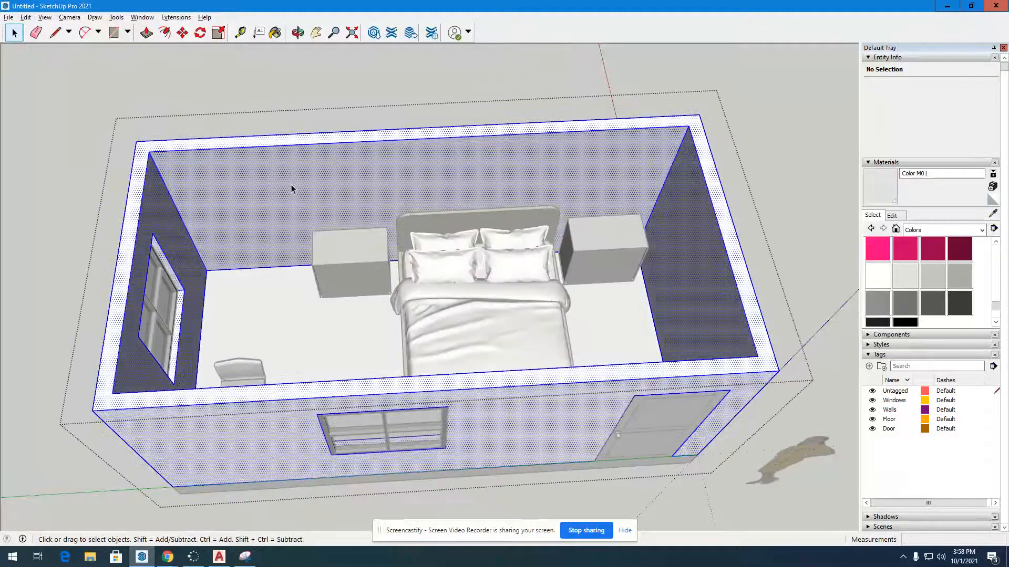
{"action": "left_click", "coordinate": [287, 188]}
- Paint the inner wall face around the door and window with Color M01
{"action": "left_click", "coordinate": [298, 32]}
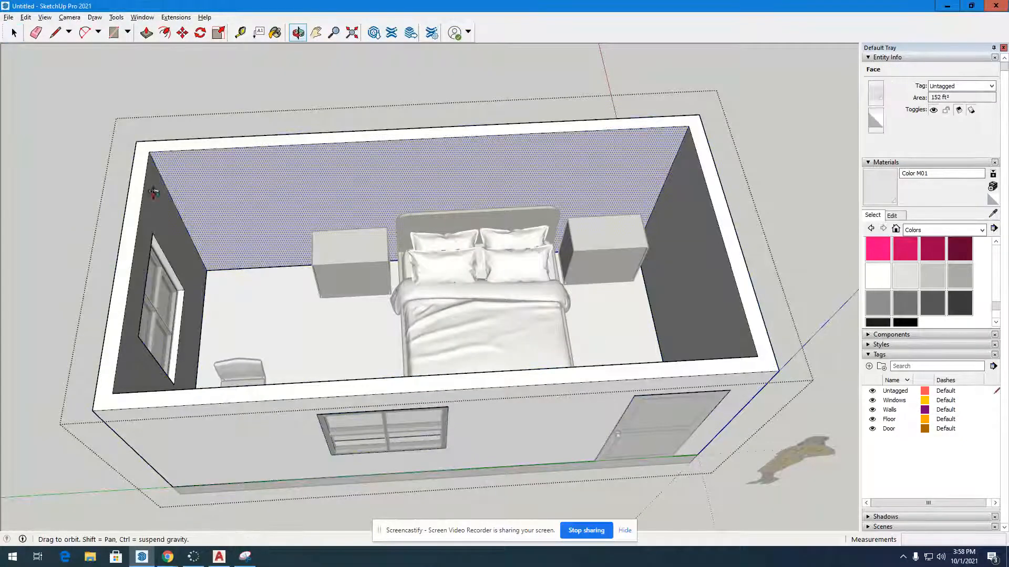
{"action": "left_click_drag", "start_coordinate": [409, 220], "coordinate": [338, 71]}
{"action": "scroll", "coordinate": [337, 70], "scroll_direction": "up", "scroll_amount": 5}
{"action": "left_click", "coordinate": [274, 33]}
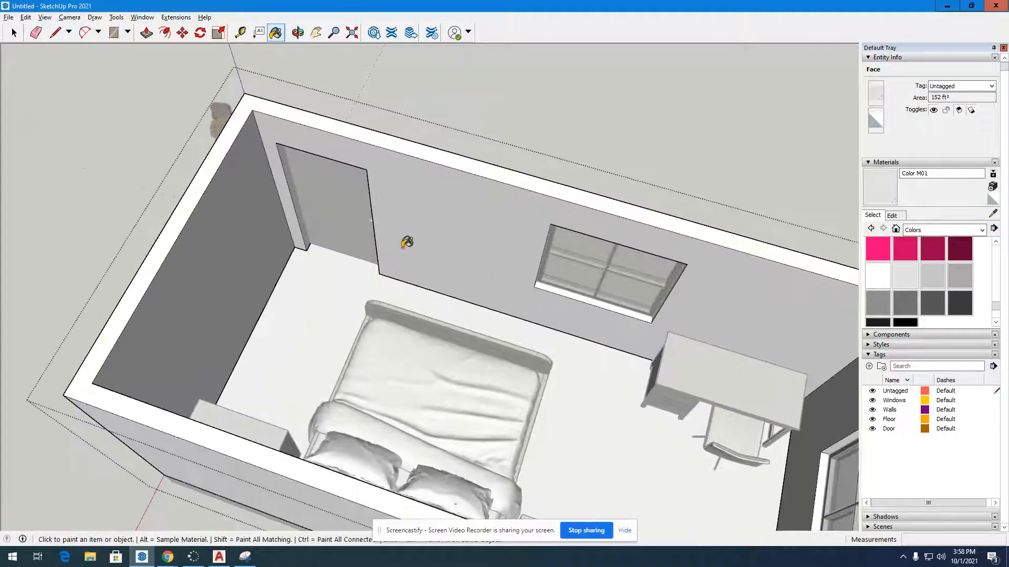
{"action": "left_click", "coordinate": [407, 239]}
- Switch the material library to the Brick, Cladding and Siding collection for the exterior walls
{"action": "left_click", "coordinate": [297, 32]}
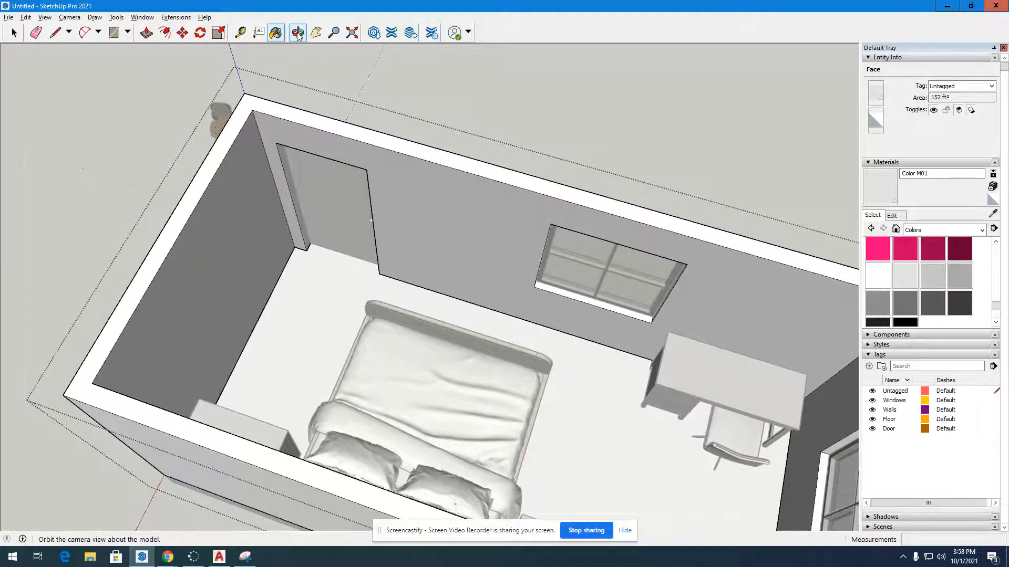
{"action": "left_click_drag", "start_coordinate": [524, 383], "coordinate": [79, 268]}
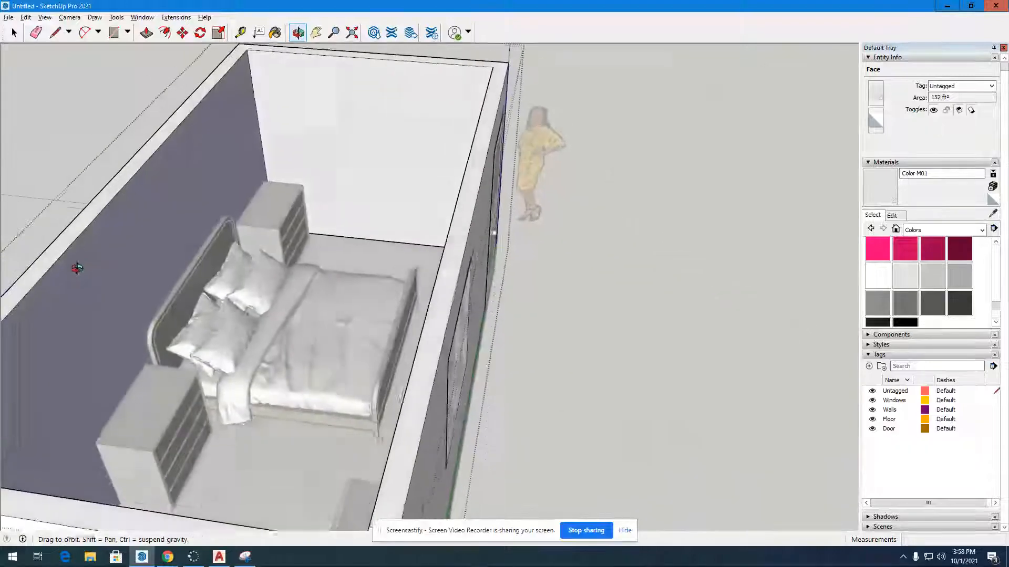
{"action": "left_click", "coordinate": [14, 33]}
{"action": "key", "text": "o"}
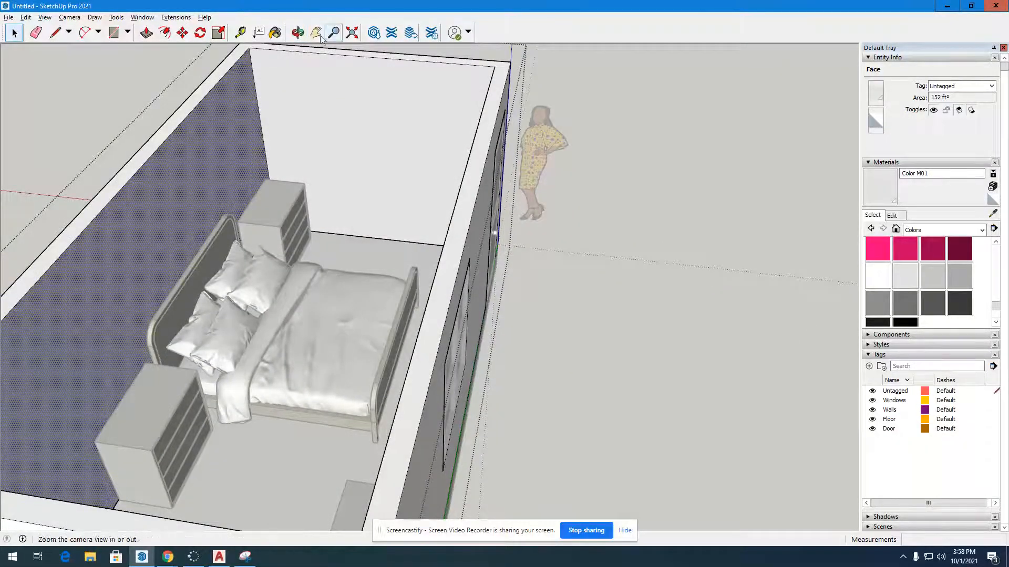
{"action": "left_click_drag", "start_coordinate": [394, 92], "coordinate": [400, 305]}
{"action": "scroll", "coordinate": [490, 314], "scroll_direction": "down", "scroll_amount": 5}
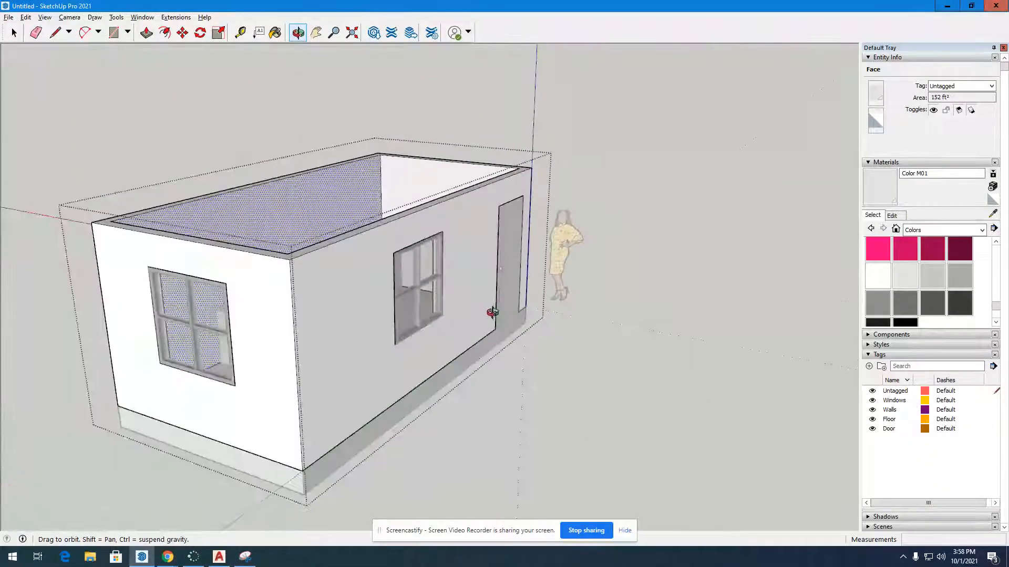
{"action": "left_click_drag", "start_coordinate": [212, 305], "coordinate": [211, 328]}
{"action": "scroll", "coordinate": [339, 315], "scroll_direction": "up", "scroll_amount": 3}
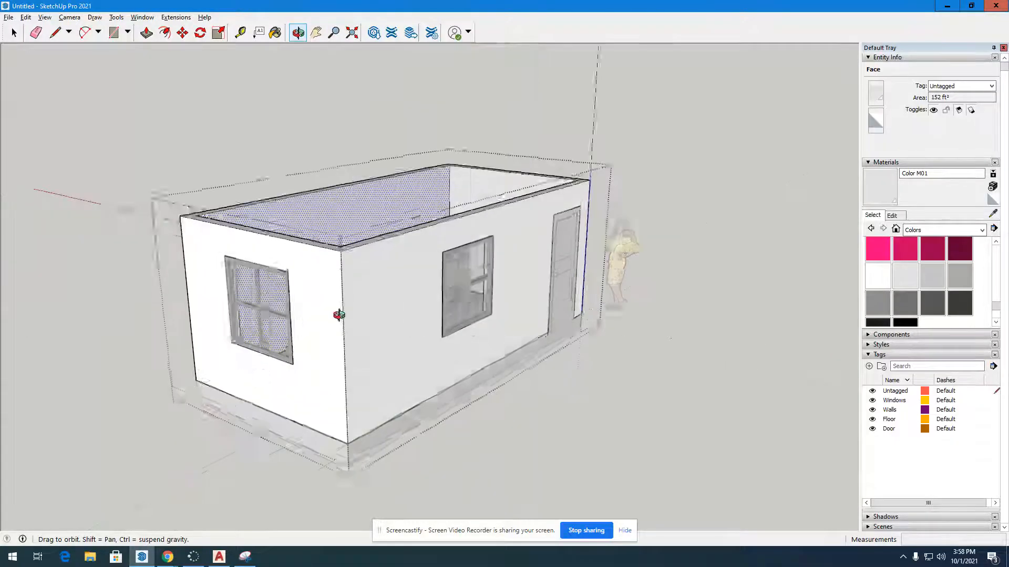
{"action": "left_click", "coordinate": [980, 231]}
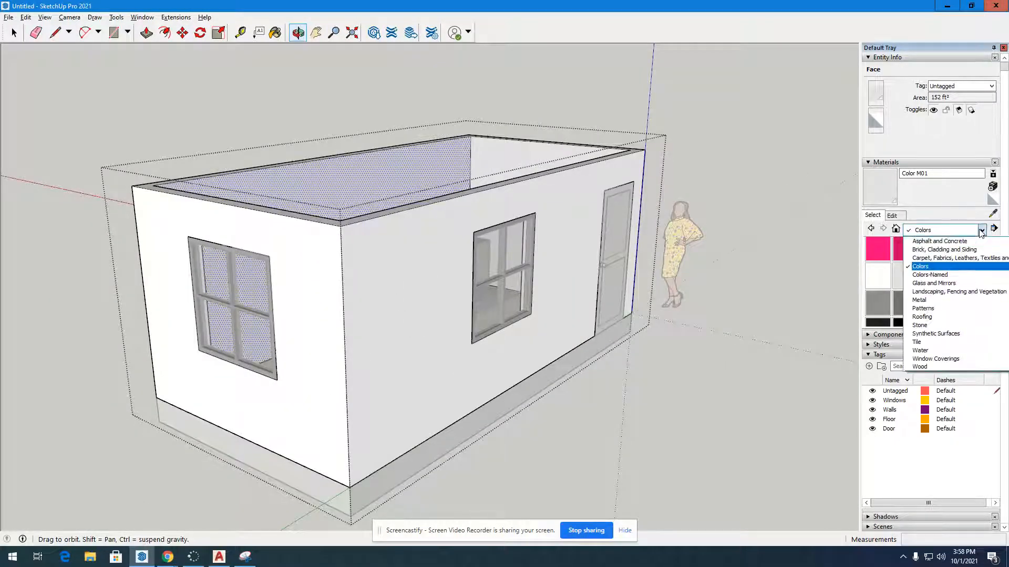
{"action": "left_click", "coordinate": [928, 326]}
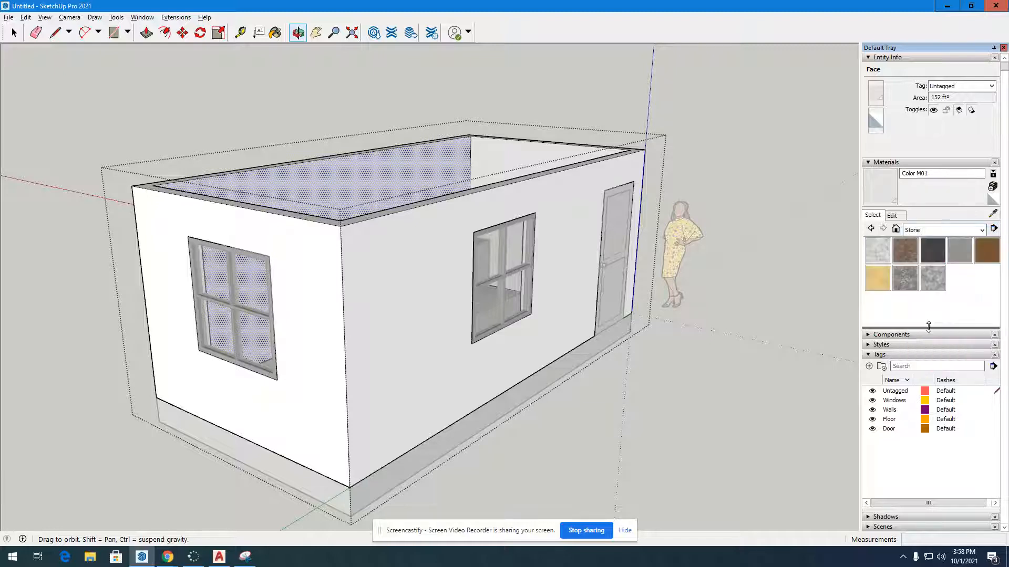
{"action": "left_click", "coordinate": [935, 234]}
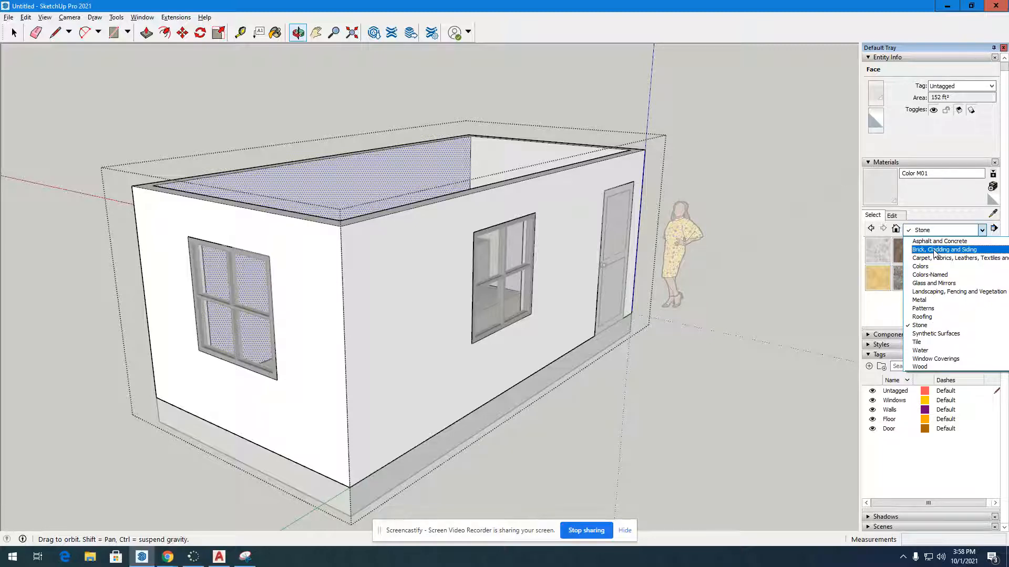
{"action": "left_click", "coordinate": [935, 251]}
{"action": "scroll", "coordinate": [865, 292], "scroll_direction": "down", "scroll_amount": 2}
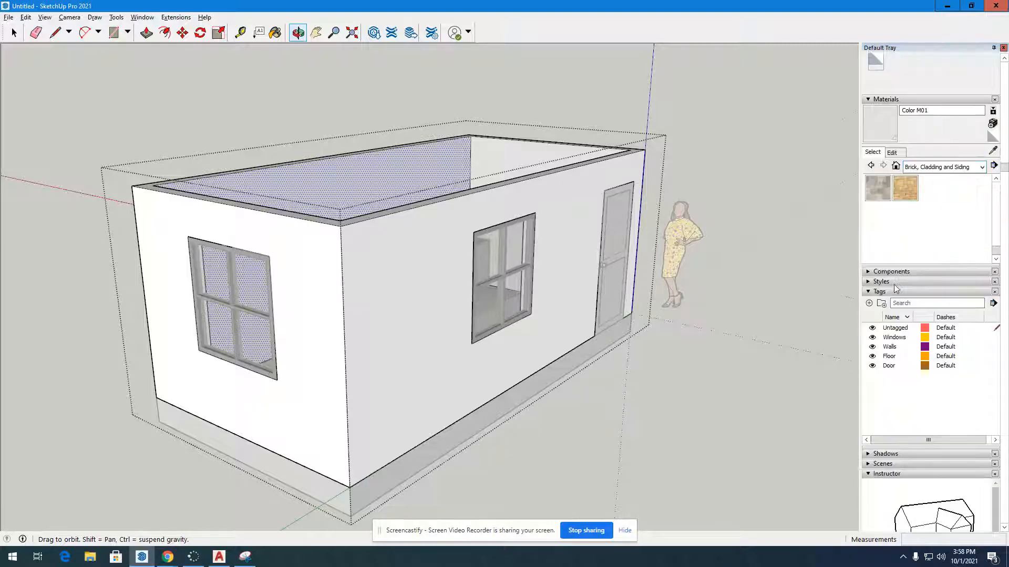
{"action": "mouse_move", "coordinate": [996, 187]}
{"action": "left_mouse_down"}
{"action": "mouse_move", "coordinate": [997, 240]}
{"action": "mouse_move", "coordinate": [996, 186]}
{"action": "left_mouse_up"}
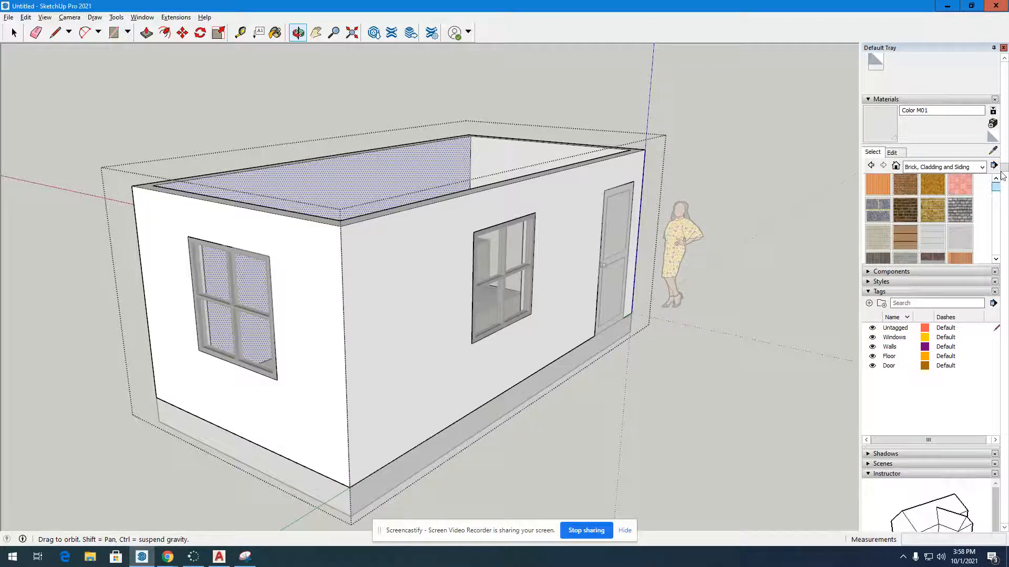
- Paint the long exterior wall with the door and the adjoining end wall with Brick Antique 01
{"action": "left_click", "coordinate": [900, 192]}
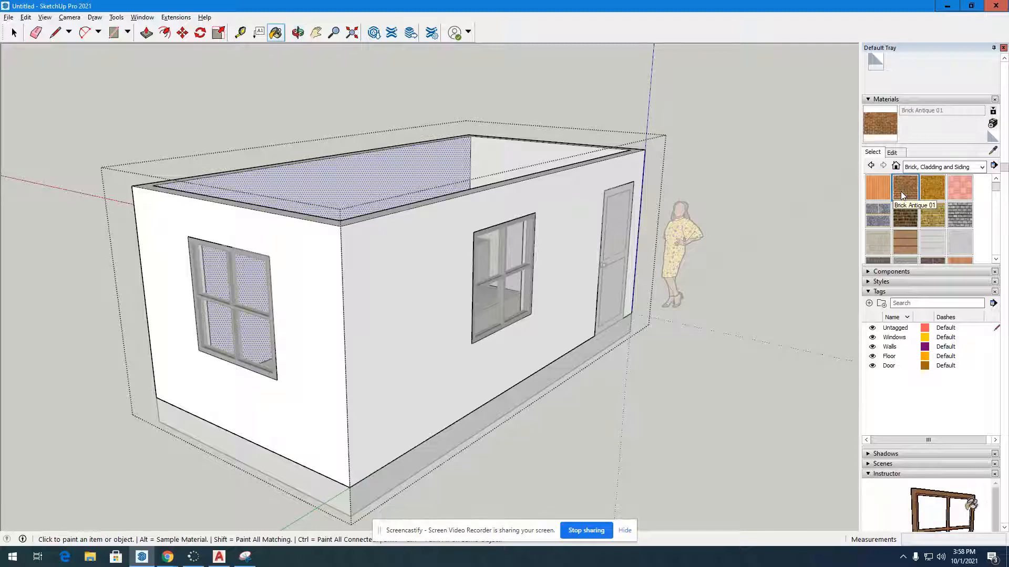
{"action": "left_click", "coordinate": [14, 33]}
{"action": "left_click", "coordinate": [415, 331]}
{"action": "key", "text": "t"}
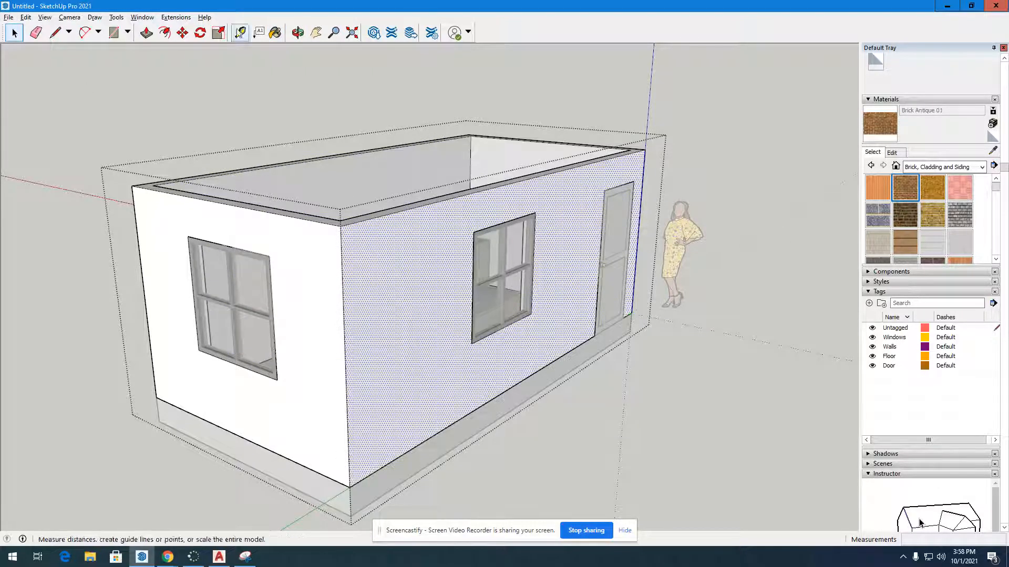
{"action": "key", "text": "b"}
{"action": "left_click", "coordinate": [402, 258]}
{"action": "left_click", "coordinate": [332, 267]}
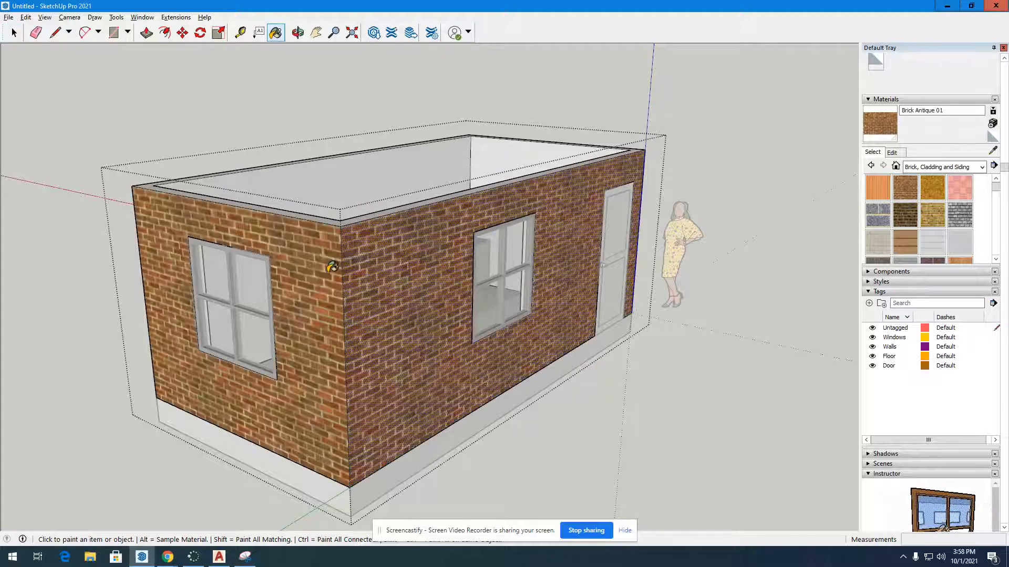
- Repaint the long door wall and the adjoining exterior end wall with Brick Tumbled
{"action": "left_click", "coordinate": [960, 215]}
{"action": "left_click", "coordinate": [456, 278]}
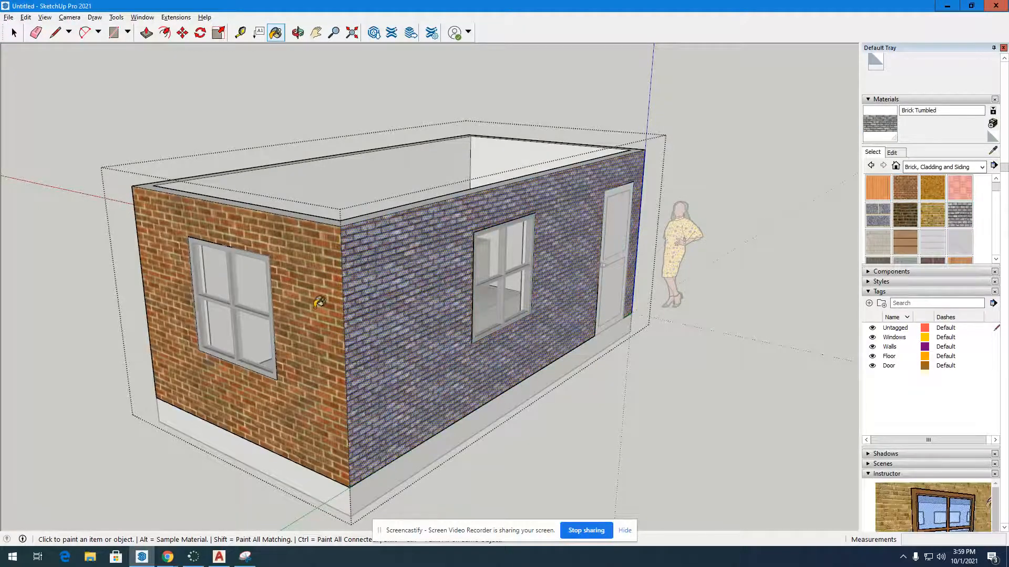
{"action": "left_click", "coordinate": [319, 302]}
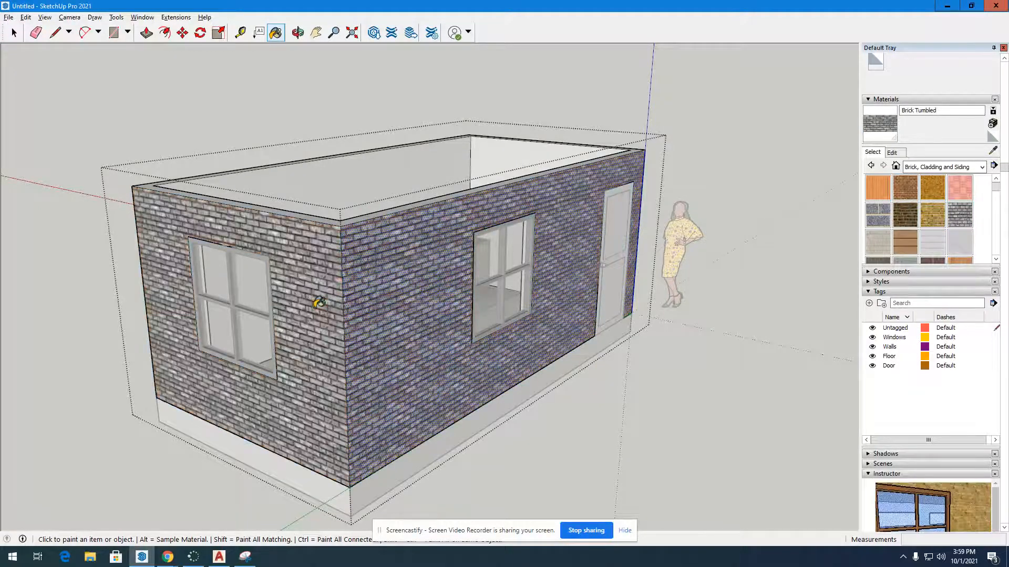
- Replace the brick on both exterior walls with Cladding Siding White
{"action": "left_click", "coordinate": [924, 242]}
{"action": "left_click", "coordinate": [438, 267]}
{"action": "left_click", "coordinate": [304, 285]}
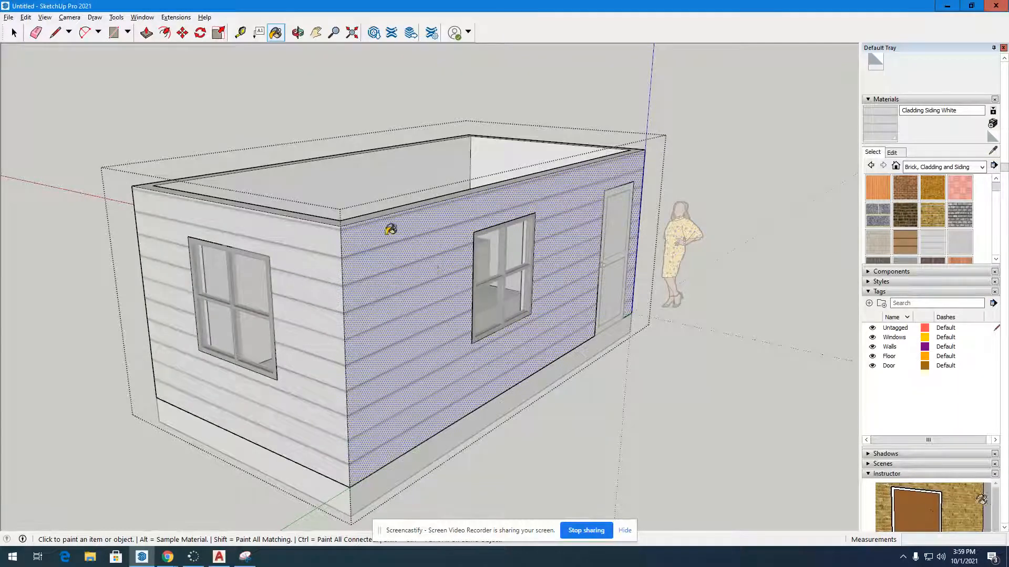
- Examine the color, texture and opacity editing options for the Cladding Siding White material
{"action": "right_click", "coordinate": [925, 244]}
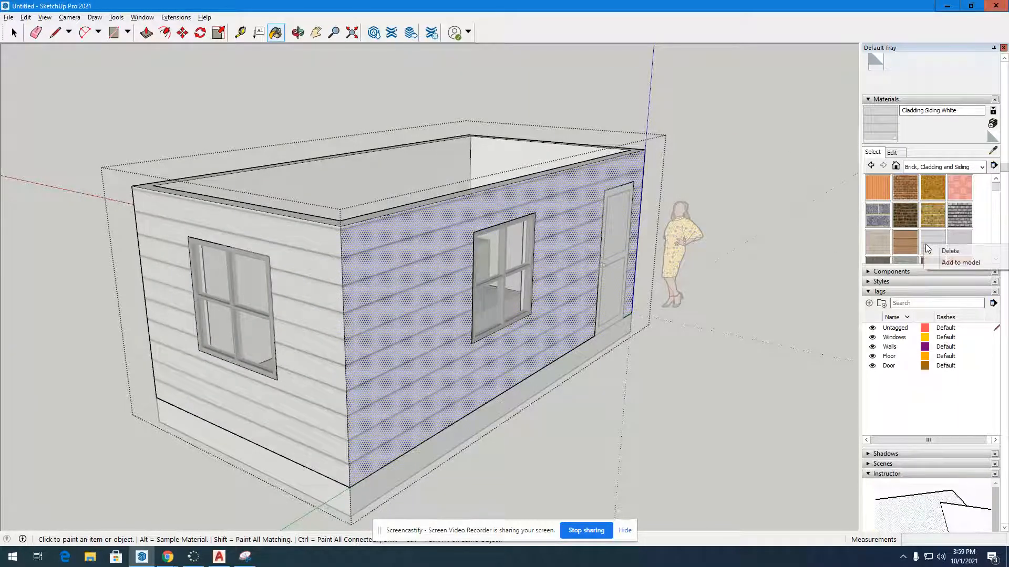
{"action": "left_click", "coordinate": [929, 233]}
{"action": "scroll", "coordinate": [935, 237], "scroll_direction": "down", "scroll_amount": 2}
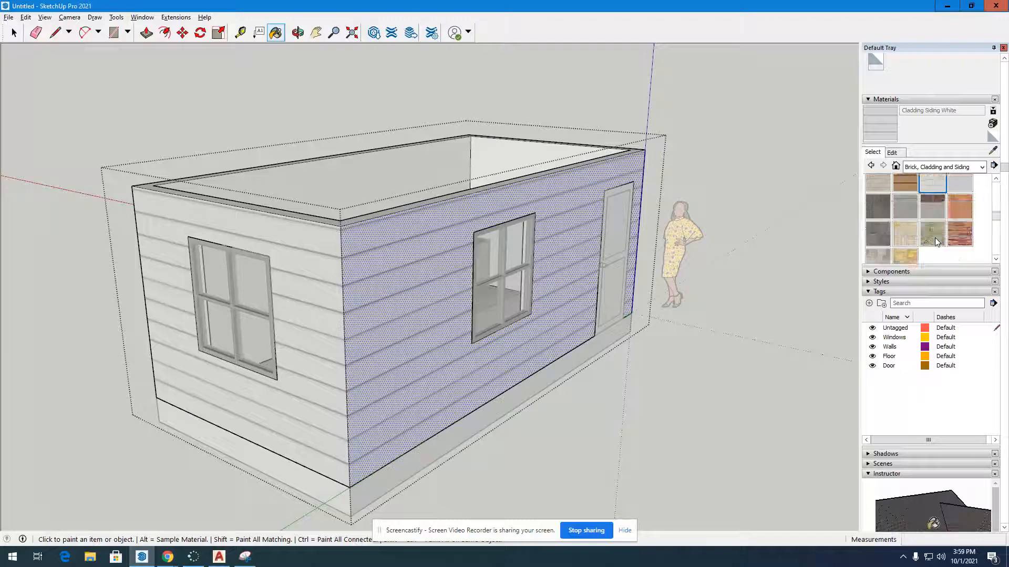
{"action": "scroll", "coordinate": [934, 238], "scroll_direction": "up", "scroll_amount": 2}
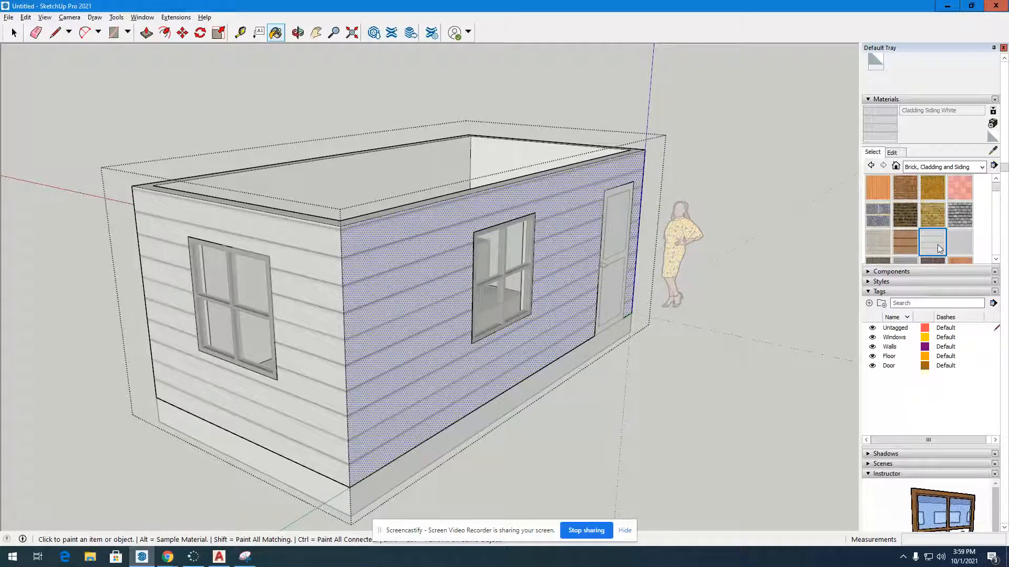
{"action": "right_click", "coordinate": [939, 249]}
{"action": "left_click", "coordinate": [937, 241]}
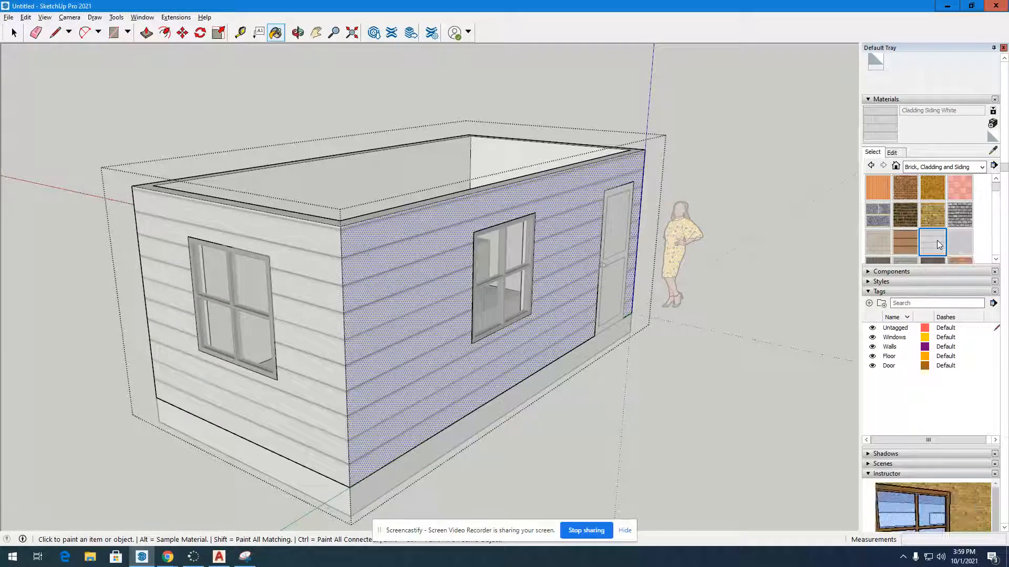
{"action": "left_click", "coordinate": [893, 153]}
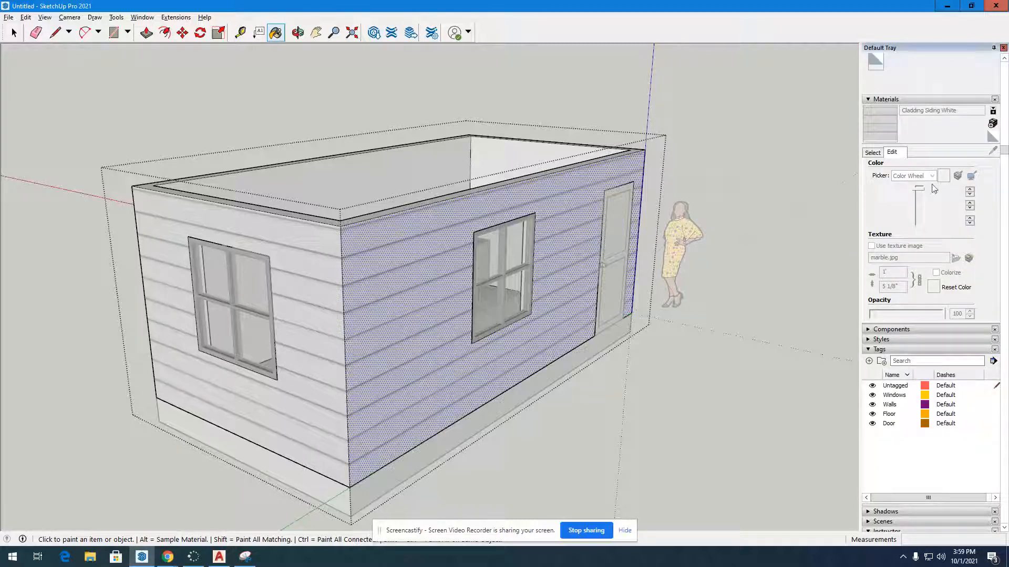
{"action": "left_click", "coordinate": [872, 154]}
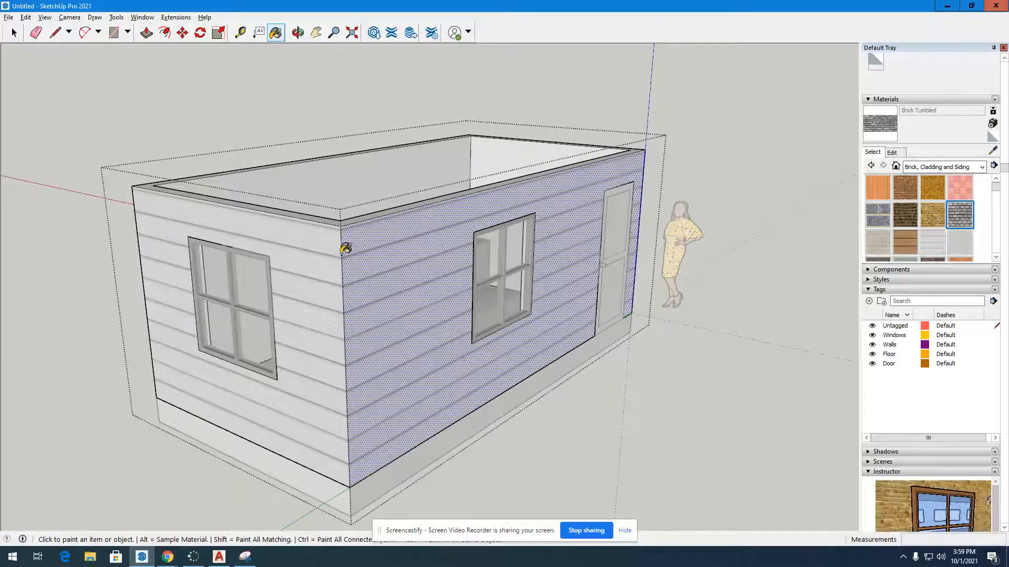
- Paint the two remaining exterior walls with Cladding Siding White and close the walls group
{"action": "left_click", "coordinate": [298, 33]}
{"action": "mouse_move", "coordinate": [606, 204]}
{"action": "left_mouse_down"}
{"action": "mouse_move", "coordinate": [561, 296]}
{"action": "mouse_move", "coordinate": [421, 282]}
{"action": "mouse_move", "coordinate": [259, 198]}
{"action": "left_mouse_up"}
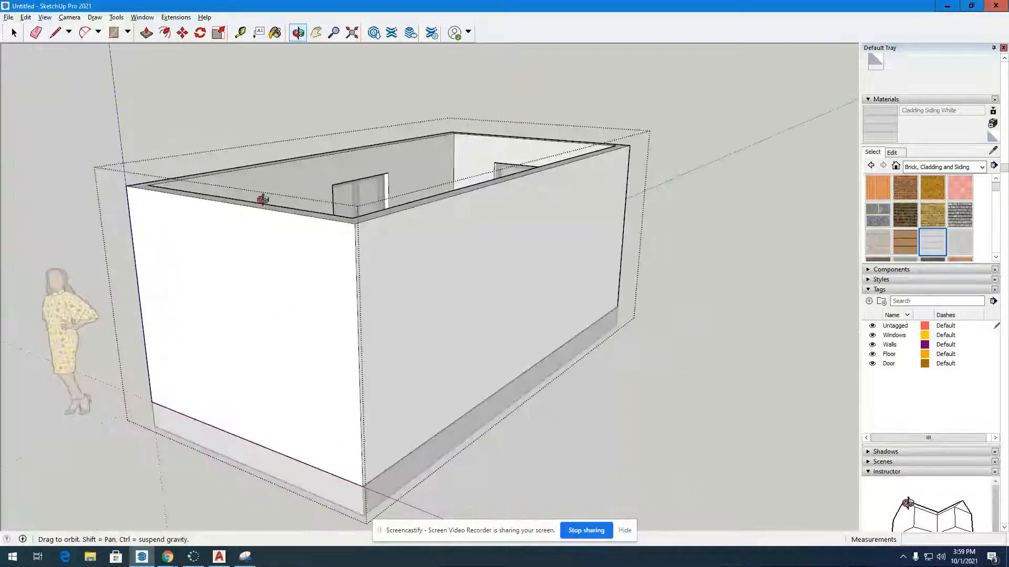
{"action": "left_click", "coordinate": [275, 33]}
{"action": "left_click", "coordinate": [247, 294]}
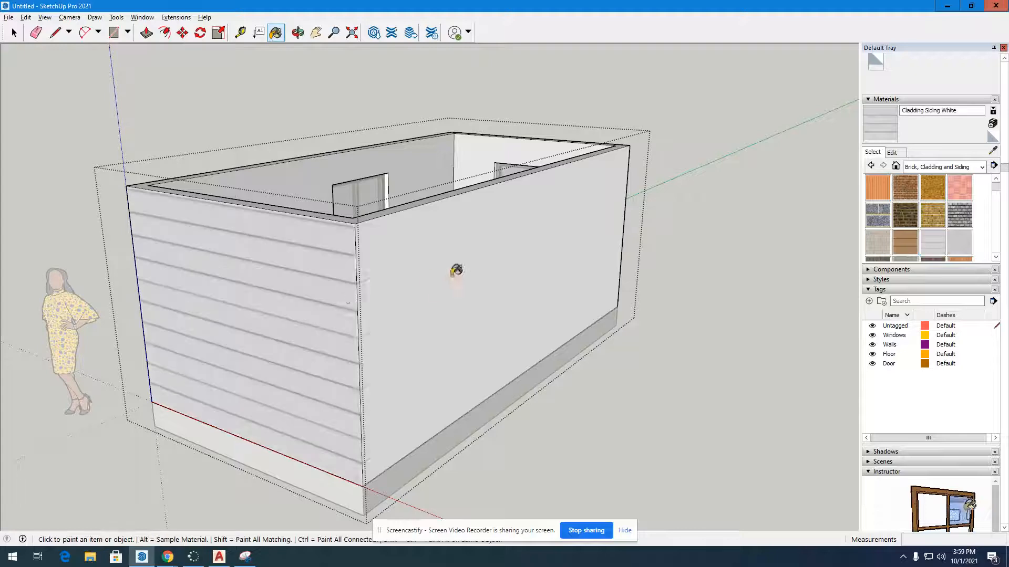
{"action": "left_click", "coordinate": [457, 270]}
{"action": "left_click", "coordinate": [15, 32]}
{"action": "left_click", "coordinate": [101, 145]}
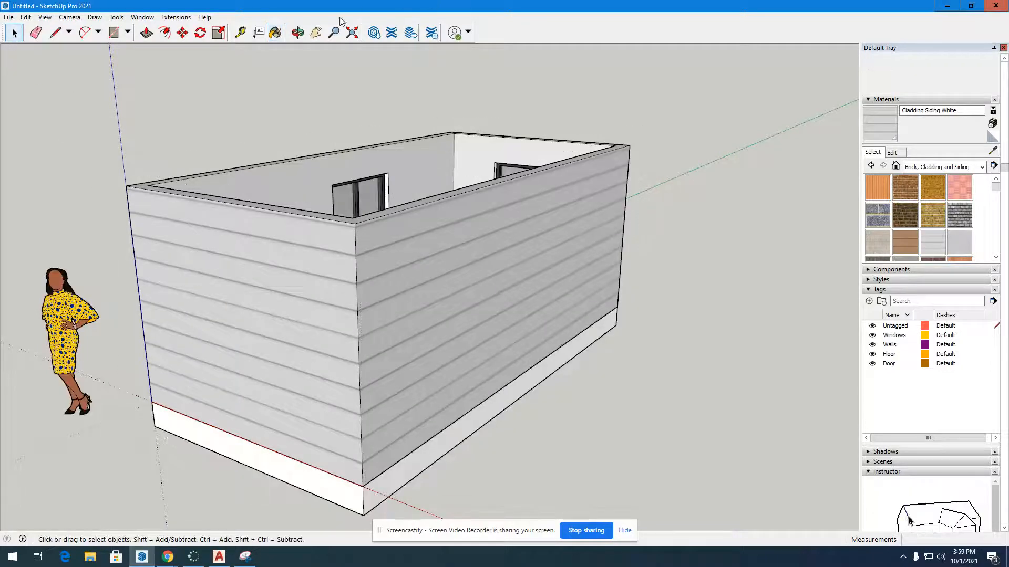
- Open the floor group for editing and select its top face inside the room
{"action": "left_click", "coordinate": [297, 33]}
{"action": "left_click_drag", "start_coordinate": [630, 184], "coordinate": [712, 266]}
{"action": "left_click_drag", "start_coordinate": [505, 273], "coordinate": [644, 292]}
{"action": "scroll", "coordinate": [339, 206], "scroll_direction": "up", "scroll_amount": 5}
{"action": "key", "text": "space"}
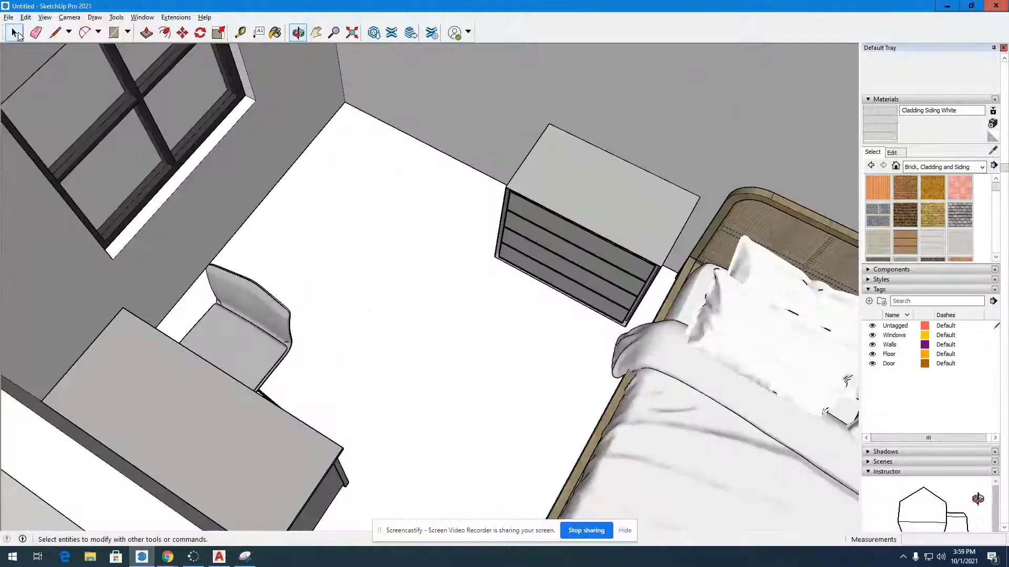
{"action": "scroll", "coordinate": [363, 233], "scroll_direction": "down", "scroll_amount": 8}
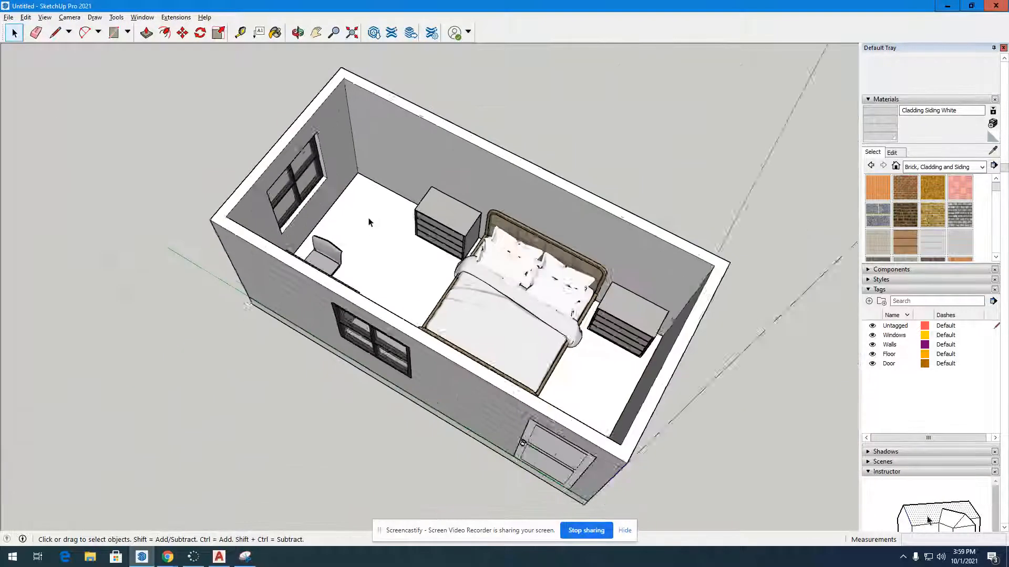
{"action": "key", "text": "o"}
{"action": "left_click_drag", "start_coordinate": [268, 210], "coordinate": [3, 288]}
{"action": "scroll", "coordinate": [483, 245], "scroll_direction": "up", "scroll_amount": 4}
{"action": "scroll", "coordinate": [483, 244], "scroll_direction": "up", "scroll_amount": 3}
{"action": "key", "text": "space"}
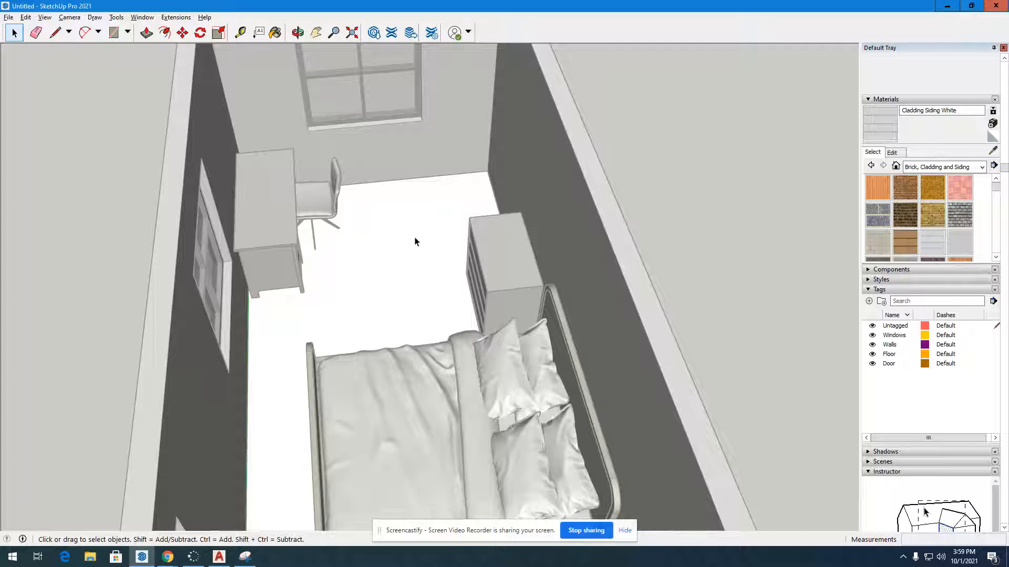
{"action": "left_click", "coordinate": [415, 241]}
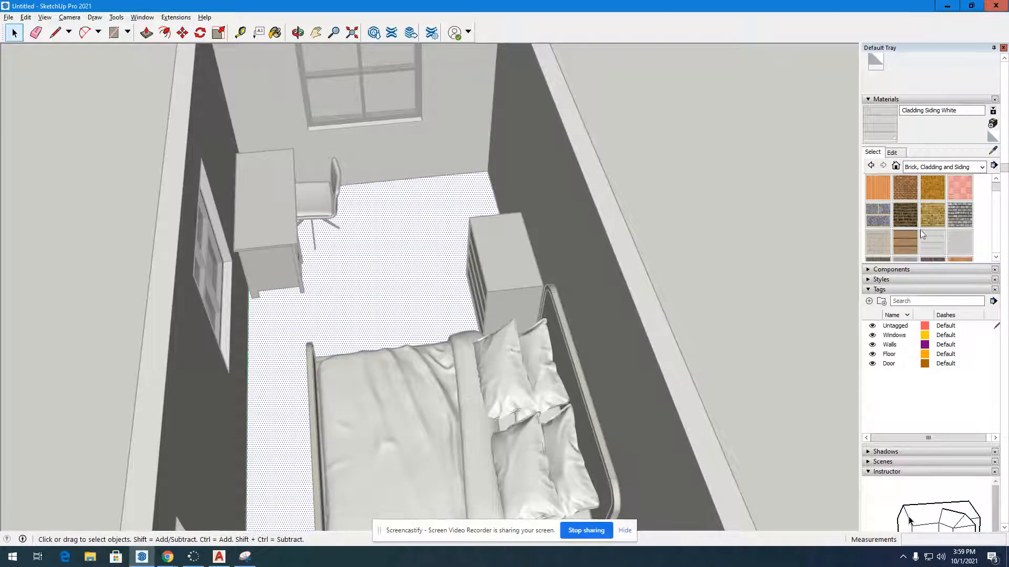
- Paint the bedroom floor with Carpet Berber Multi from the Carpet, Fabrics, Leathers, Textiles collection
{"action": "scroll", "coordinate": [923, 231], "scroll_direction": "down", "scroll_amount": 2}
{"action": "left_click", "coordinate": [943, 167]}
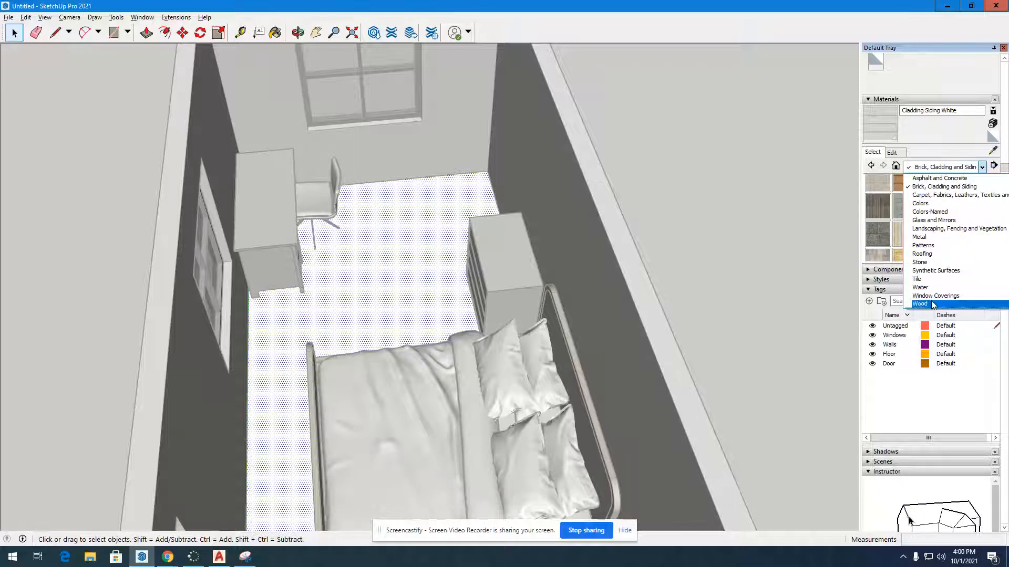
{"action": "left_click", "coordinate": [925, 196]}
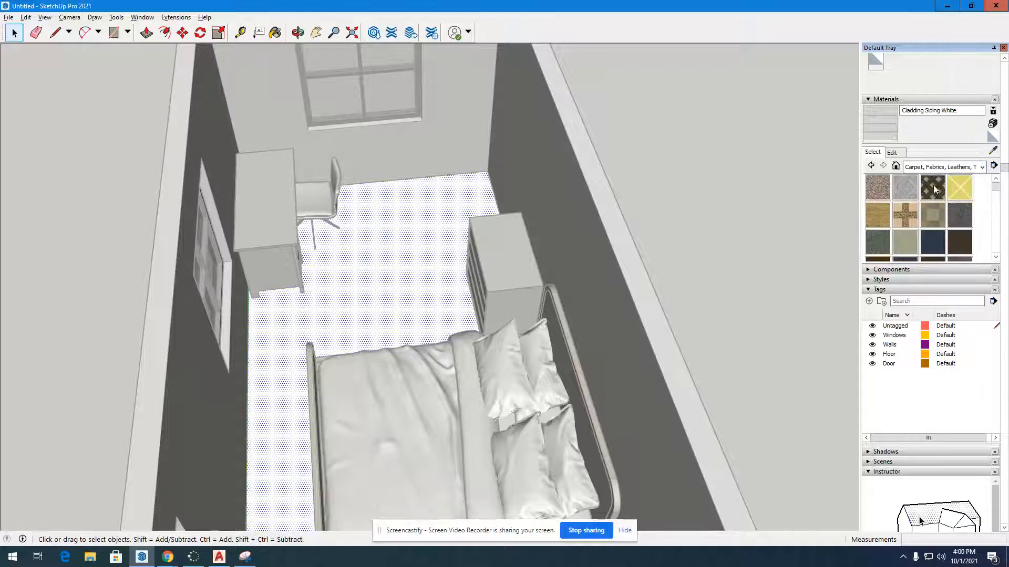
{"action": "left_click", "coordinate": [888, 197]}
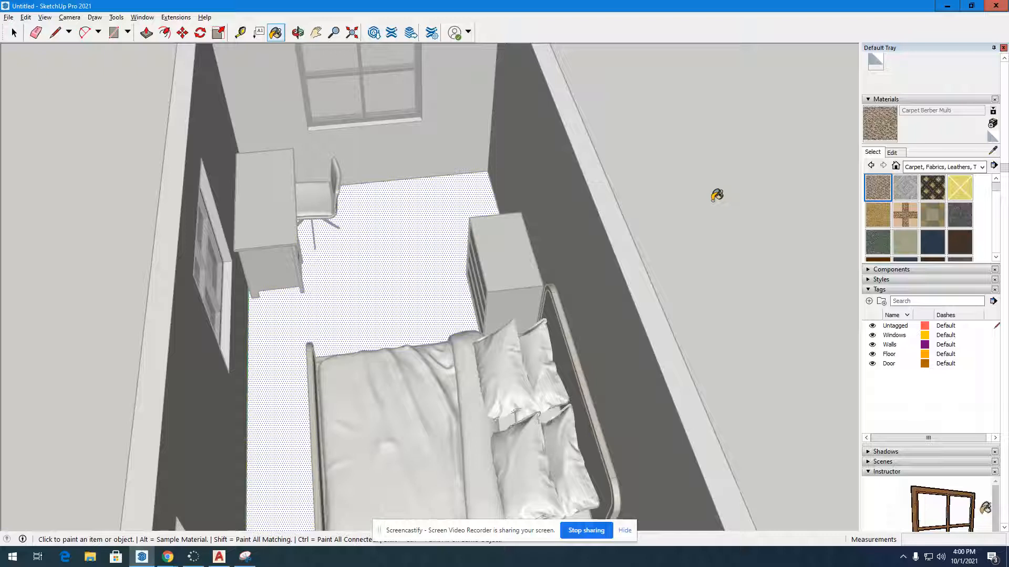
{"action": "left_click", "coordinate": [376, 230]}
{"action": "scroll", "coordinate": [896, 242], "scroll_direction": "down", "scroll_amount": 2}
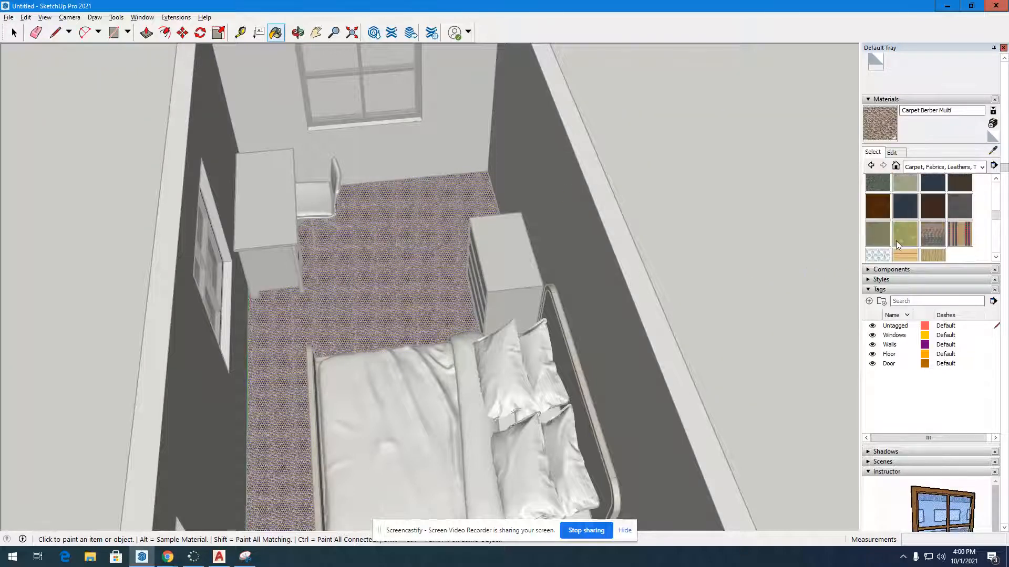
- Paint the bedroom floor with Marble Carrara Gold Floor Tile from the Tile collection
{"action": "left_click", "coordinate": [945, 167]}
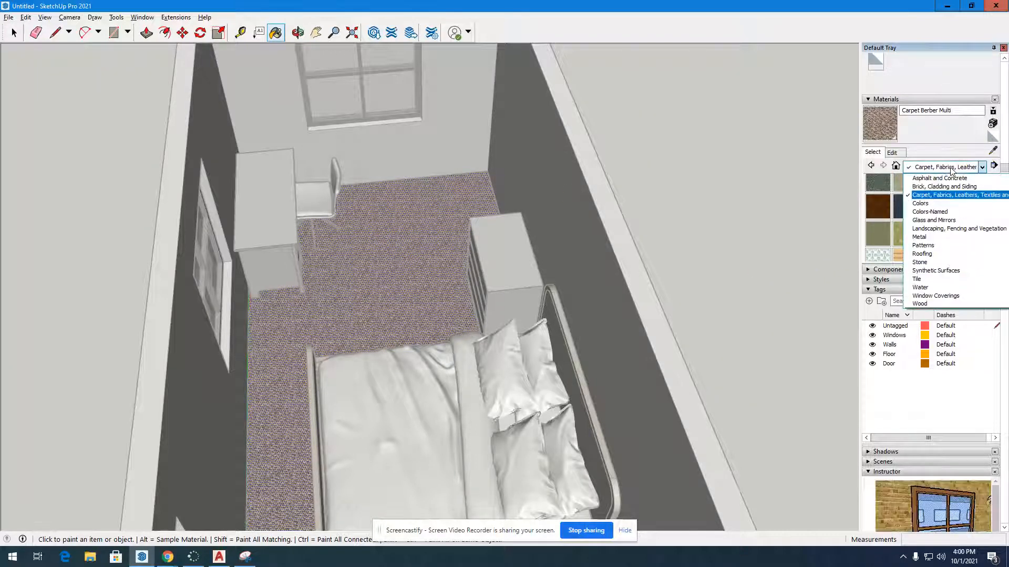
{"action": "left_click", "coordinate": [955, 281]}
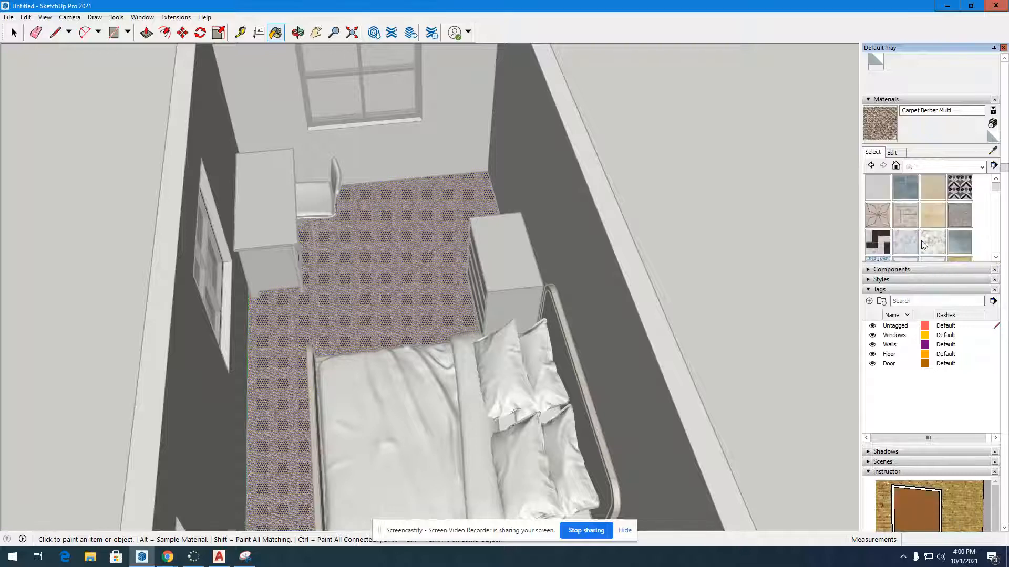
{"action": "left_click", "coordinate": [923, 245]}
{"action": "left_click", "coordinate": [402, 232]}
{"action": "scroll", "coordinate": [929, 211], "scroll_direction": "down", "scroll_amount": 3}
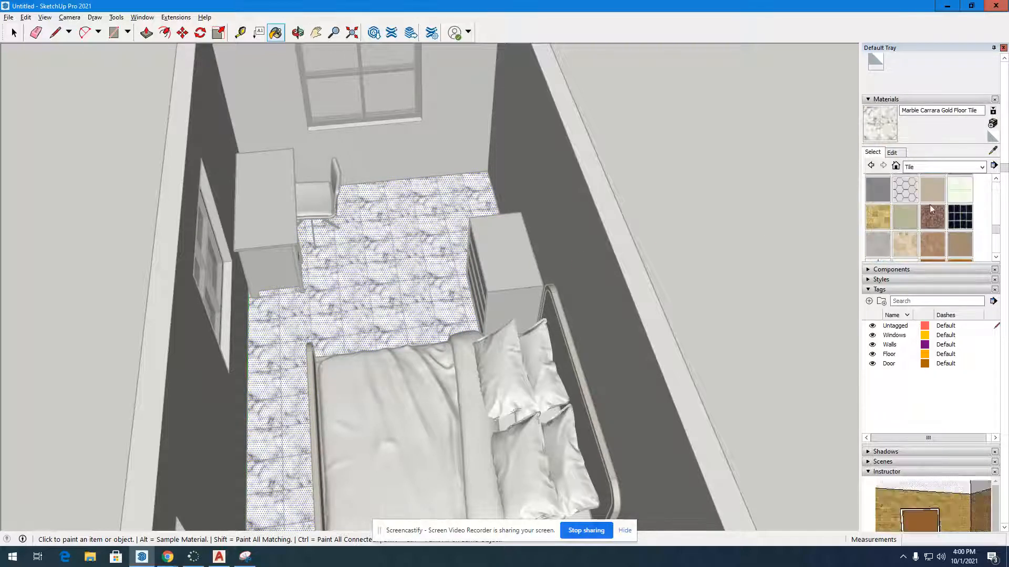
- Paint the bedroom floor with Wood Floor from the Wood collection and close the floor group
{"action": "left_click", "coordinate": [946, 167]}
{"action": "left_click", "coordinate": [946, 307]}
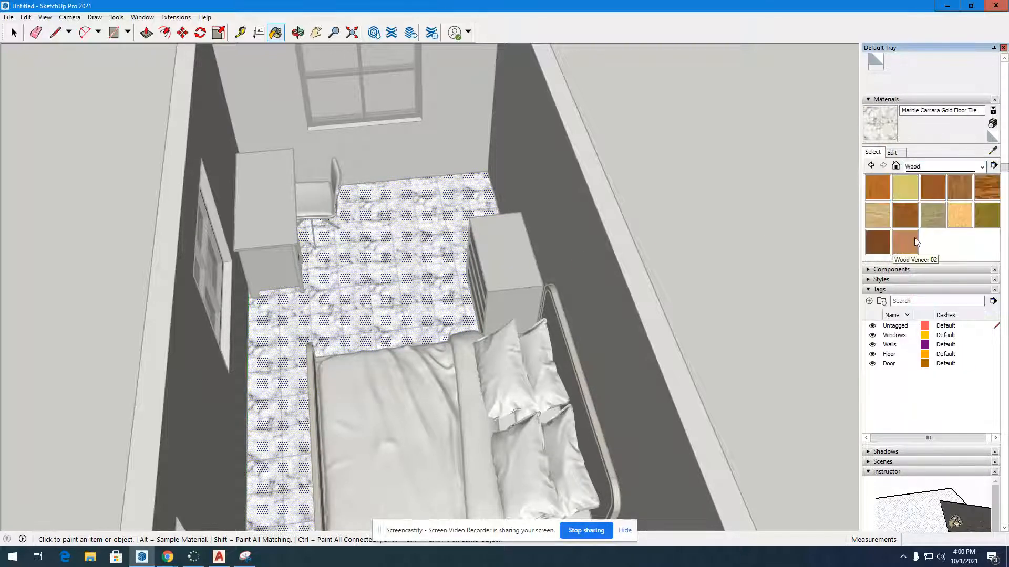
{"action": "left_click", "coordinate": [960, 182]}
{"action": "left_click", "coordinate": [441, 227]}
{"action": "left_click", "coordinate": [20, 38]}
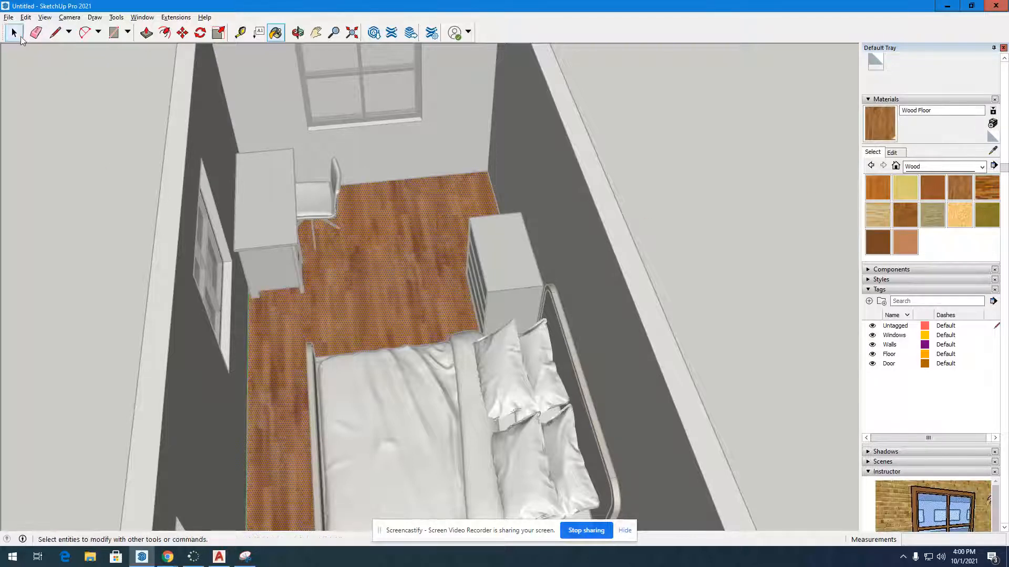
{"action": "key", "text": "b"}
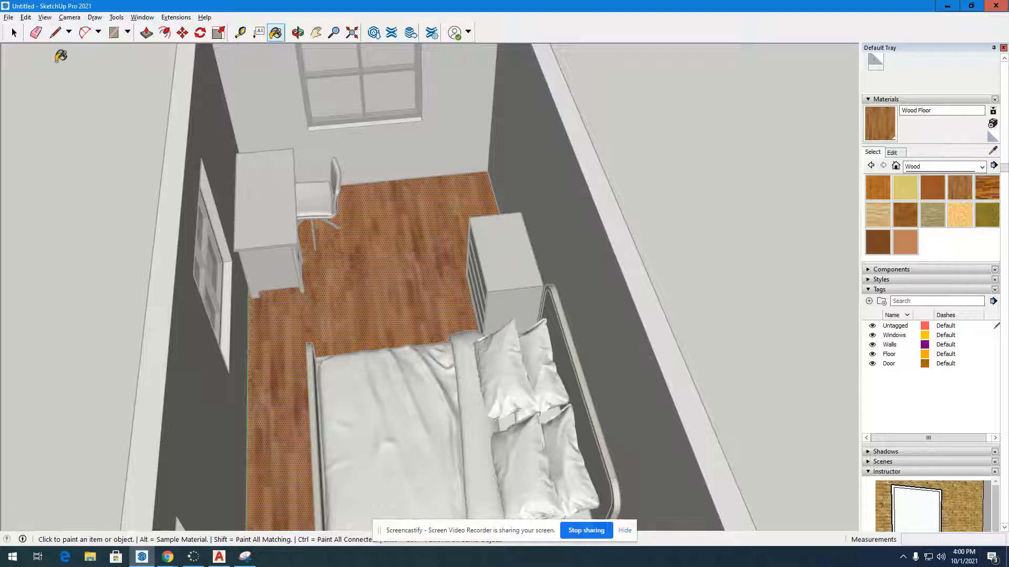
{"action": "left_click", "coordinate": [14, 37]}
{"action": "left_click", "coordinate": [59, 165]}
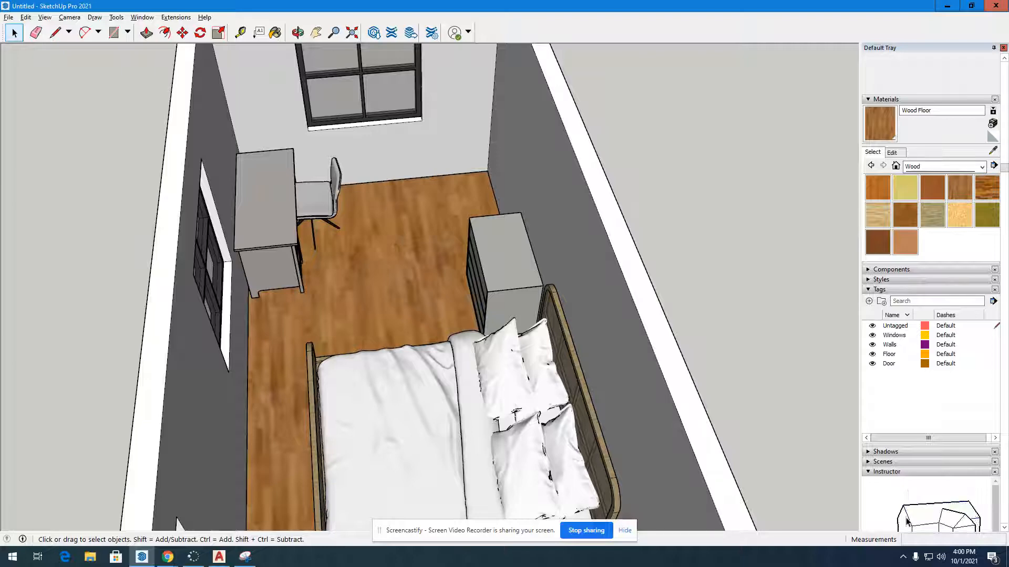
- Switch to Chrome, search Google for "wood plank flooring" and look through the image results
{"action": "left_click", "coordinate": [167, 557]}
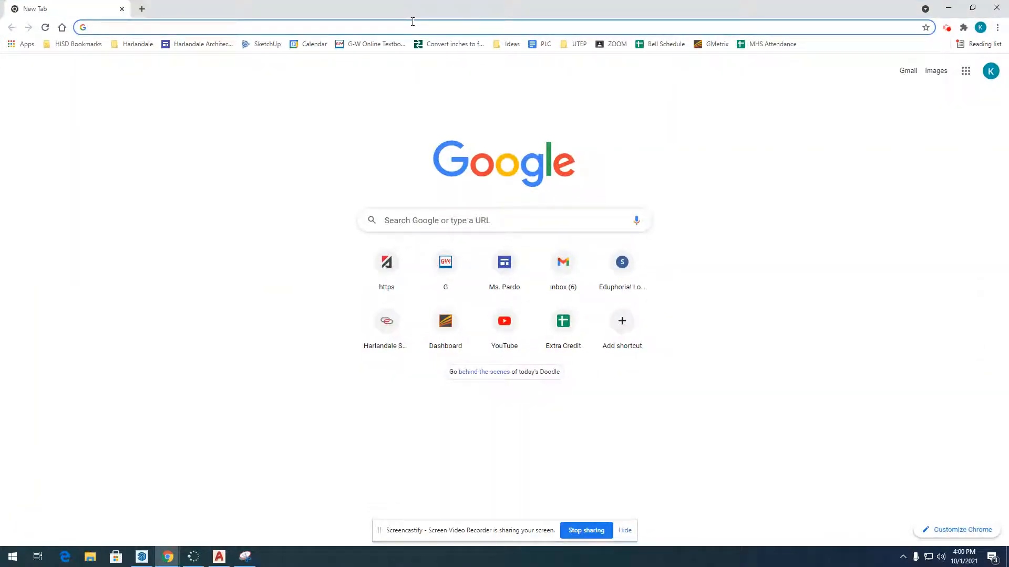
{"action": "type", "text": "wood"}
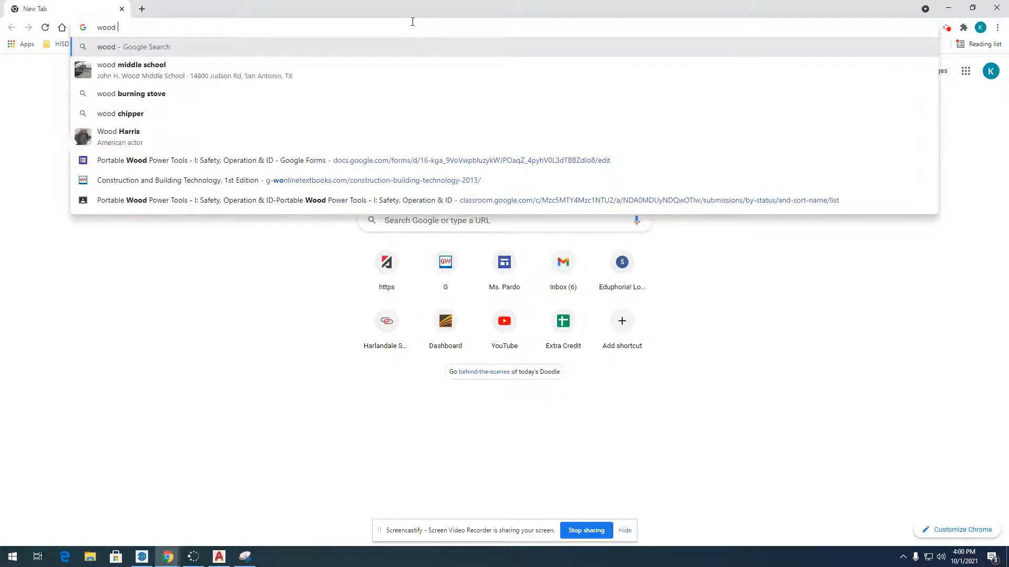
{"action": "type", "text": " plank"}
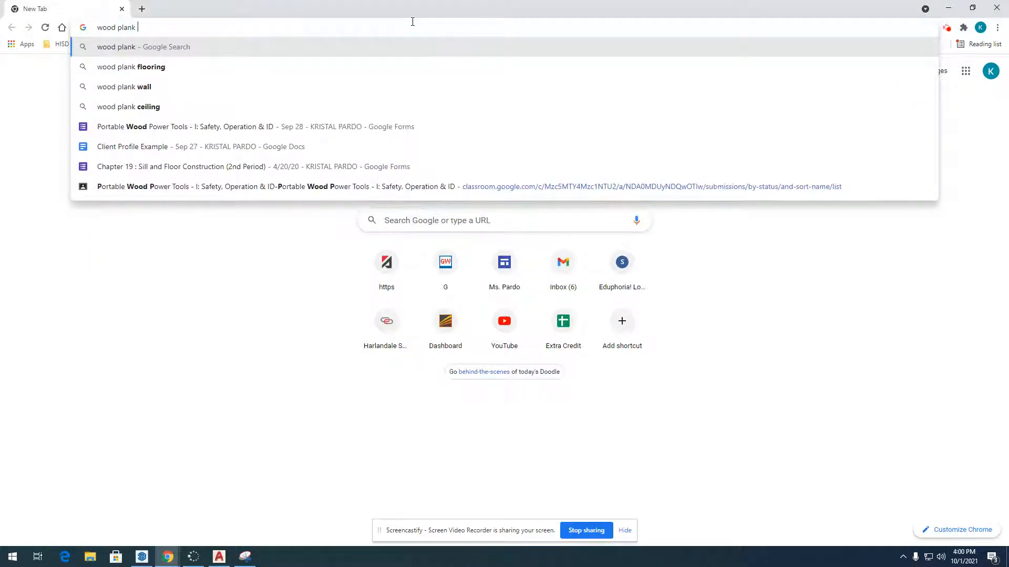
{"action": "key", "text": "Down"}
{"action": "key", "text": "Return"}
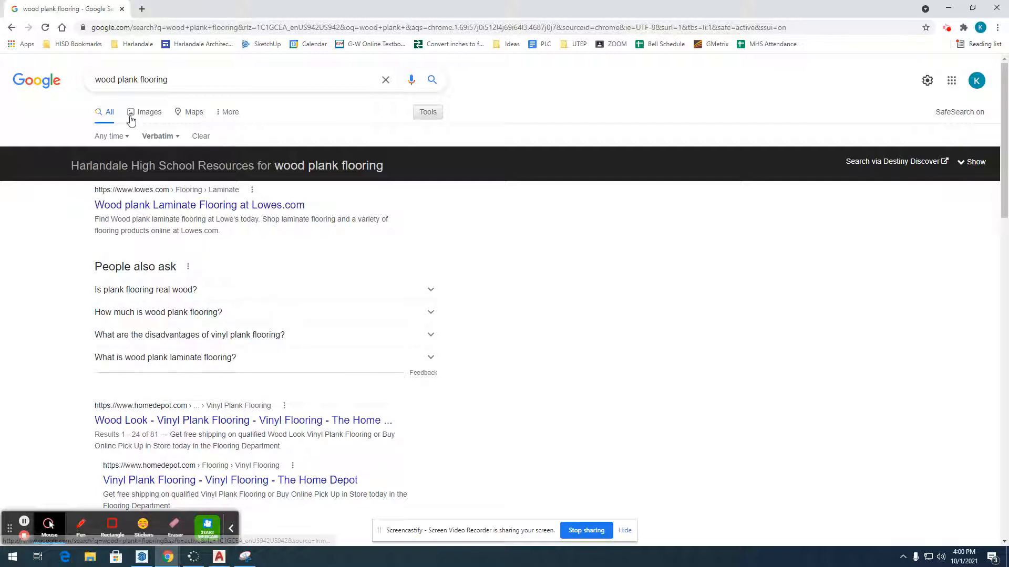
{"action": "left_click", "coordinate": [148, 114]}
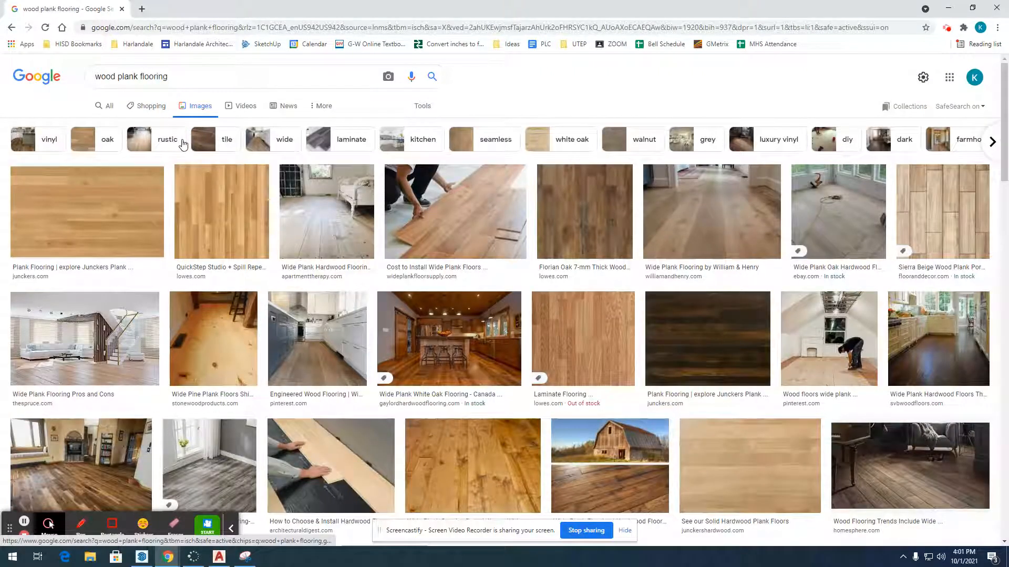
{"action": "scroll", "coordinate": [652, 255], "scroll_direction": "down", "scroll_amount": 4}
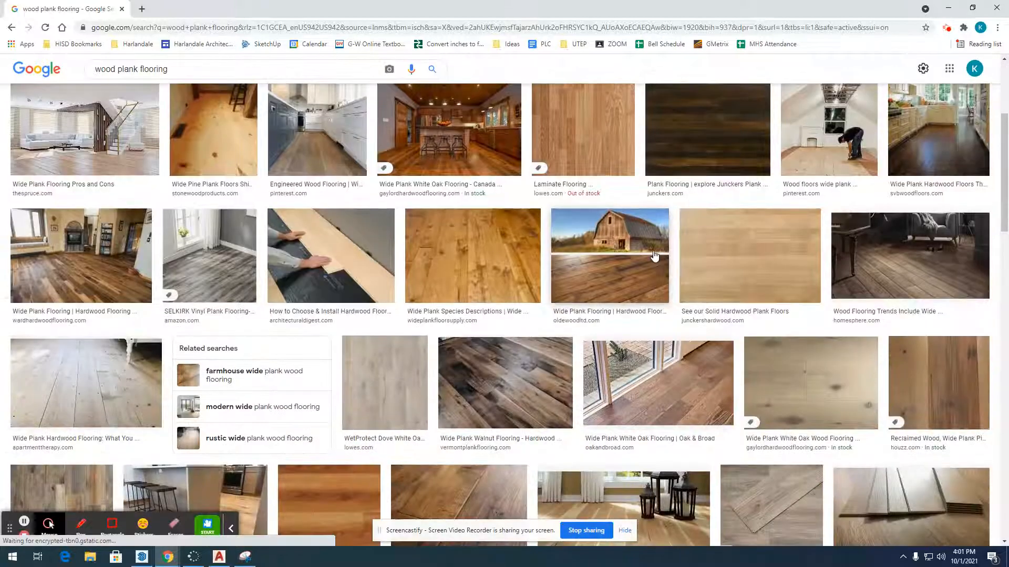
{"action": "scroll", "coordinate": [654, 256], "scroll_direction": "up", "scroll_amount": 4}
{"action": "scroll", "coordinate": [654, 256], "scroll_direction": "down", "scroll_amount": 2}
{"action": "scroll", "coordinate": [654, 256], "scroll_direction": "up", "scroll_amount": 2}
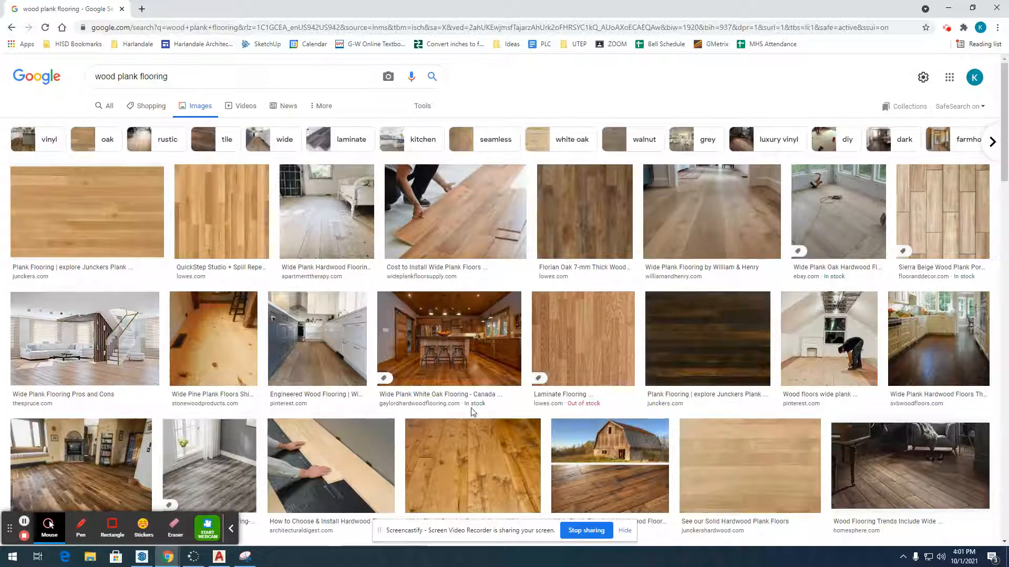
{"action": "scroll", "coordinate": [473, 413], "scroll_direction": "down", "scroll_amount": 3}
{"action": "scroll", "coordinate": [725, 349], "scroll_direction": "up", "scroll_amount": 3}
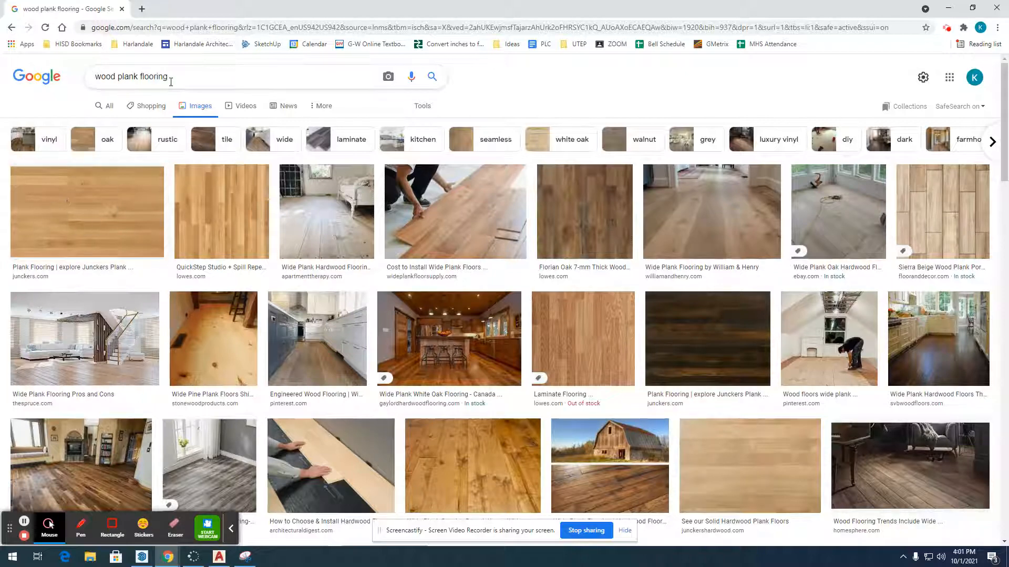
- Refine the image search to "wood plank flooring seamless"
{"action": "left_click_drag", "start_coordinate": [177, 76], "coordinate": [141, 90]}
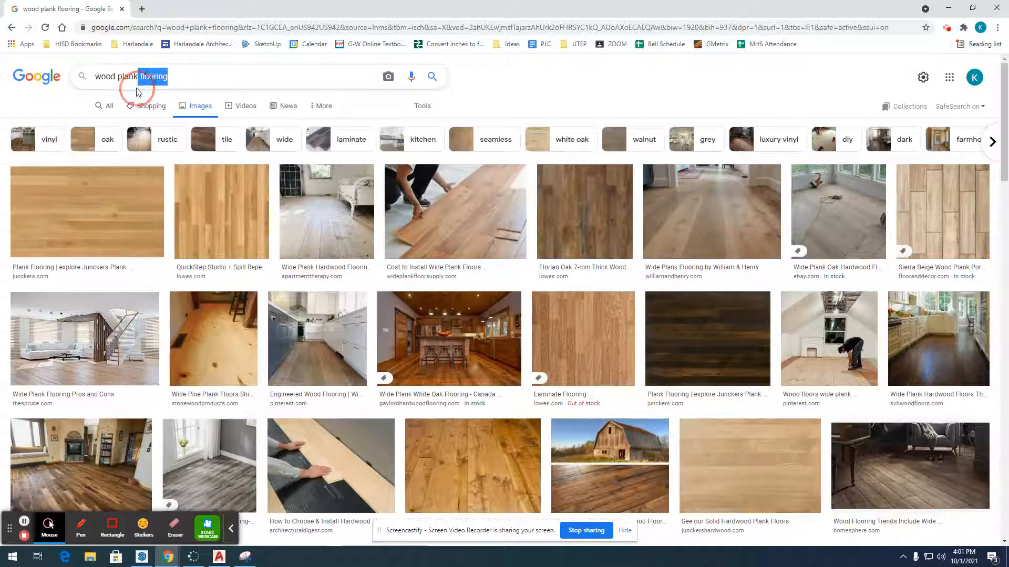
{"action": "left_click", "coordinate": [146, 88]}
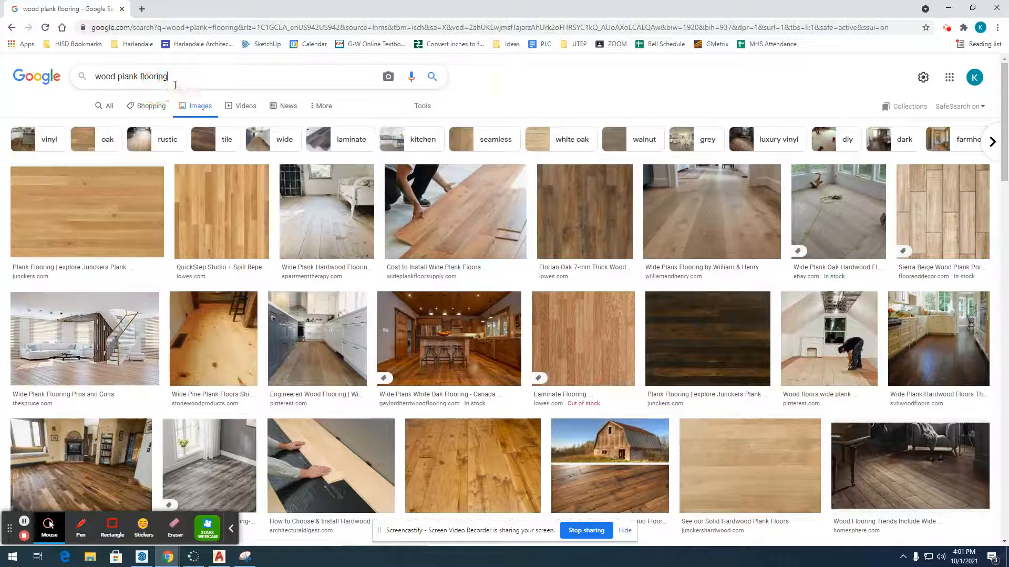
{"action": "left_click_drag", "start_coordinate": [174, 76], "coordinate": [203, 80]}
{"action": "type", "text": "se"}
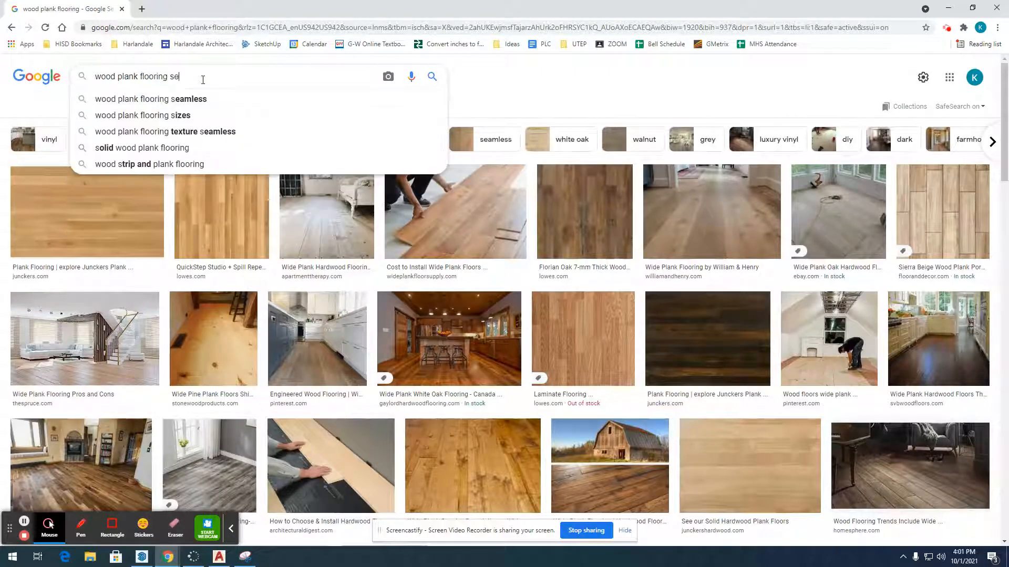
{"action": "type", "text": "amless"}
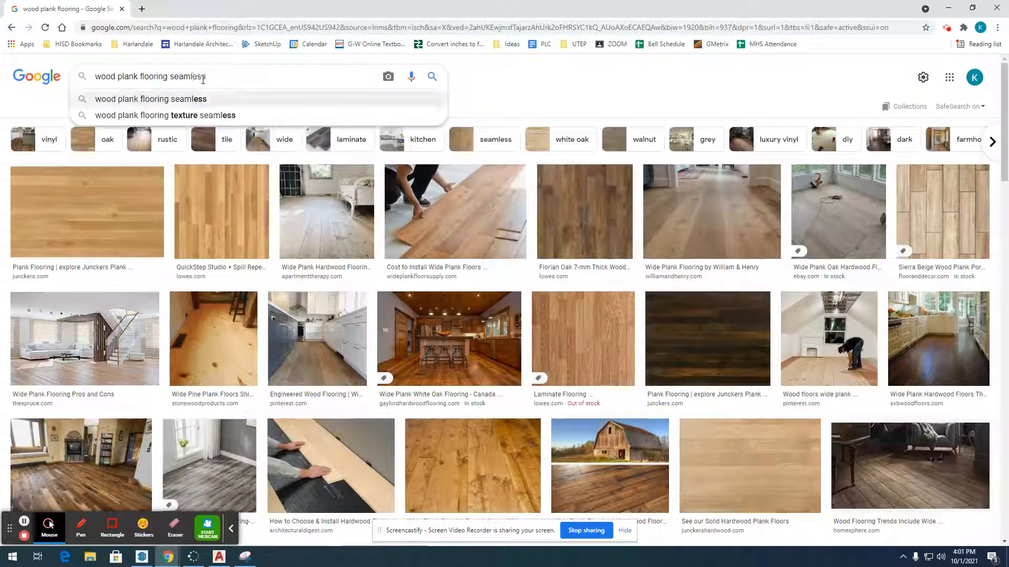
{"action": "key", "text": "Return"}
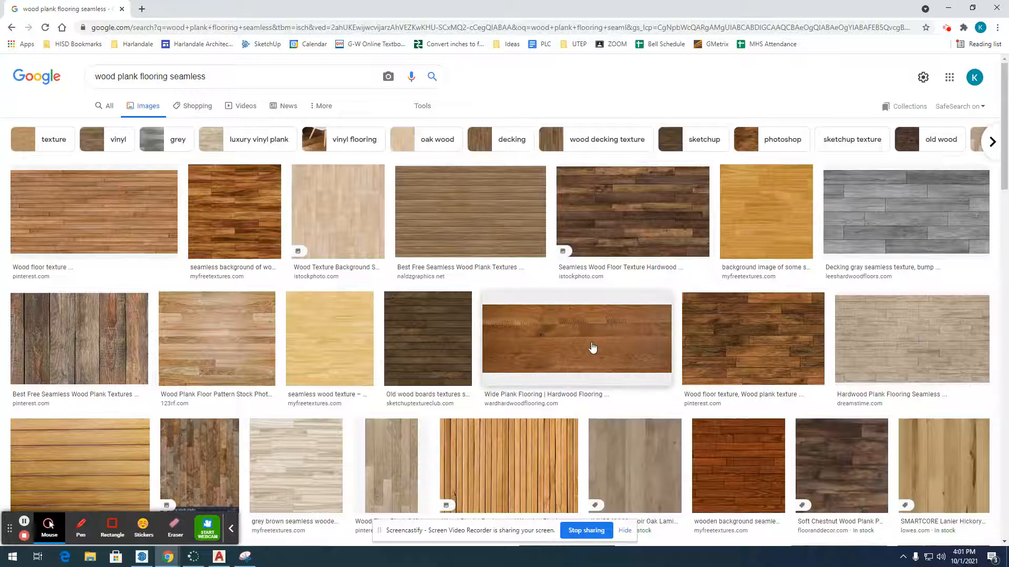
- Look through the seamless flooring results and preview the light Seamless Oak Wood Floor texture from iStock
{"action": "scroll", "coordinate": [592, 348], "scroll_direction": "down", "scroll_amount": 3}
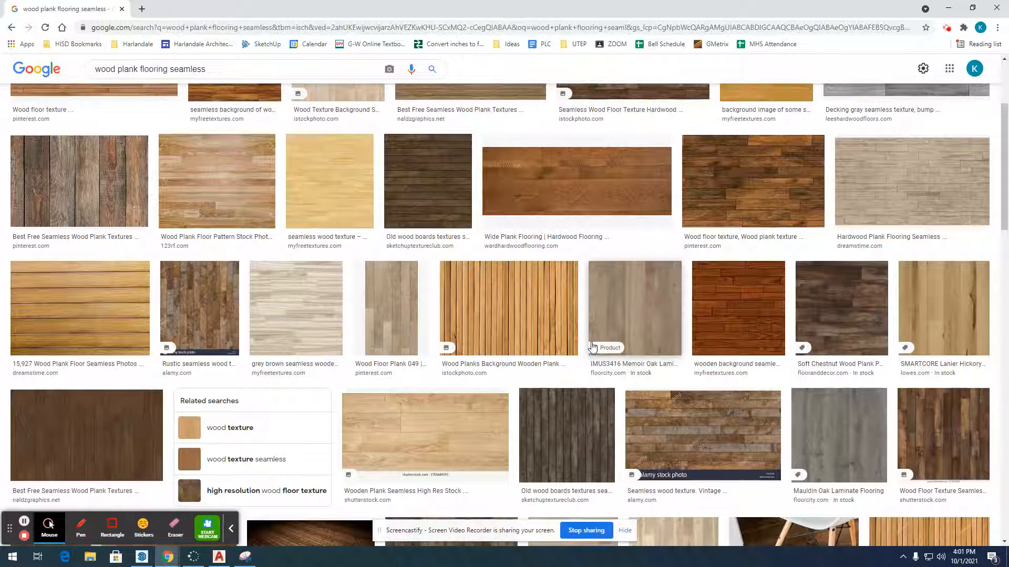
{"action": "scroll", "coordinate": [592, 347], "scroll_direction": "down", "scroll_amount": 2}
{"action": "scroll", "coordinate": [592, 347], "scroll_direction": "up", "scroll_amount": 5}
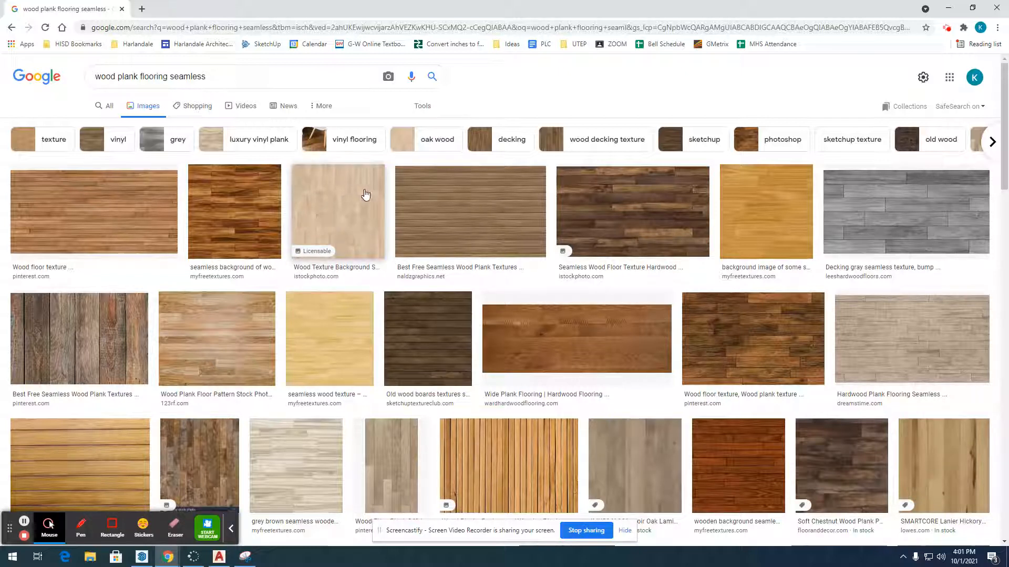
{"action": "left_click", "coordinate": [339, 198]}
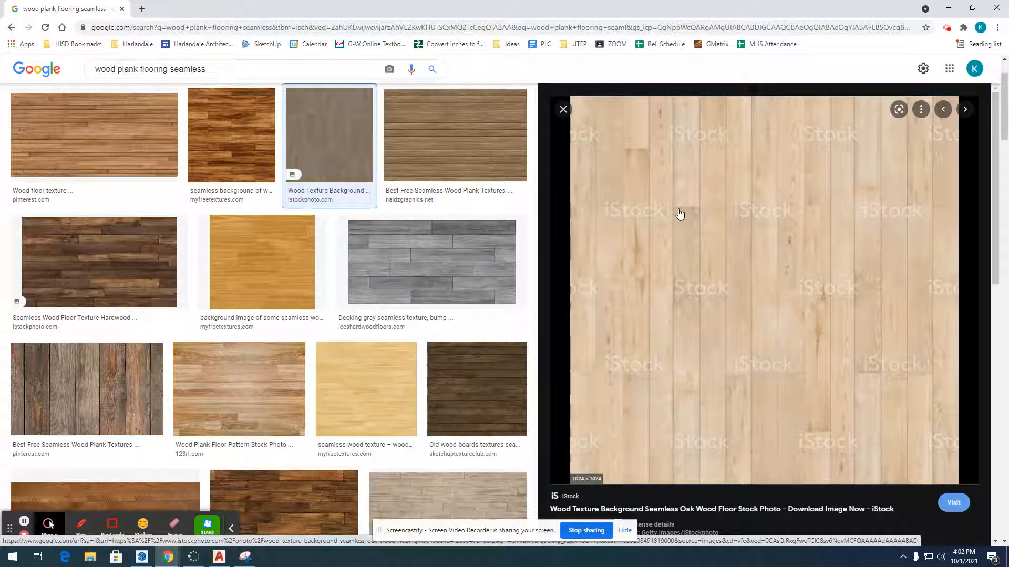
- Browse further results and preview the oak wooden plank flooring texture from Adobe Stock
{"action": "scroll", "coordinate": [544, 218], "scroll_direction": "down", "scroll_amount": 3}
{"action": "scroll", "coordinate": [462, 237], "scroll_direction": "down", "scroll_amount": 4}
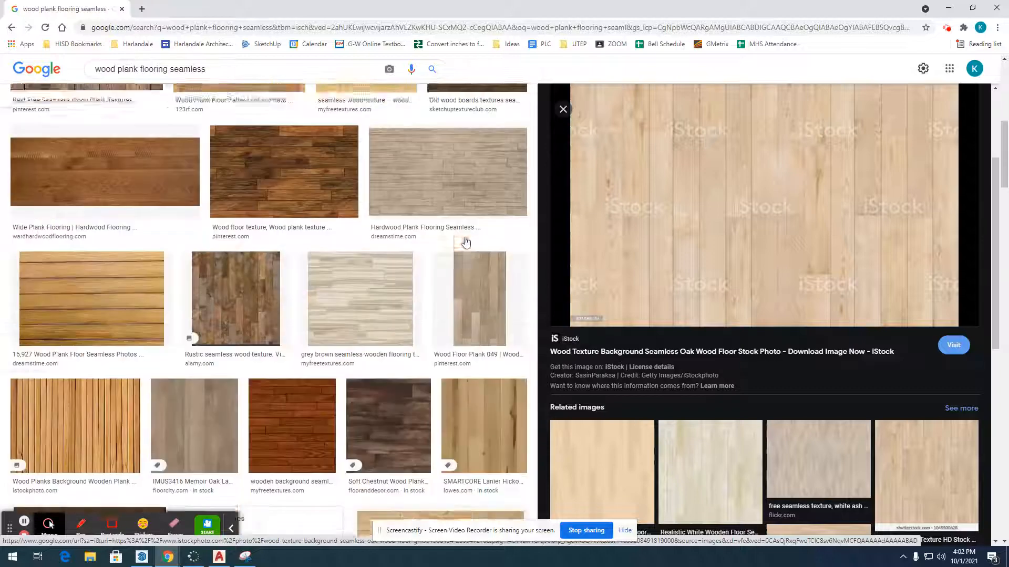
{"action": "scroll", "coordinate": [466, 243], "scroll_direction": "up", "scroll_amount": 5}
{"action": "scroll", "coordinate": [466, 243], "scroll_direction": "down", "scroll_amount": 9}
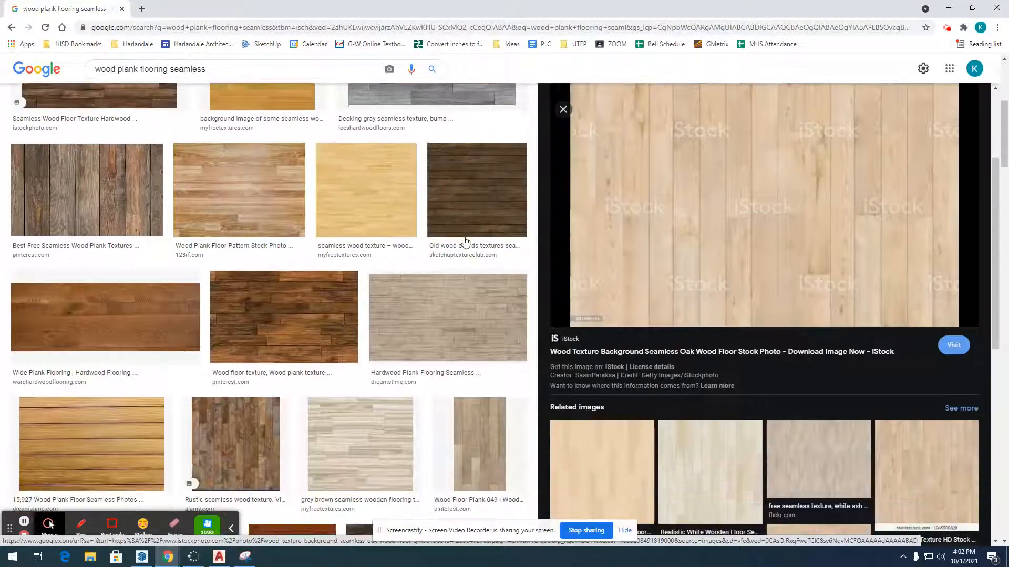
{"action": "scroll", "coordinate": [466, 242], "scroll_direction": "down", "scroll_amount": 8}
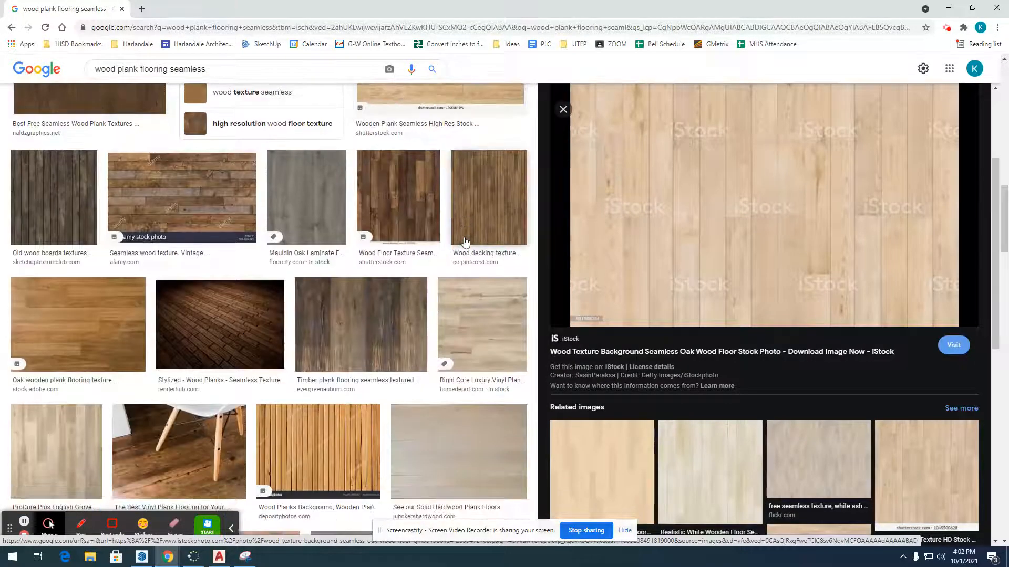
{"action": "scroll", "coordinate": [465, 242], "scroll_direction": "down", "scroll_amount": 1}
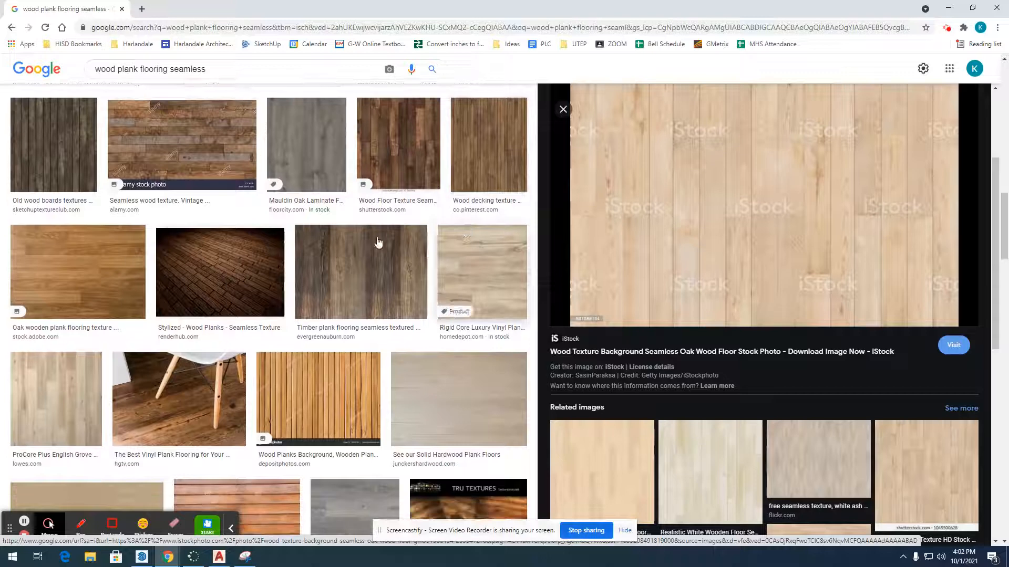
{"action": "left_click", "coordinate": [74, 254]}
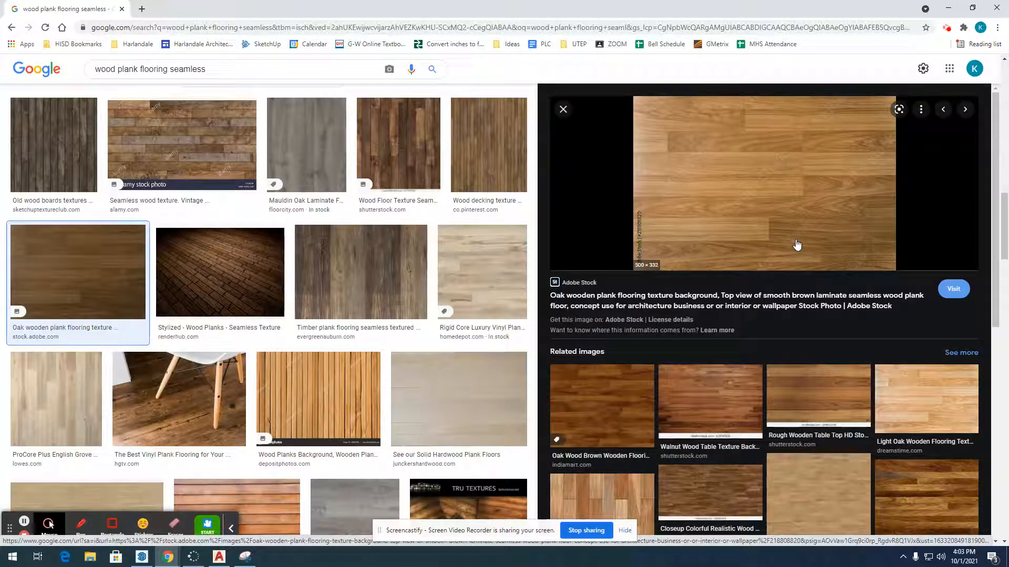
- Check the related images and preview the 2-Strip wooden floors image from Junckers Hardwood
{"action": "scroll", "coordinate": [796, 243], "scroll_direction": "down", "scroll_amount": 3}
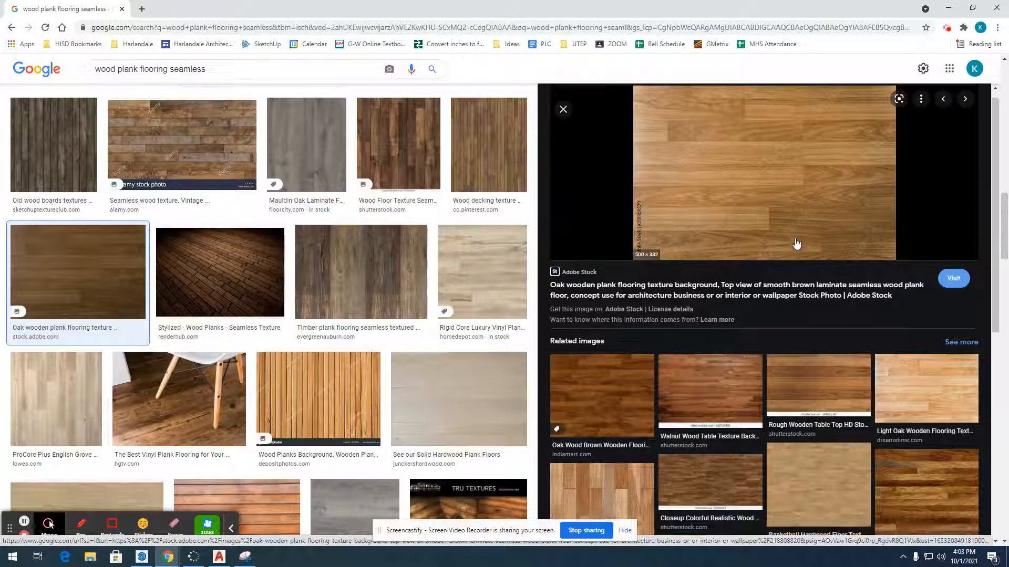
{"action": "scroll", "coordinate": [395, 303], "scroll_direction": "down", "scroll_amount": 5}
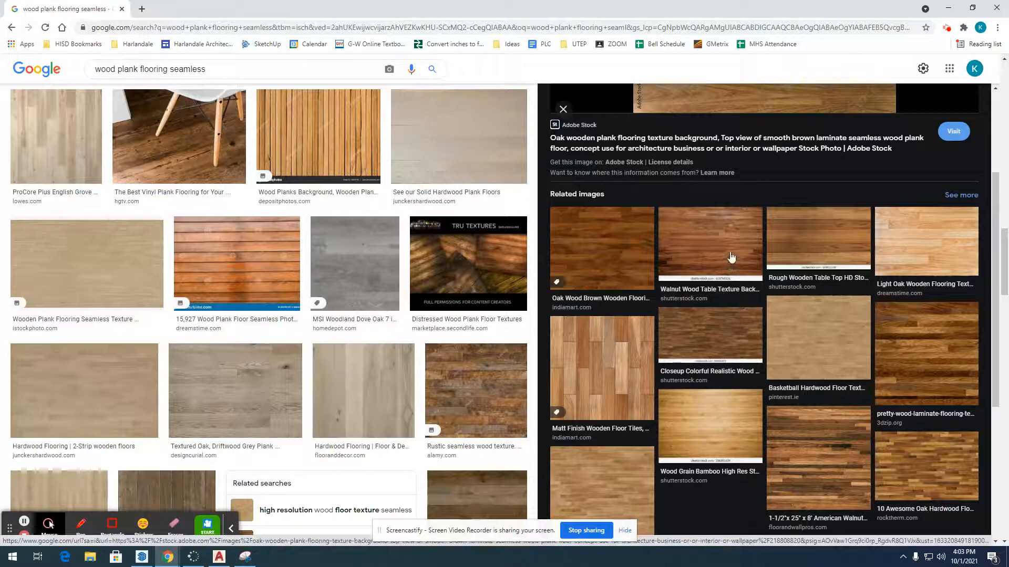
{"action": "scroll", "coordinate": [383, 333], "scroll_direction": "down", "scroll_amount": 3}
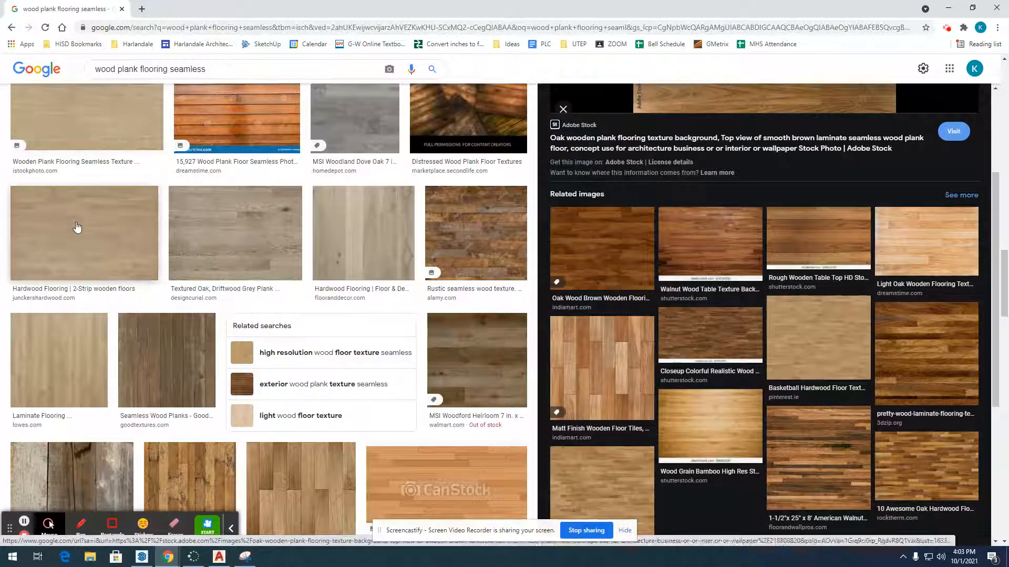
{"action": "left_click", "coordinate": [77, 227]}
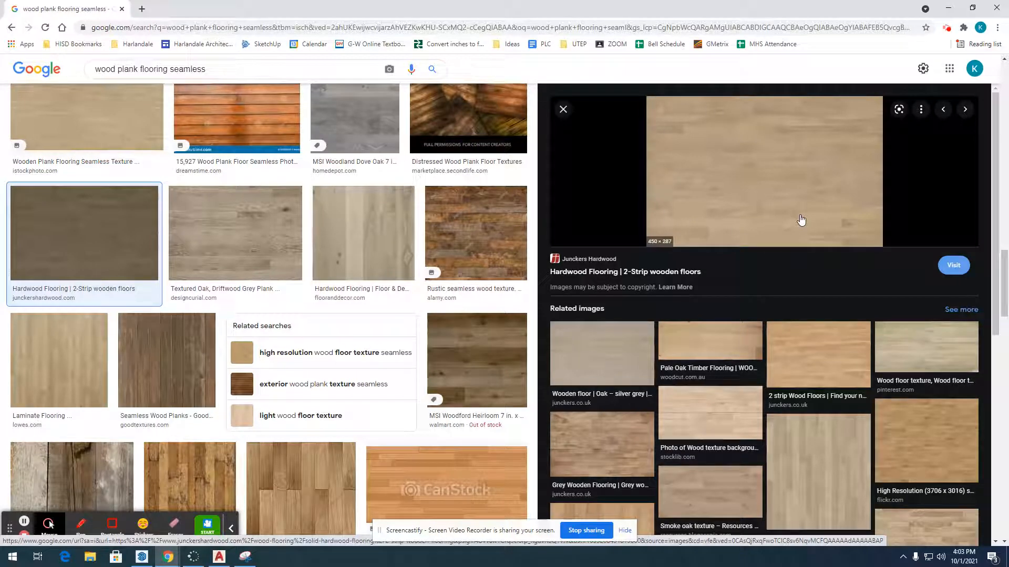
- Look through the images related to the 2-strip floor and preview the wood texture background from Stocklib
{"action": "scroll", "coordinate": [805, 212], "scroll_direction": "down", "scroll_amount": 1}
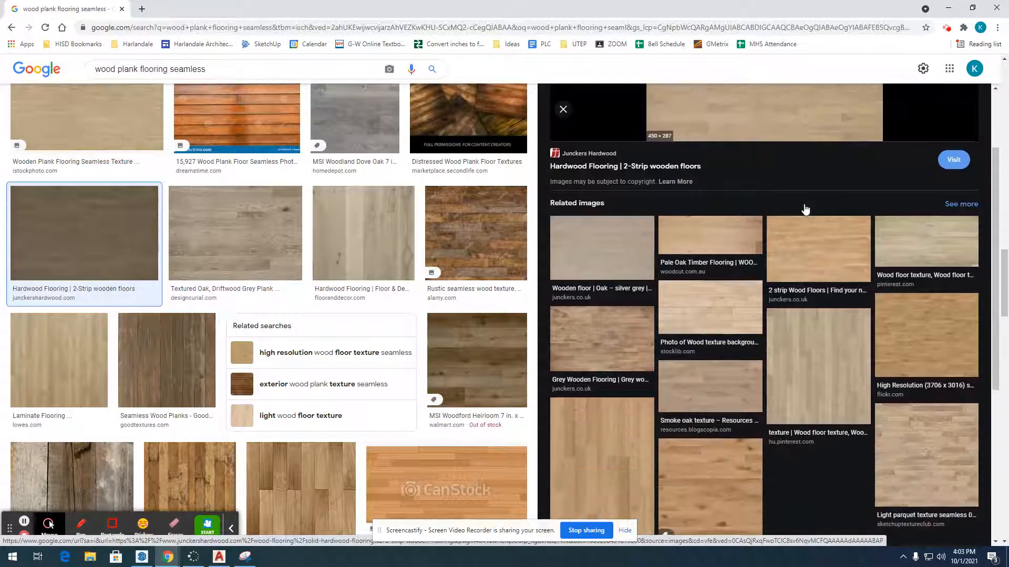
{"action": "scroll", "coordinate": [805, 210], "scroll_direction": "down", "scroll_amount": 3}
{"action": "scroll", "coordinate": [805, 209], "scroll_direction": "up", "scroll_amount": 3}
{"action": "scroll", "coordinate": [805, 210], "scroll_direction": "up", "scroll_amount": 1}
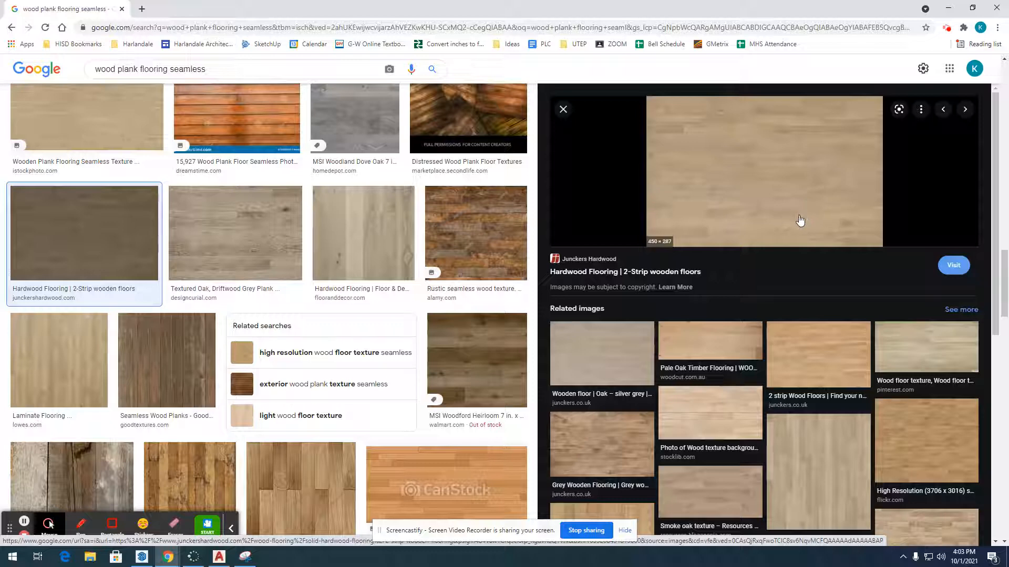
{"action": "left_click", "coordinate": [706, 415]}
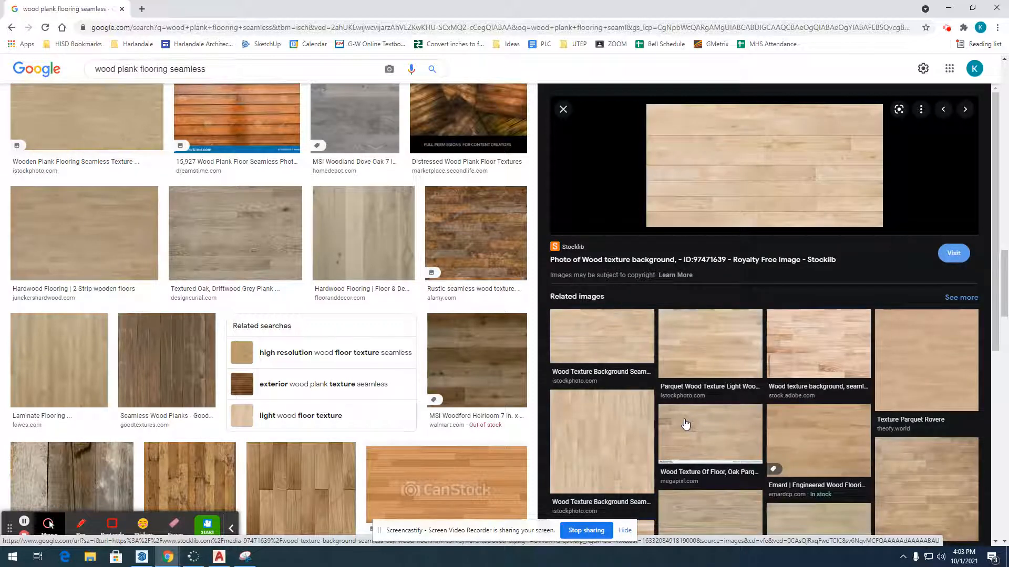
- Save the Stocklib wood texture image as a JPEG named wood plank flooring in the home network drive (H:)
{"action": "scroll", "coordinate": [685, 423], "scroll_direction": "down", "scroll_amount": 3}
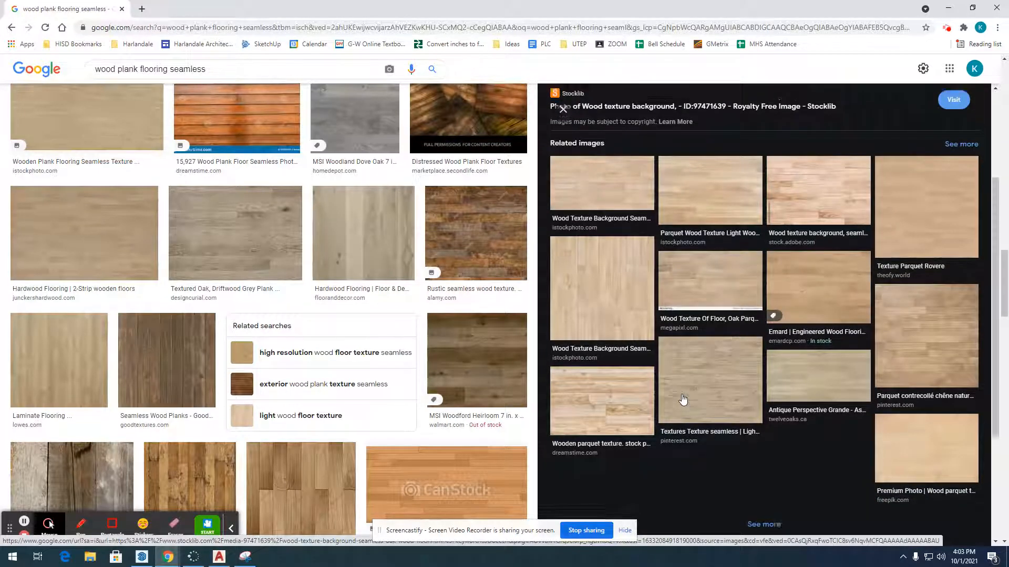
{"action": "scroll", "coordinate": [683, 399], "scroll_direction": "up", "scroll_amount": 3}
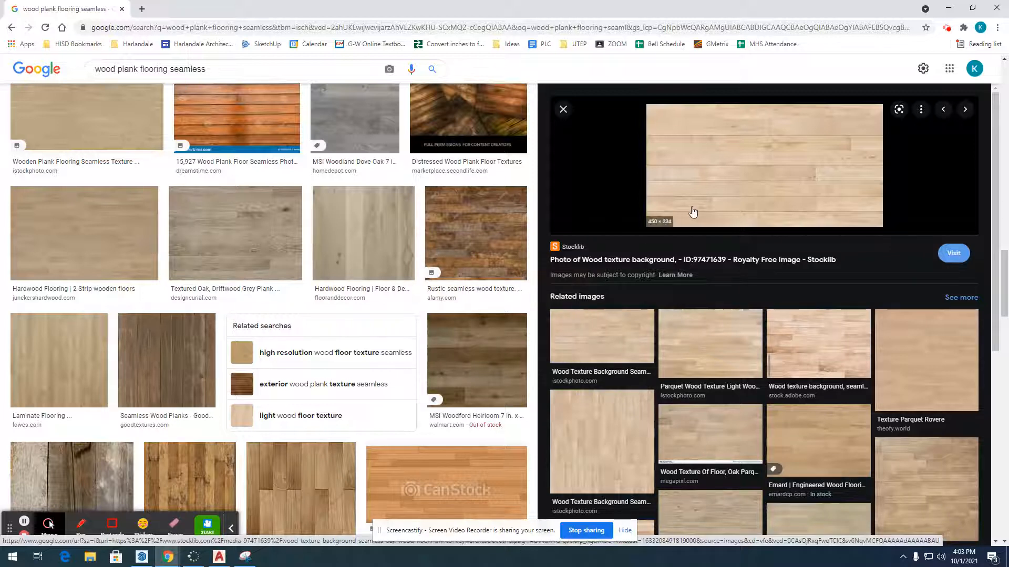
{"action": "right_click", "coordinate": [719, 154]}
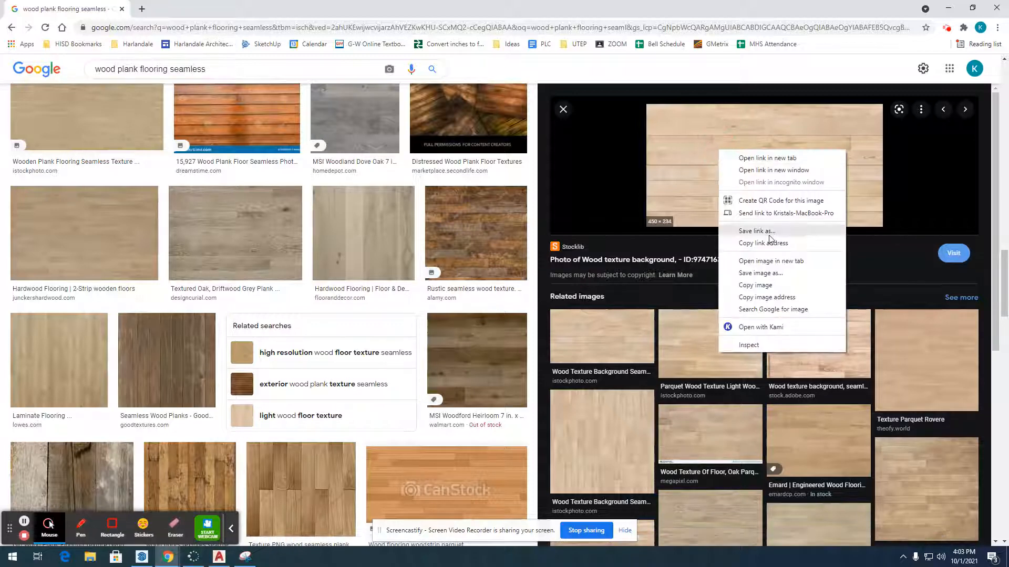
{"action": "left_click", "coordinate": [767, 276]}
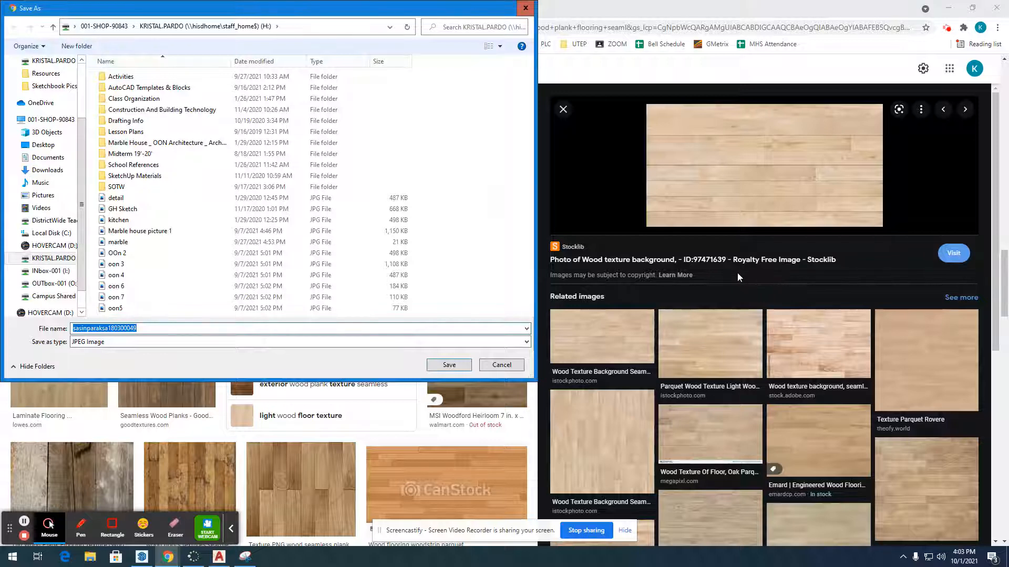
{"action": "type", "text": "wood plank f"}
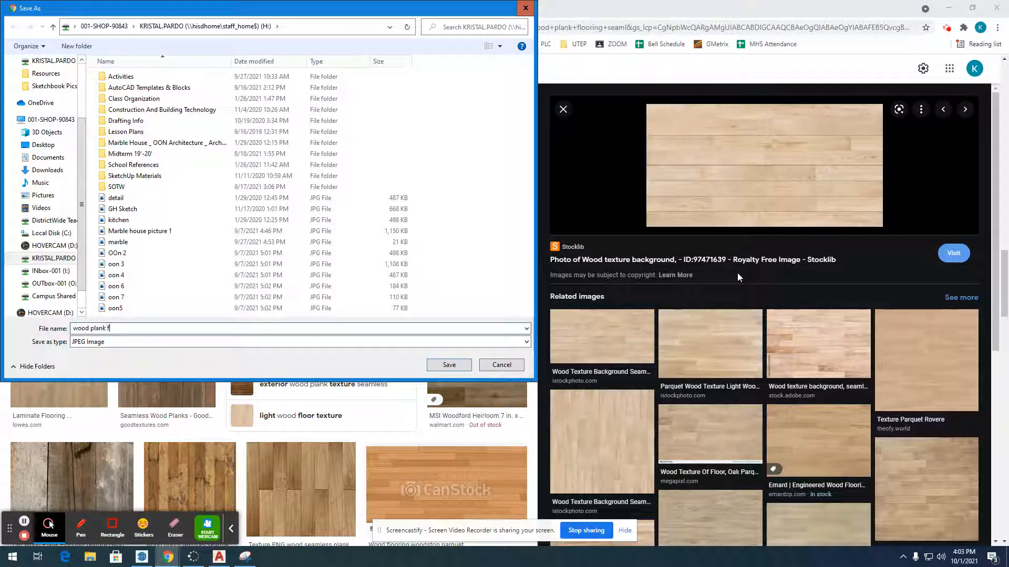
{"action": "type", "text": "looring"}
{"action": "left_click", "coordinate": [35, 260]}
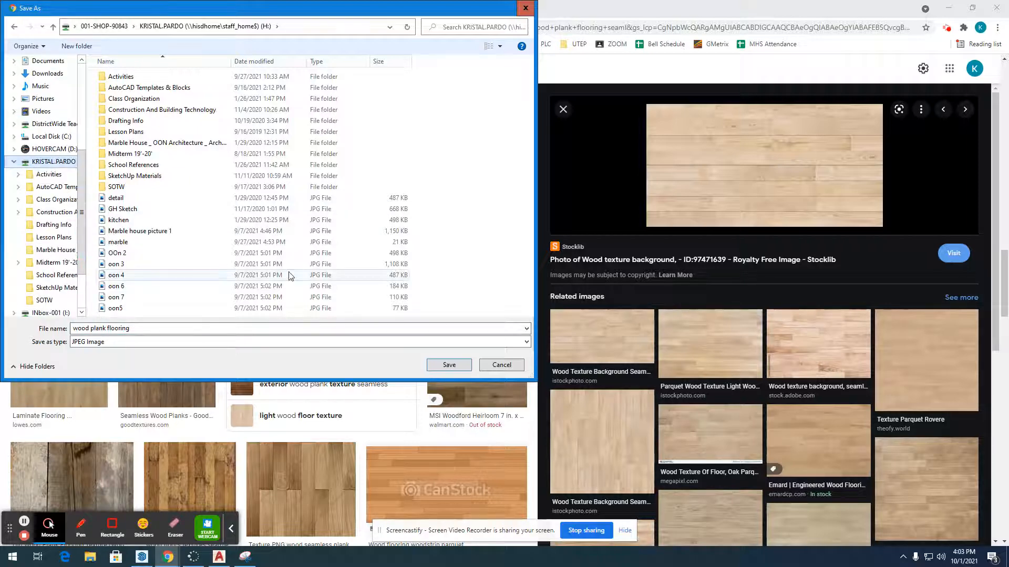
{"action": "left_click", "coordinate": [433, 365]}
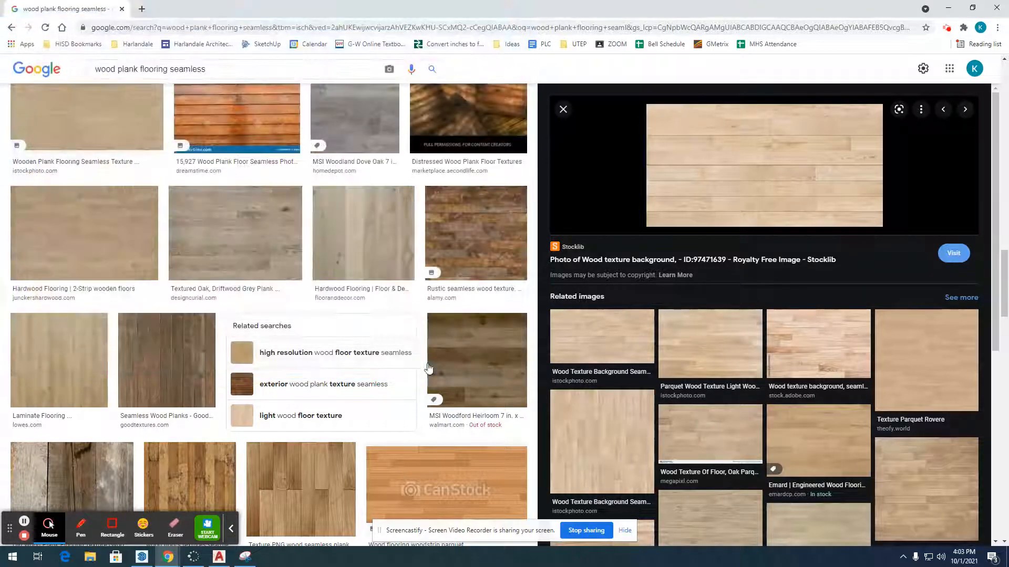
- Switch to SketchUp, view the room from above facing the bed, and start creating a new material from Wood Floor
{"action": "key", "text": "alt+Tab"}
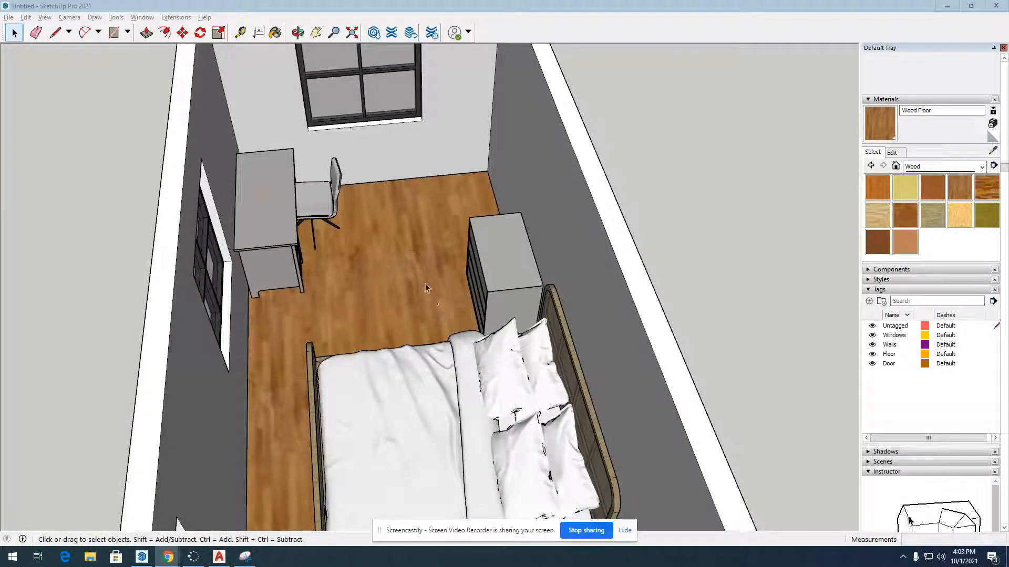
{"action": "left_click", "coordinate": [301, 33]}
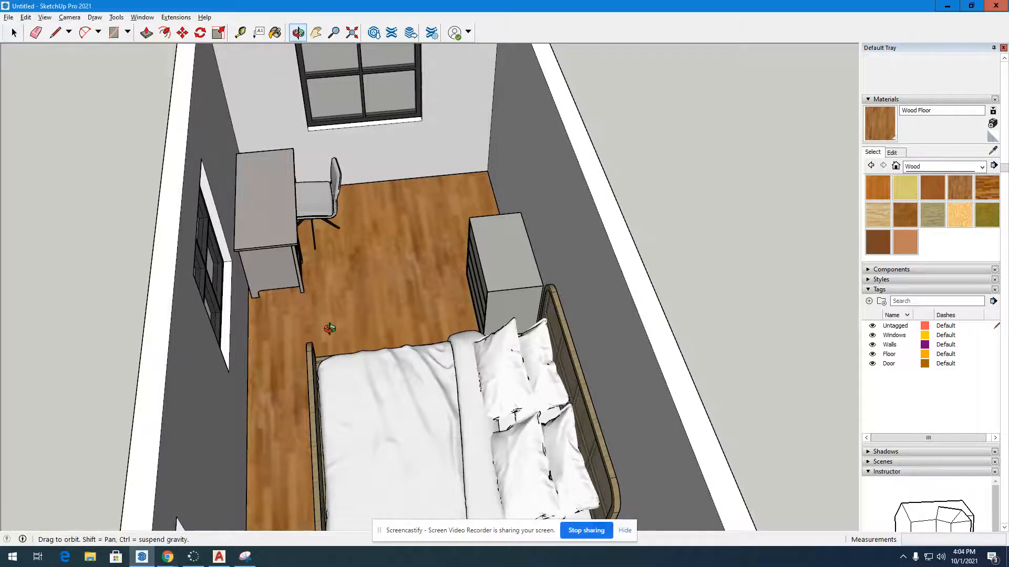
{"action": "mouse_move", "coordinate": [270, 331]}
{"action": "left_mouse_down"}
{"action": "mouse_move", "coordinate": [751, 377]}
{"action": "mouse_move", "coordinate": [756, 443]}
{"action": "mouse_move", "coordinate": [799, 427]}
{"action": "mouse_move", "coordinate": [464, 273]}
{"action": "mouse_move", "coordinate": [478, 311]}
{"action": "mouse_move", "coordinate": [475, 293]}
{"action": "left_mouse_up"}
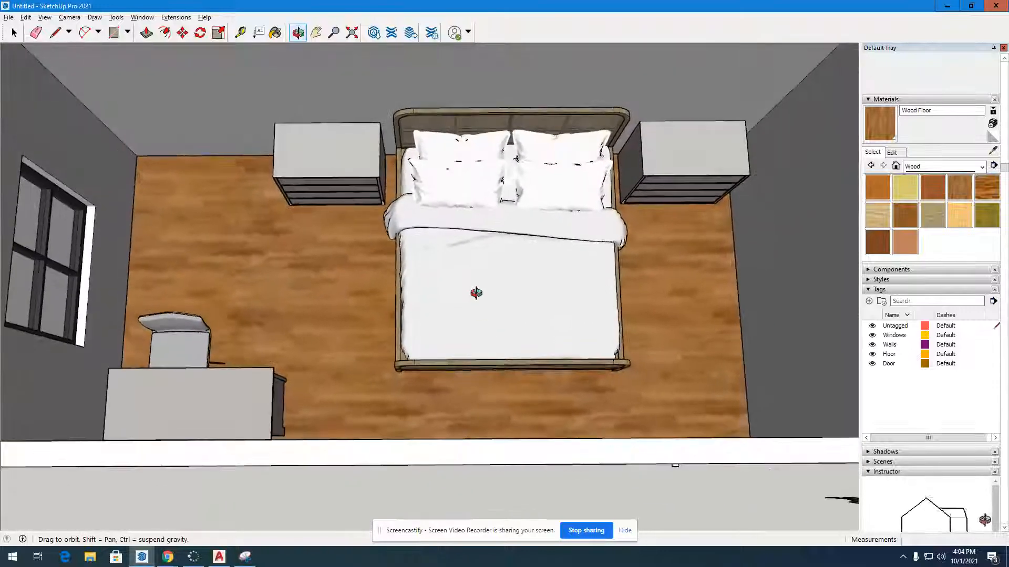
{"action": "left_click", "coordinate": [993, 126]}
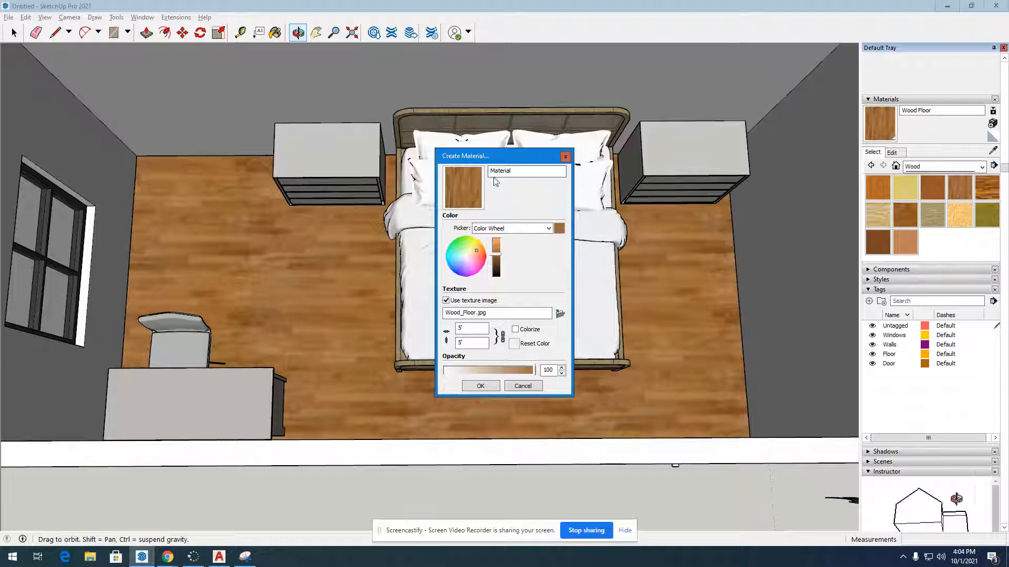
{"action": "left_click", "coordinate": [566, 157]}
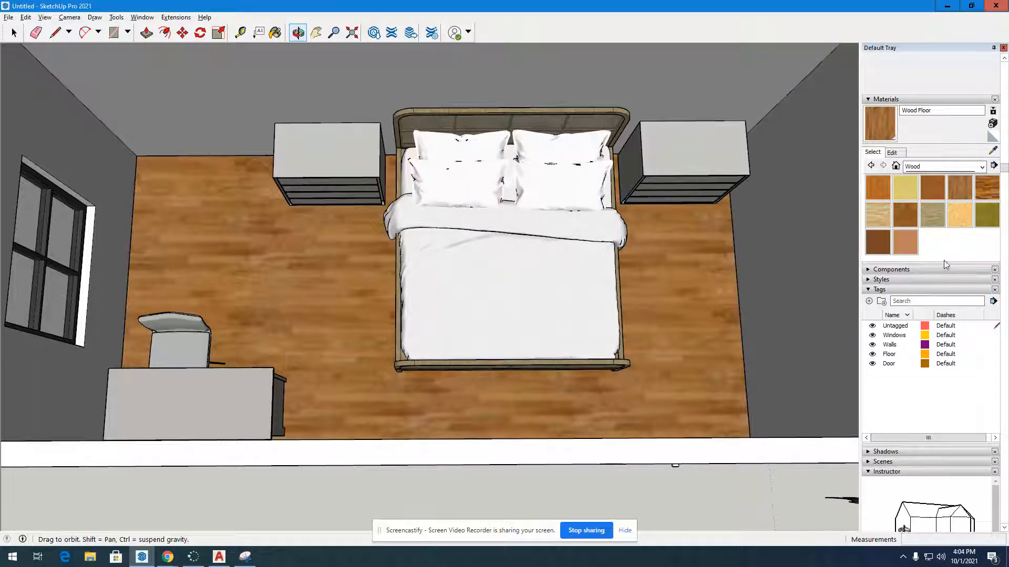
{"action": "left_click", "coordinate": [992, 124]}
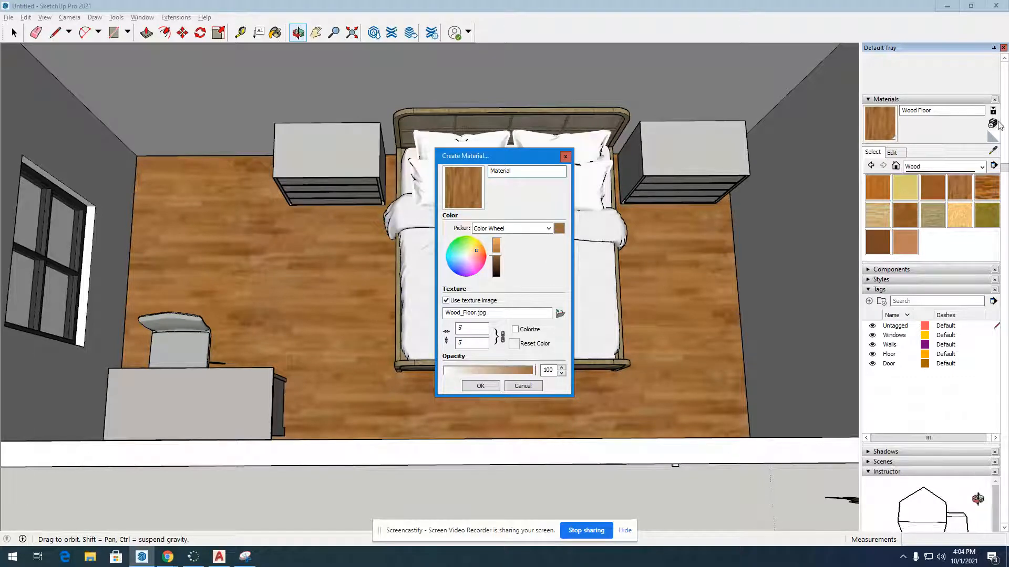
- Load the saved wood plank flooring image from the H: drive as the new material's texture
{"action": "left_click", "coordinate": [560, 315]}
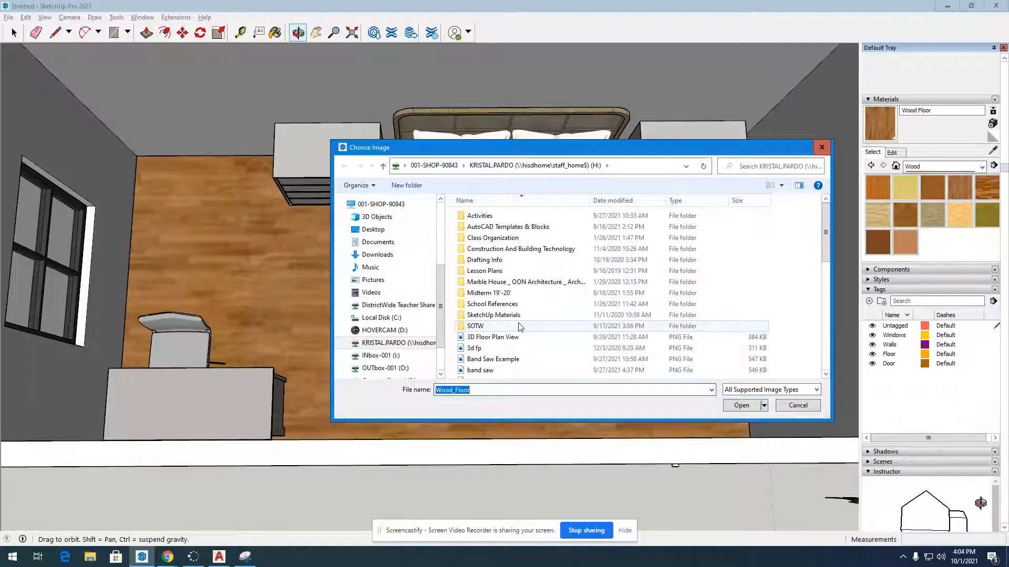
{"action": "scroll", "coordinate": [518, 327], "scroll_direction": "down", "scroll_amount": 2}
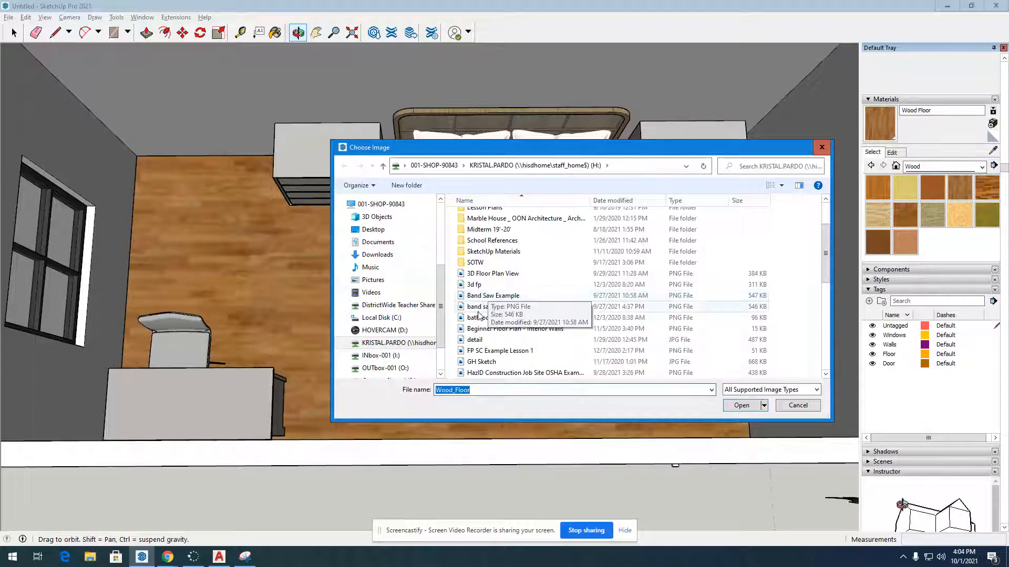
{"action": "scroll", "coordinate": [486, 307], "scroll_direction": "down", "scroll_amount": 3}
{"action": "scroll", "coordinate": [479, 318], "scroll_direction": "down", "scroll_amount": 5}
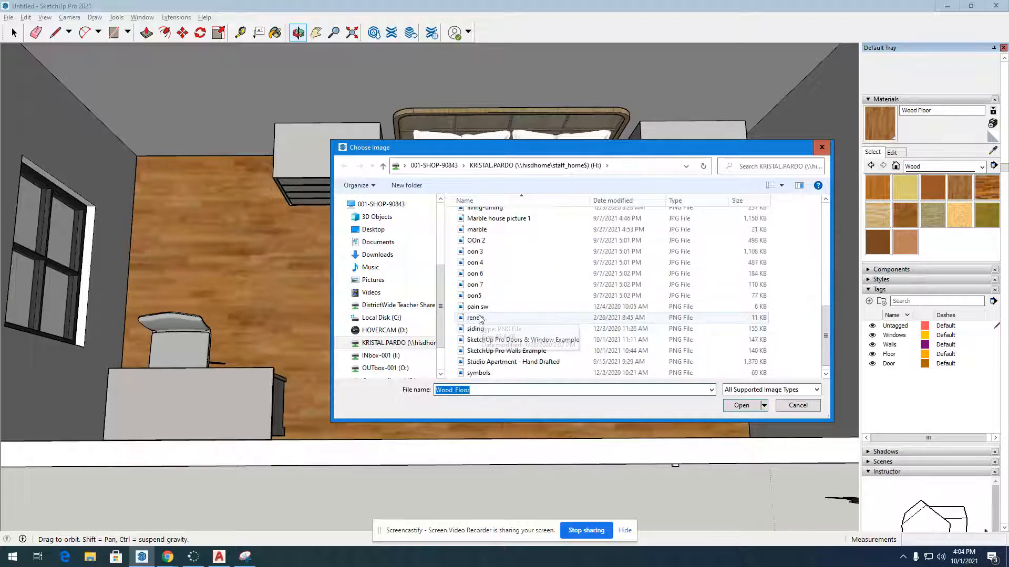
{"action": "scroll", "coordinate": [479, 318], "scroll_direction": "up", "scroll_amount": 3}
{"action": "scroll", "coordinate": [479, 318], "scroll_direction": "down", "scroll_amount": 3}
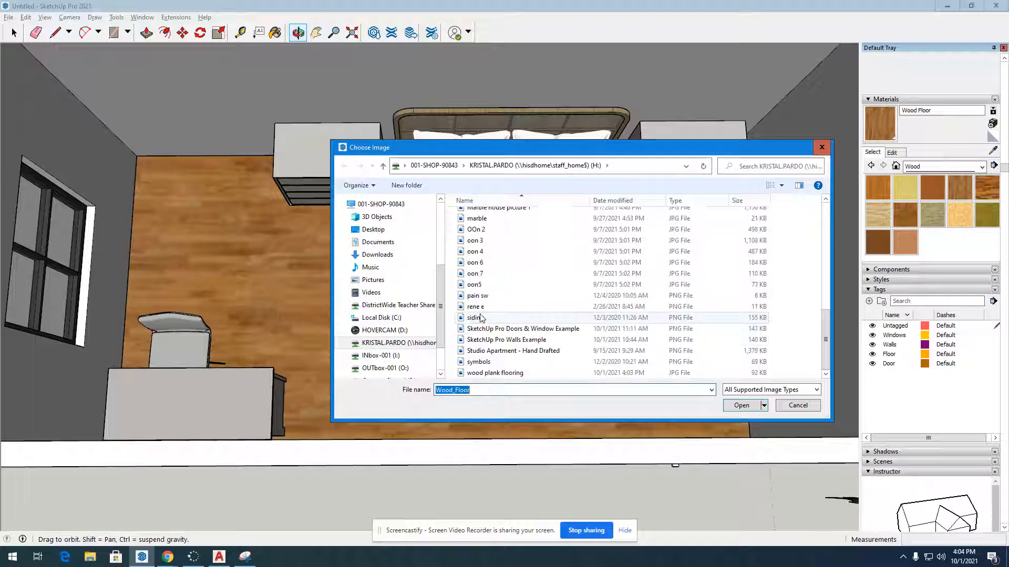
{"action": "left_click", "coordinate": [509, 373]}
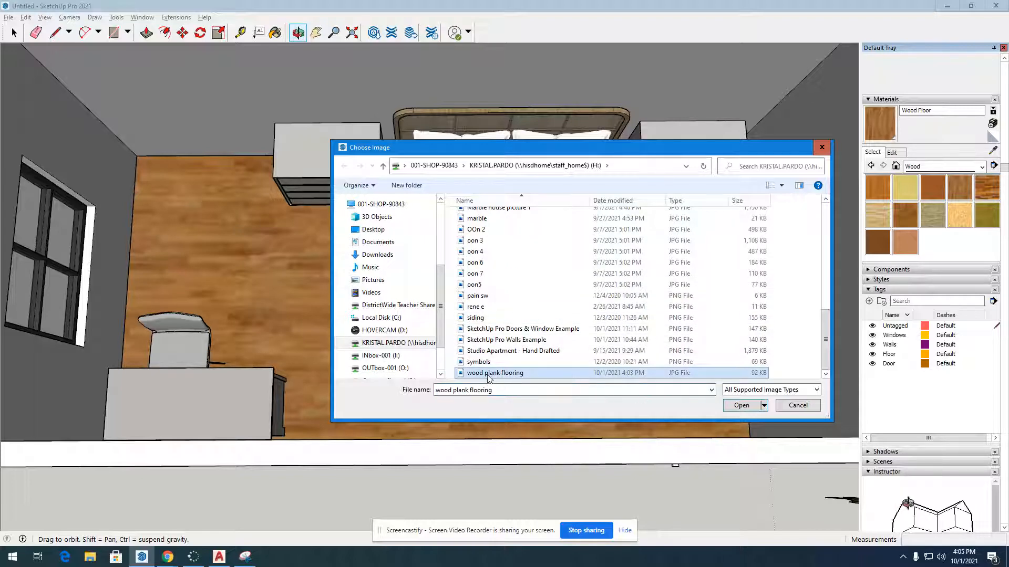
{"action": "left_click", "coordinate": [740, 405]}
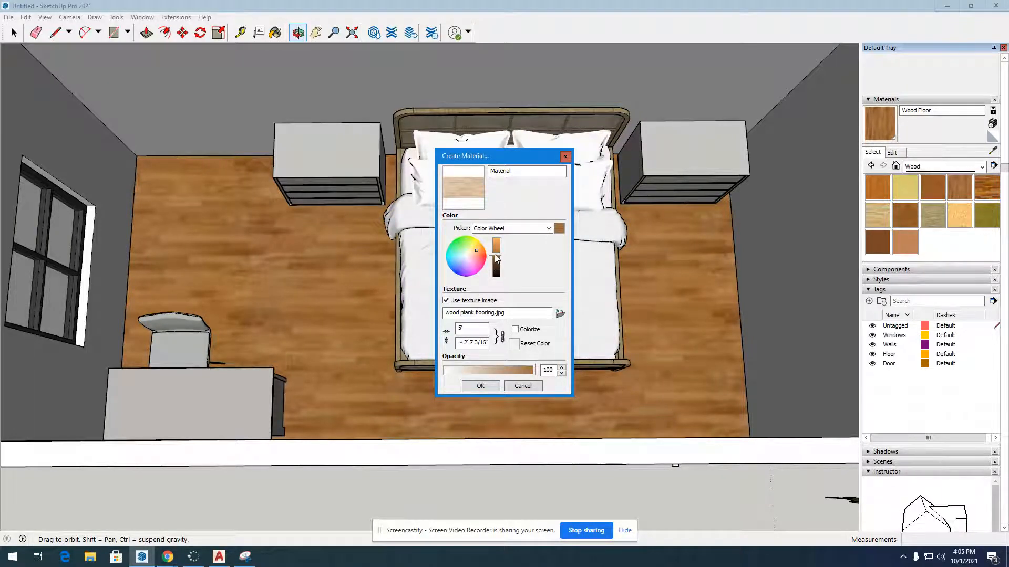
- Reload the wood plank flooring image to discard the accidental colour shift, and create the material
{"action": "mouse_move", "coordinate": [494, 254]}
{"action": "left_mouse_down"}
{"action": "mouse_move", "coordinate": [495, 262]}
{"action": "mouse_move", "coordinate": [493, 241]}
{"action": "mouse_move", "coordinate": [502, 260]}
{"action": "left_mouse_up"}
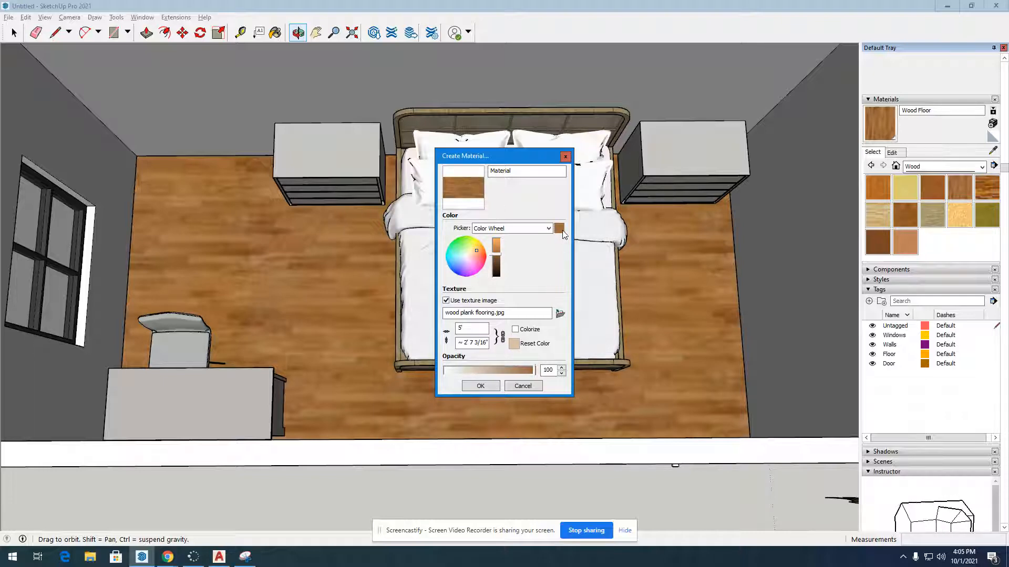
{"action": "left_click", "coordinate": [560, 314]}
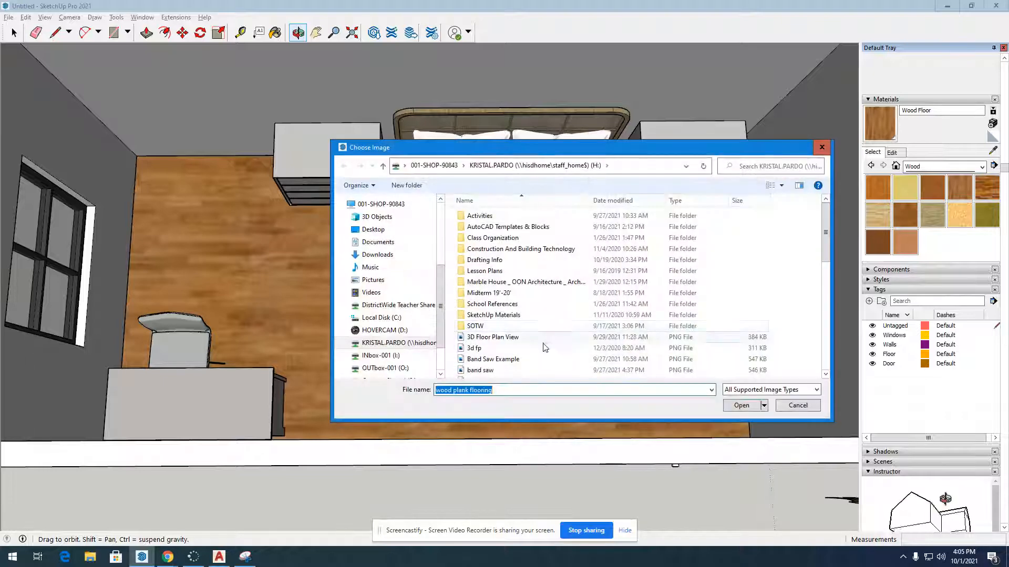
{"action": "scroll", "coordinate": [515, 363], "scroll_direction": "down", "scroll_amount": 10}
{"action": "left_click", "coordinate": [504, 373]}
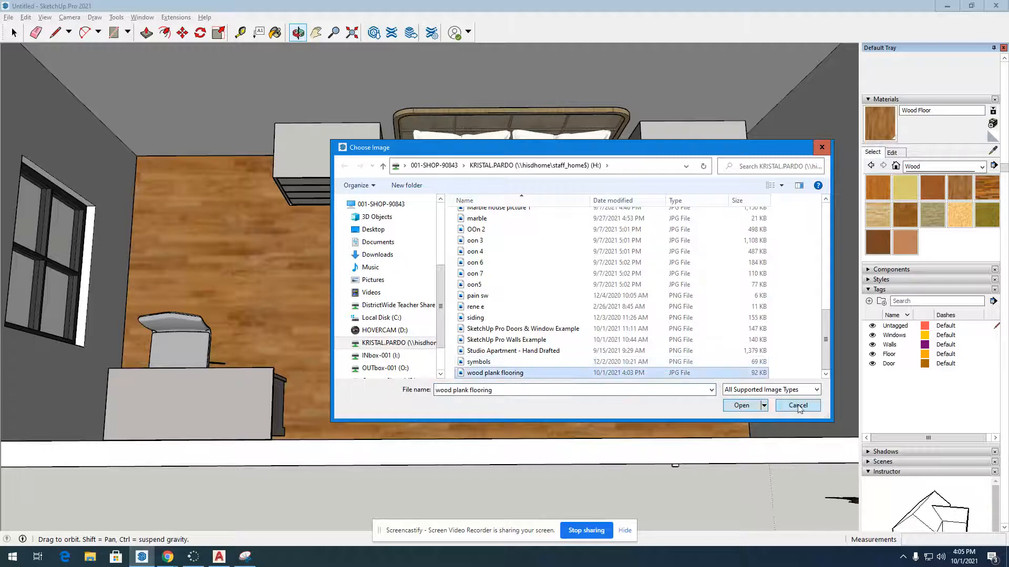
{"action": "left_click", "coordinate": [742, 404]}
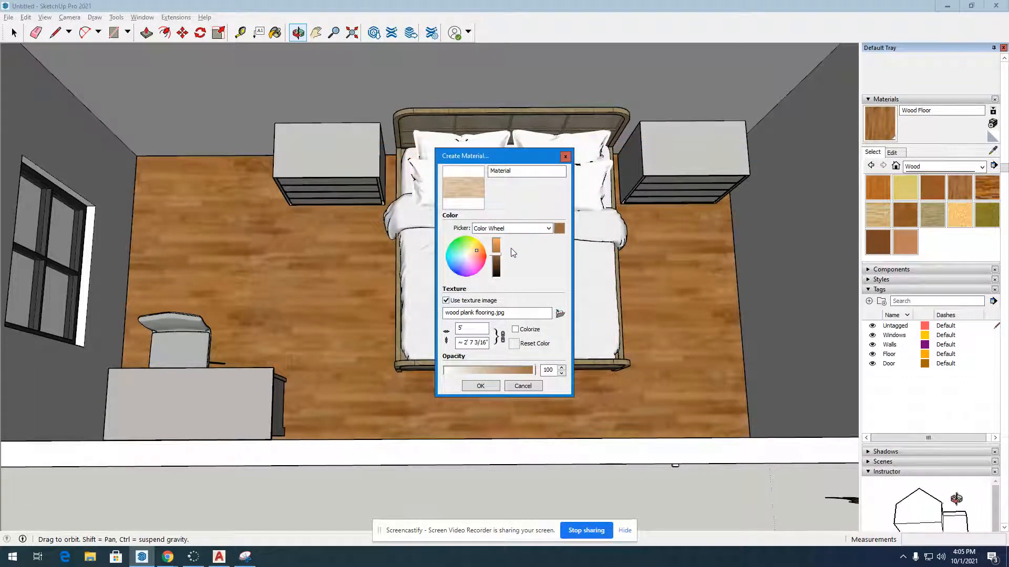
{"action": "left_click", "coordinate": [485, 386]}
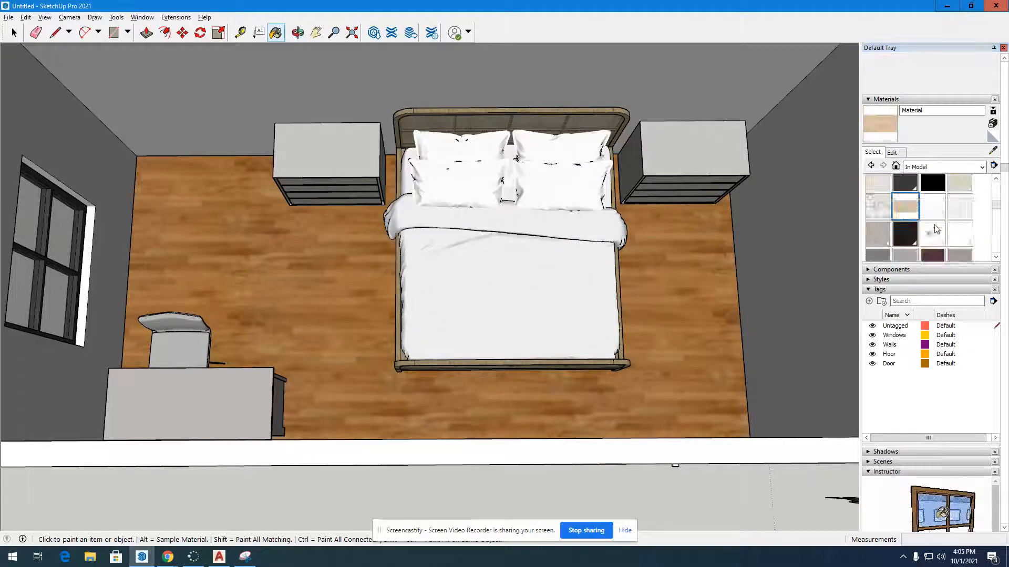
- Look through the In Model materials for the new wood plank flooring swatch
{"action": "scroll", "coordinate": [936, 229], "scroll_direction": "down", "scroll_amount": 2}
{"action": "scroll", "coordinate": [936, 229], "scroll_direction": "up", "scroll_amount": 4}
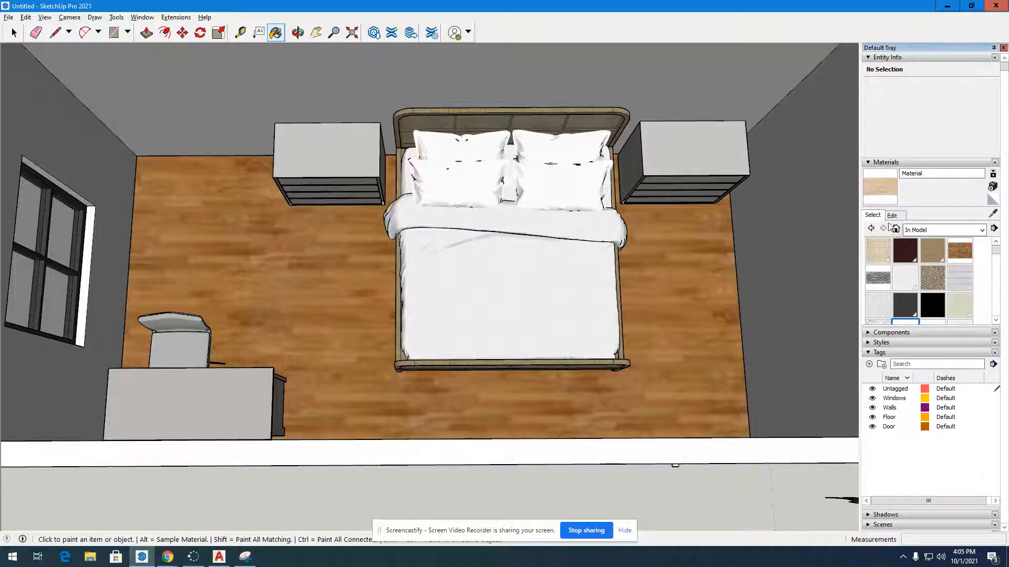
{"action": "left_click", "coordinate": [917, 231]}
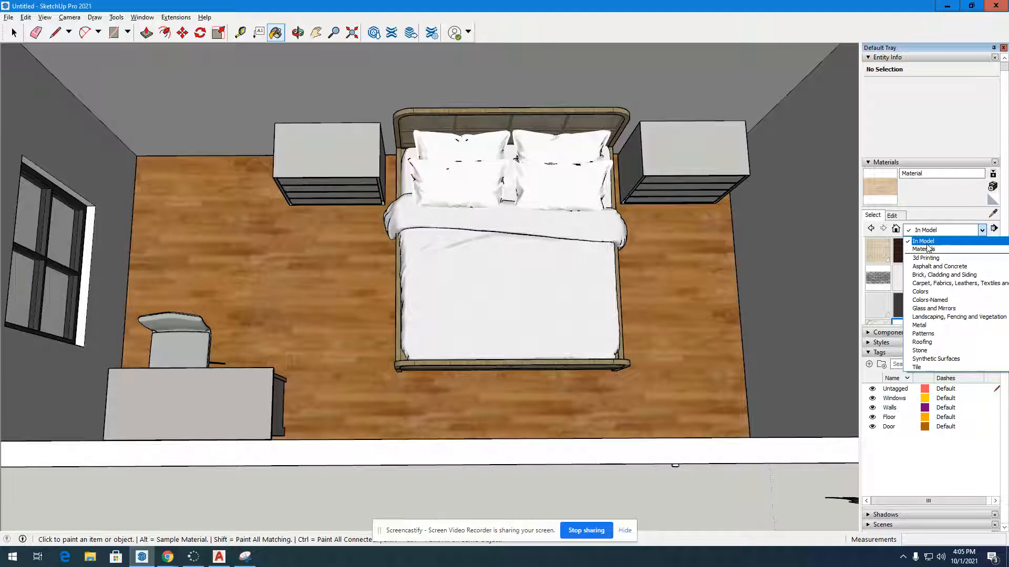
{"action": "left_click", "coordinate": [924, 242]}
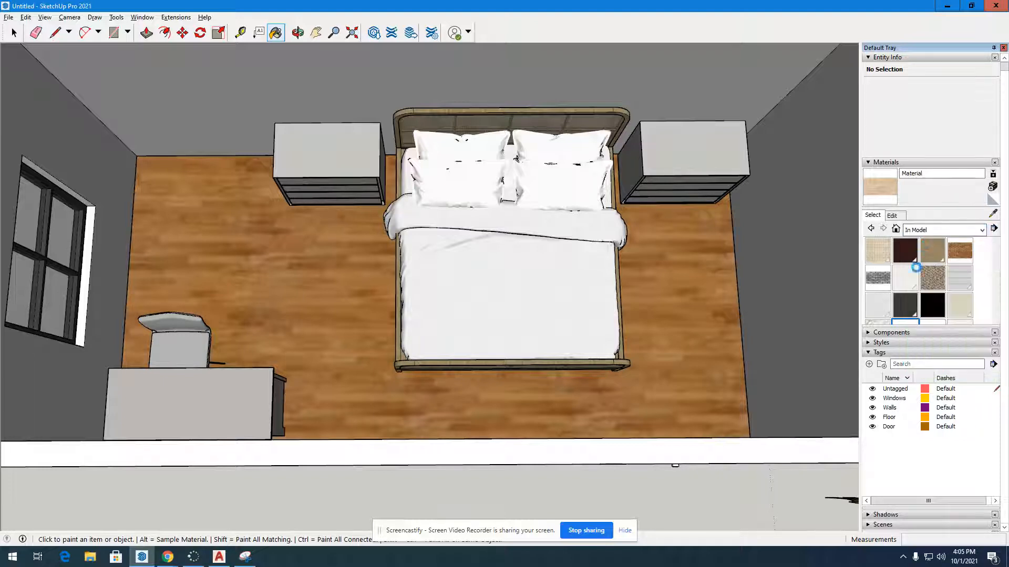
{"action": "scroll", "coordinate": [915, 270], "scroll_direction": "down", "scroll_amount": 4}
{"action": "scroll", "coordinate": [915, 273], "scroll_direction": "up", "scroll_amount": 3}
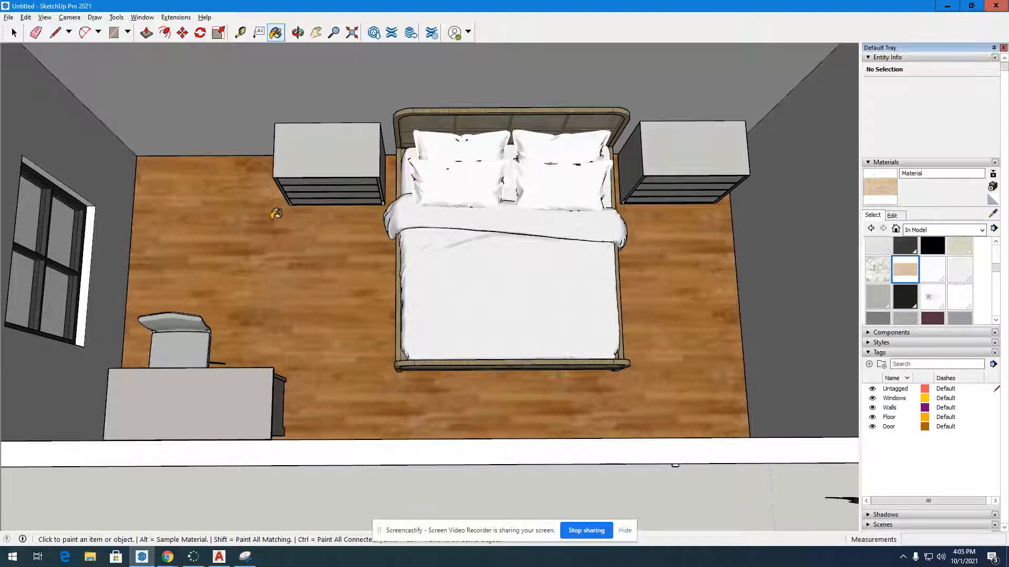
- Paint the bedroom floor face with the new wood plank material and clear the selection
{"action": "key", "text": "space"}
{"action": "scroll", "coordinate": [349, 301], "scroll_direction": "down", "scroll_amount": 5}
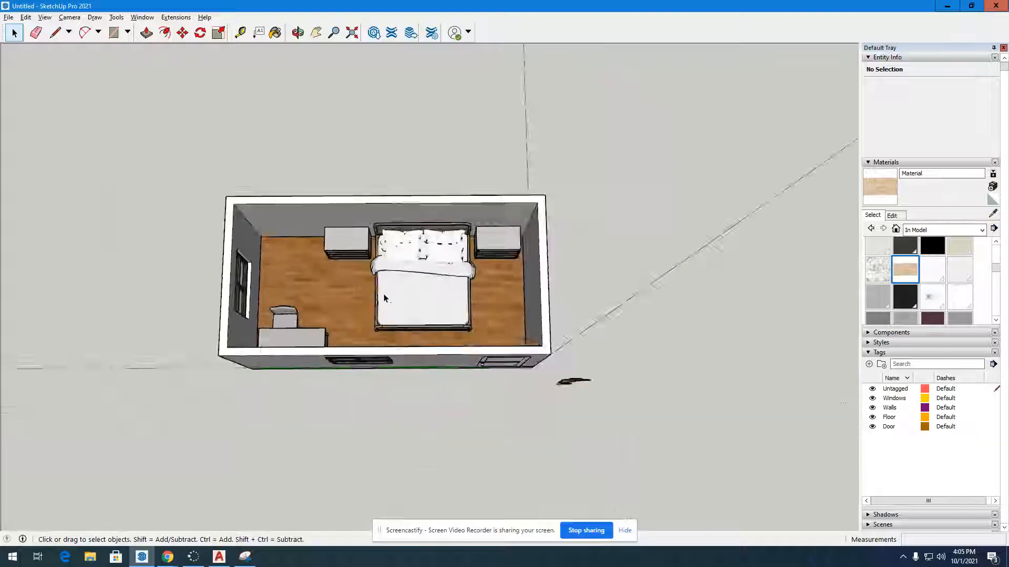
{"action": "scroll", "coordinate": [368, 297], "scroll_direction": "up", "scroll_amount": 5}
{"action": "triple_click", "coordinate": [346, 284]}
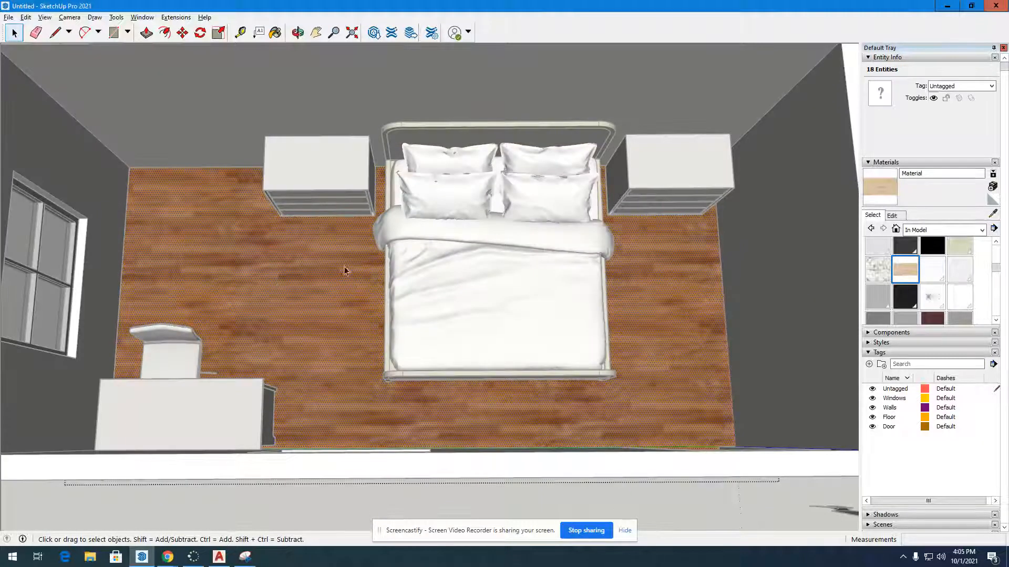
{"action": "left_click", "coordinate": [345, 271]}
{"action": "left_click", "coordinate": [275, 33]}
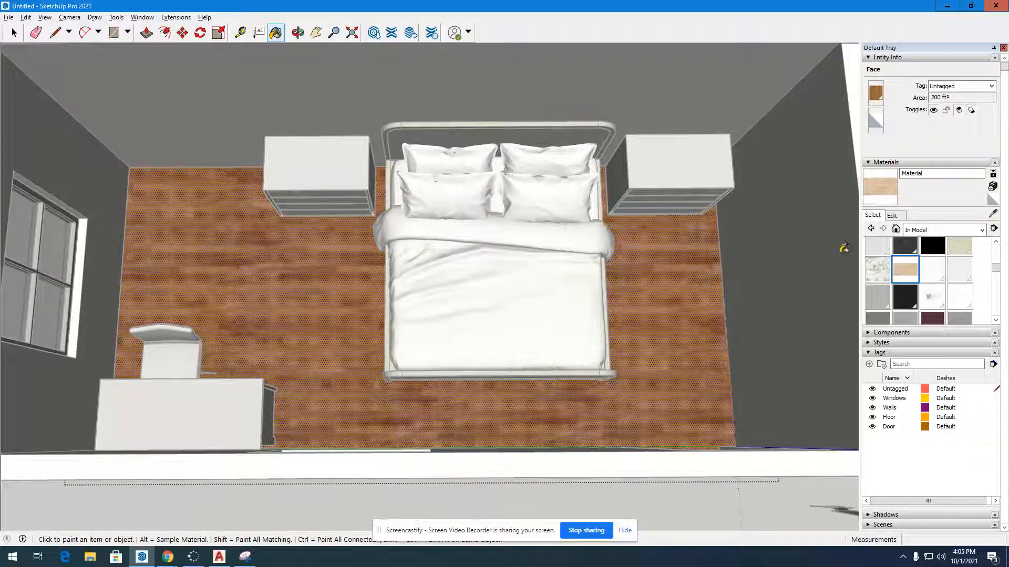
{"action": "left_click", "coordinate": [294, 244]}
{"action": "scroll", "coordinate": [347, 295], "scroll_direction": "down", "scroll_amount": 4}
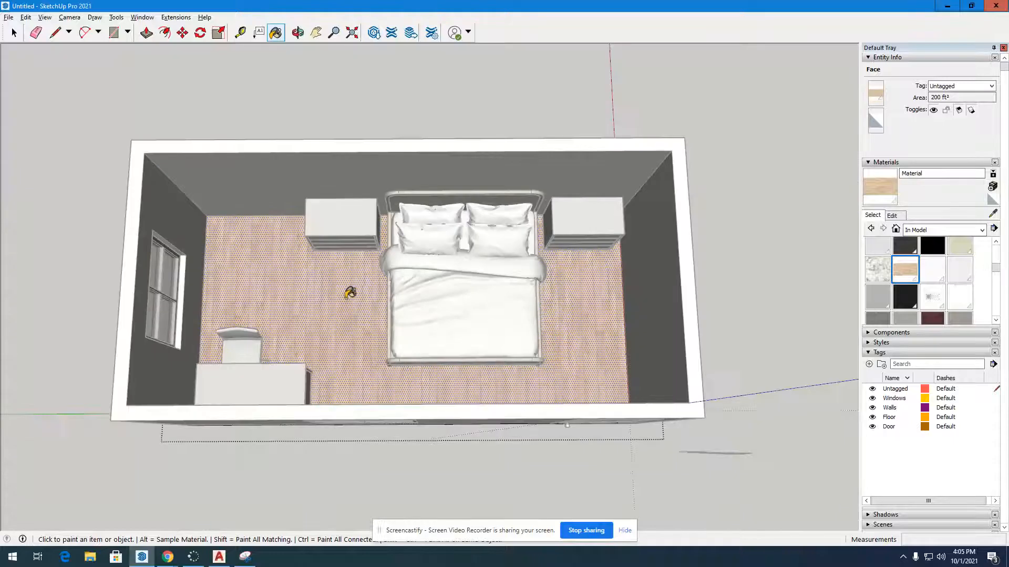
{"action": "left_click", "coordinate": [13, 32]}
{"action": "left_click", "coordinate": [68, 96]}
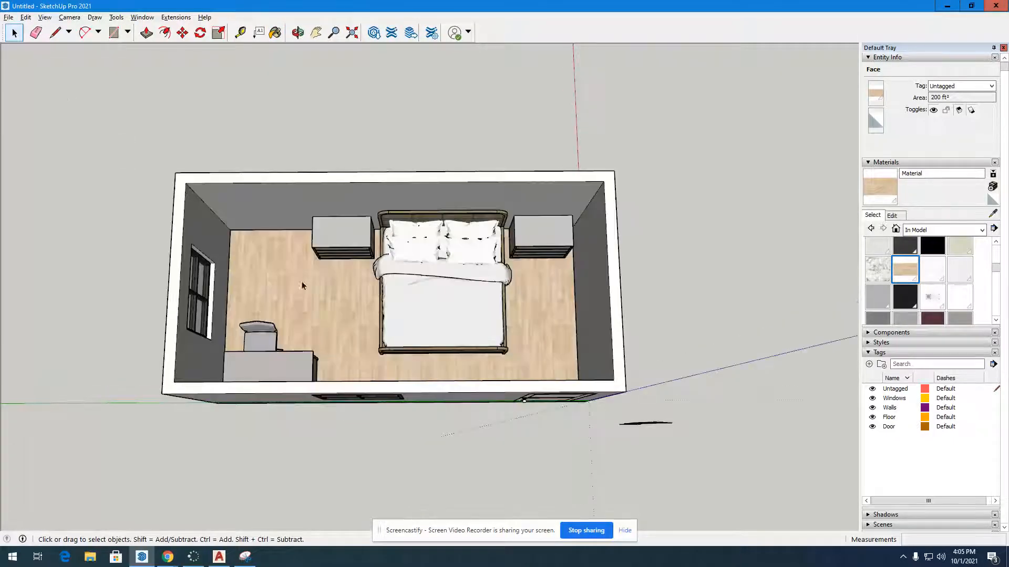
- Examine the plank pattern on the floor up close between the desk chair and the nightstand
{"action": "scroll", "coordinate": [346, 313], "scroll_direction": "up", "scroll_amount": 3}
{"action": "left_click", "coordinate": [298, 32]}
{"action": "left_click_drag", "start_coordinate": [657, 325], "coordinate": [408, 216]}
{"action": "scroll", "coordinate": [408, 216], "scroll_direction": "up", "scroll_amount": 10}
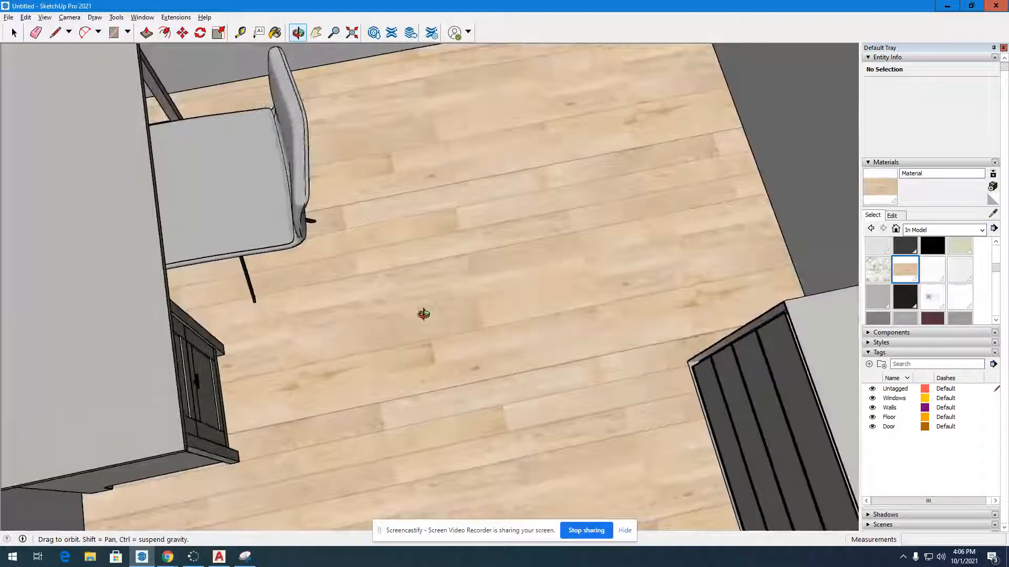
{"action": "scroll", "coordinate": [423, 315], "scroll_direction": "down", "scroll_amount": 4}
{"action": "left_click_drag", "start_coordinate": [493, 230], "coordinate": [486, 284]}
{"action": "key", "text": "space"}
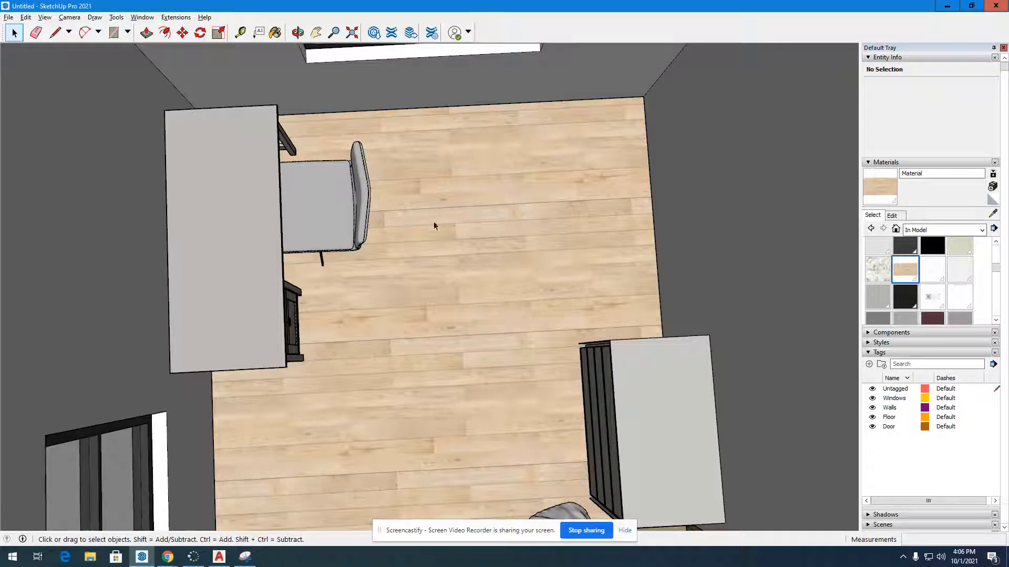
- Examine the wood plank floor's seams and repeat near the desk, beside the bed and across the whole room
{"action": "scroll", "coordinate": [458, 214], "scroll_direction": "up", "scroll_amount": 5}
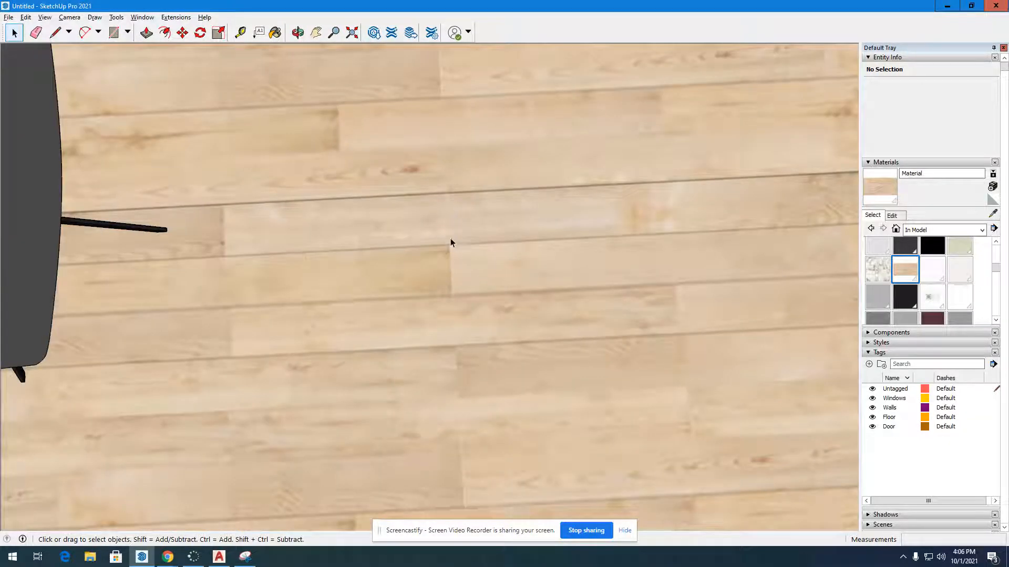
{"action": "scroll", "coordinate": [449, 204], "scroll_direction": "up", "scroll_amount": 2}
{"action": "scroll", "coordinate": [446, 220], "scroll_direction": "down", "scroll_amount": 4}
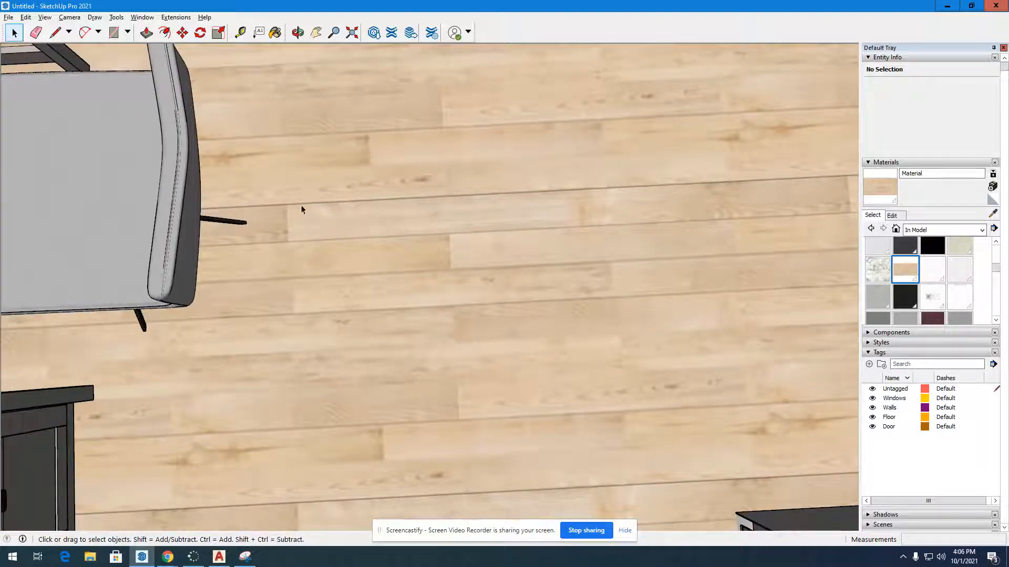
{"action": "scroll", "coordinate": [386, 184], "scroll_direction": "down", "scroll_amount": 4}
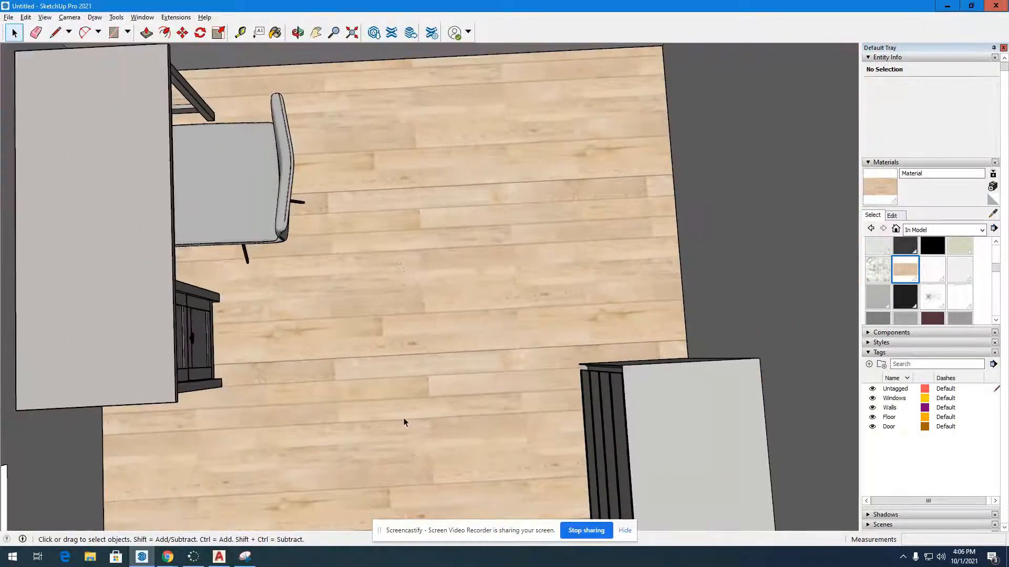
{"action": "scroll", "coordinate": [412, 413], "scroll_direction": "up", "scroll_amount": 5}
{"action": "scroll", "coordinate": [415, 403], "scroll_direction": "up", "scroll_amount": 2}
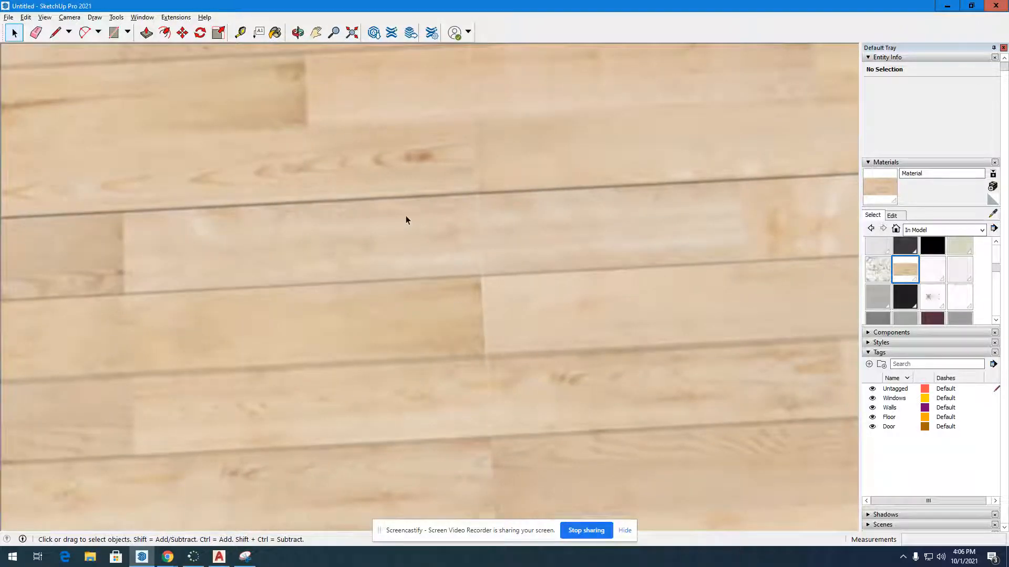
{"action": "scroll", "coordinate": [444, 209], "scroll_direction": "down", "scroll_amount": 6}
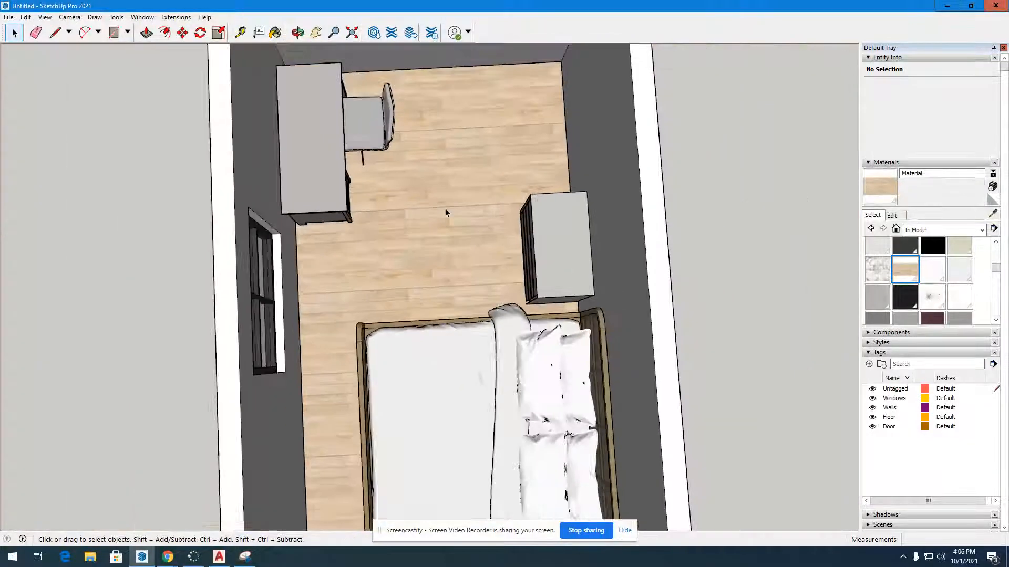
{"action": "scroll", "coordinate": [445, 209], "scroll_direction": "down", "scroll_amount": 3}
{"action": "scroll", "coordinate": [449, 436], "scroll_direction": "up", "scroll_amount": 5}
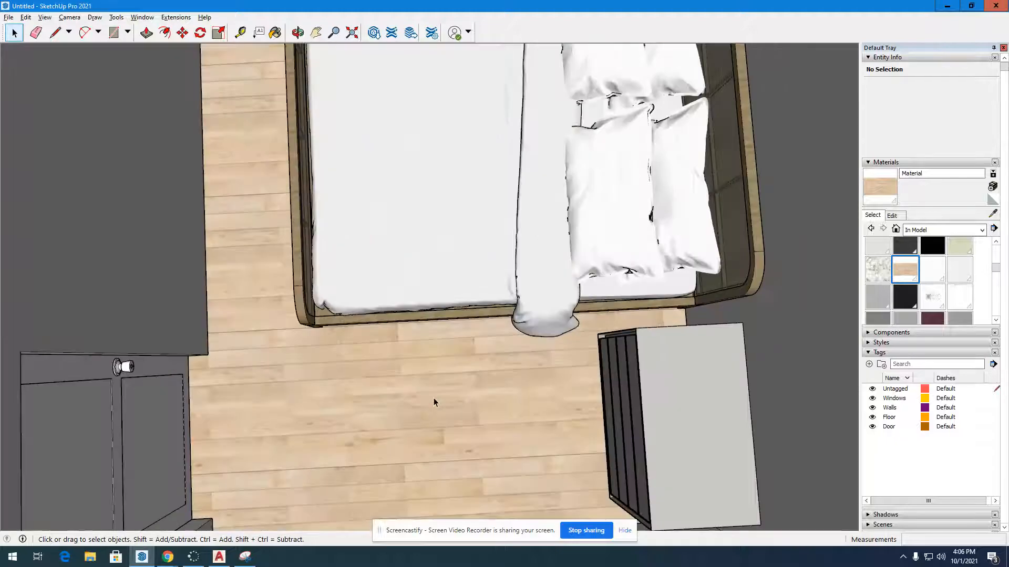
{"action": "scroll", "coordinate": [433, 398], "scroll_direction": "up", "scroll_amount": 5}
{"action": "scroll", "coordinate": [459, 443], "scroll_direction": "down", "scroll_amount": 2}
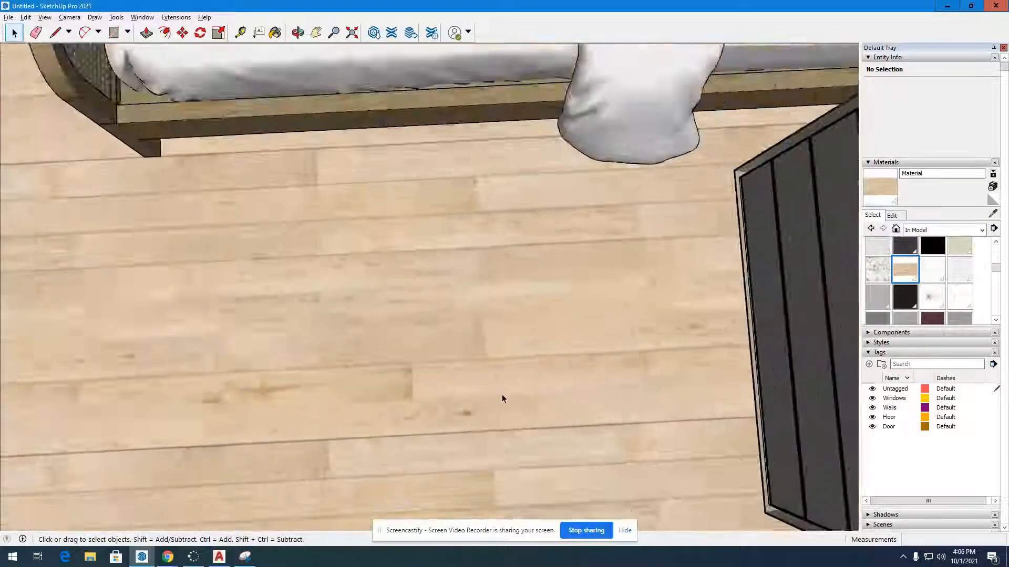
{"action": "scroll", "coordinate": [502, 399], "scroll_direction": "down", "scroll_amount": 7}
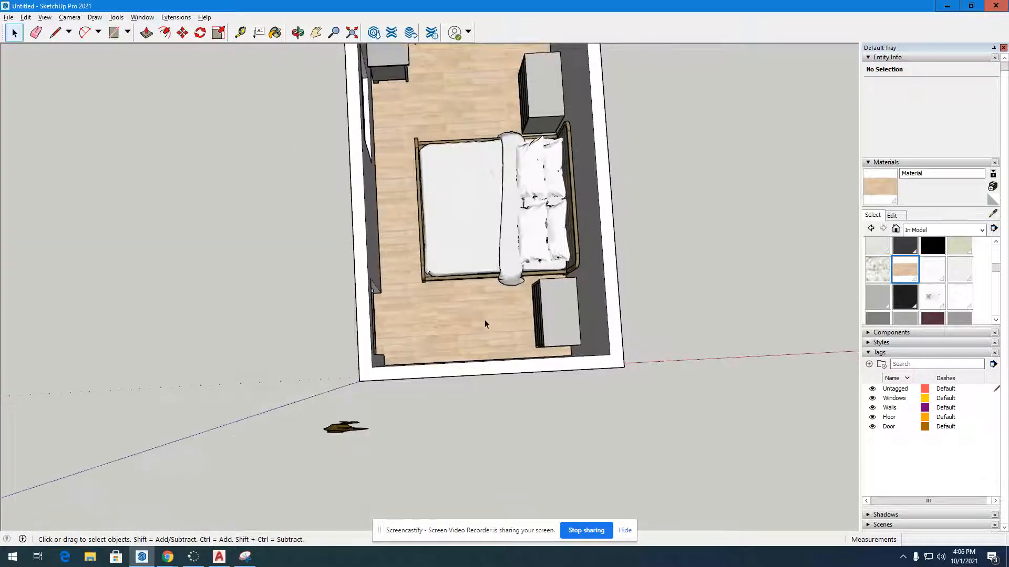
{"action": "scroll", "coordinate": [479, 336], "scroll_direction": "up", "scroll_amount": 6}
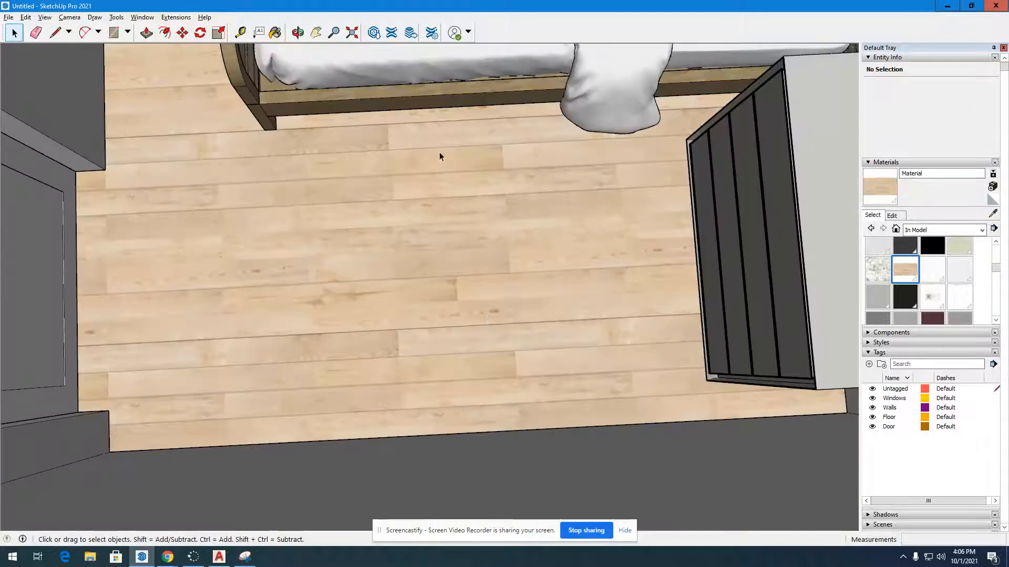
{"action": "scroll", "coordinate": [519, 430], "scroll_direction": "down", "scroll_amount": 7}
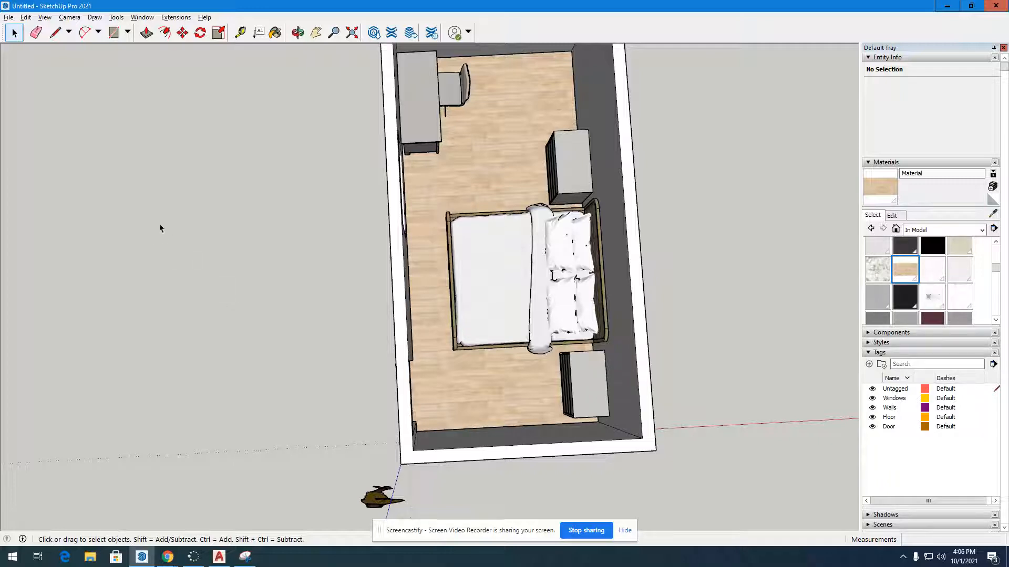
{"action": "scroll", "coordinate": [544, 446], "scroll_direction": "down", "scroll_amount": 2}
{"action": "scroll", "coordinate": [556, 200], "scroll_direction": "up", "scroll_amount": 5}
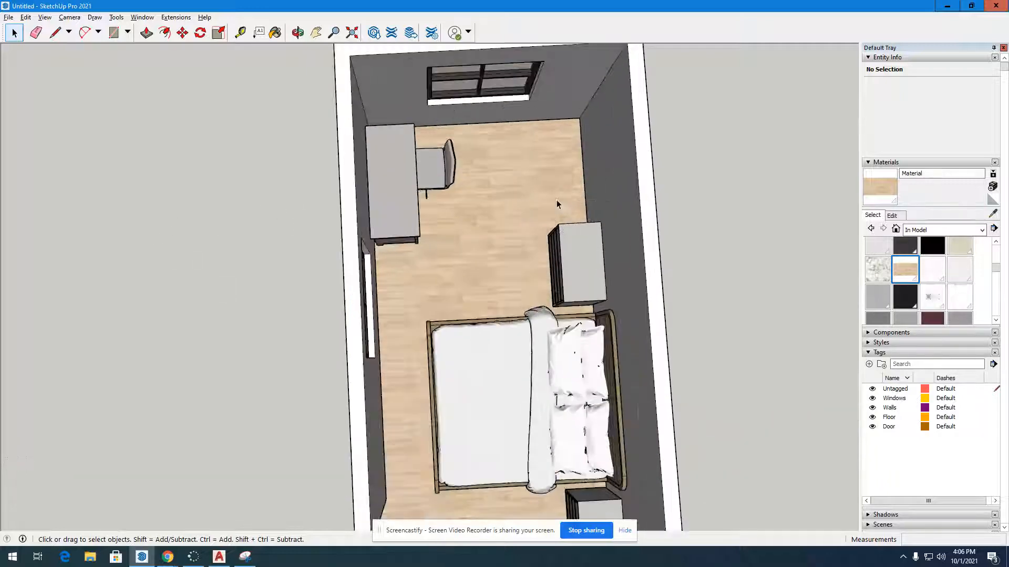
- Open the door component in the siding wall for editing and select all of its connected geometry
{"action": "left_click", "coordinate": [298, 32]}
{"action": "left_click_drag", "start_coordinate": [630, 285], "coordinate": [525, 357]}
{"action": "left_click_drag", "start_coordinate": [389, 366], "coordinate": [480, 361]}
{"action": "scroll", "coordinate": [506, 295], "scroll_direction": "down", "scroll_amount": 2}
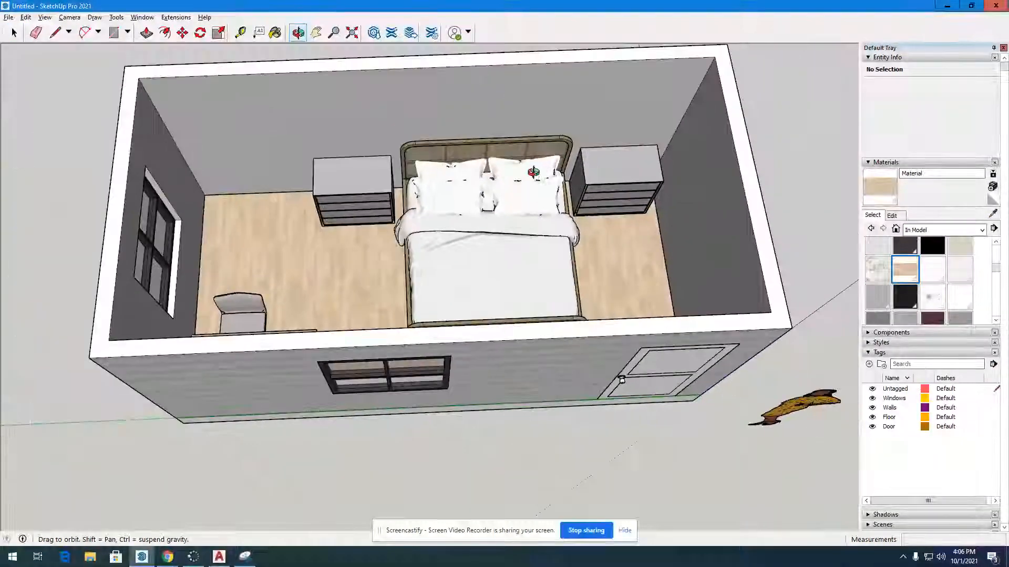
{"action": "scroll", "coordinate": [534, 174], "scroll_direction": "up", "scroll_amount": 5}
{"action": "left_click_drag", "start_coordinate": [336, 266], "coordinate": [173, 354]}
{"action": "scroll", "coordinate": [439, 374], "scroll_direction": "down", "scroll_amount": 5}
{"action": "left_click_drag", "start_coordinate": [232, 345], "coordinate": [658, 269]}
{"action": "left_click_drag", "start_coordinate": [583, 323], "coordinate": [1, 92]}
{"action": "key", "text": "space"}
{"action": "double_click", "coordinate": [705, 306]}
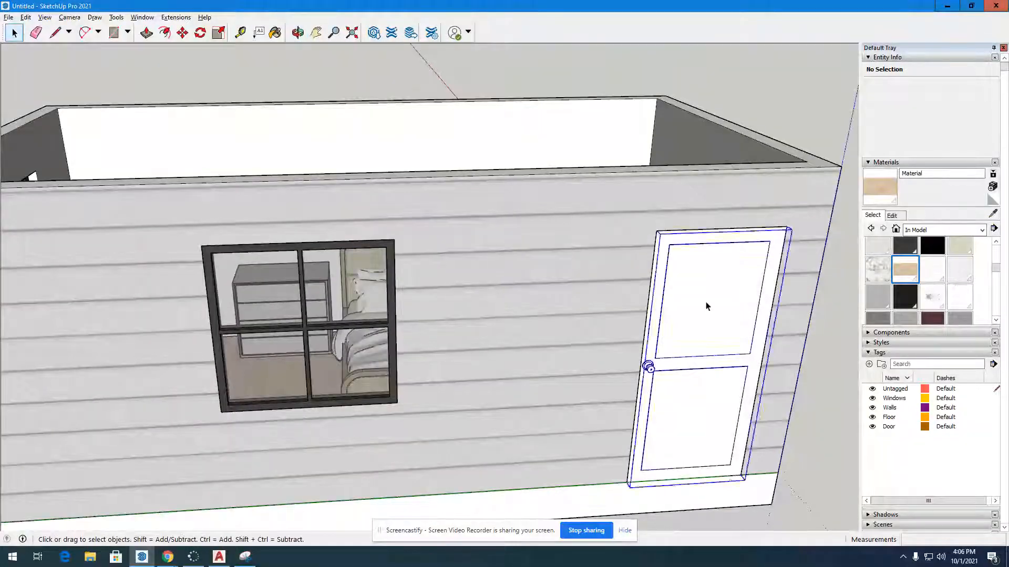
{"action": "left_click", "coordinate": [705, 306]}
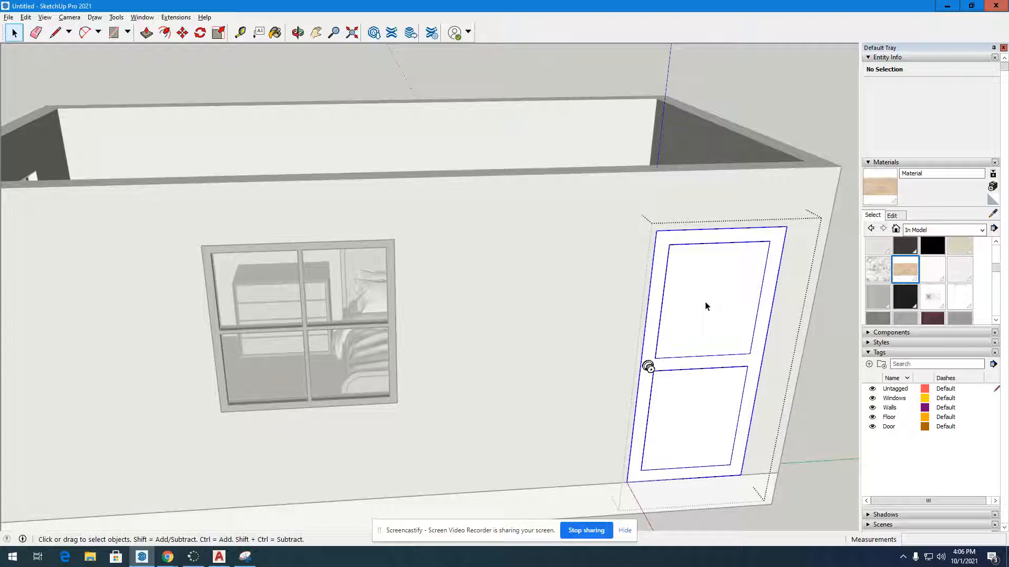
{"action": "double_click", "coordinate": [705, 307]}
{"action": "triple_click", "coordinate": [705, 306]}
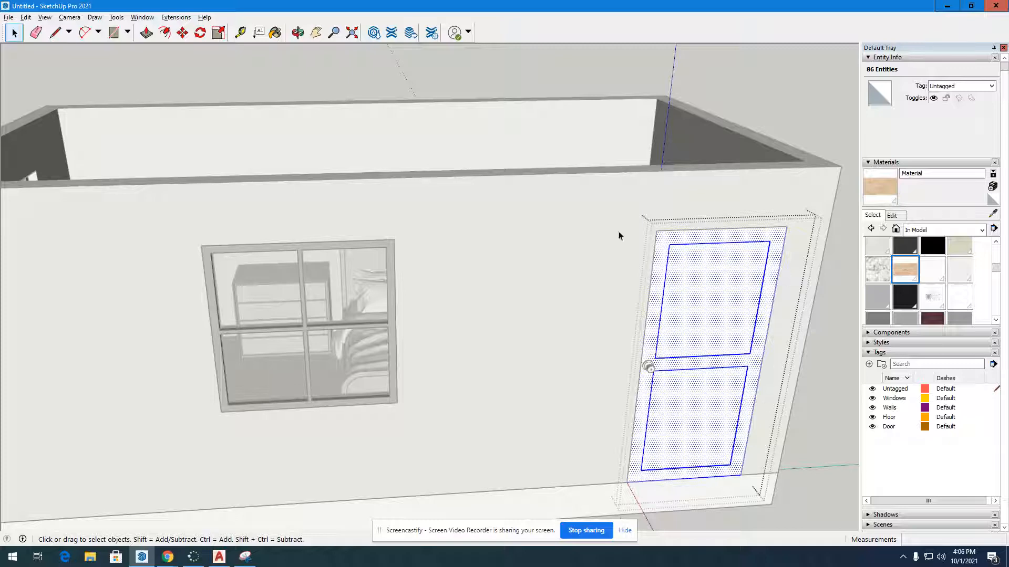
- Show the selected door from inside the room and switch the material library to the Colors collection
{"action": "left_click", "coordinate": [297, 32]}
{"action": "left_click_drag", "start_coordinate": [338, 124], "coordinate": [783, 197]}
{"action": "scroll", "coordinate": [442, 105], "scroll_direction": "up", "scroll_amount": 7}
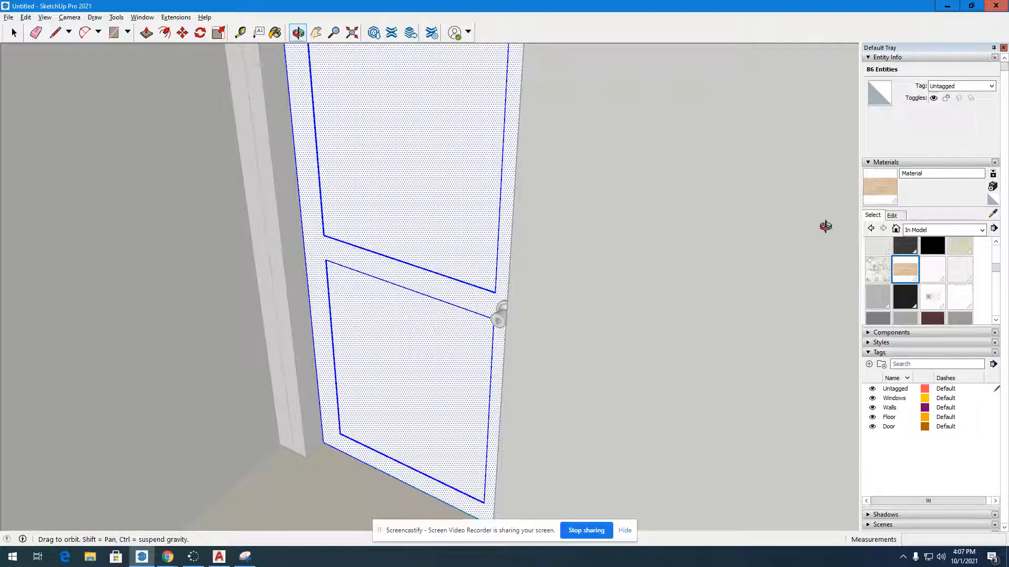
{"action": "scroll", "coordinate": [444, 300], "scroll_direction": "down", "scroll_amount": 2}
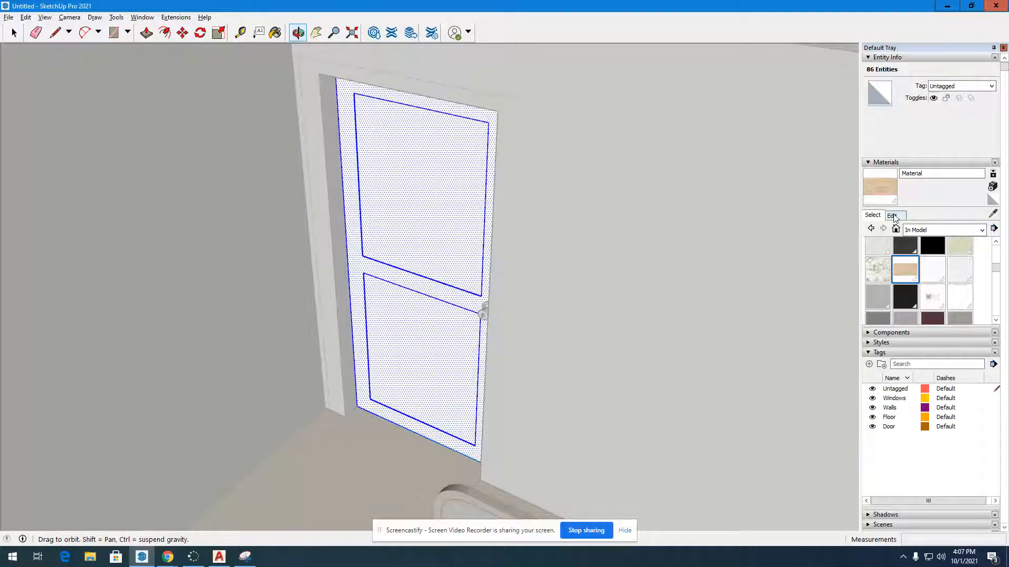
{"action": "left_click", "coordinate": [893, 216]}
{"action": "left_click", "coordinate": [872, 216]}
{"action": "left_click", "coordinate": [934, 230]}
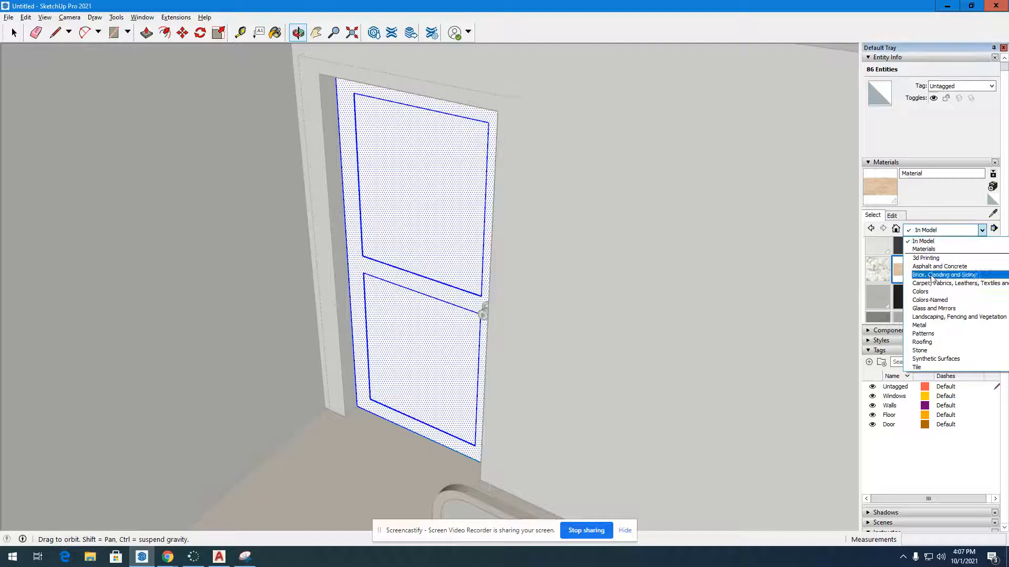
{"action": "left_click", "coordinate": [920, 291]}
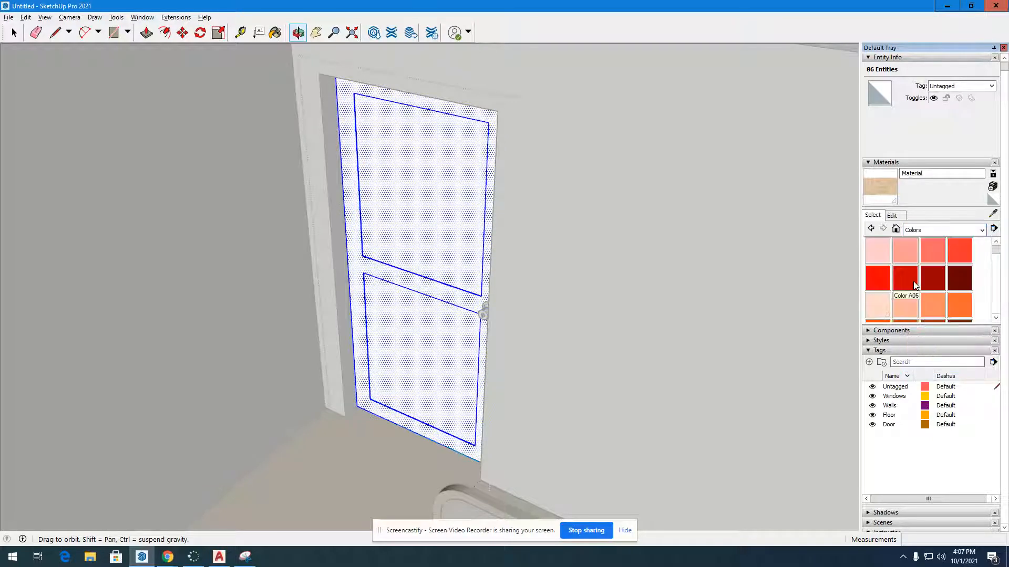
- Browse the Colors collection for a door paint and try picking dark green Color G08
{"action": "scroll", "coordinate": [914, 285], "scroll_direction": "down", "scroll_amount": 10}
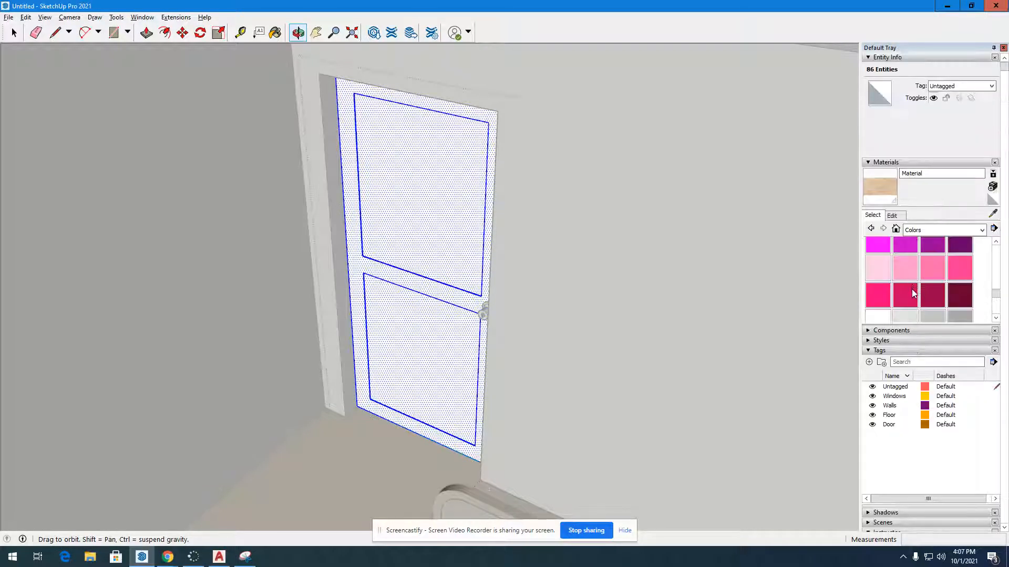
{"action": "scroll", "coordinate": [911, 292], "scroll_direction": "down", "scroll_amount": 3}
{"action": "scroll", "coordinate": [912, 292], "scroll_direction": "up", "scroll_amount": 8}
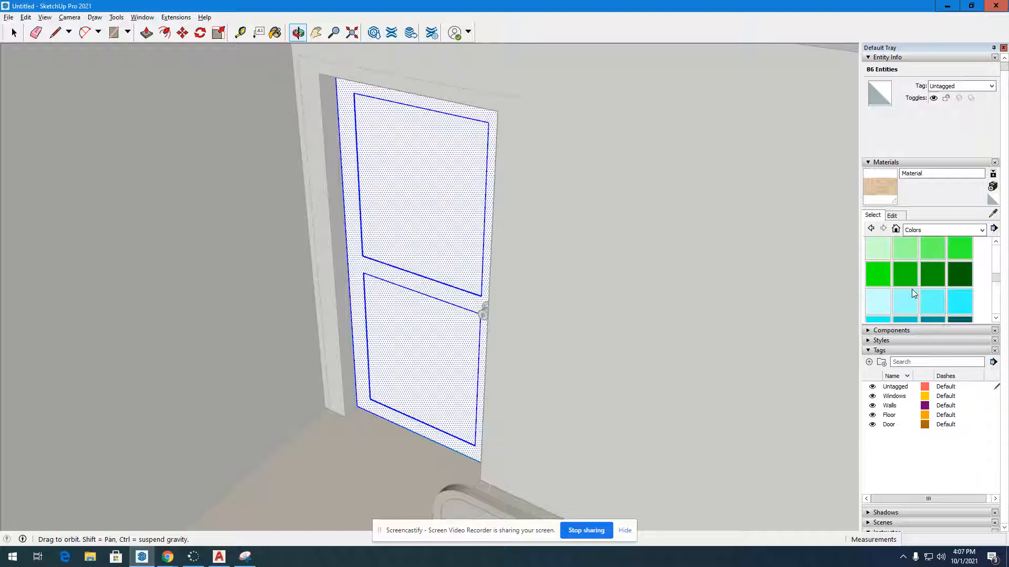
{"action": "scroll", "coordinate": [912, 292], "scroll_direction": "down", "scroll_amount": 3}
{"action": "scroll", "coordinate": [912, 292], "scroll_direction": "up", "scroll_amount": 3}
{"action": "left_click", "coordinate": [960, 274]}
{"action": "left_click", "coordinate": [892, 215]}
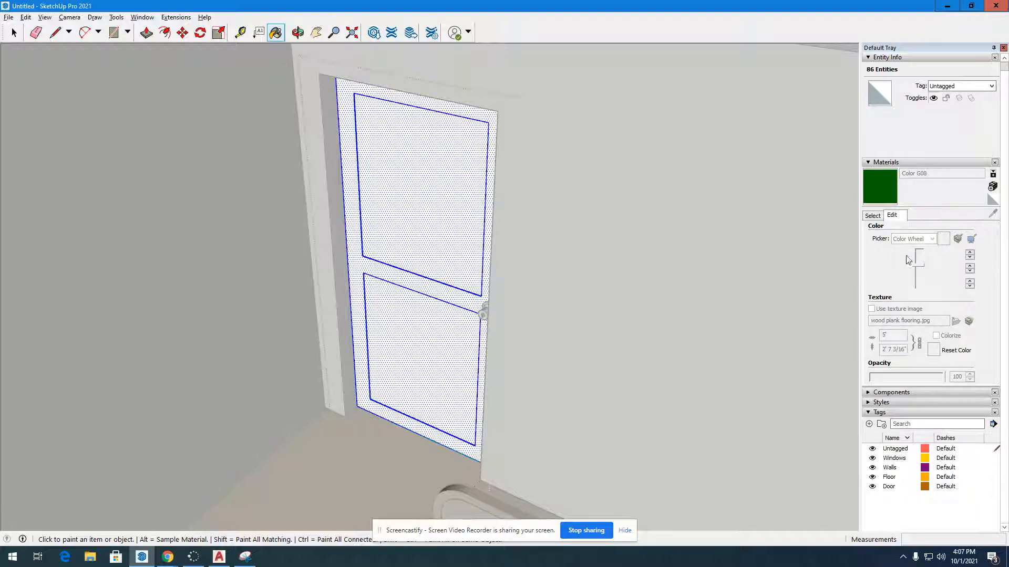
{"action": "left_click", "coordinate": [873, 215]}
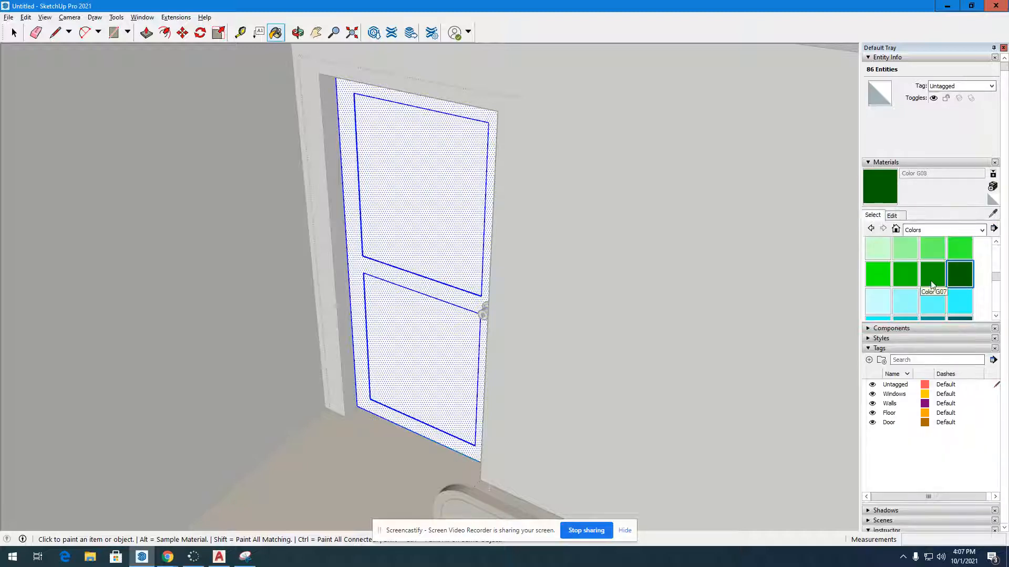
{"action": "scroll", "coordinate": [932, 285], "scroll_direction": "down", "scroll_amount": 6}
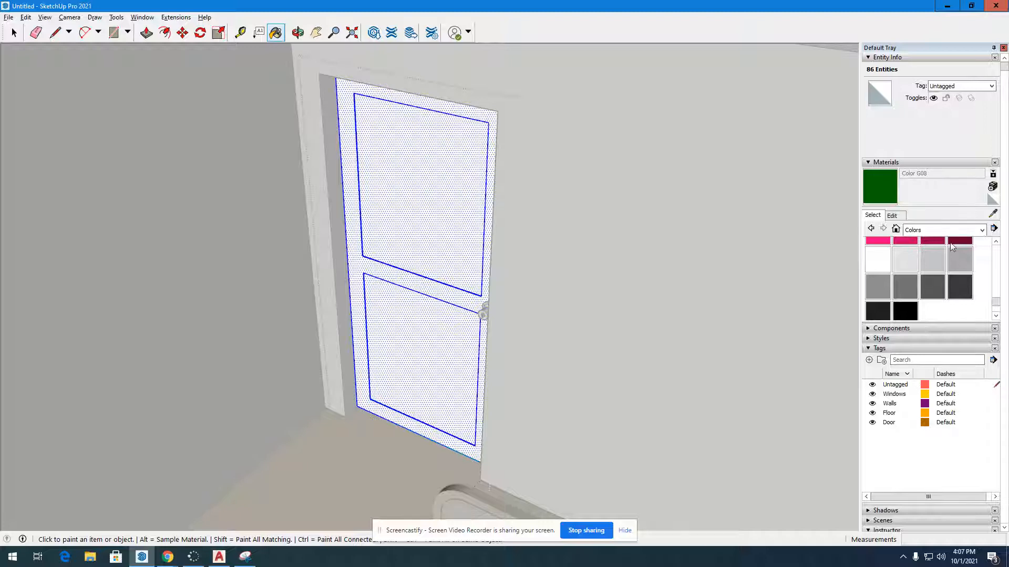
{"action": "scroll", "coordinate": [423, 260], "scroll_direction": "up", "scroll_amount": 2}
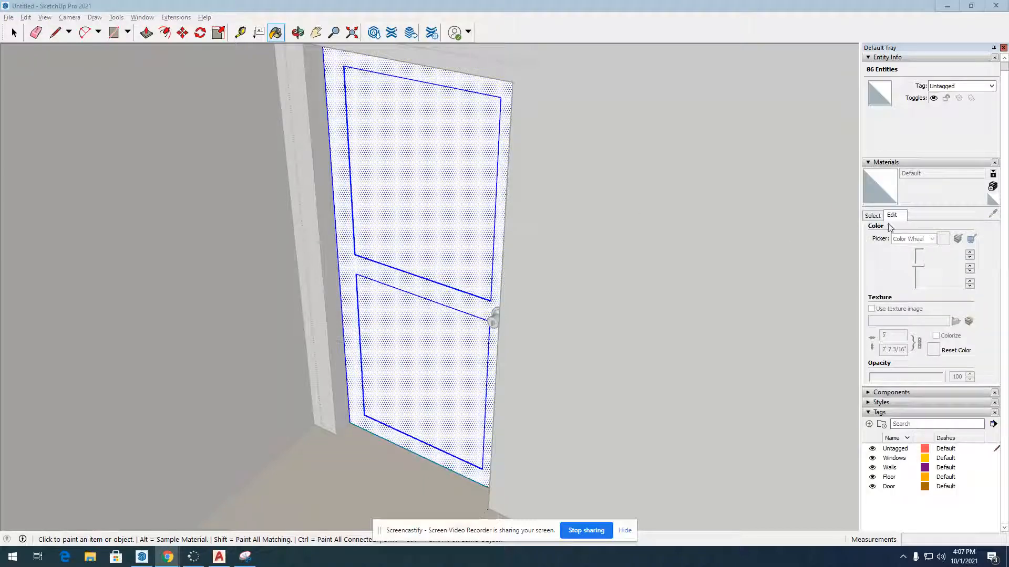
- Paint the selected door geometry with dark green Color F08 from the Colors collection
{"action": "left_click", "coordinate": [872, 216]}
{"action": "scroll", "coordinate": [959, 268], "scroll_direction": "down", "scroll_amount": 6}
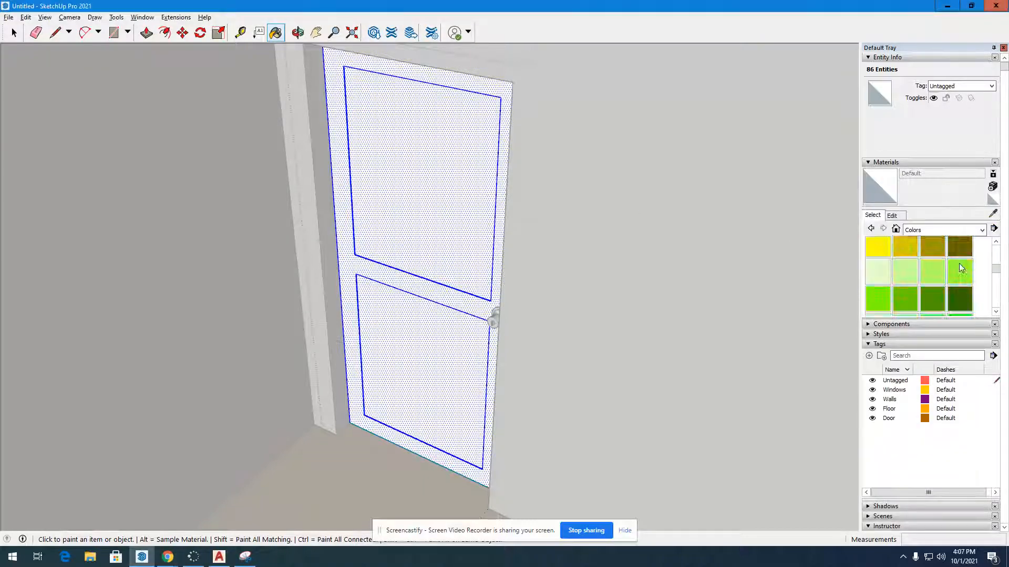
{"action": "scroll", "coordinate": [961, 272], "scroll_direction": "up", "scroll_amount": 2}
{"action": "left_click", "coordinate": [959, 298]}
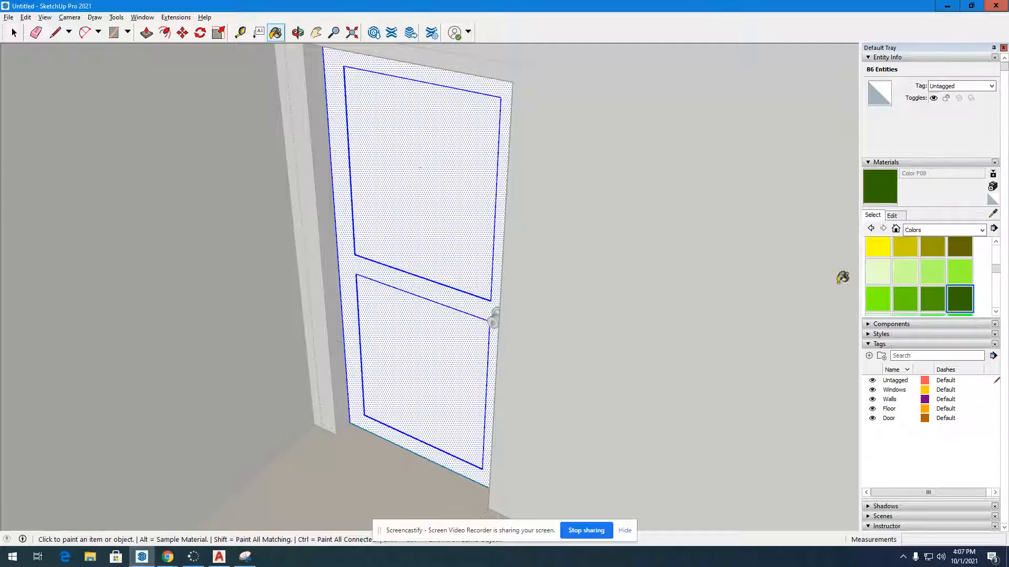
{"action": "left_click", "coordinate": [418, 158]}
- Darken the door's Color F08 material to a near-black green and finish editing the door component
{"action": "left_click", "coordinate": [893, 216]}
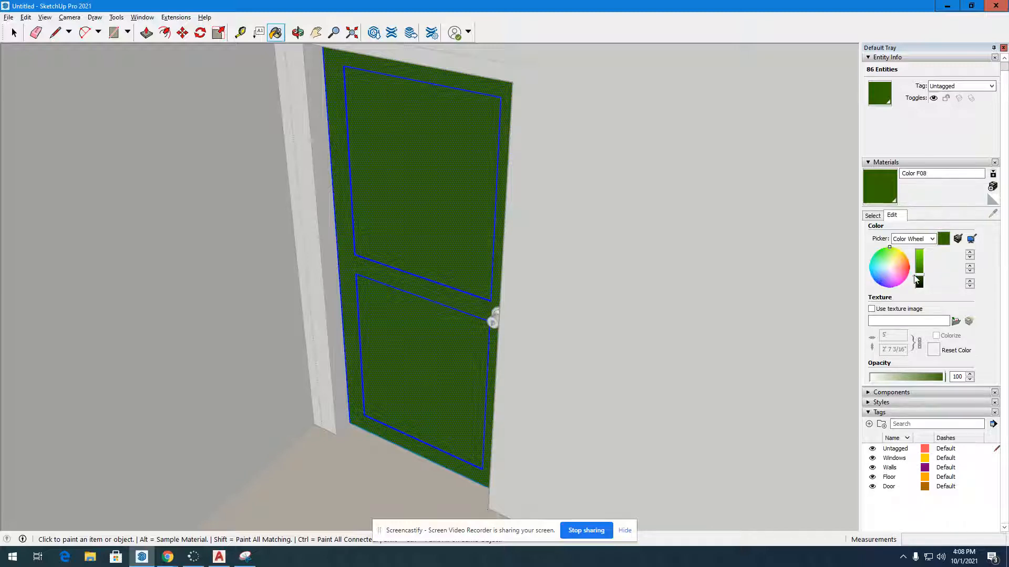
{"action": "left_click_drag", "start_coordinate": [917, 277], "coordinate": [920, 281]}
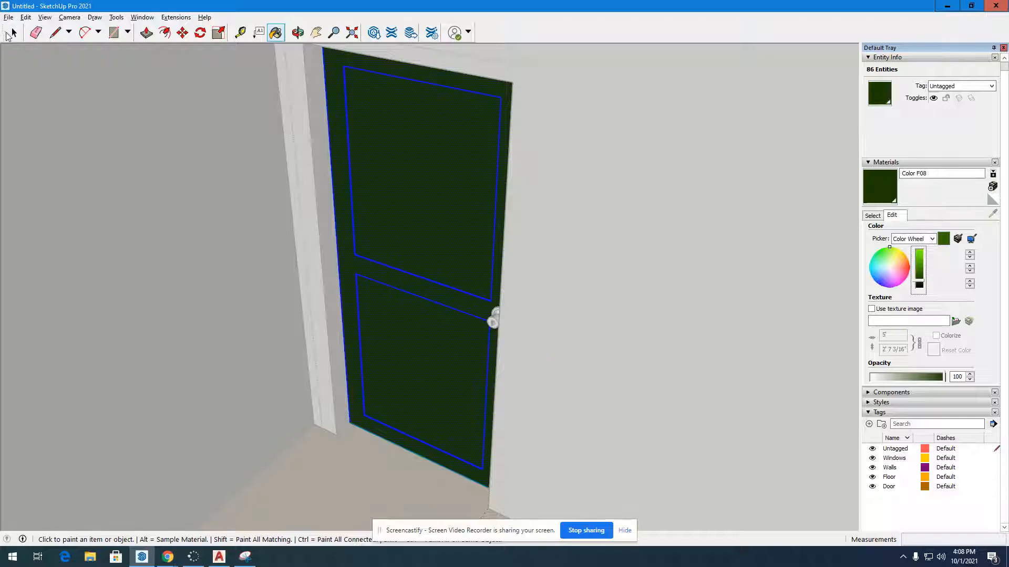
{"action": "left_click", "coordinate": [13, 32]}
{"action": "left_click", "coordinate": [120, 268]}
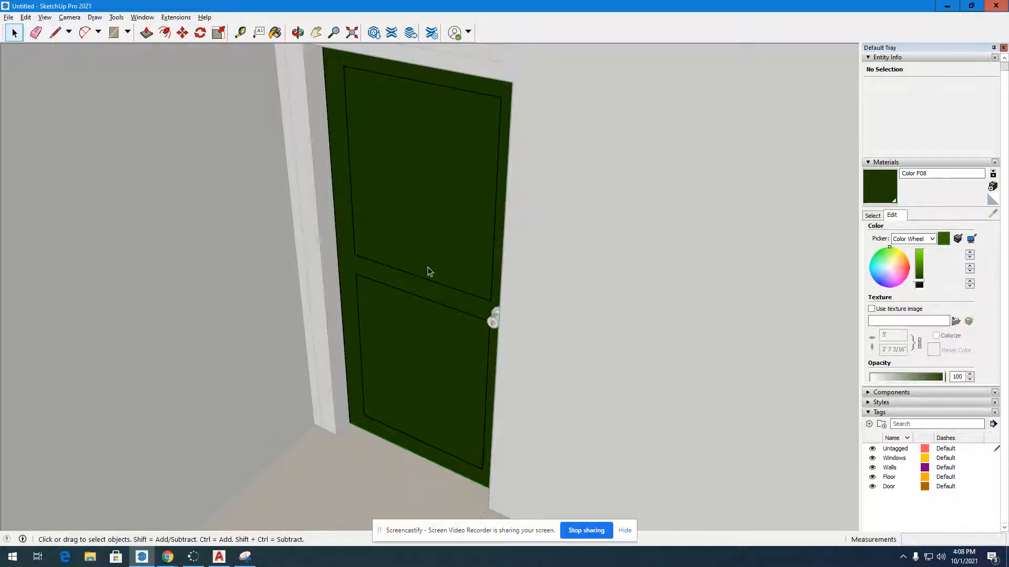
{"action": "triple_click", "coordinate": [429, 272]}
{"action": "left_click", "coordinate": [923, 285]}
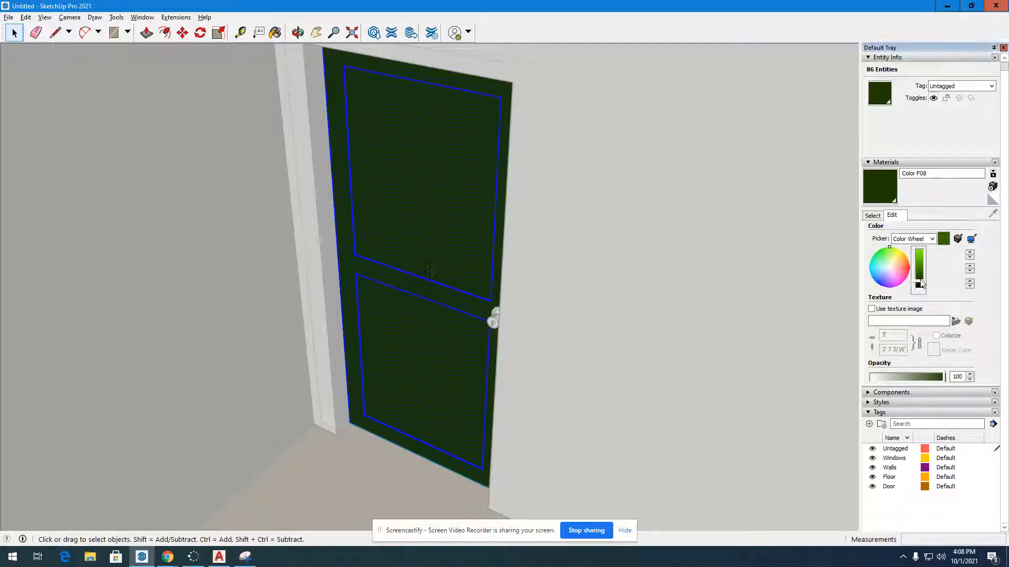
{"action": "left_click", "coordinate": [56, 148]}
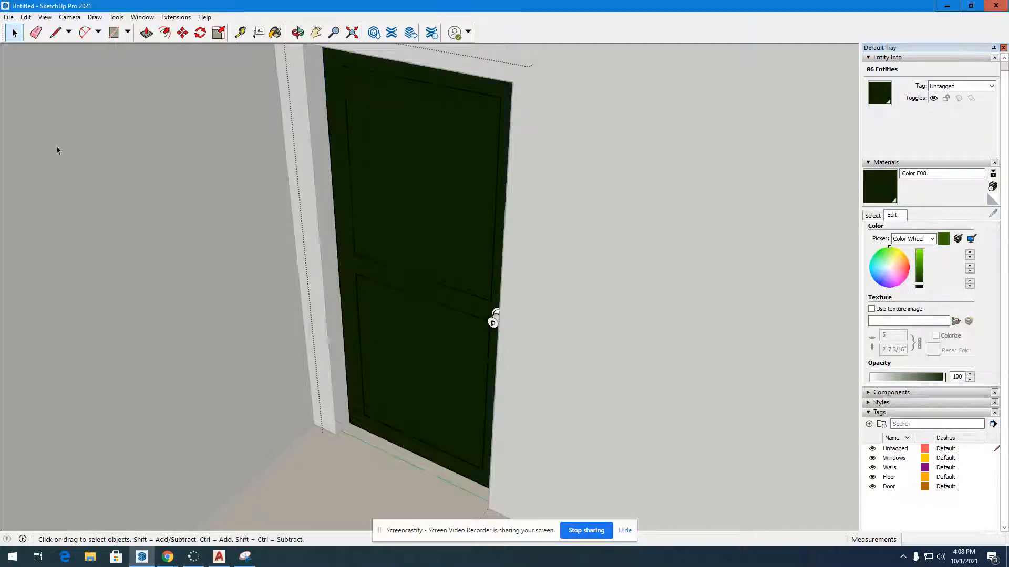
- Review the painted door and the furnished bedroom from several angles around and above the walls
{"action": "middle_click_drag", "start_coordinate": [281, 275], "coordinate": [319, 357]}
{"action": "scroll", "coordinate": [319, 356], "scroll_direction": "down", "scroll_amount": 2}
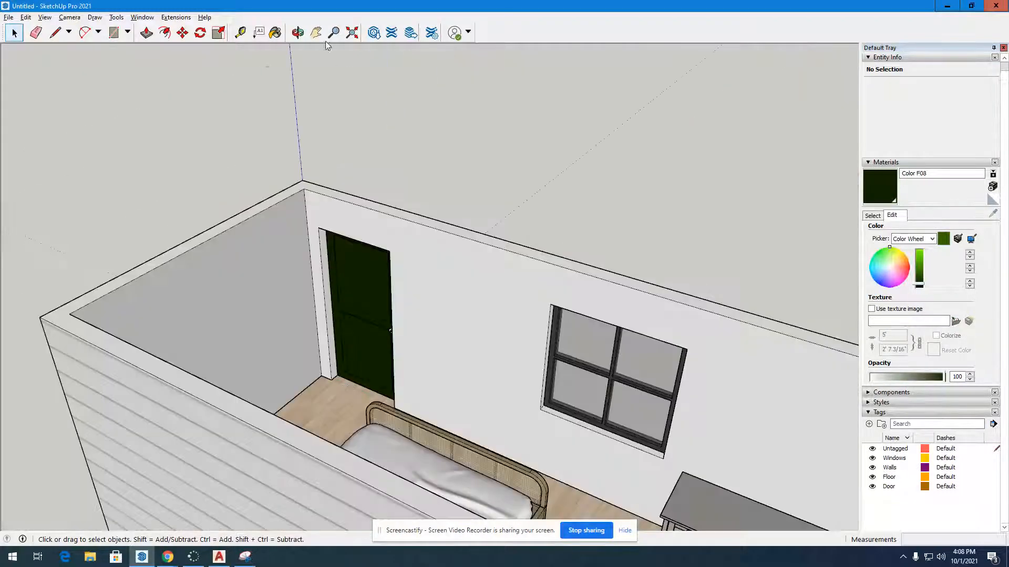
{"action": "left_click", "coordinate": [297, 32]}
{"action": "left_click_drag", "start_coordinate": [368, 210], "coordinate": [478, 232]}
{"action": "scroll", "coordinate": [478, 232], "scroll_direction": "up", "scroll_amount": 5}
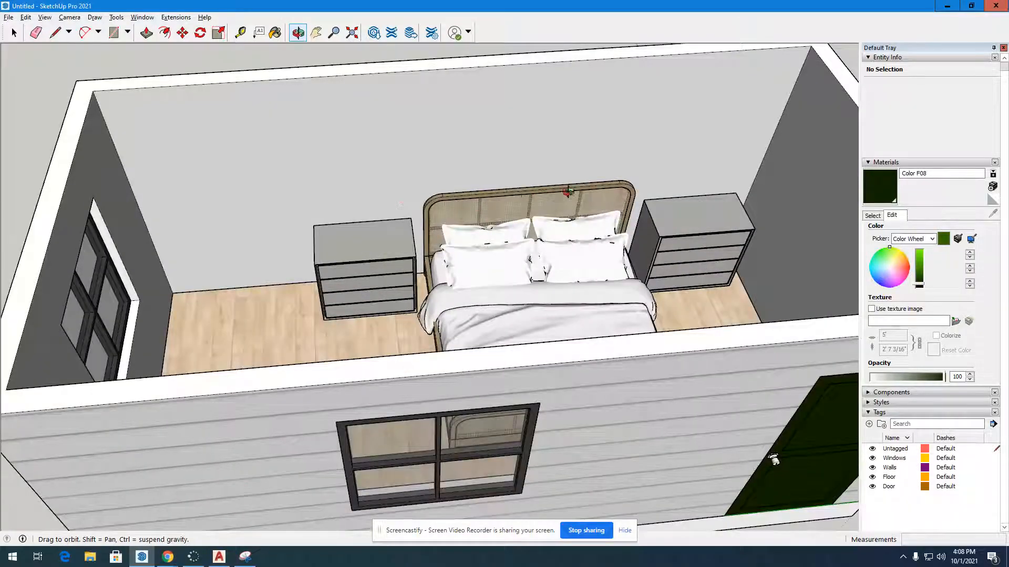
{"action": "left_click_drag", "start_coordinate": [568, 192], "coordinate": [588, 326]}
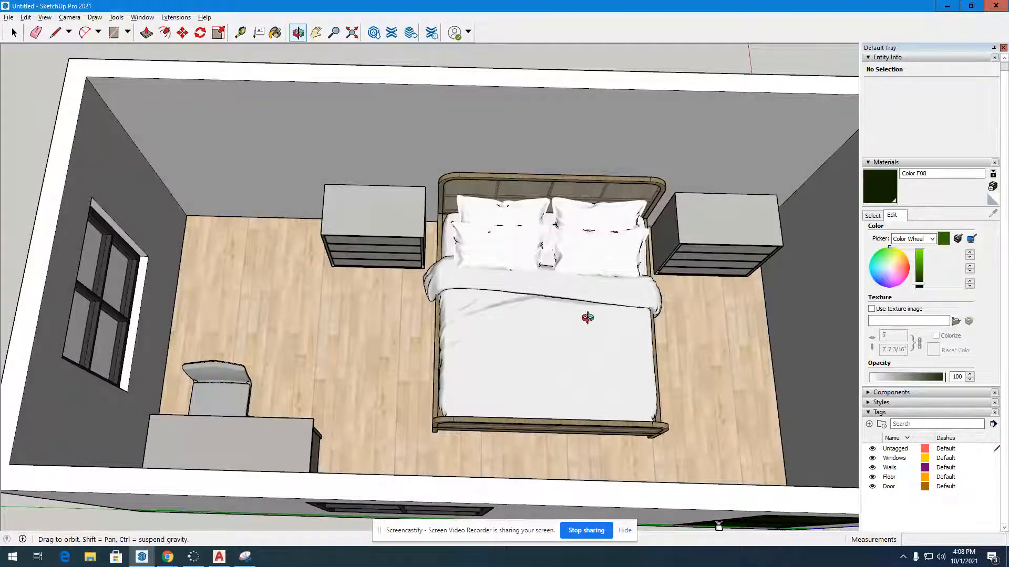
- Examine the dresser beside the bed up close, along with the bed and the whole furnished room from above
{"action": "left_click_drag", "start_coordinate": [232, 381], "coordinate": [255, 289]}
{"action": "left_click_drag", "start_coordinate": [394, 171], "coordinate": [196, 166]}
{"action": "scroll", "coordinate": [338, 204], "scroll_direction": "up", "scroll_amount": 3}
{"action": "scroll", "coordinate": [339, 204], "scroll_direction": "up", "scroll_amount": 5}
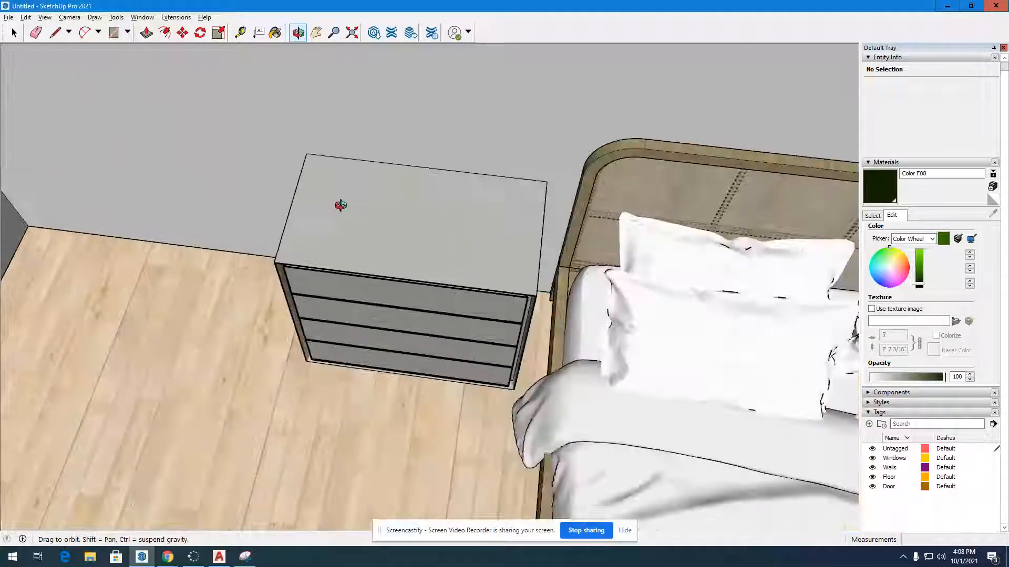
{"action": "left_click_drag", "start_coordinate": [559, 394], "coordinate": [366, 196]}
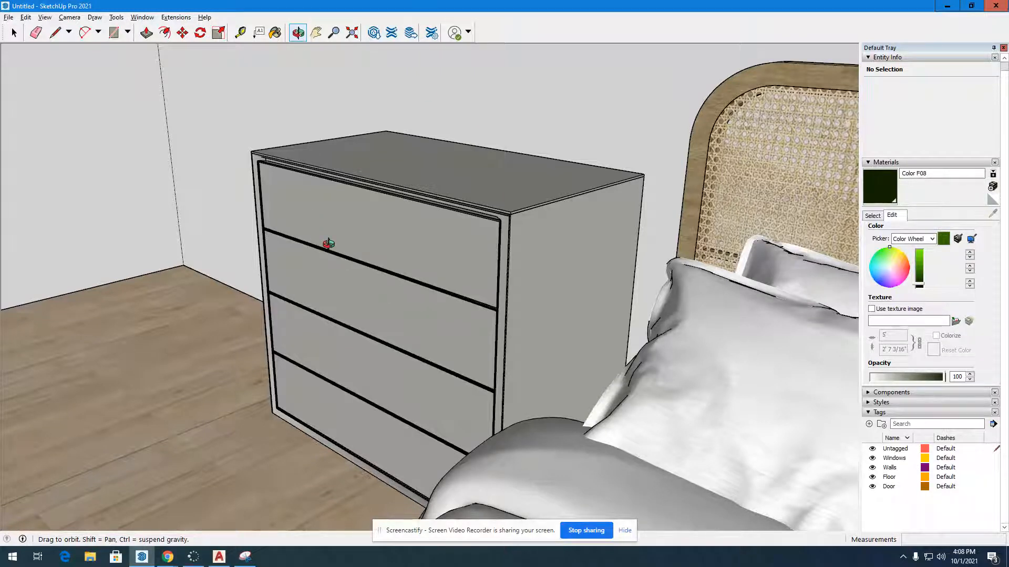
{"action": "scroll", "coordinate": [328, 244], "scroll_direction": "down", "scroll_amount": 3}
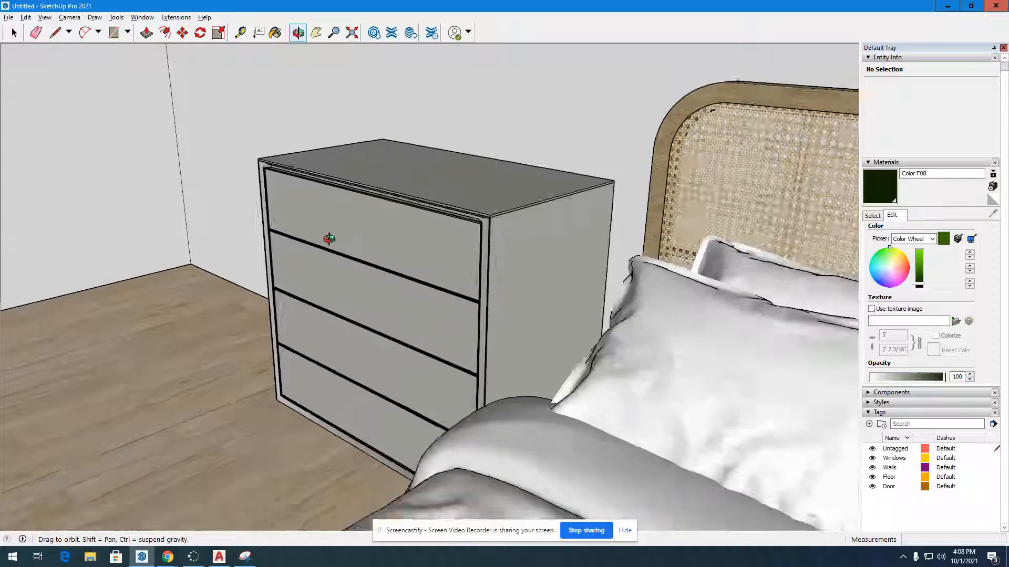
{"action": "left_click_drag", "start_coordinate": [266, 241], "coordinate": [423, 387]}
{"action": "scroll", "coordinate": [297, 308], "scroll_direction": "down", "scroll_amount": 6}
{"action": "scroll", "coordinate": [425, 401], "scroll_direction": "up", "scroll_amount": 3}
{"action": "scroll", "coordinate": [425, 401], "scroll_direction": "up", "scroll_amount": 4}
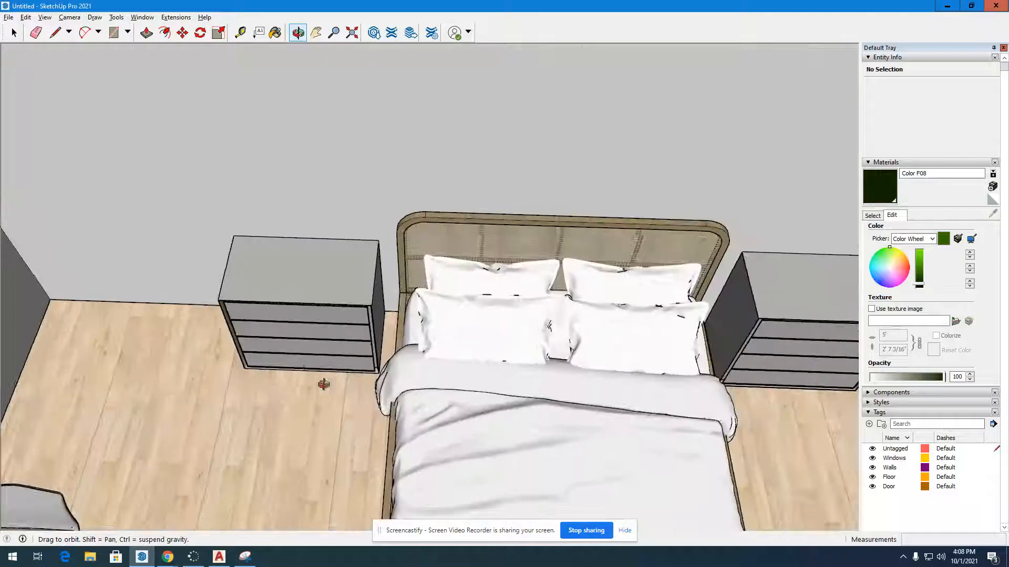
{"action": "left_click_drag", "start_coordinate": [322, 385], "coordinate": [288, 401]}
{"action": "scroll", "coordinate": [354, 318], "scroll_direction": "down", "scroll_amount": 6}
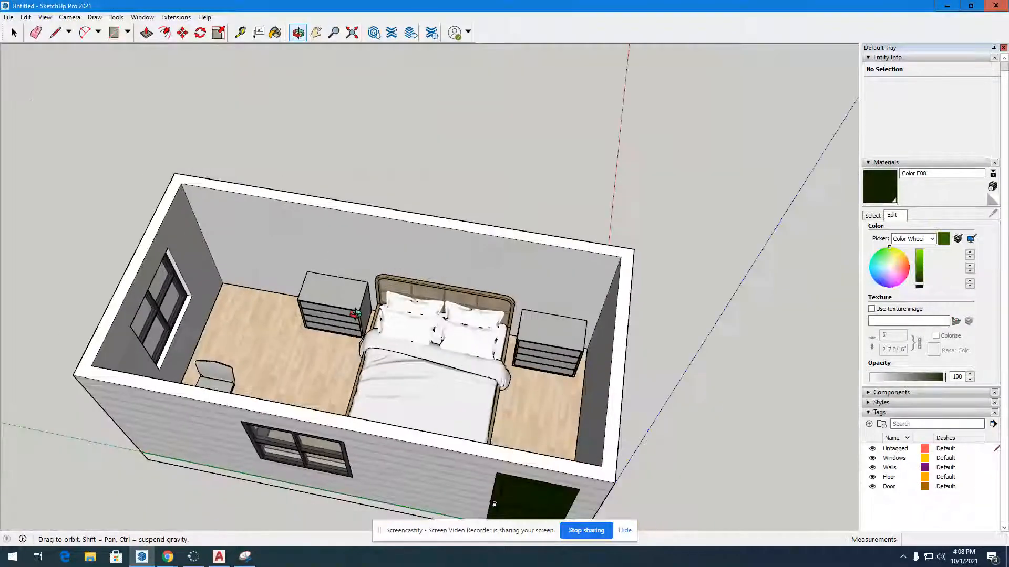
- Save the model as "Sketchup Pro Tutorials" in SketchUp Models (*.skp) format on the H: network home drive
{"action": "left_click", "coordinate": [10, 17]}
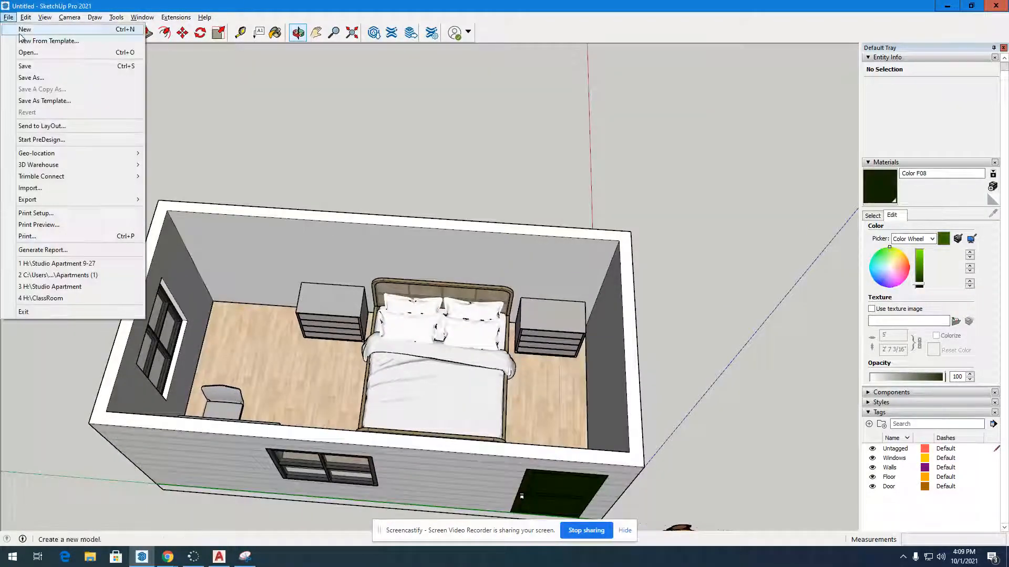
{"action": "left_click", "coordinate": [23, 67]}
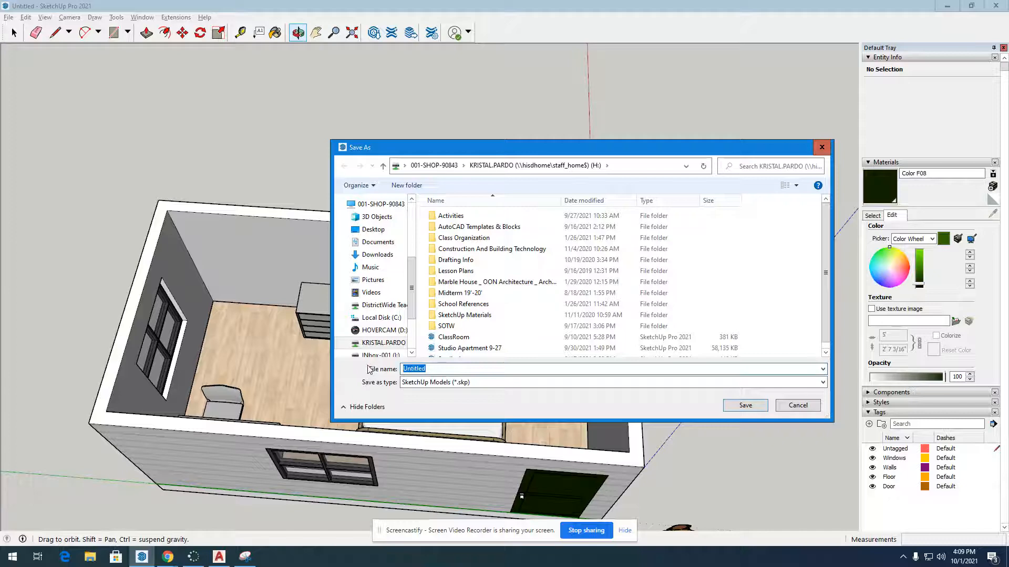
{"action": "type", "text": "Sketchu"}
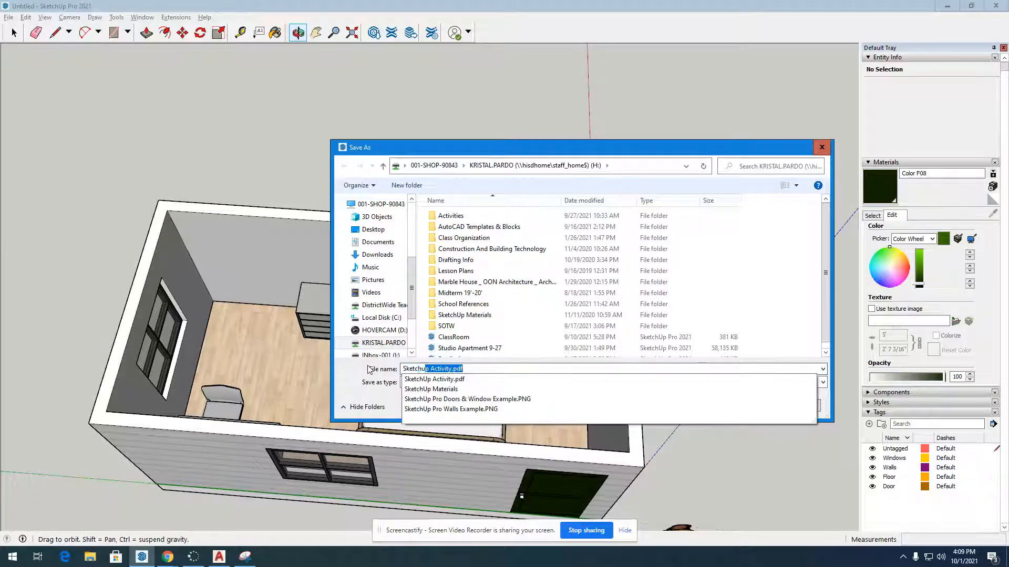
{"action": "type", "text": "p Pro Tut"}
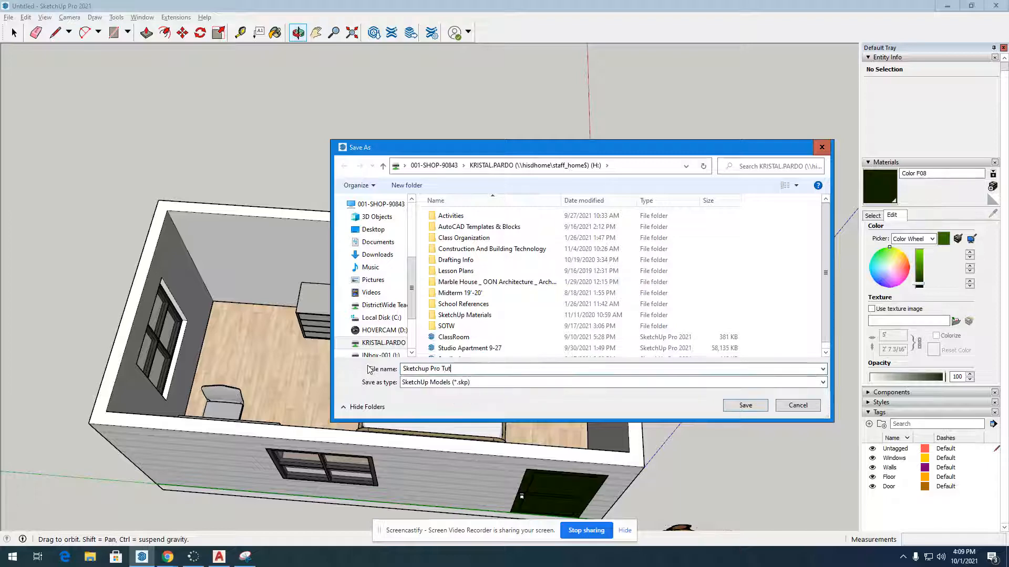
{"action": "type", "text": "orials"}
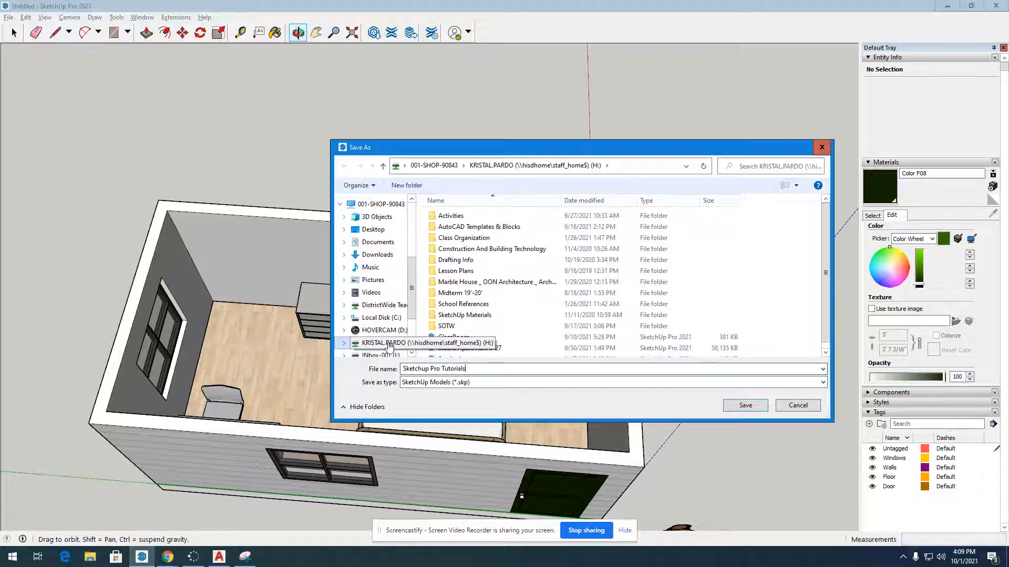
{"action": "left_click", "coordinate": [386, 343]}
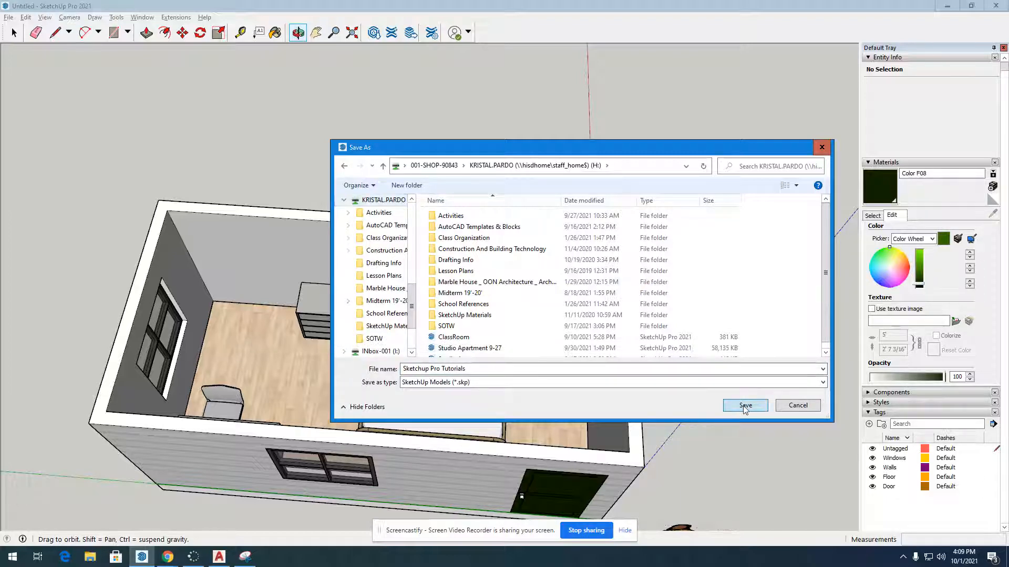
{"action": "left_click", "coordinate": [744, 405]}
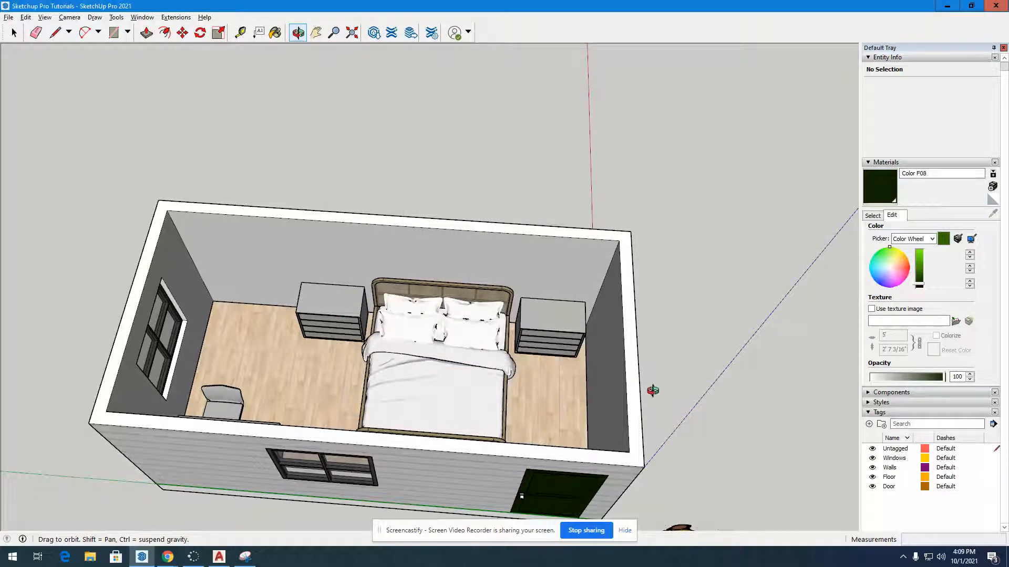
{"action": "mouse_move", "coordinate": [385, 436]}
{"action": "left_mouse_down"}
{"action": "mouse_move", "coordinate": [462, 412]}
{"action": "mouse_move", "coordinate": [414, 361]}
{"action": "left_mouse_up"}
{"action": "scroll", "coordinate": [414, 361], "scroll_direction": "down", "scroll_amount": 3}
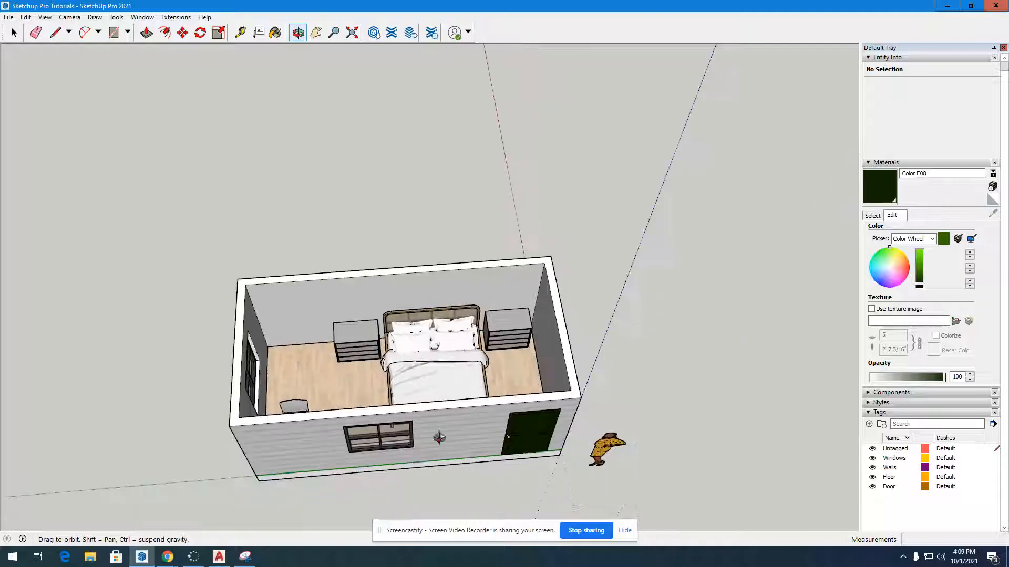
{"action": "scroll", "coordinate": [443, 452], "scroll_direction": "up", "scroll_amount": 4}
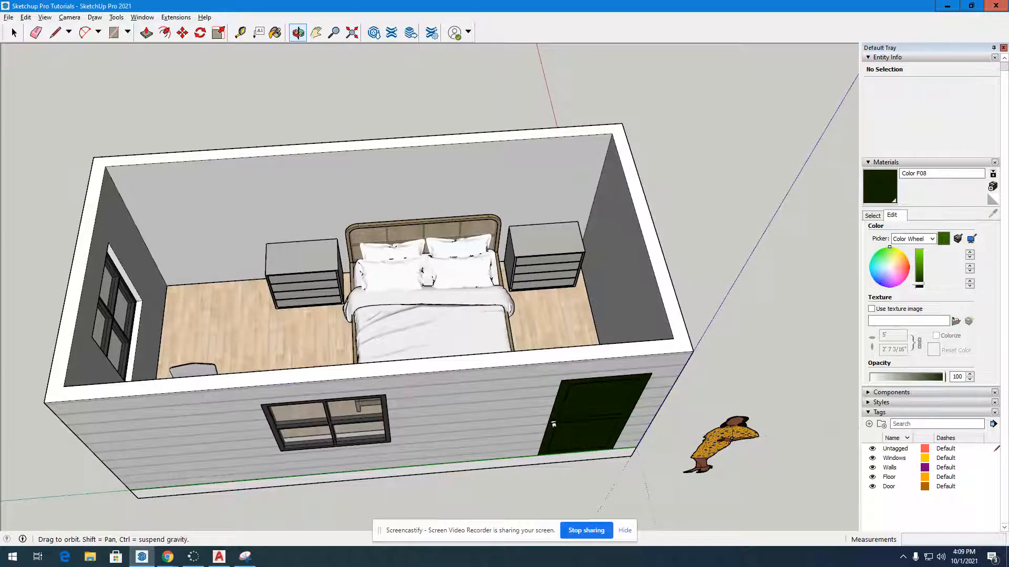